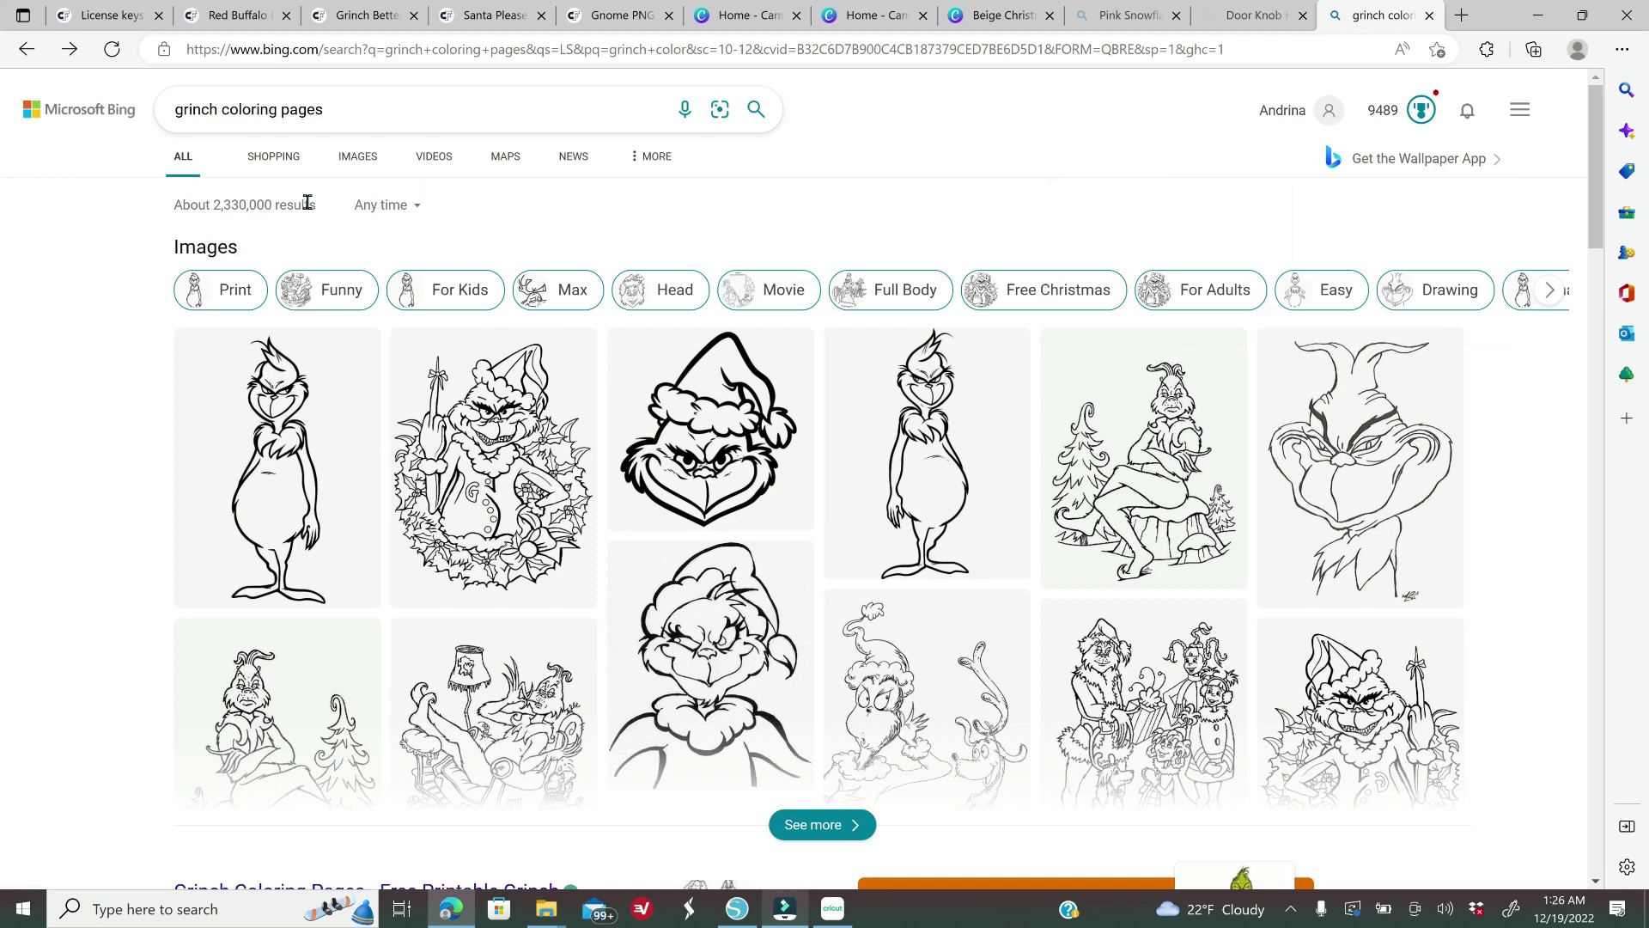
# - Find the bold Grinch face with a Santa hat among the grinch coloring pages image results and copy the enlarged picture
pyautogui.click(356, 165)
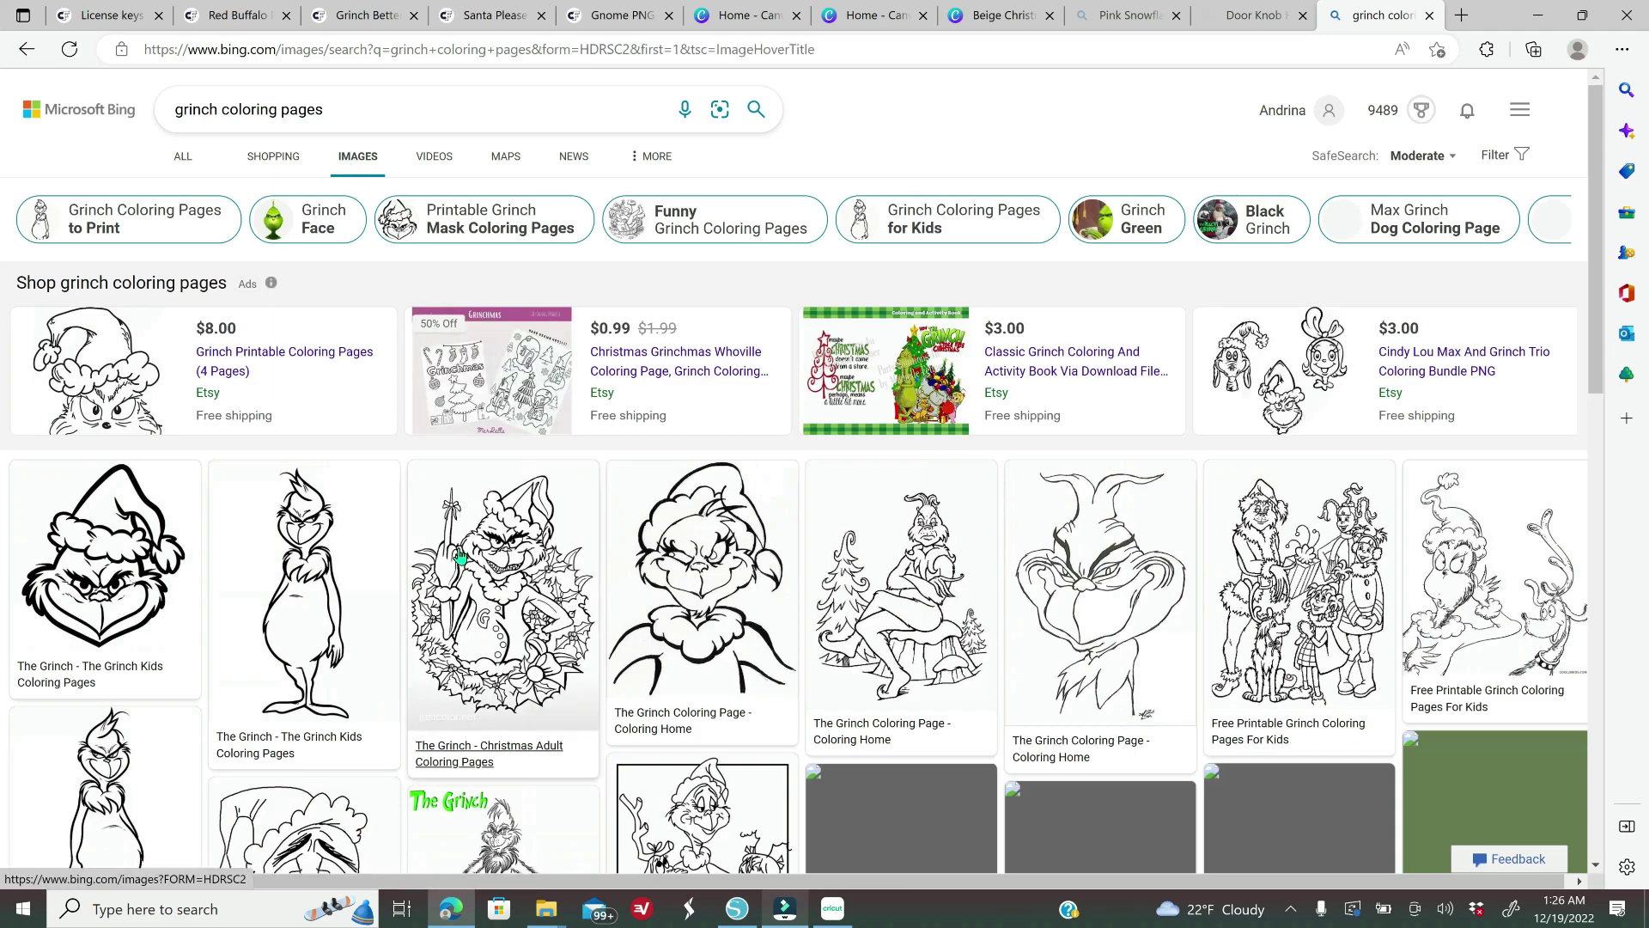
pyautogui.scroll(-3, 353, 491)
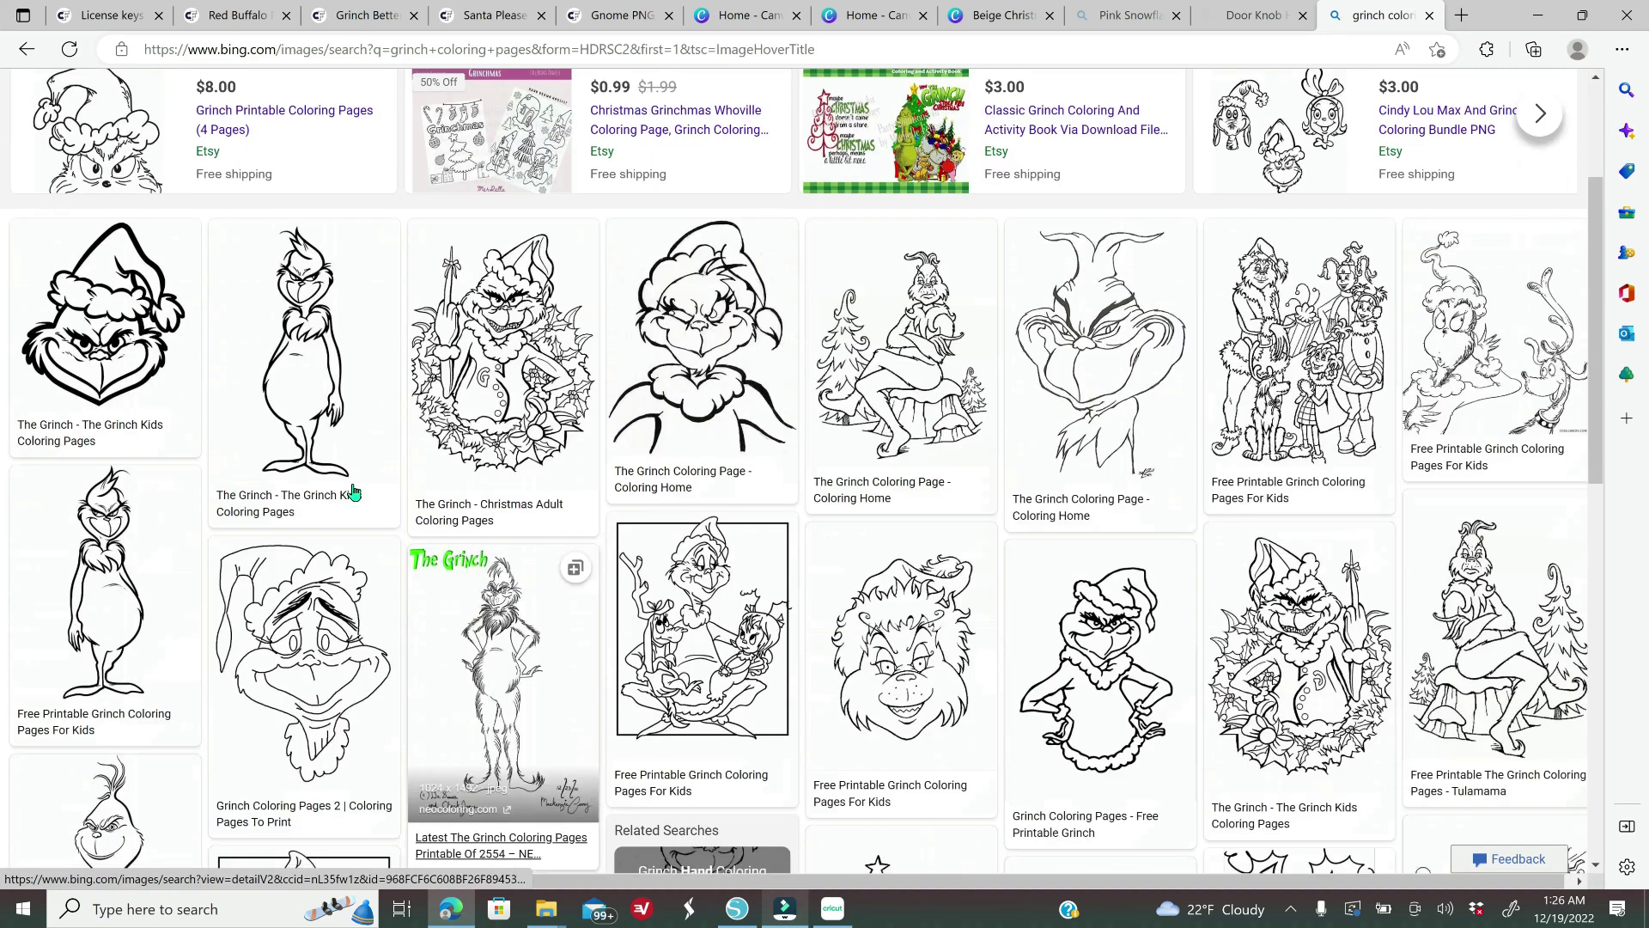
pyautogui.click(143, 342)
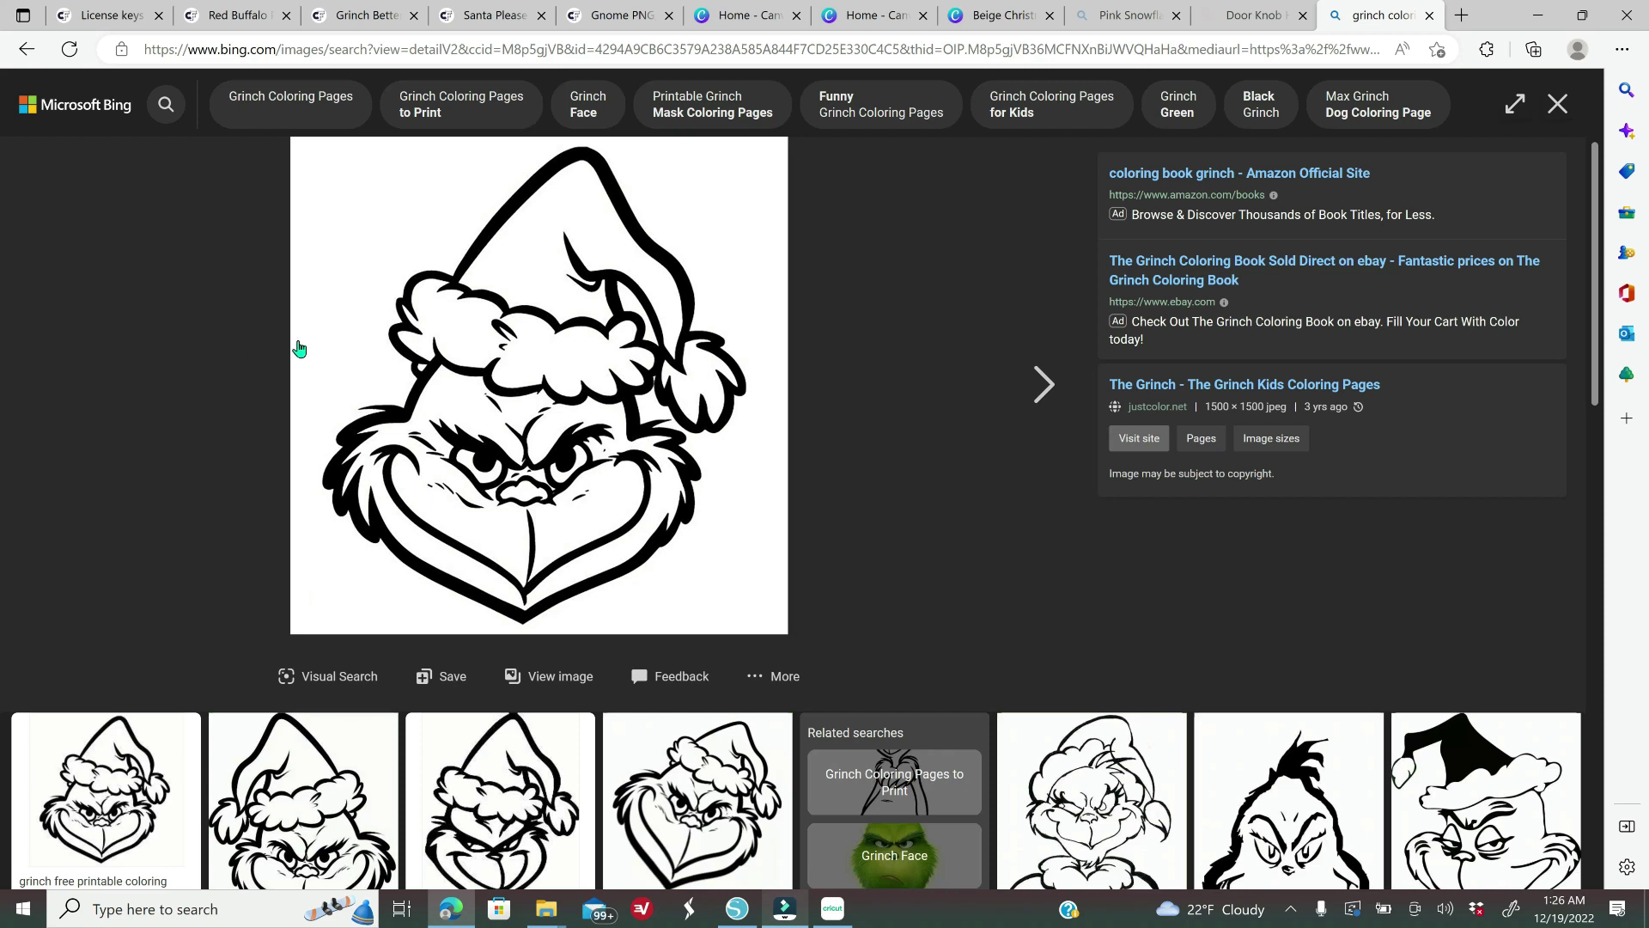
pyautogui.rightClick(510, 350)
pyautogui.click(599, 427)
# - Switch to Silhouette Studio, paste the copied Grinch picture and place it in the empty workspace beside the cutting mat
pyautogui.click(737, 908)
pyautogui.rightClick(397, 240)
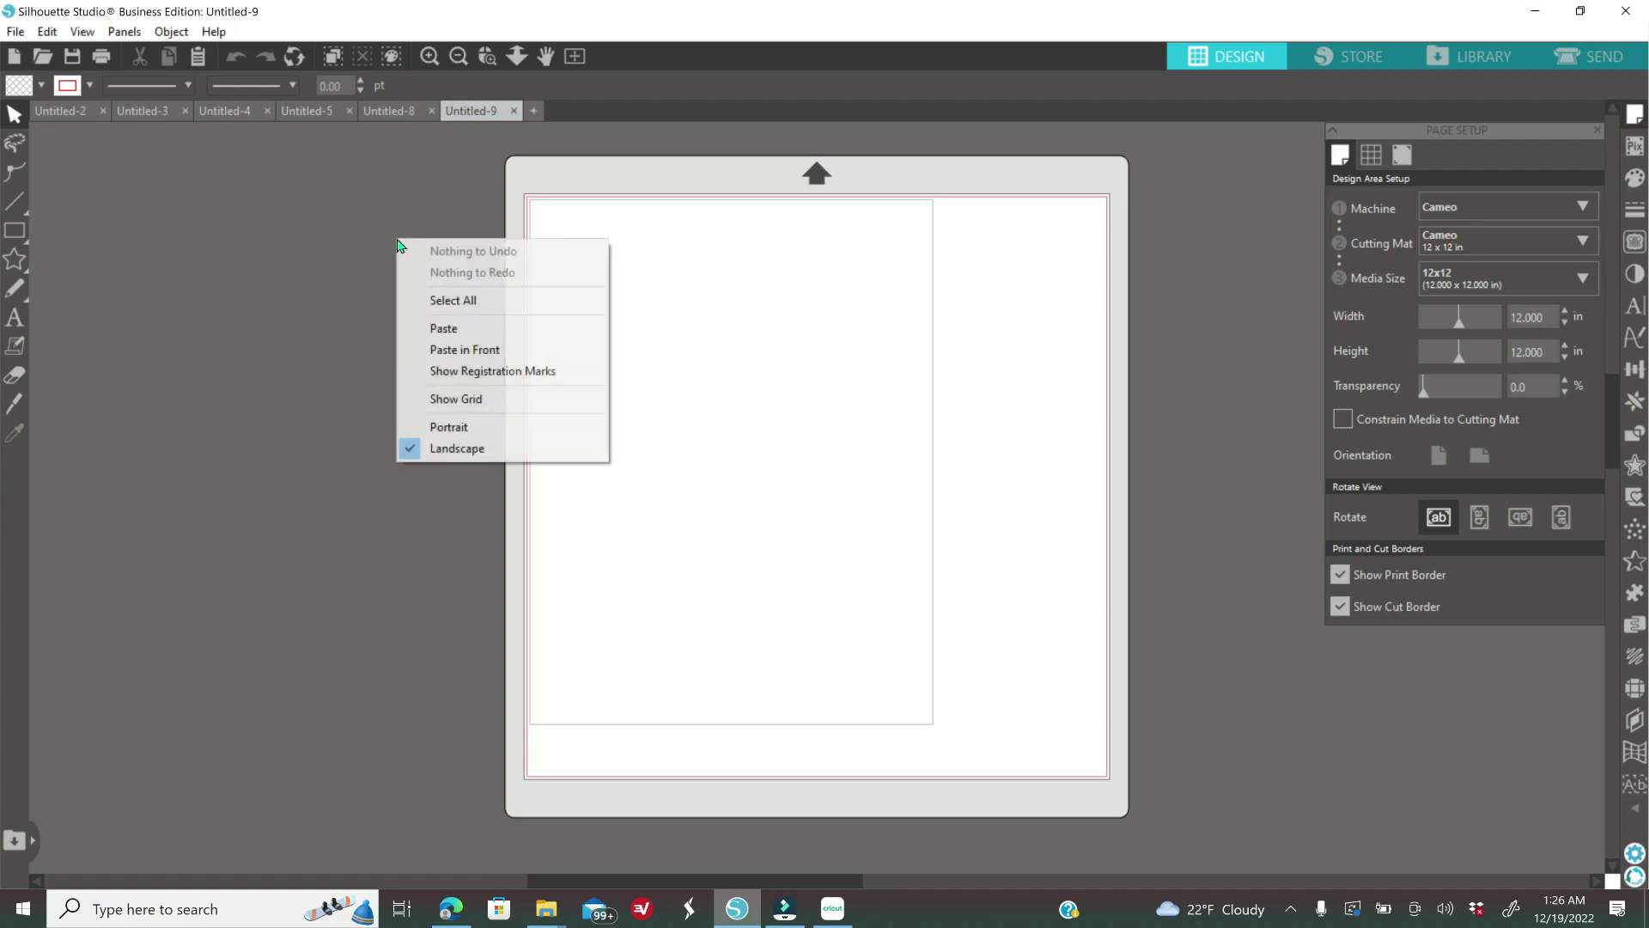
pyautogui.click(454, 330)
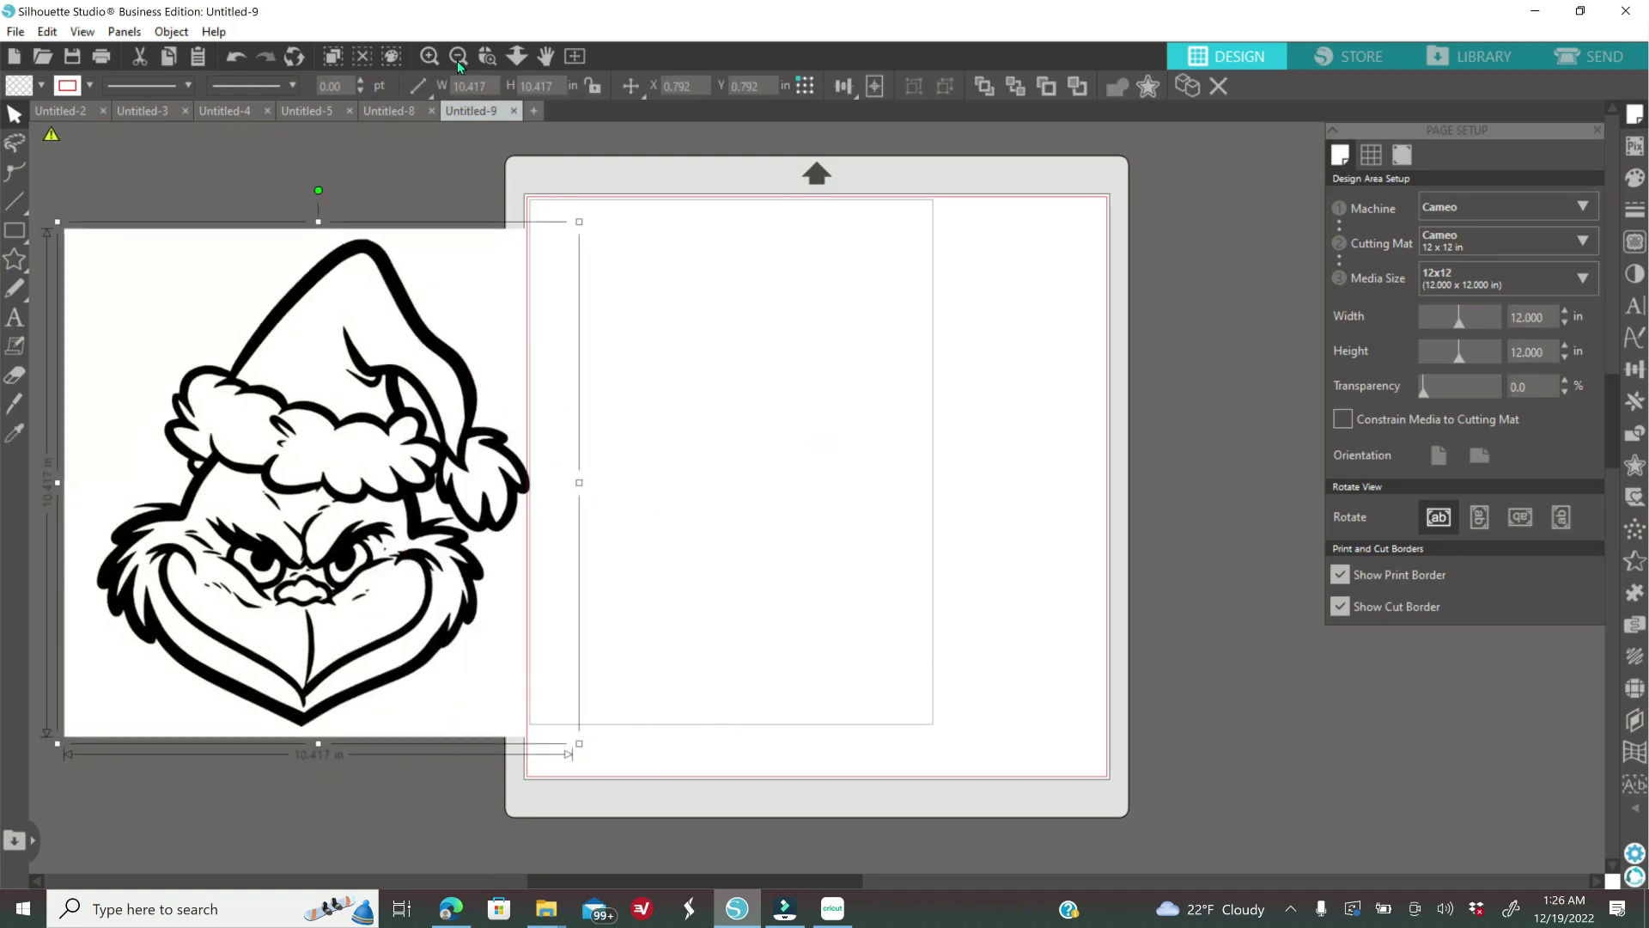
pyautogui.click(457, 59)
pyautogui.moveTo(492, 480); pyautogui.dragTo(418, 464)
pyautogui.moveTo(761, 881); pyautogui.dragTo(696, 868)
pyautogui.click(731, 793)
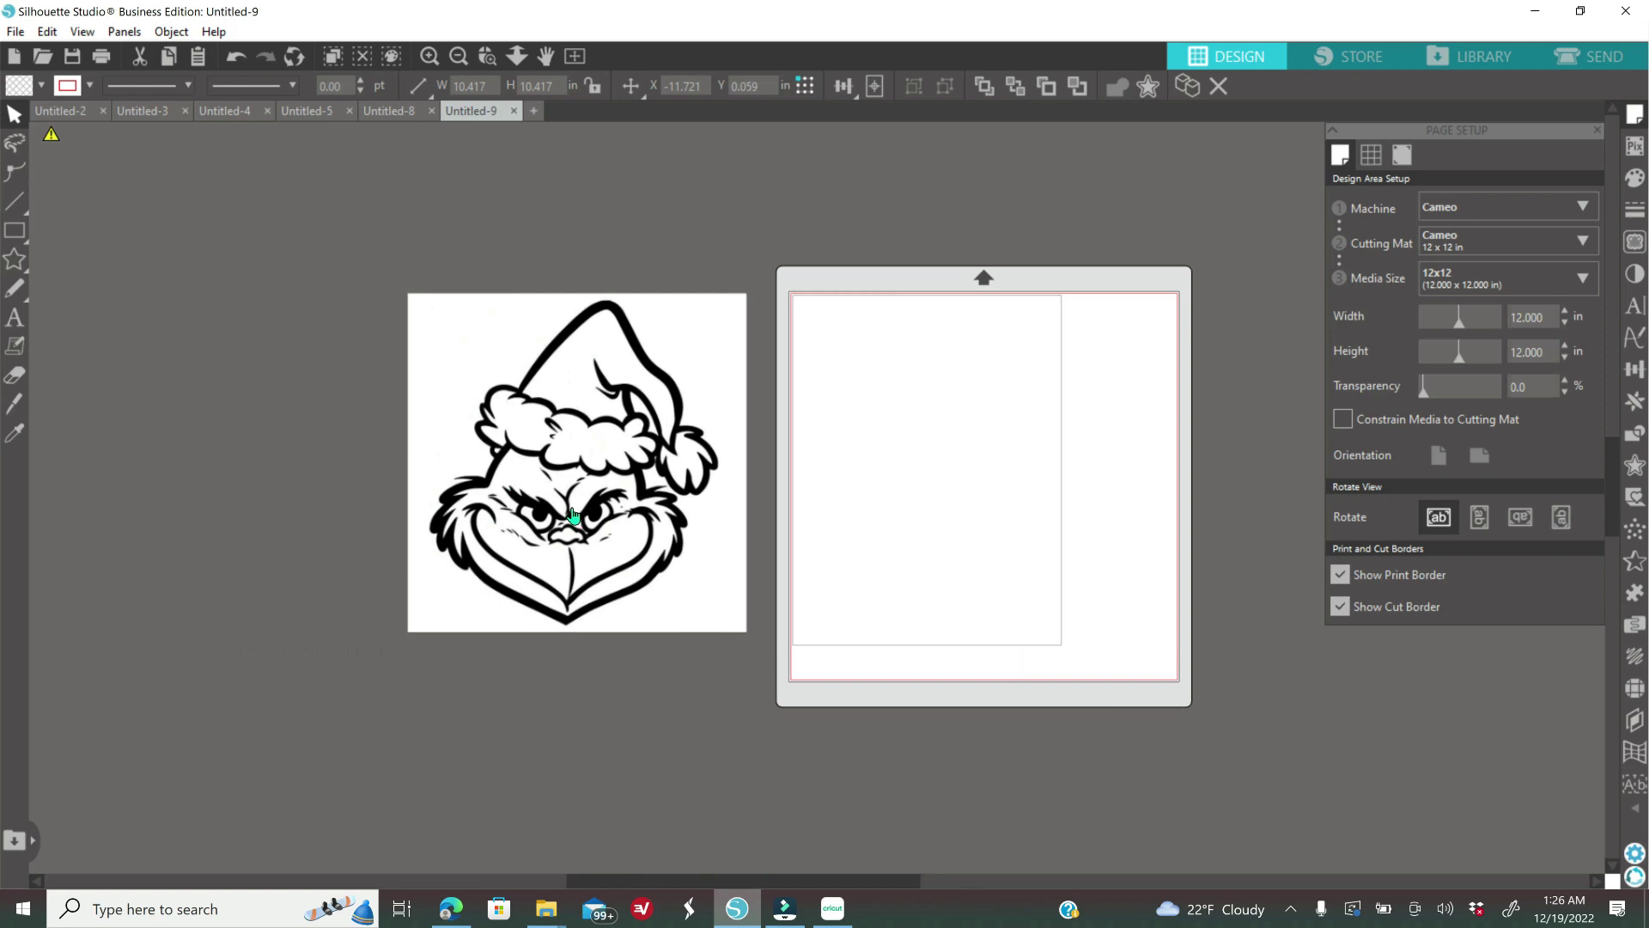
pyautogui.moveTo(570, 507); pyautogui.dragTo(548, 477)
pyautogui.click(718, 644)
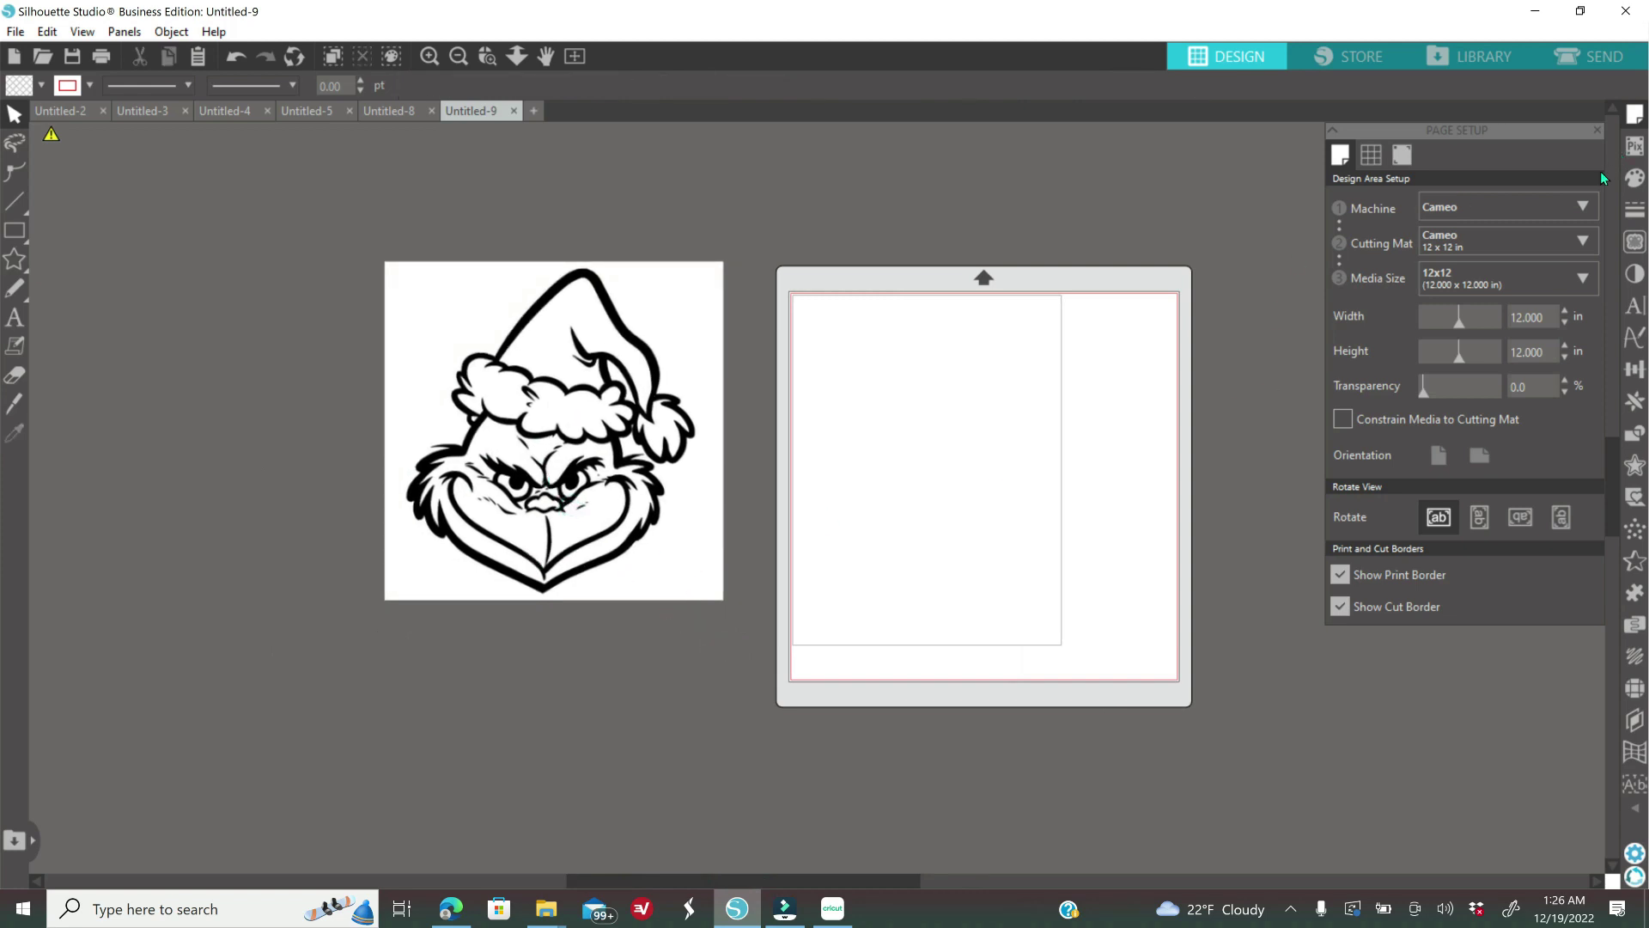
# - Close the page setup settings and adjust the Grinch picture's placement beside the mat, leaving it deselected
pyautogui.click(1598, 132)
pyautogui.click(429, 56)
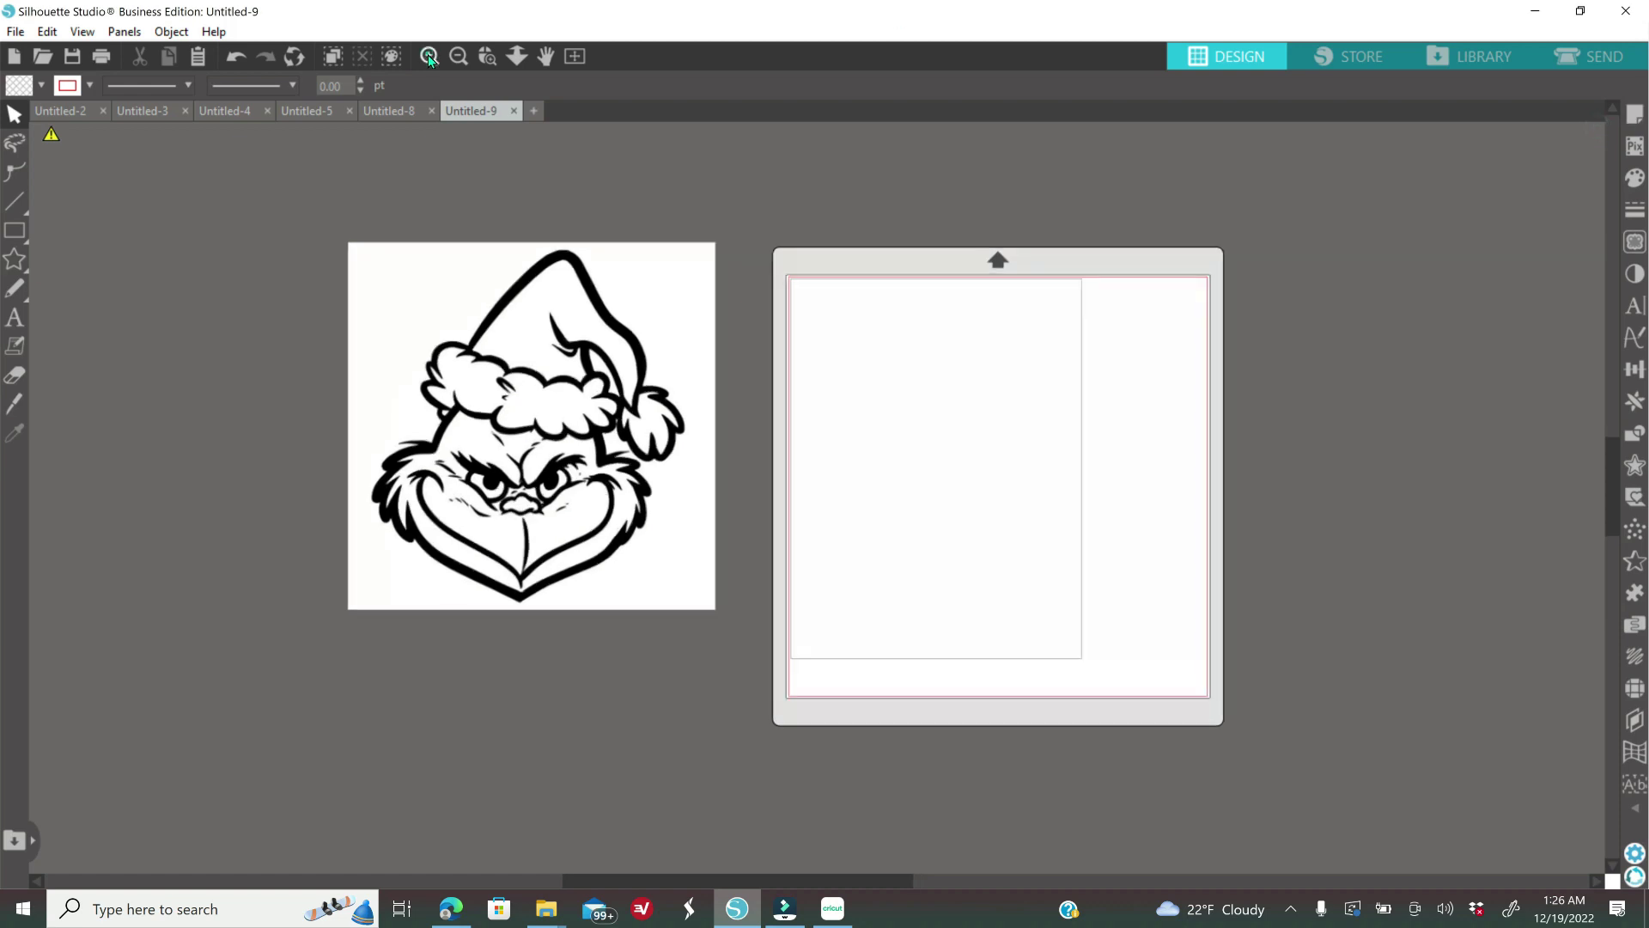
pyautogui.moveTo(469, 347); pyautogui.dragTo(507, 371)
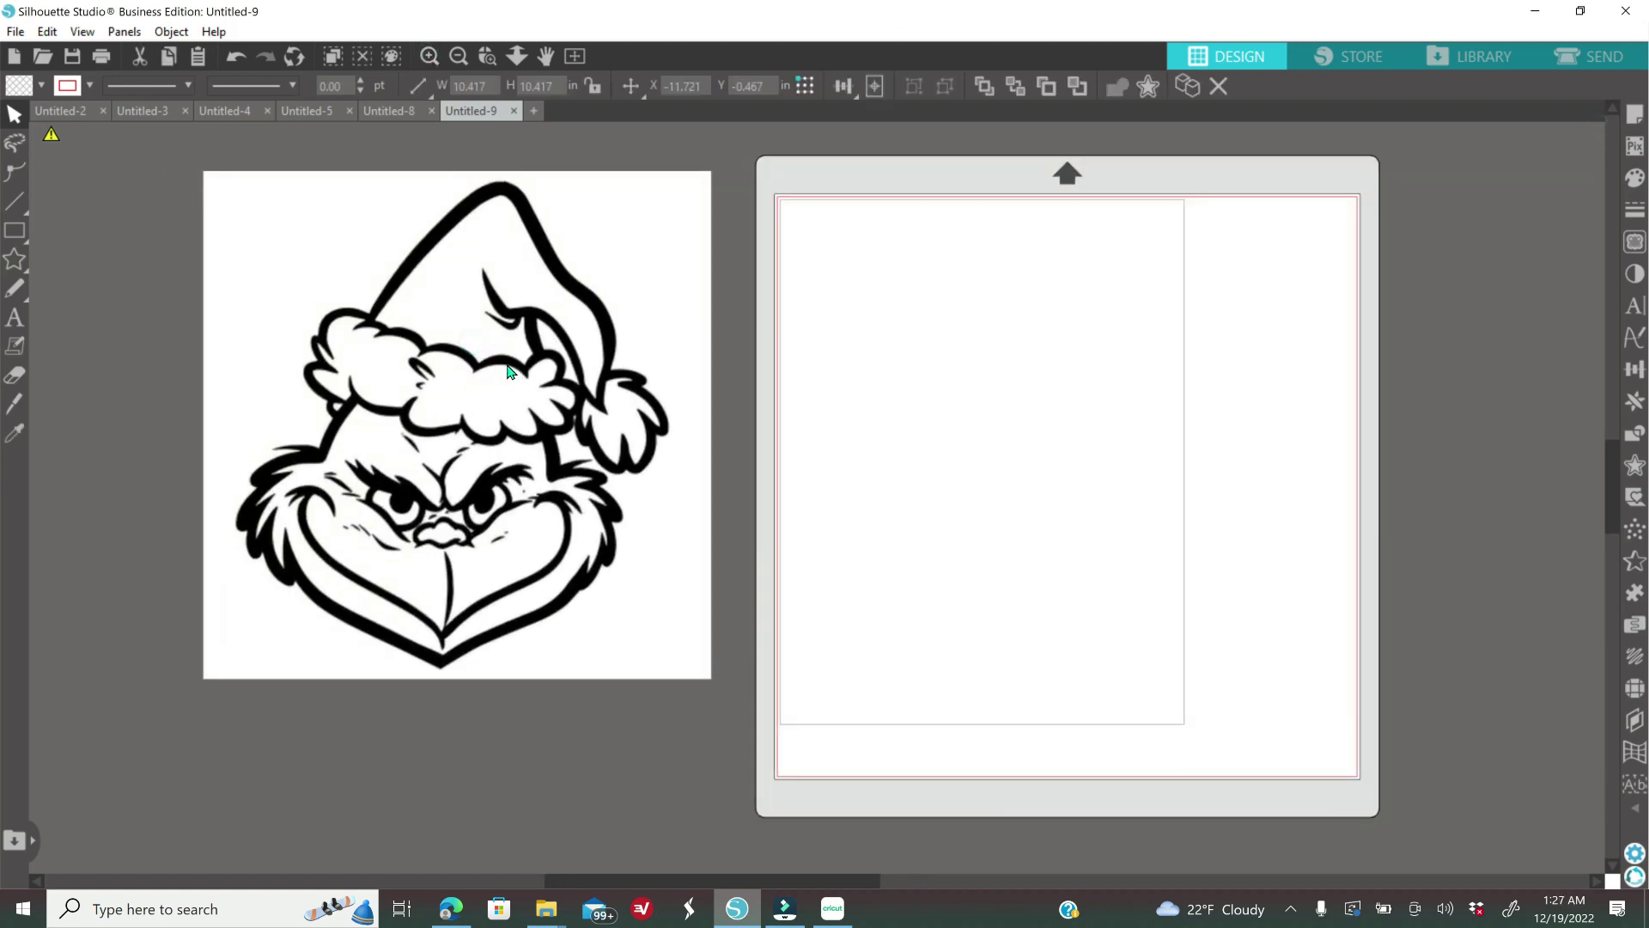
pyautogui.click(558, 697)
pyautogui.moveTo(684, 883); pyautogui.dragTo(574, 871)
pyautogui.moveTo(799, 627); pyautogui.dragTo(773, 633)
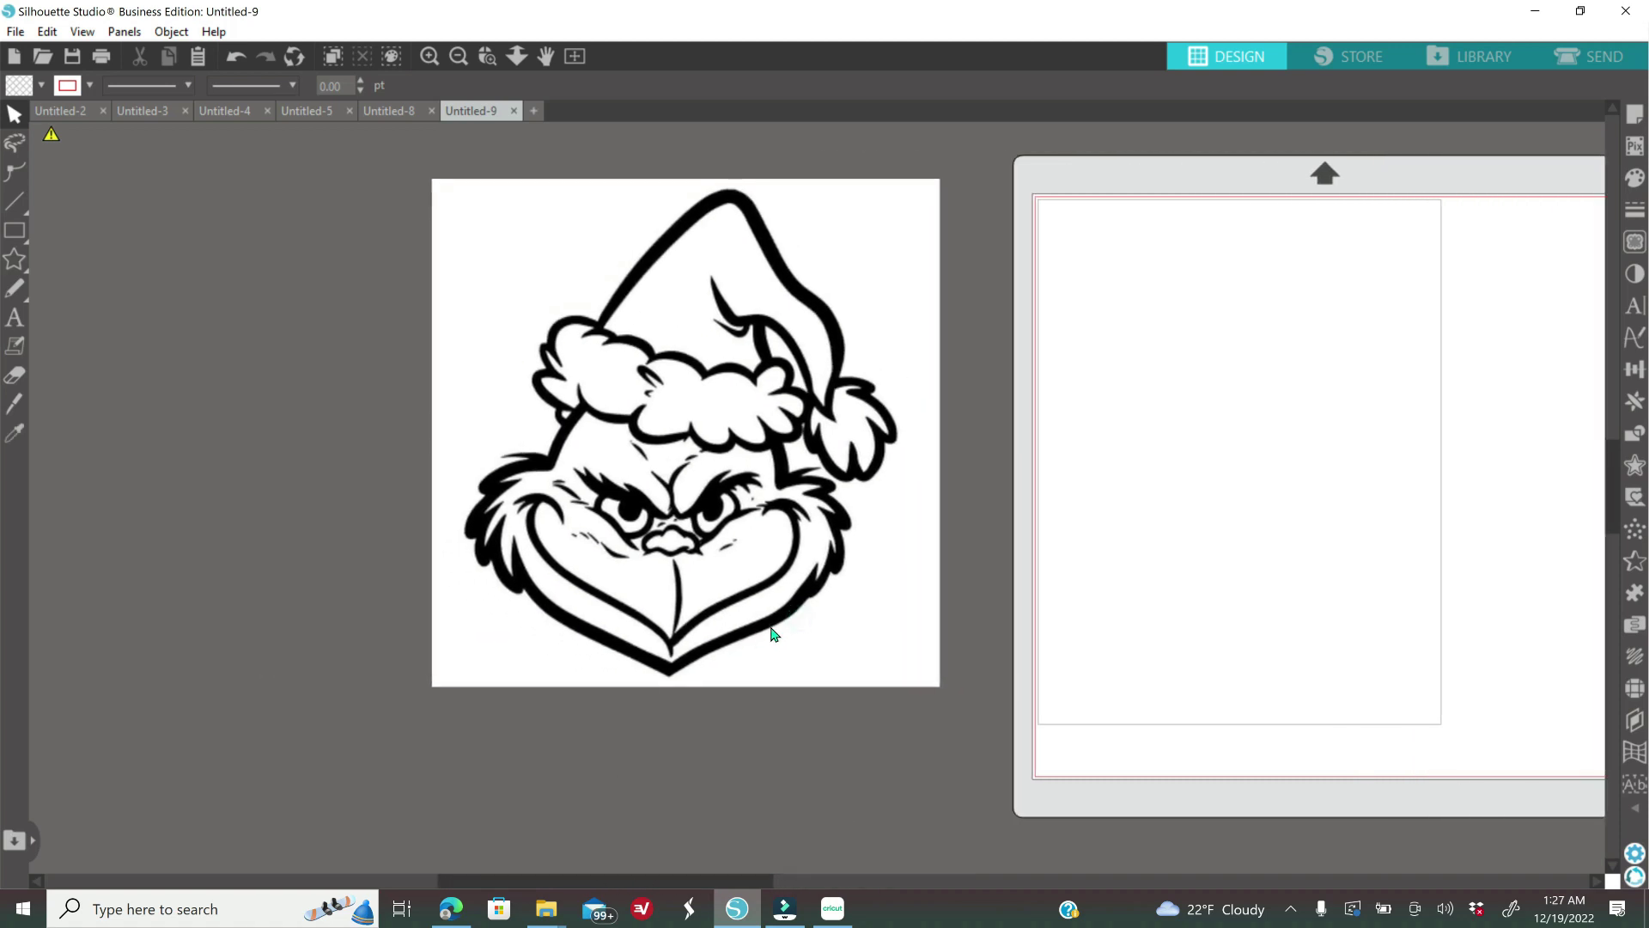
# - Select a trace area about 11.45 in wide around the whole Grinch picture and trace it with a 42% threshold
pyautogui.click(1635, 243)
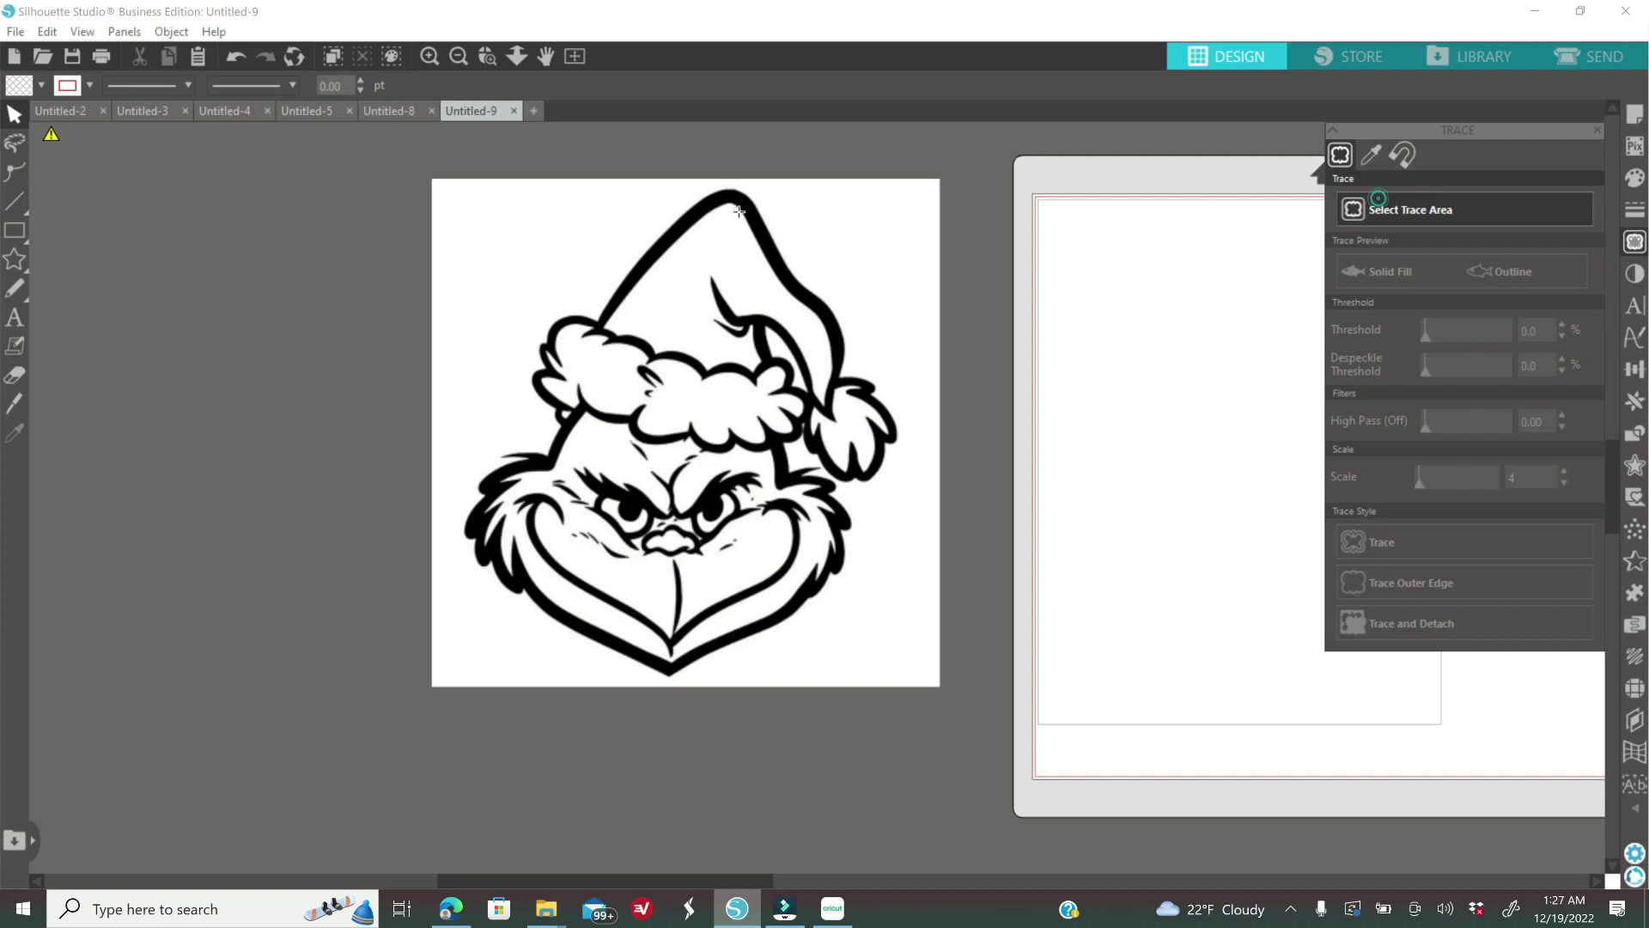
pyautogui.moveTo(388, 162)
pyautogui.mouseDown()
pyautogui.moveTo(866, 310)
pyautogui.moveTo(972, 613)
pyautogui.moveTo(947, 723)
pyautogui.mouseUp()
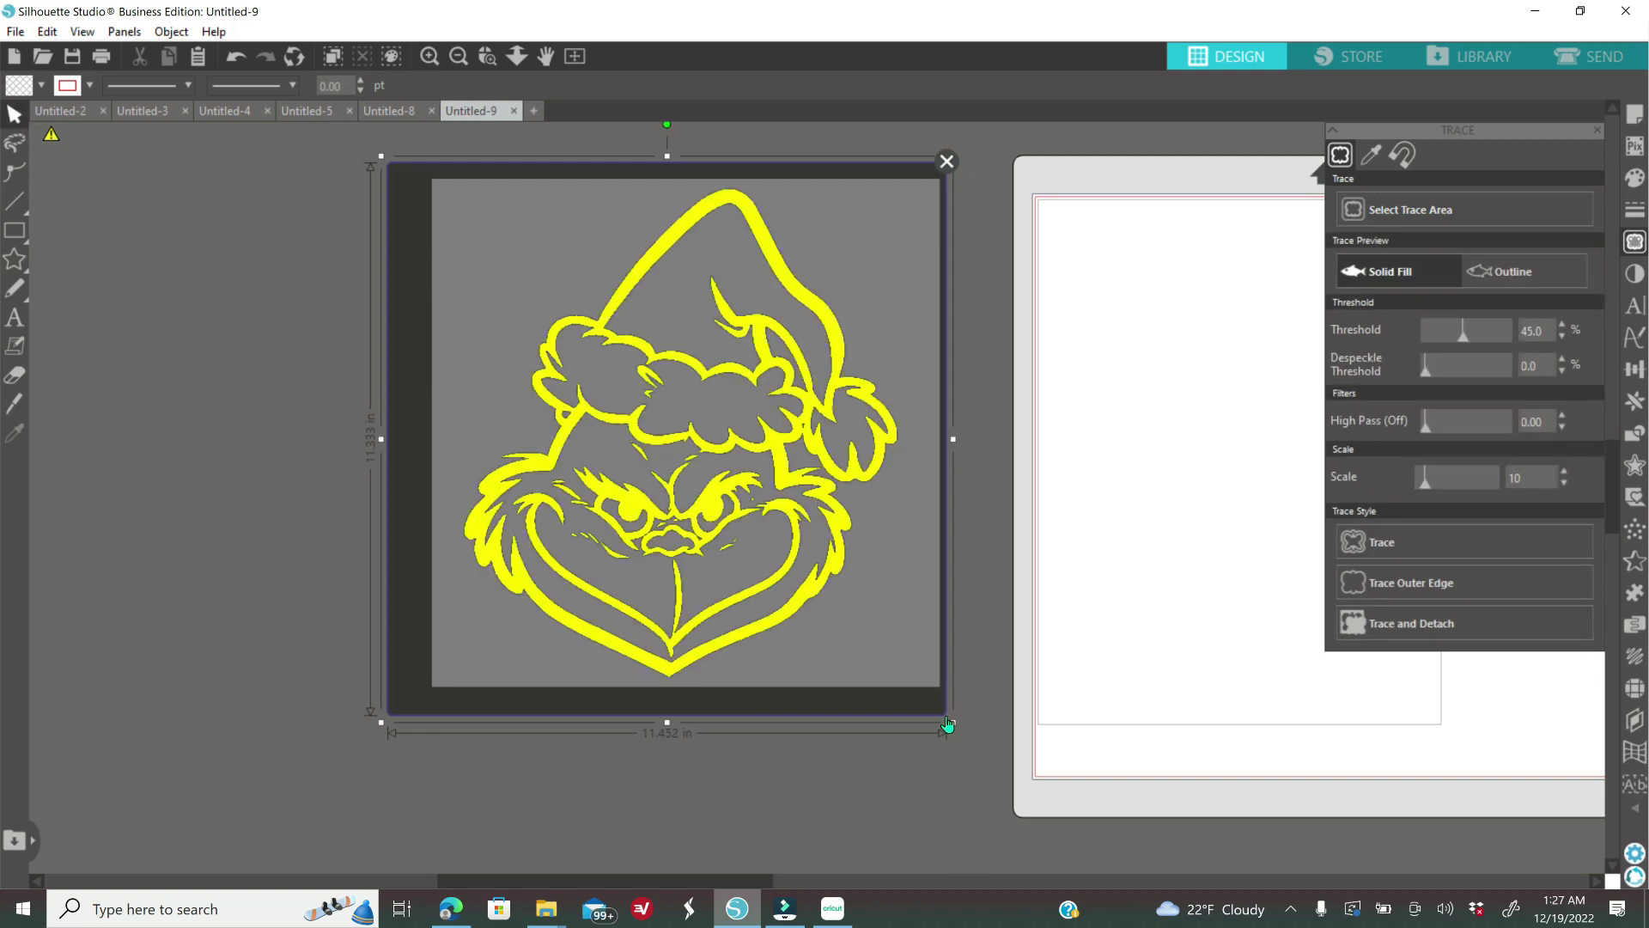
pyautogui.click(1480, 331)
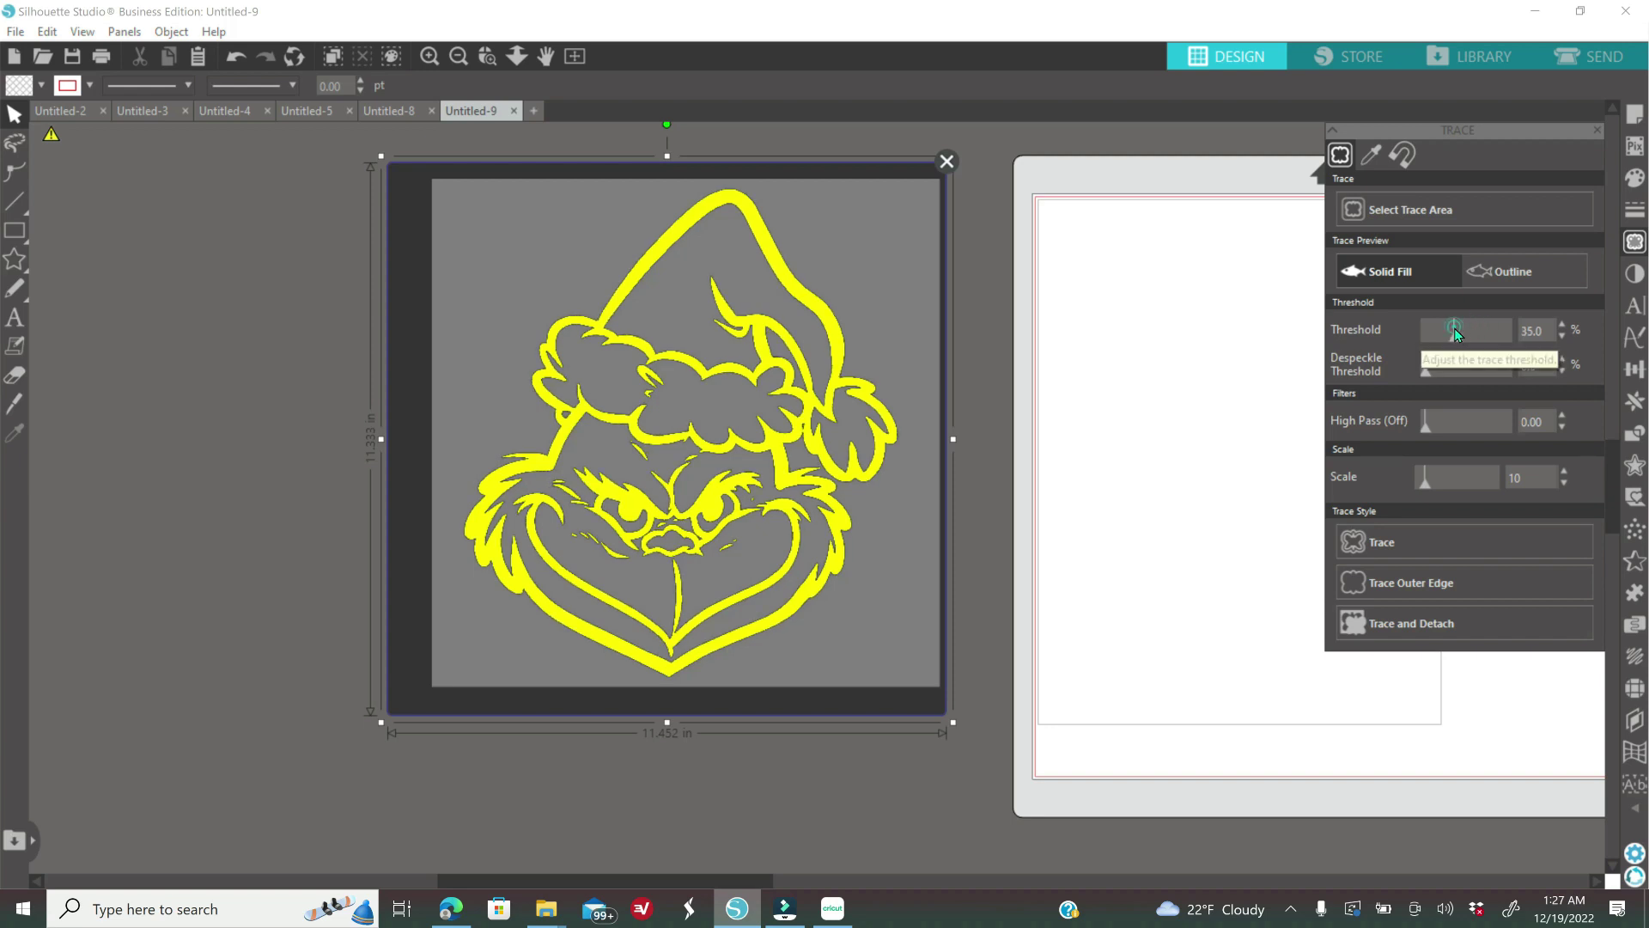
pyautogui.click(1561, 325)
pyautogui.click(1560, 324)
pyautogui.click(1561, 325)
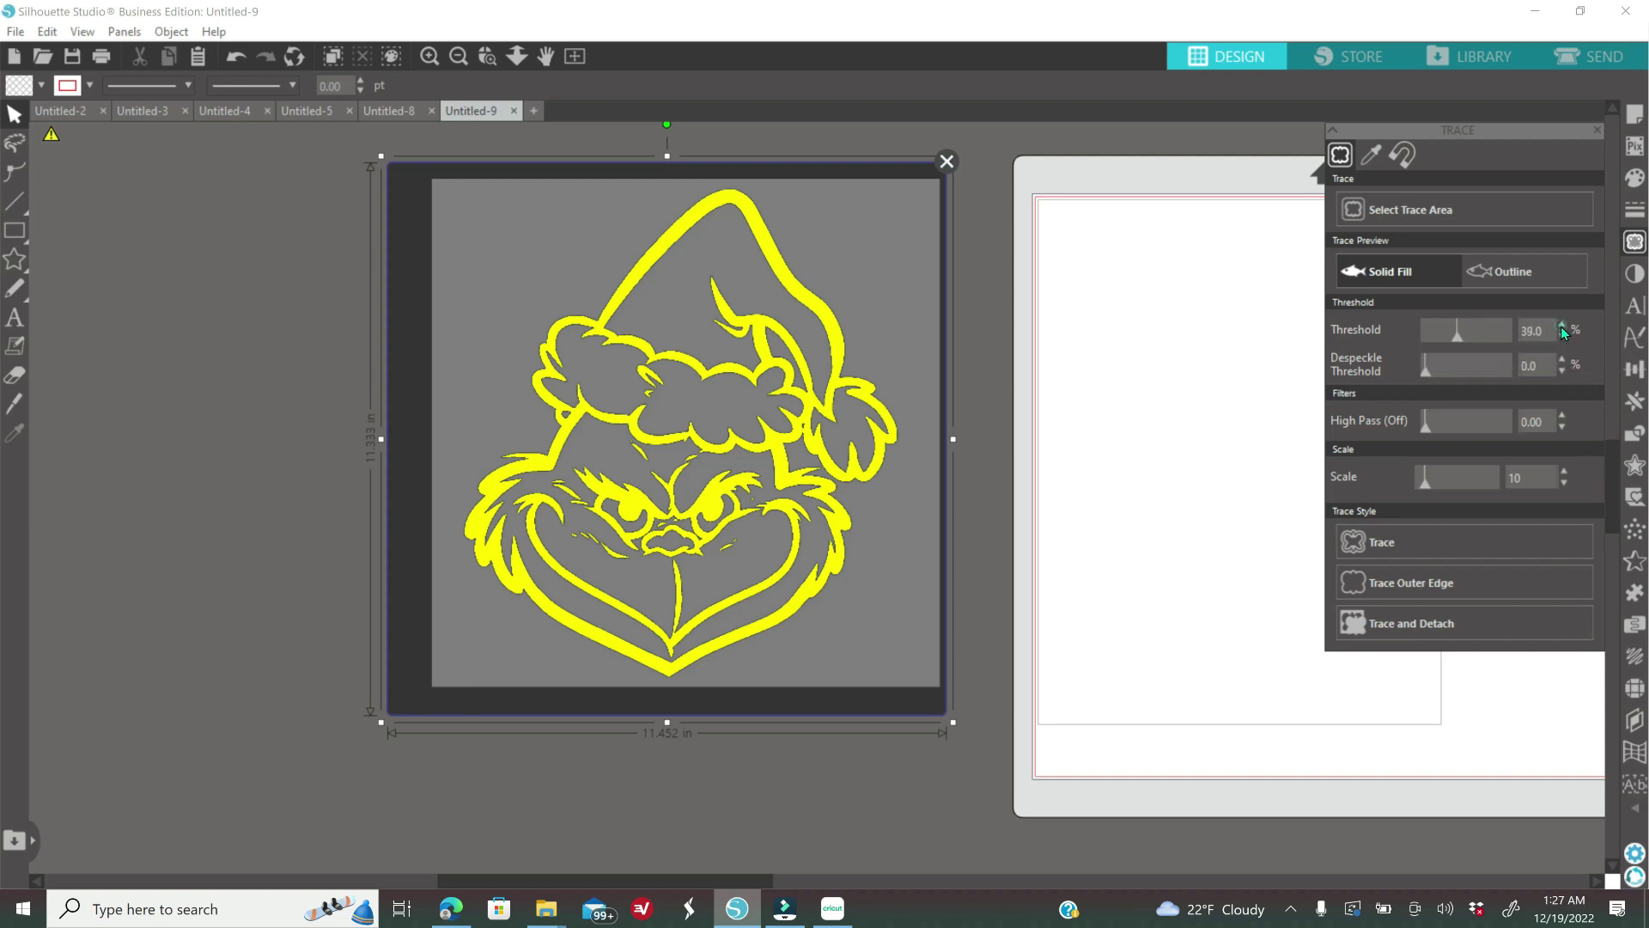
pyautogui.click(1561, 325)
pyautogui.click(1561, 325)
pyautogui.click(1407, 548)
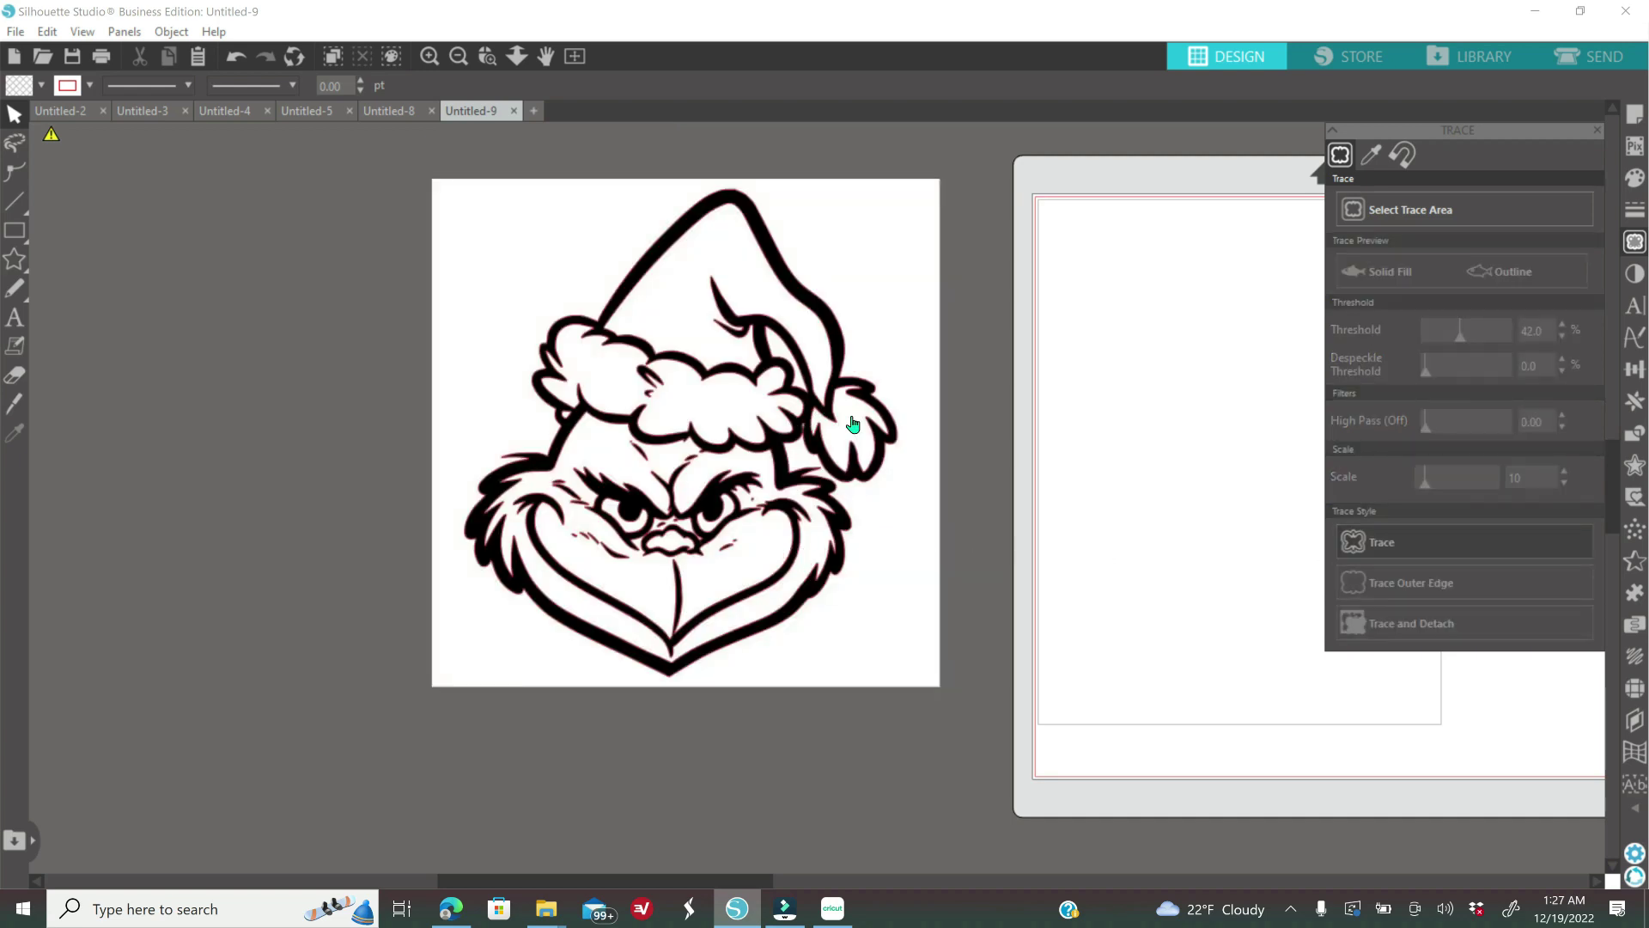
# - Move the original picture away from the traced Grinch outline and fill the traced outline with white
pyautogui.moveTo(848, 443); pyautogui.dragTo(336, 438)
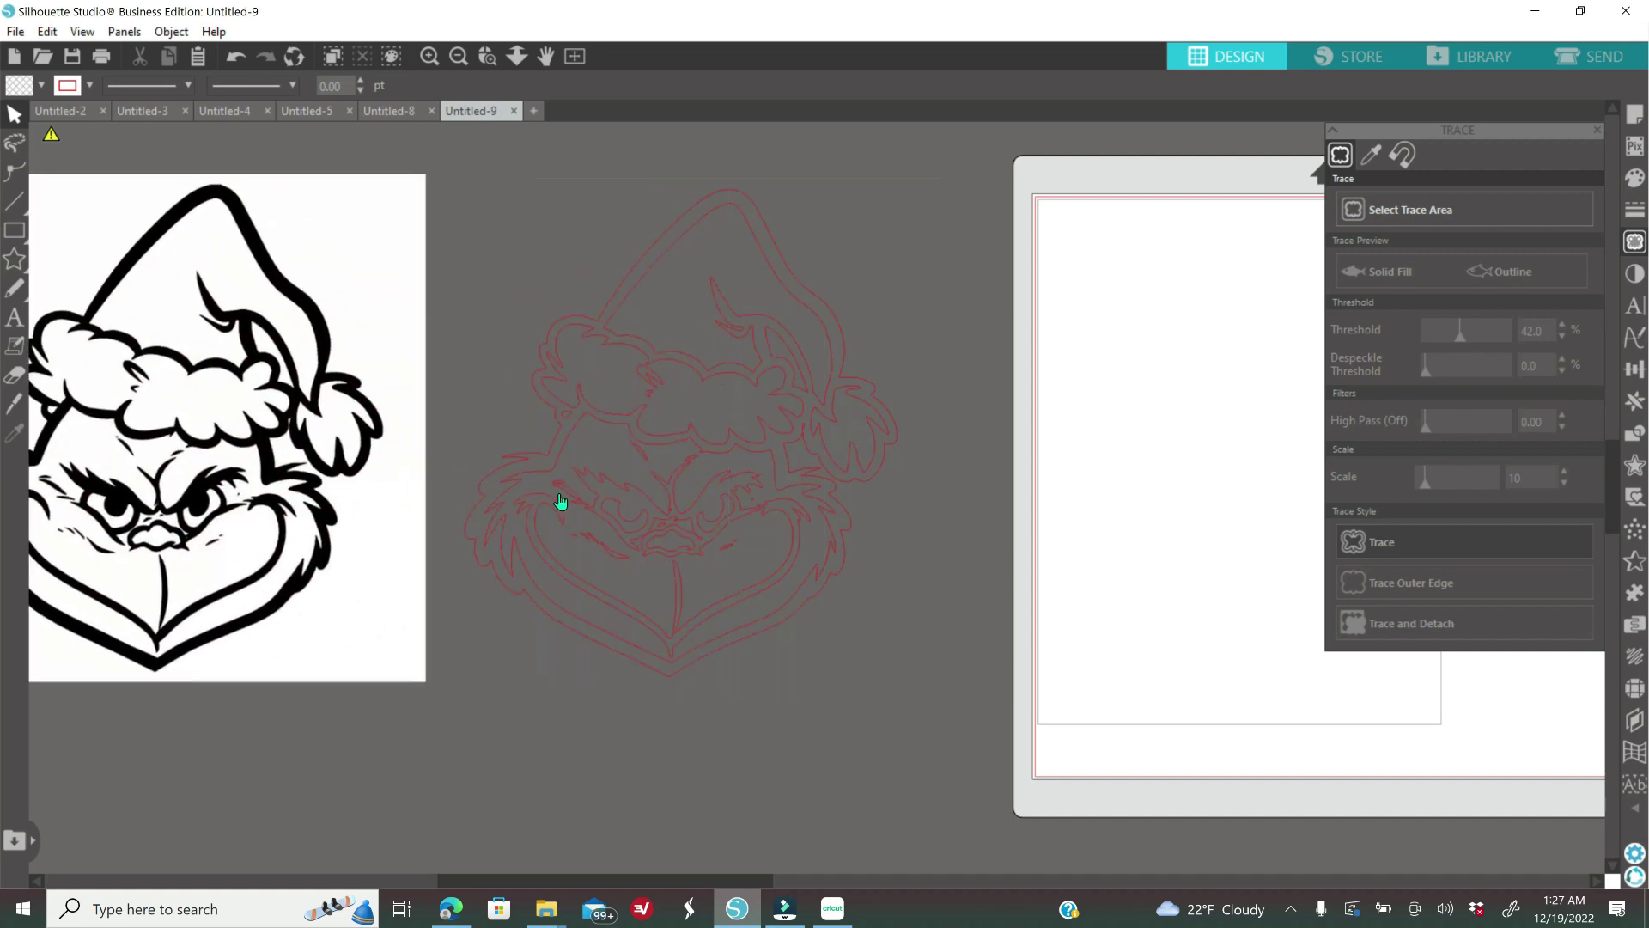
pyautogui.moveTo(673, 550); pyautogui.dragTo(743, 532)
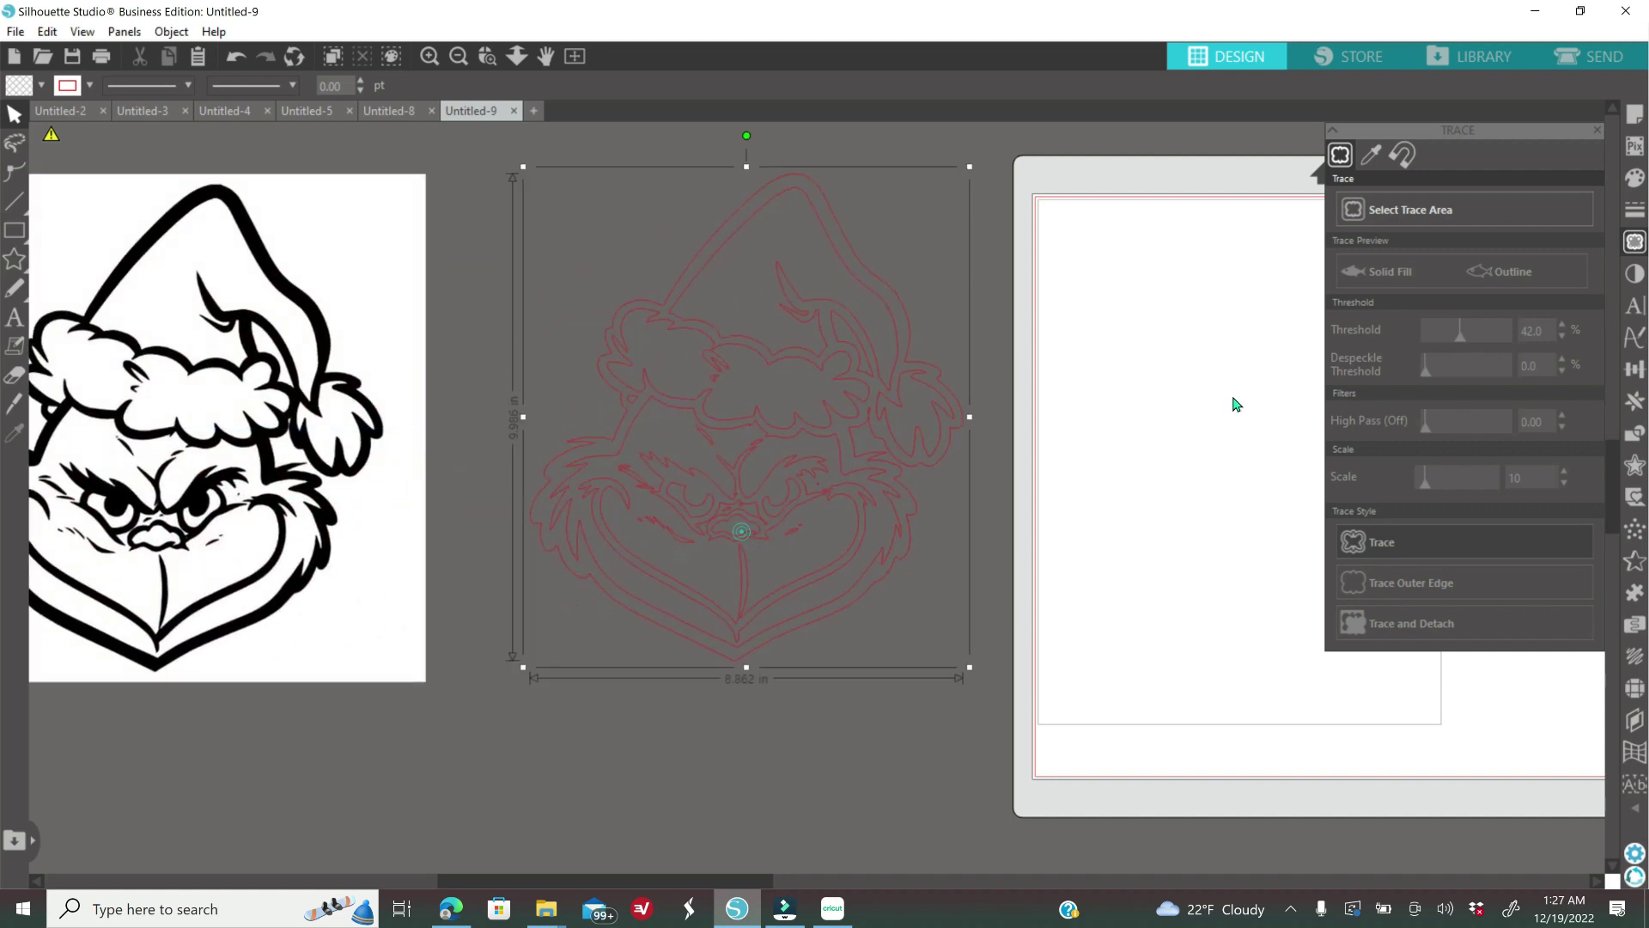
pyautogui.click(1635, 178)
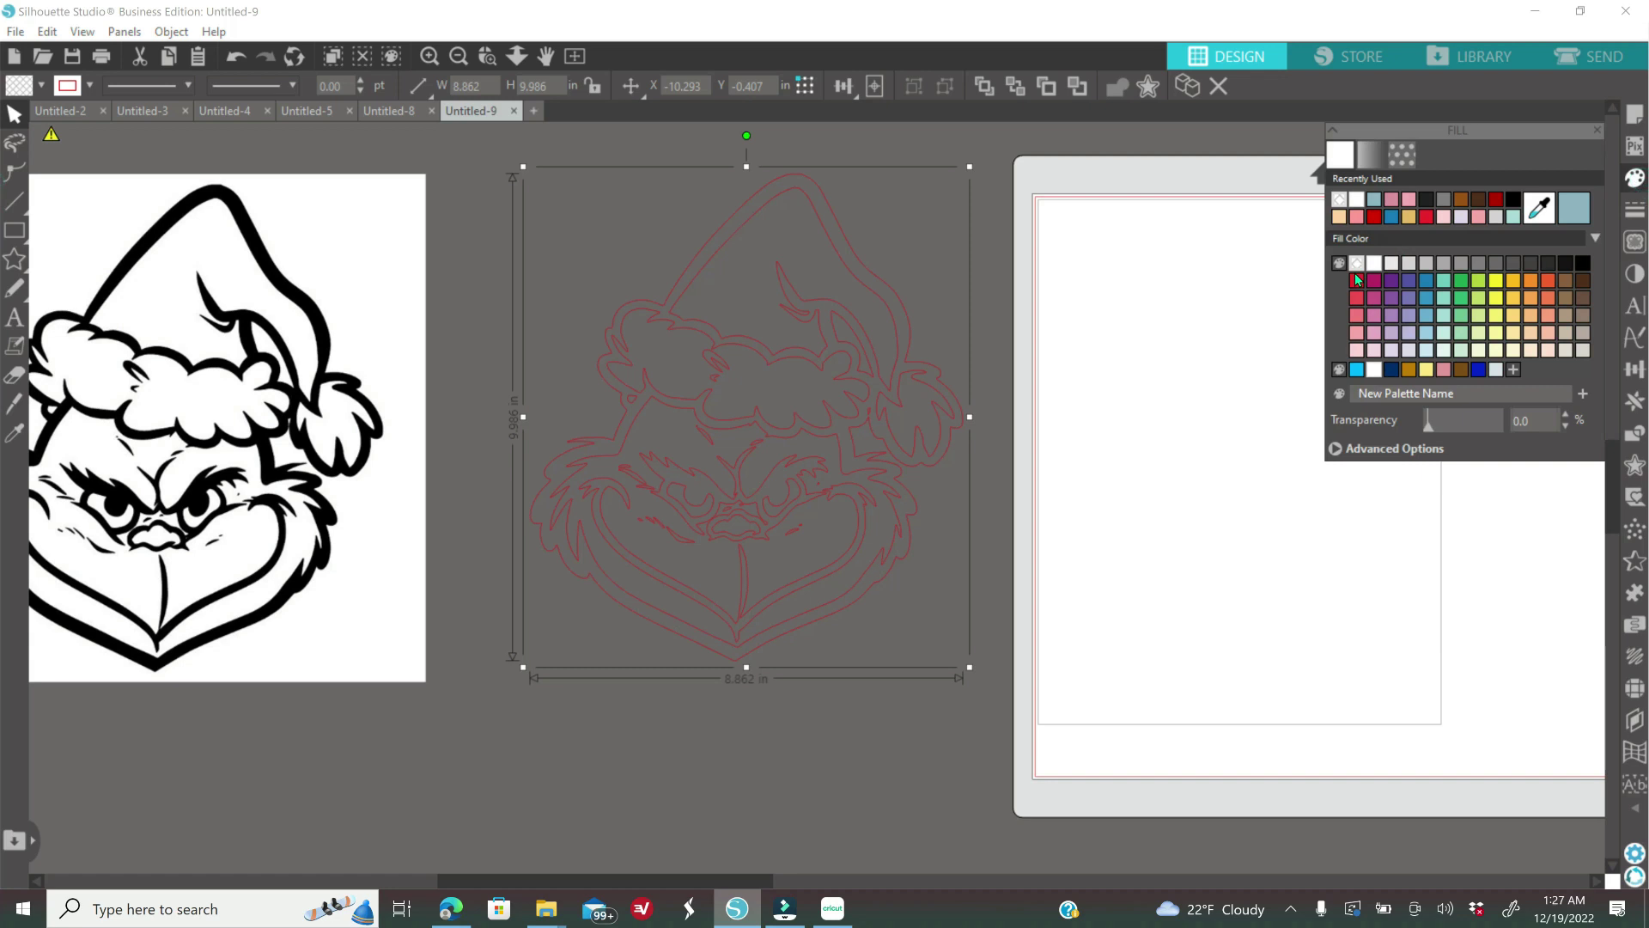
pyautogui.click(1374, 264)
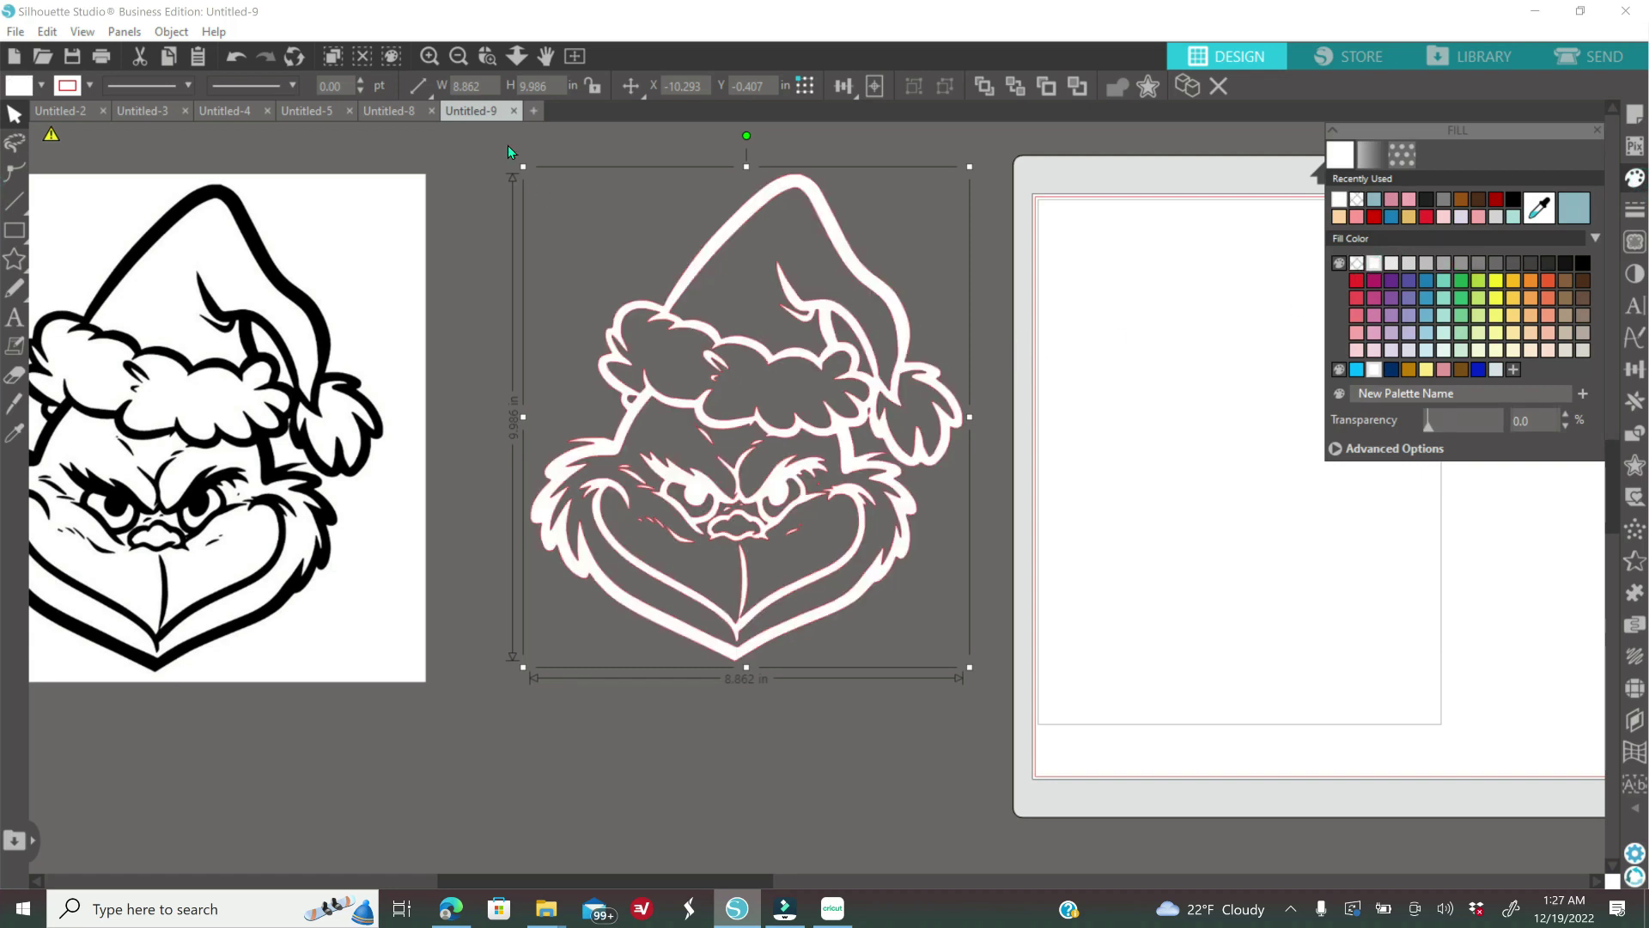
pyautogui.click(429, 56)
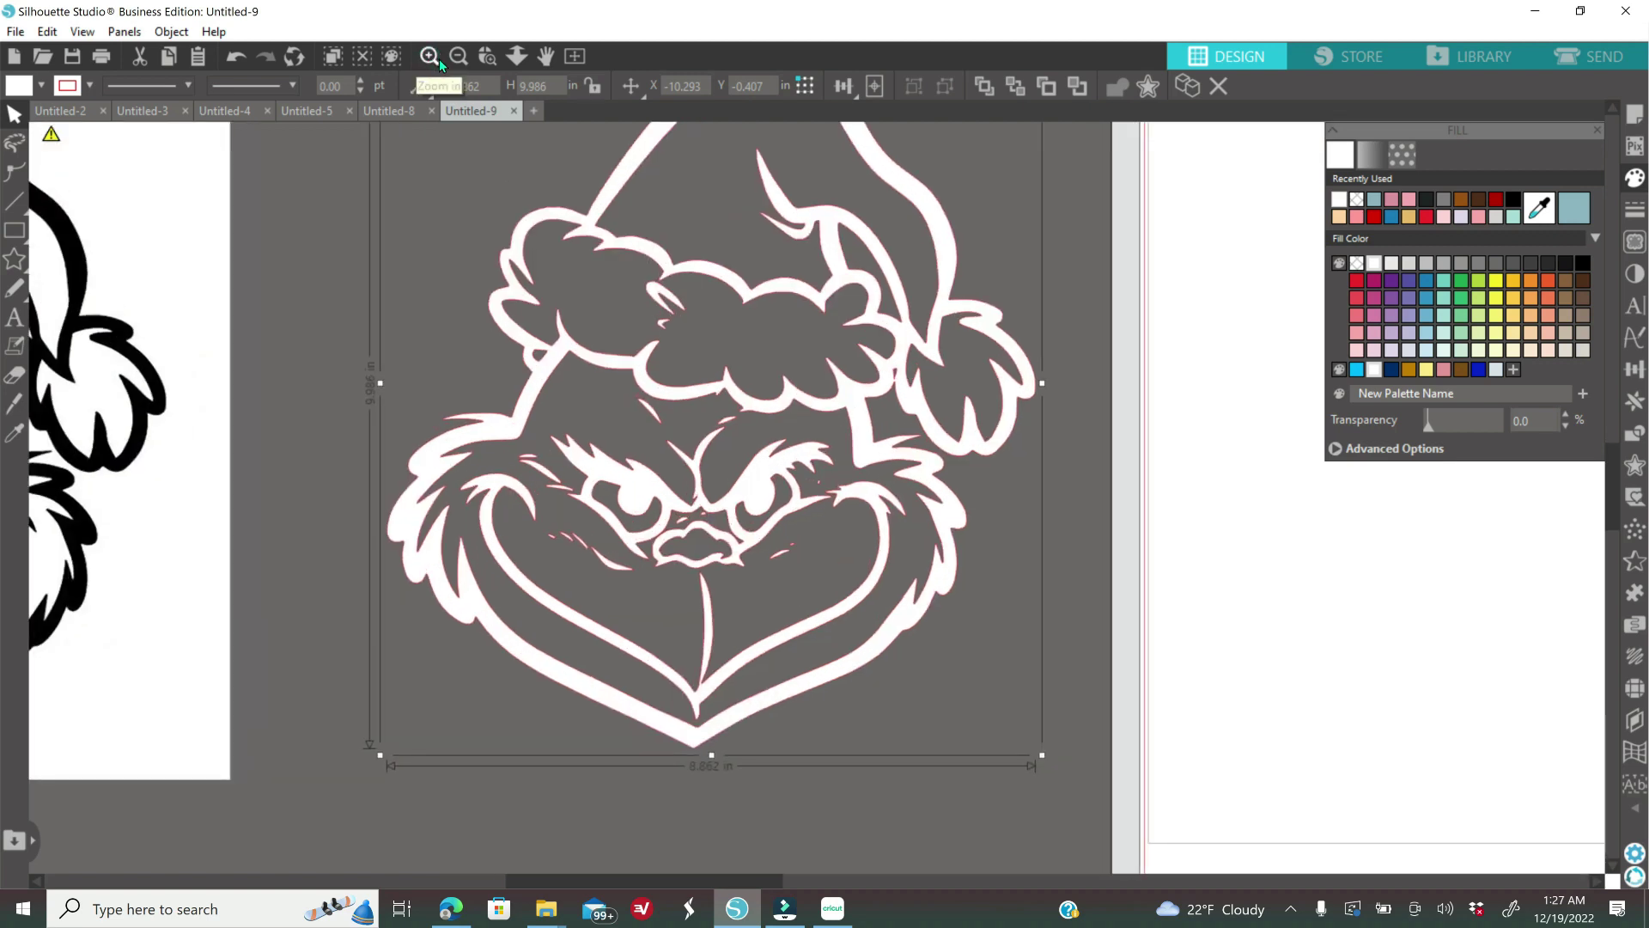
pyautogui.click(460, 56)
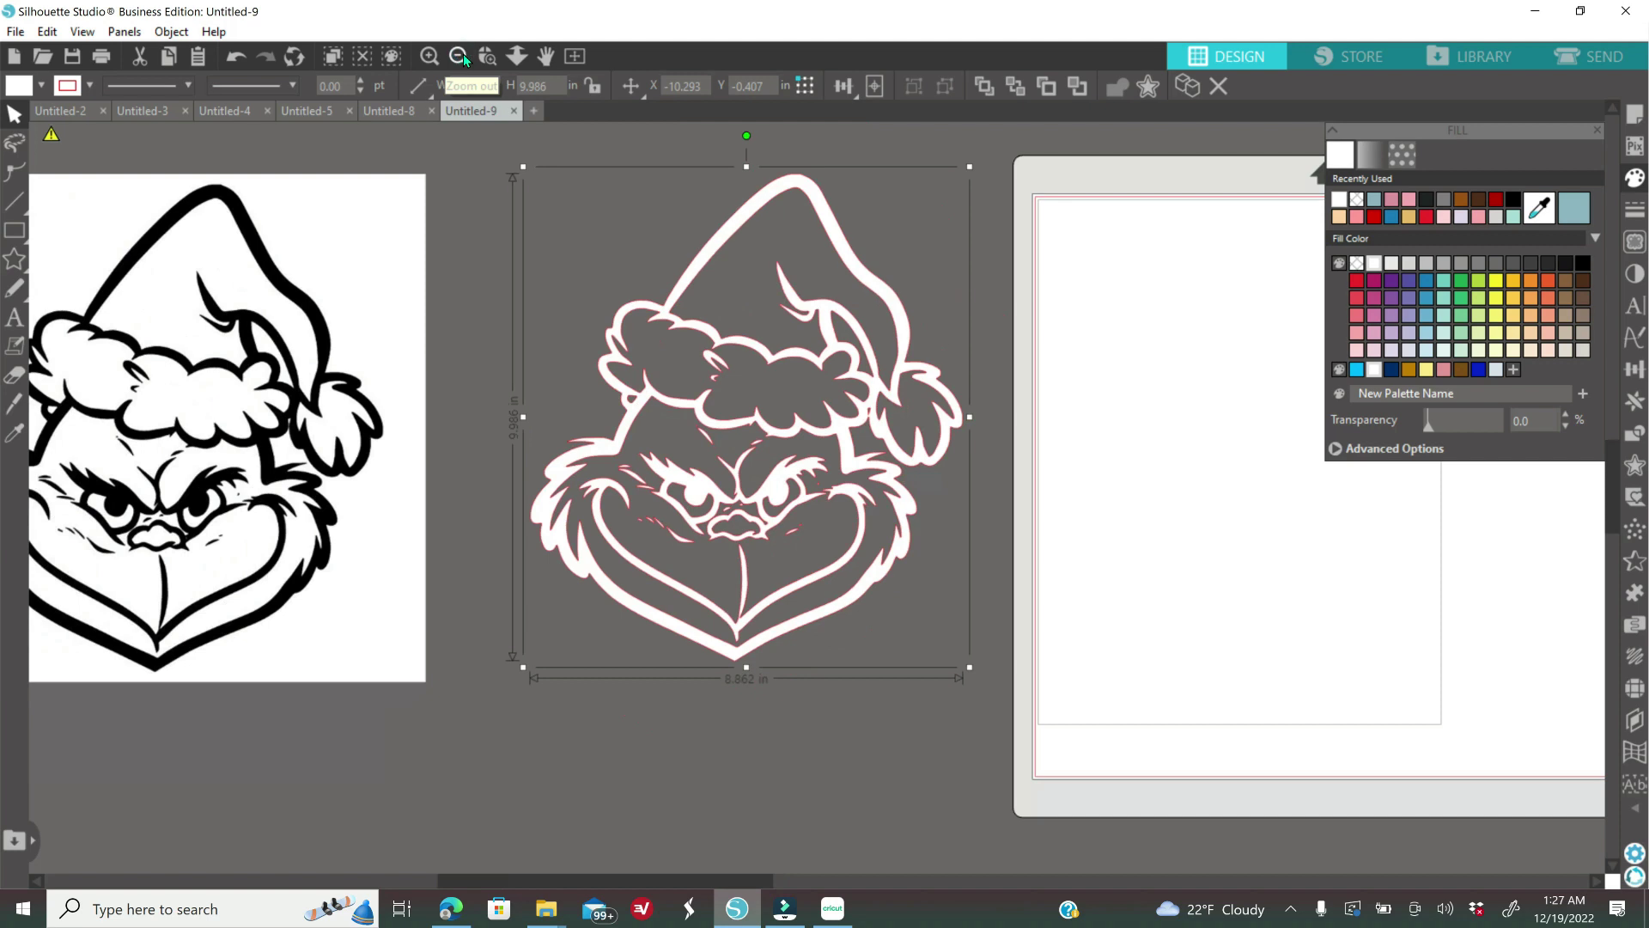
pyautogui.click(1013, 451)
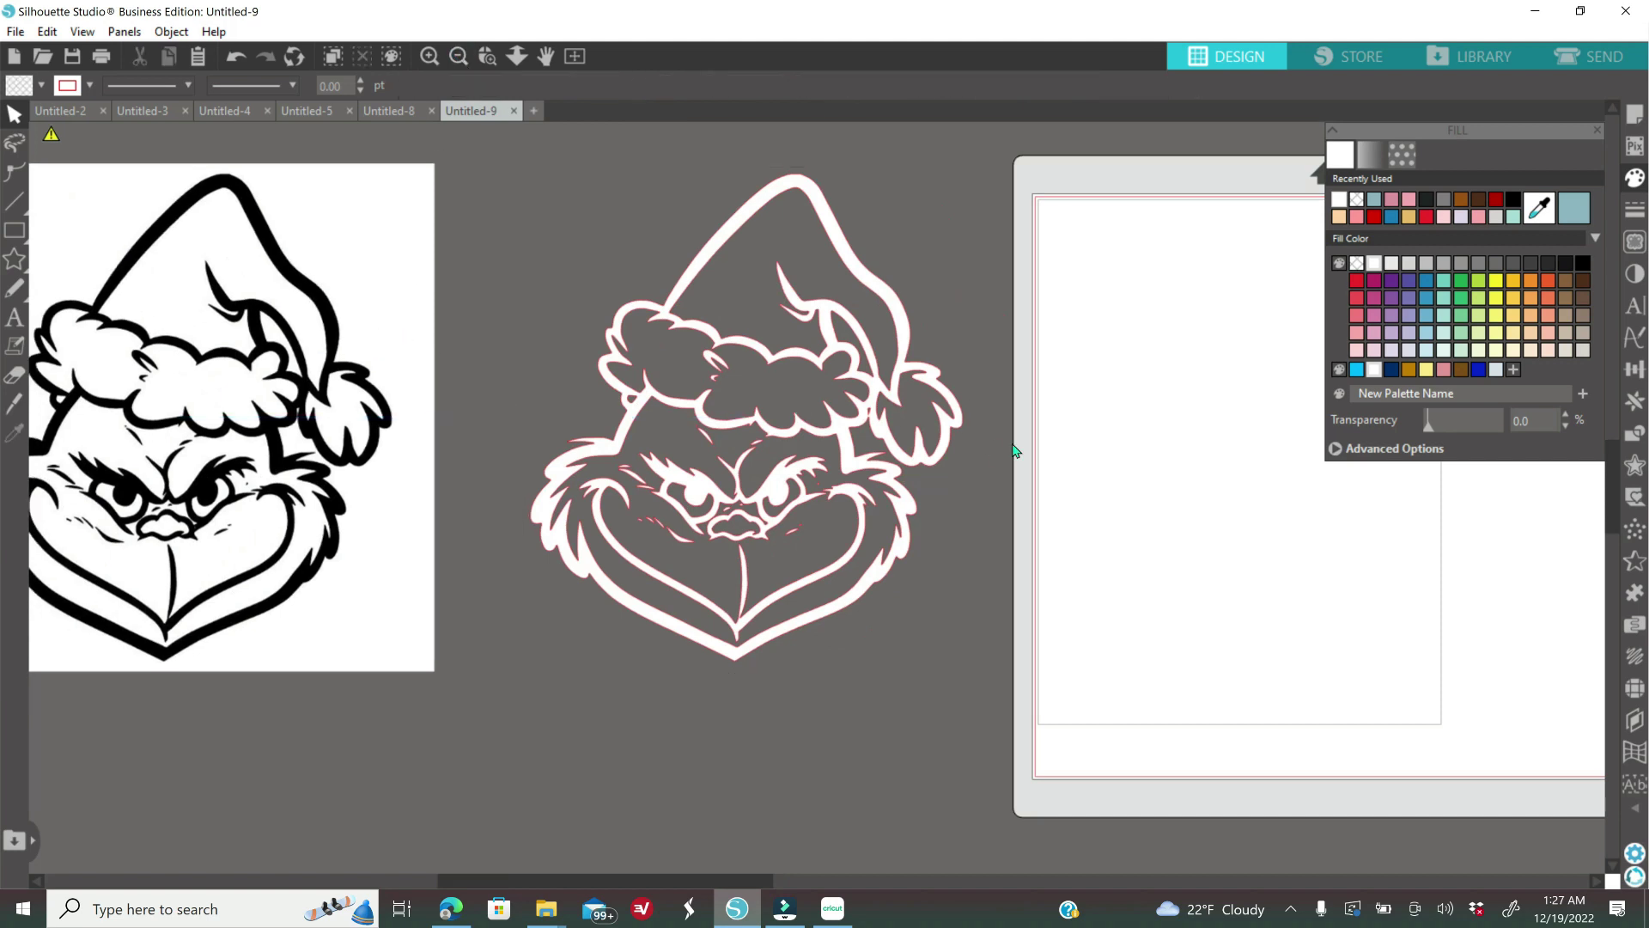
# - Release the compound path of the white traced Grinch so its parts become separate shapes
pyautogui.rightClick(880, 442)
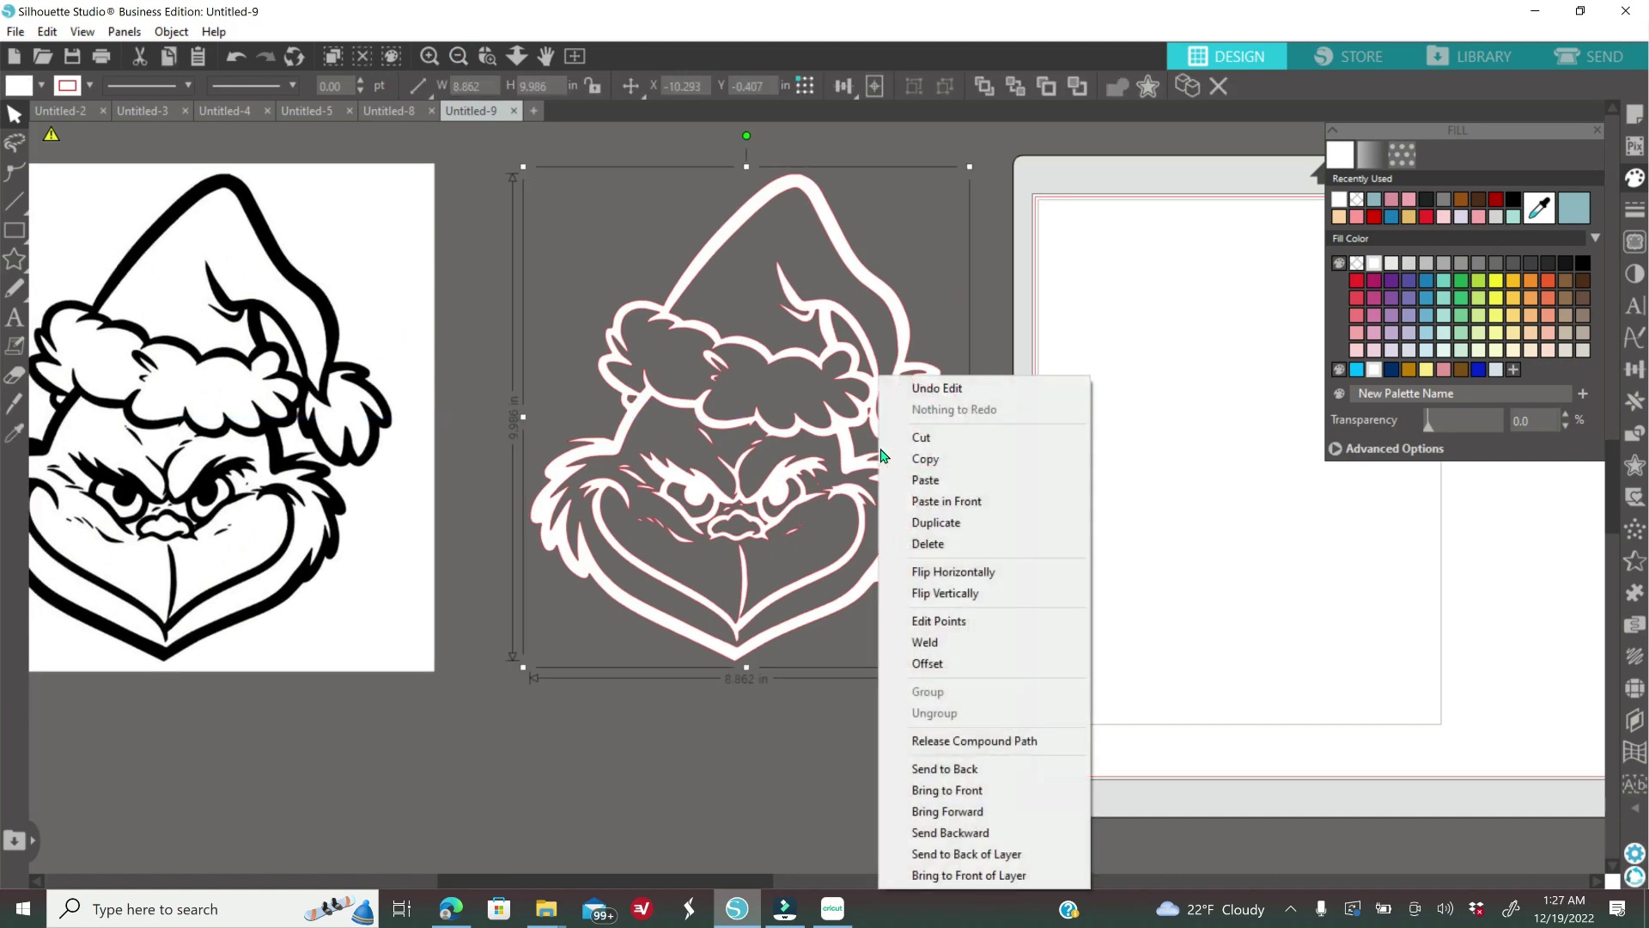
pyautogui.click(1003, 741)
pyautogui.click(931, 723)
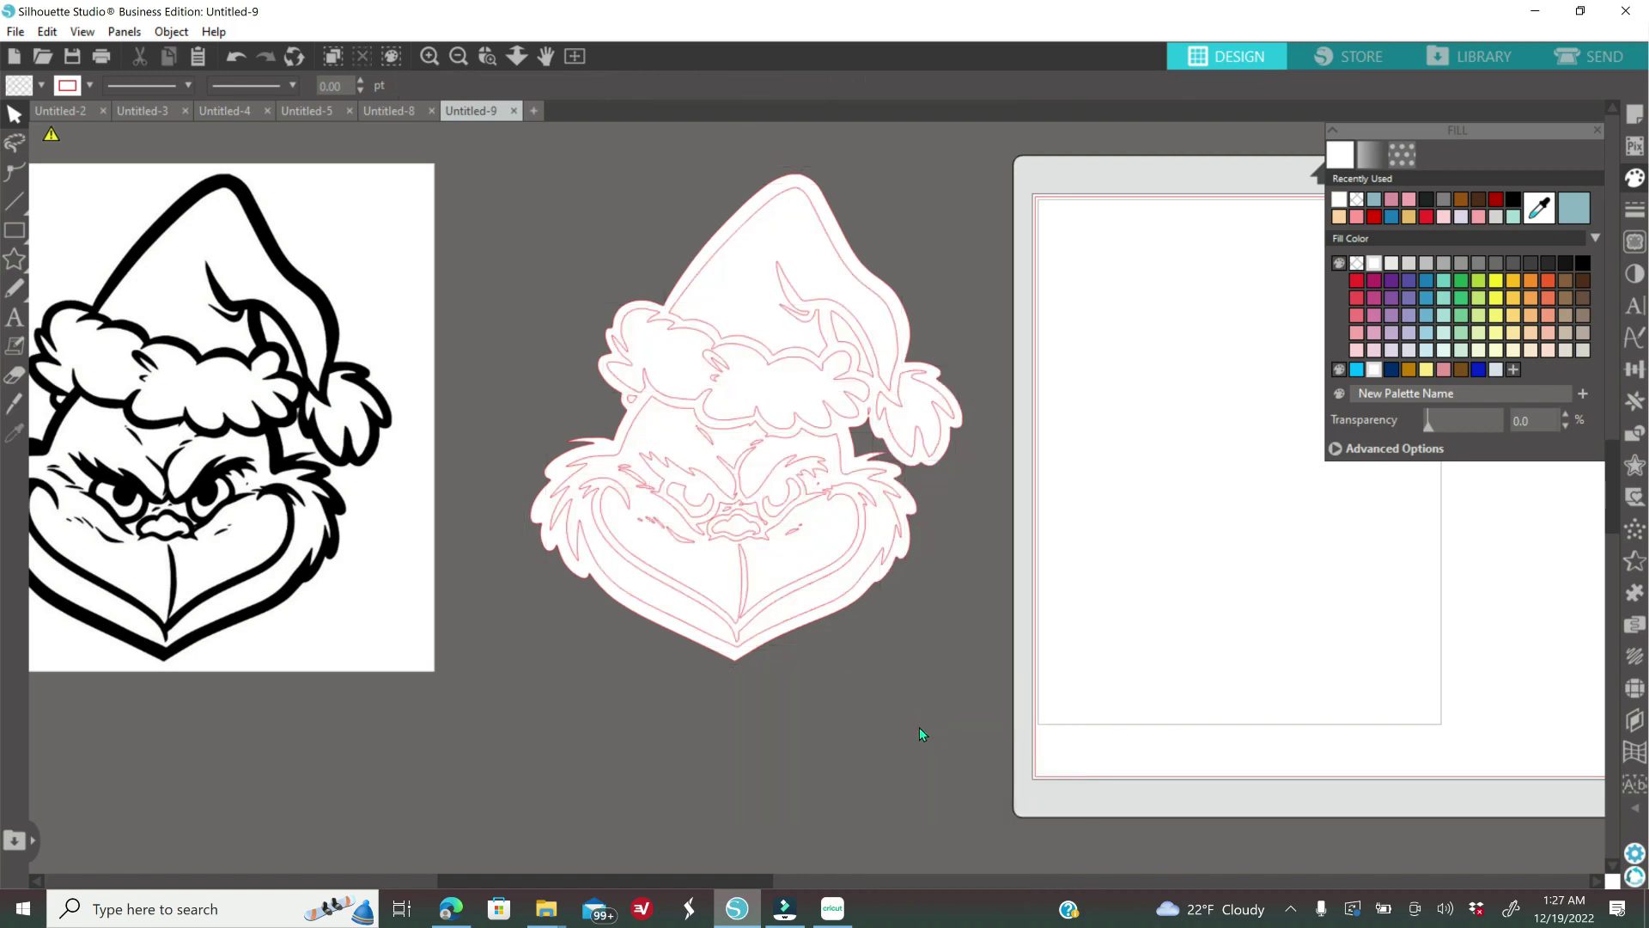
# - Fill the Grinch's smile shape and the combined eyes, brows and nose shape with black
pyautogui.click(743, 633)
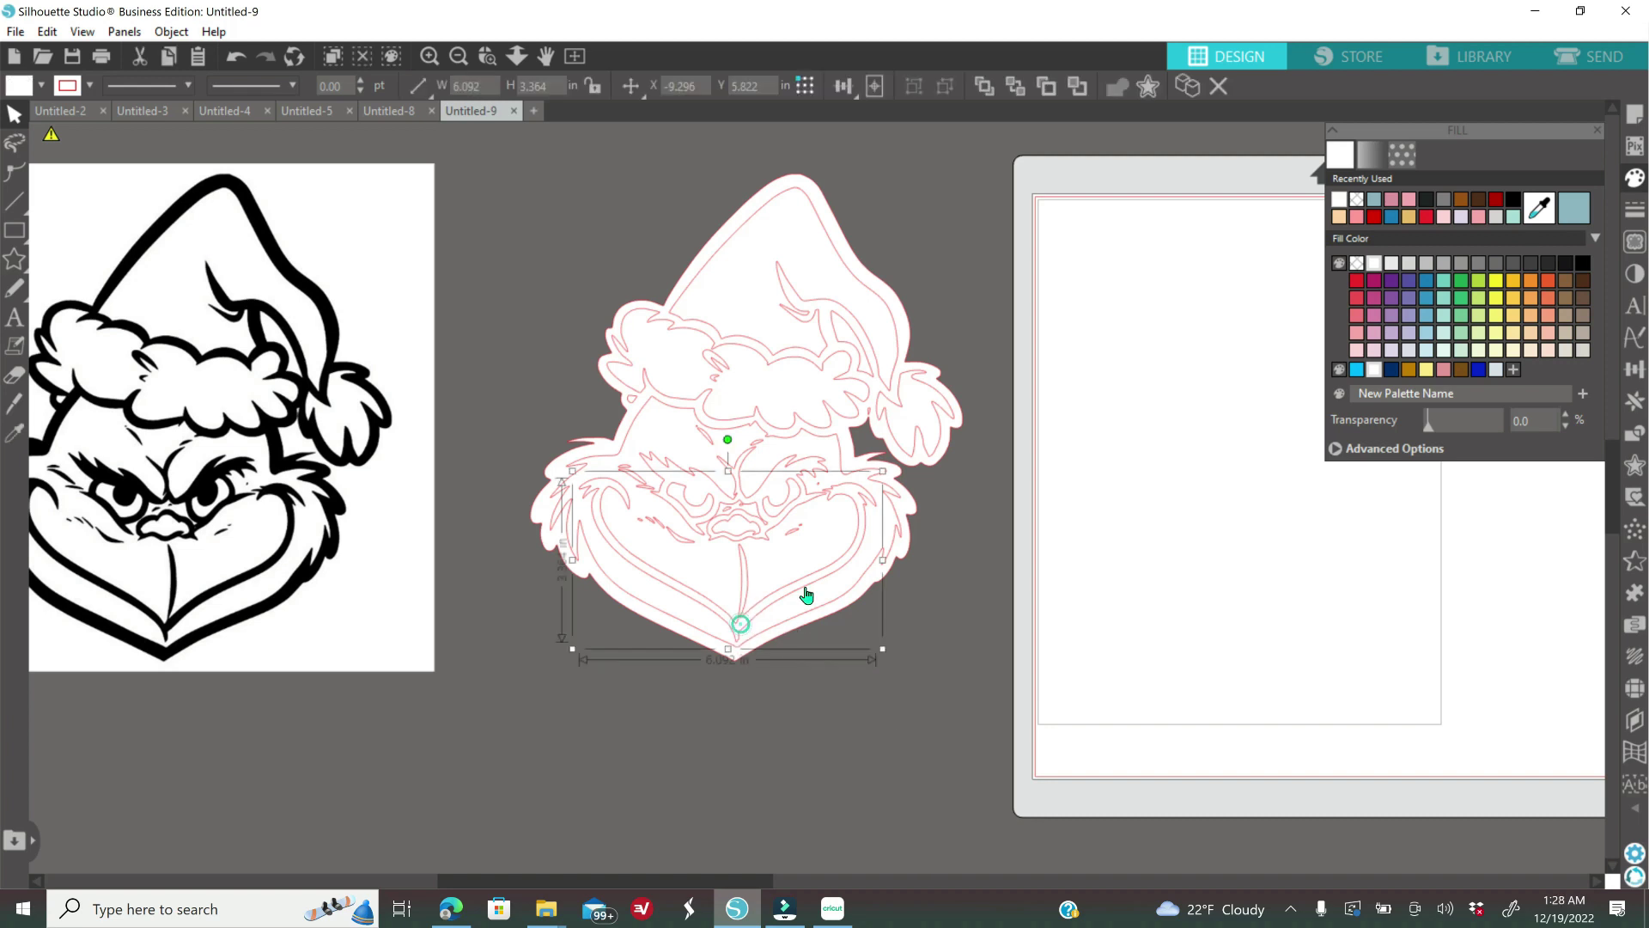
pyautogui.click(1513, 200)
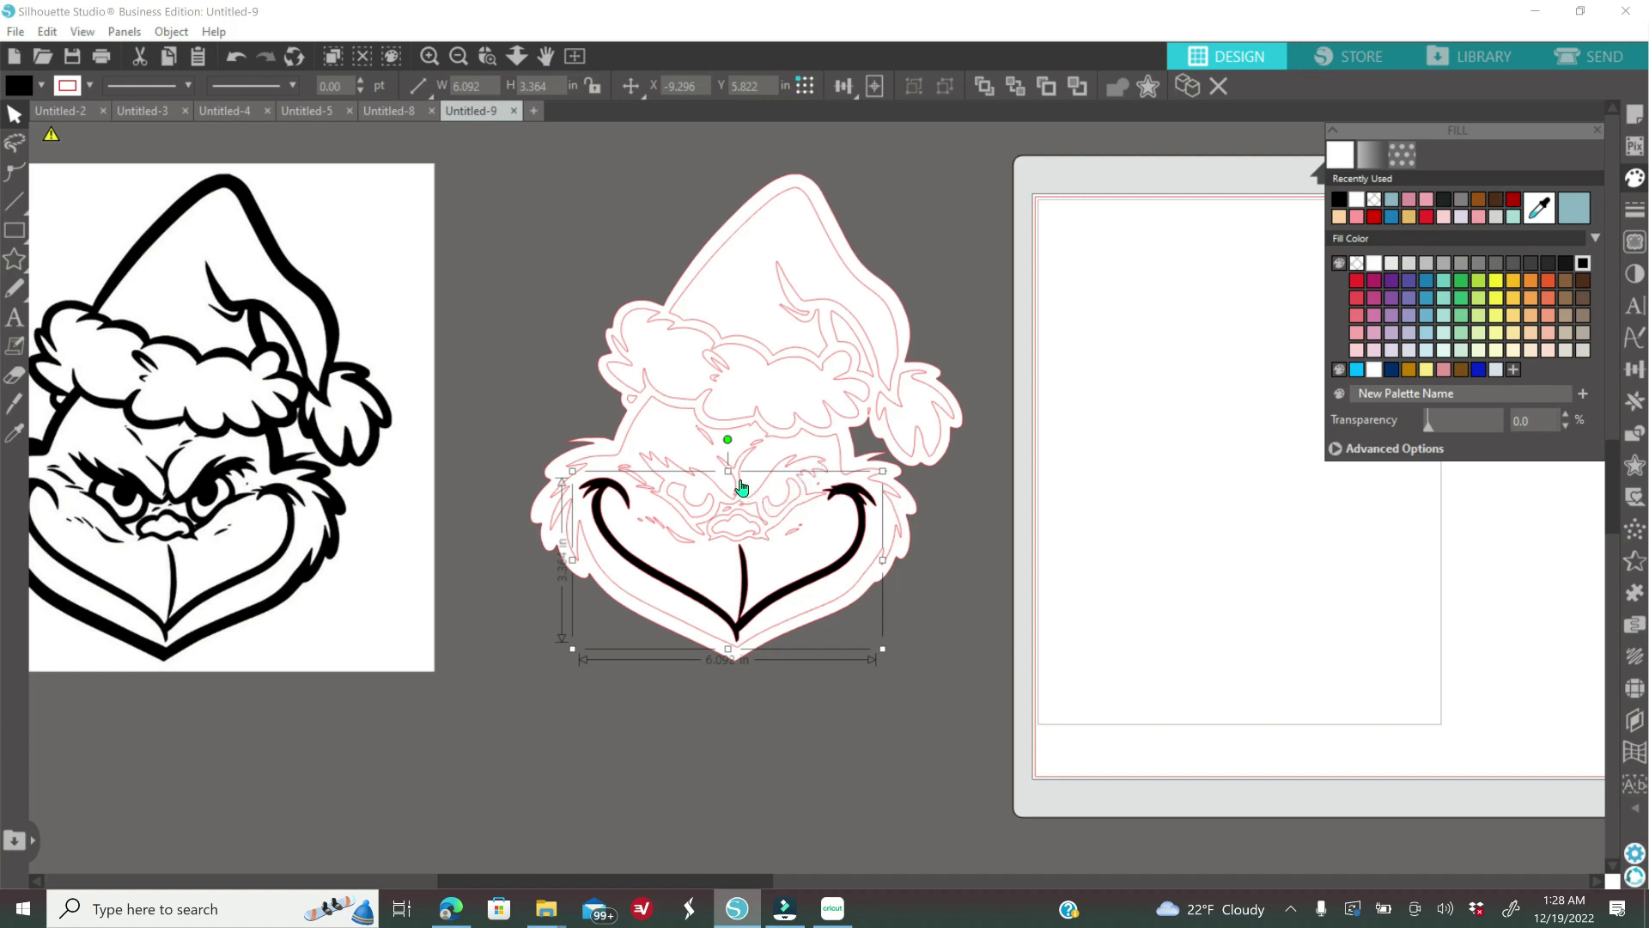
pyautogui.click(742, 487)
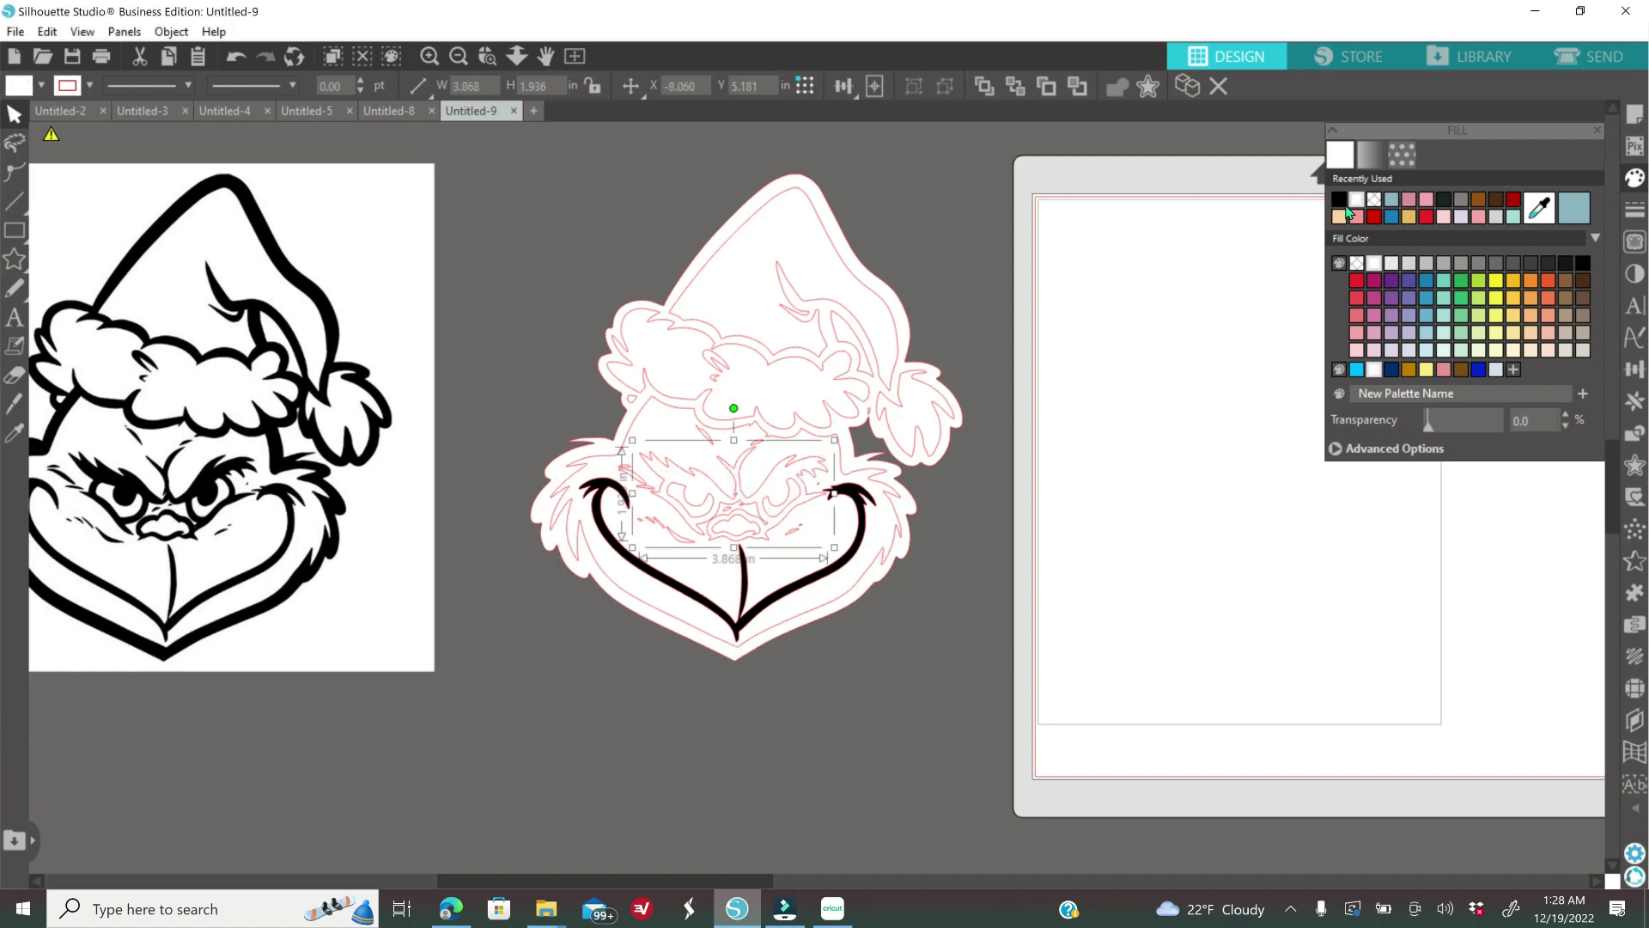
pyautogui.click(1340, 201)
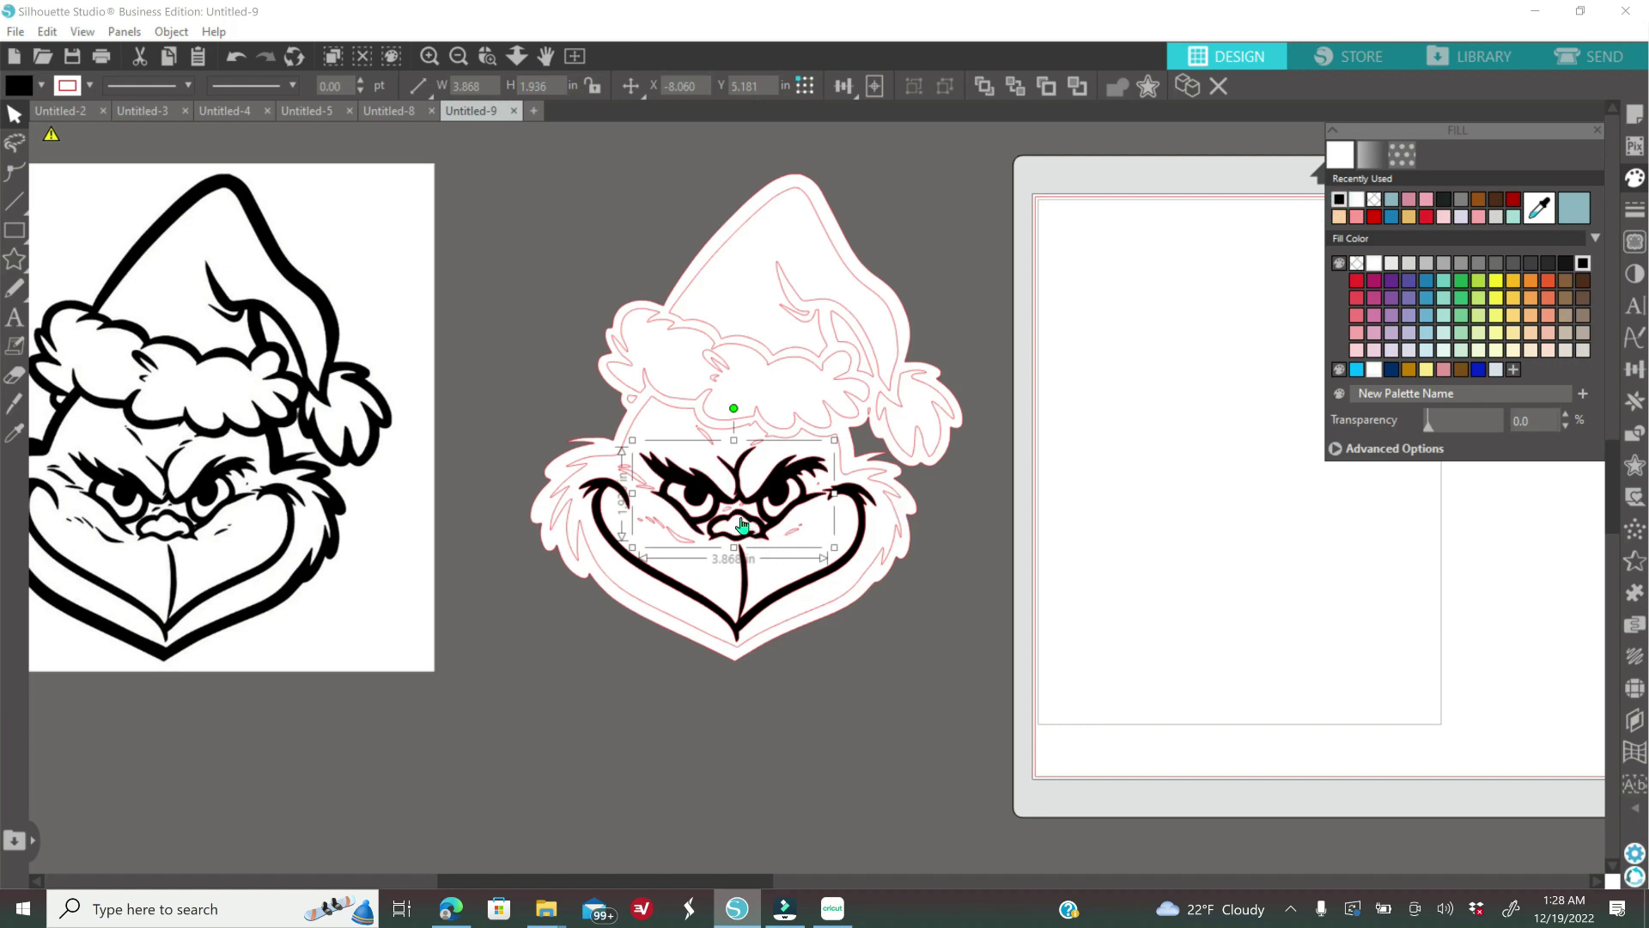
# - Fill the tiny mark beside the nose and the small cheek crease under the eye with black
pyautogui.click(726, 518)
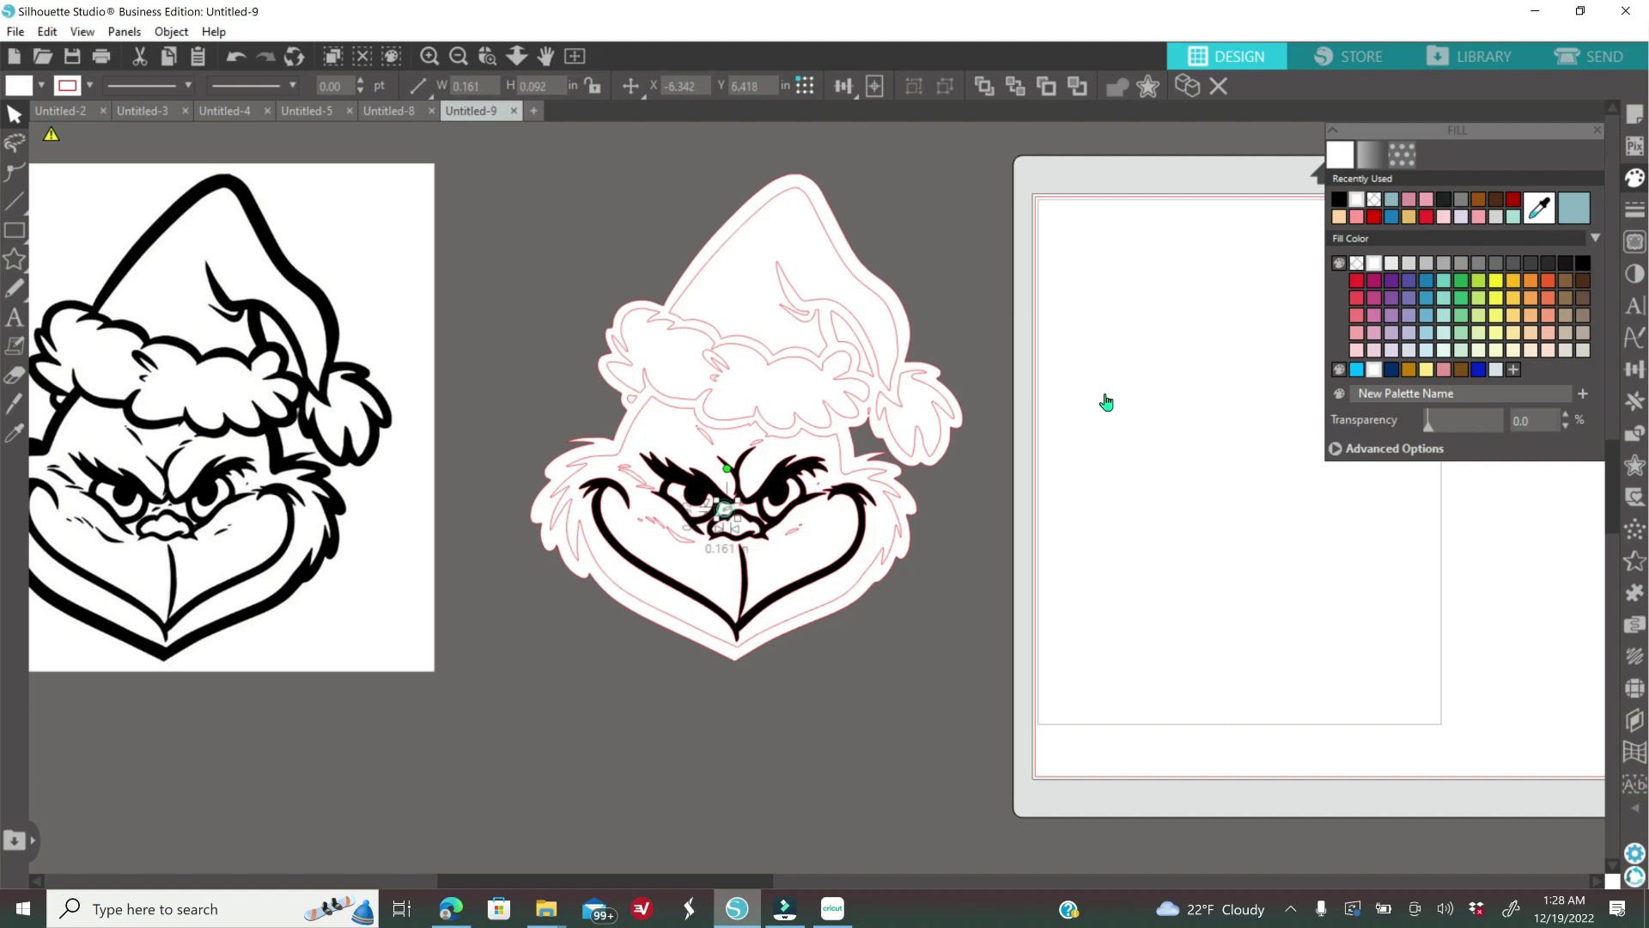
pyautogui.click(1340, 201)
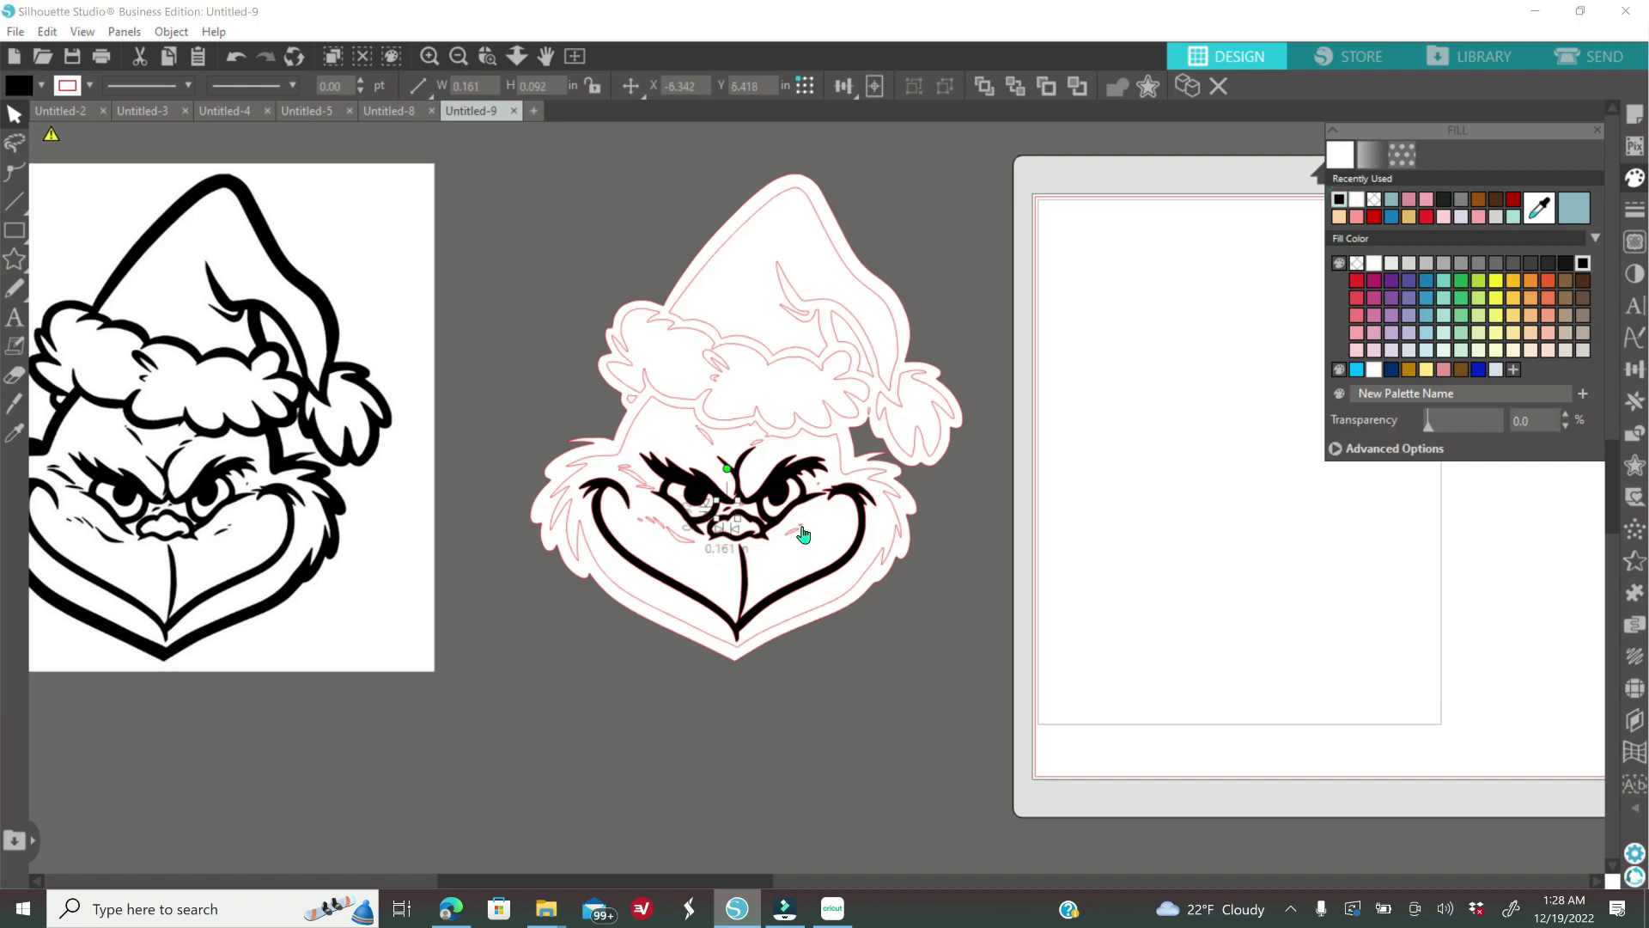
pyautogui.click(791, 538)
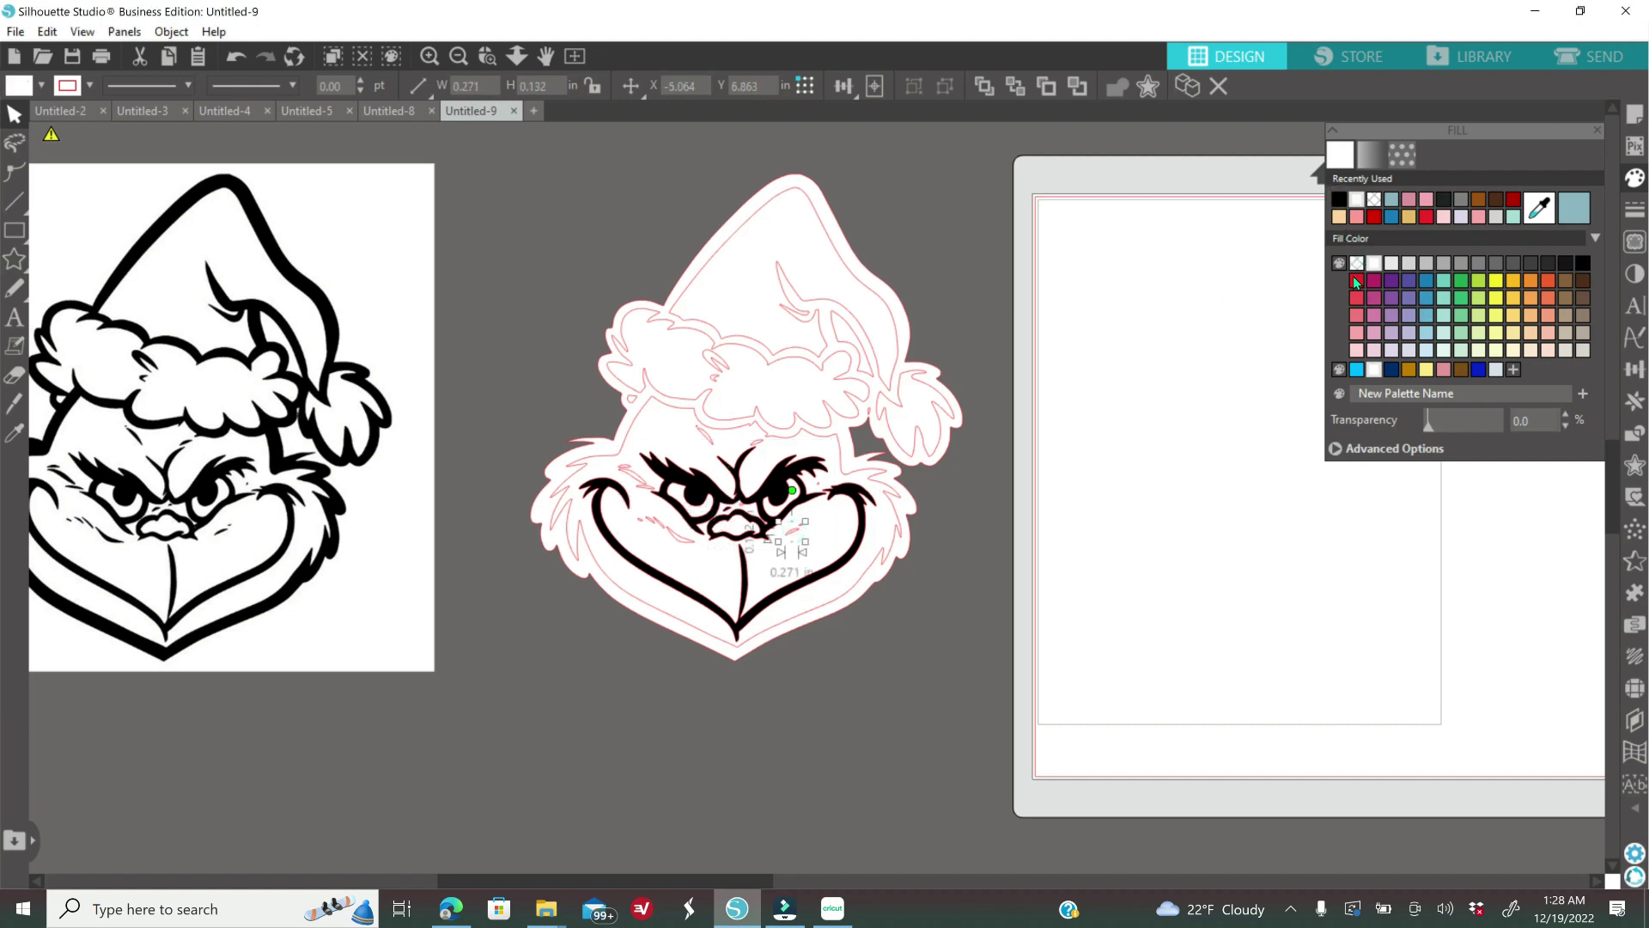
pyautogui.click(1339, 199)
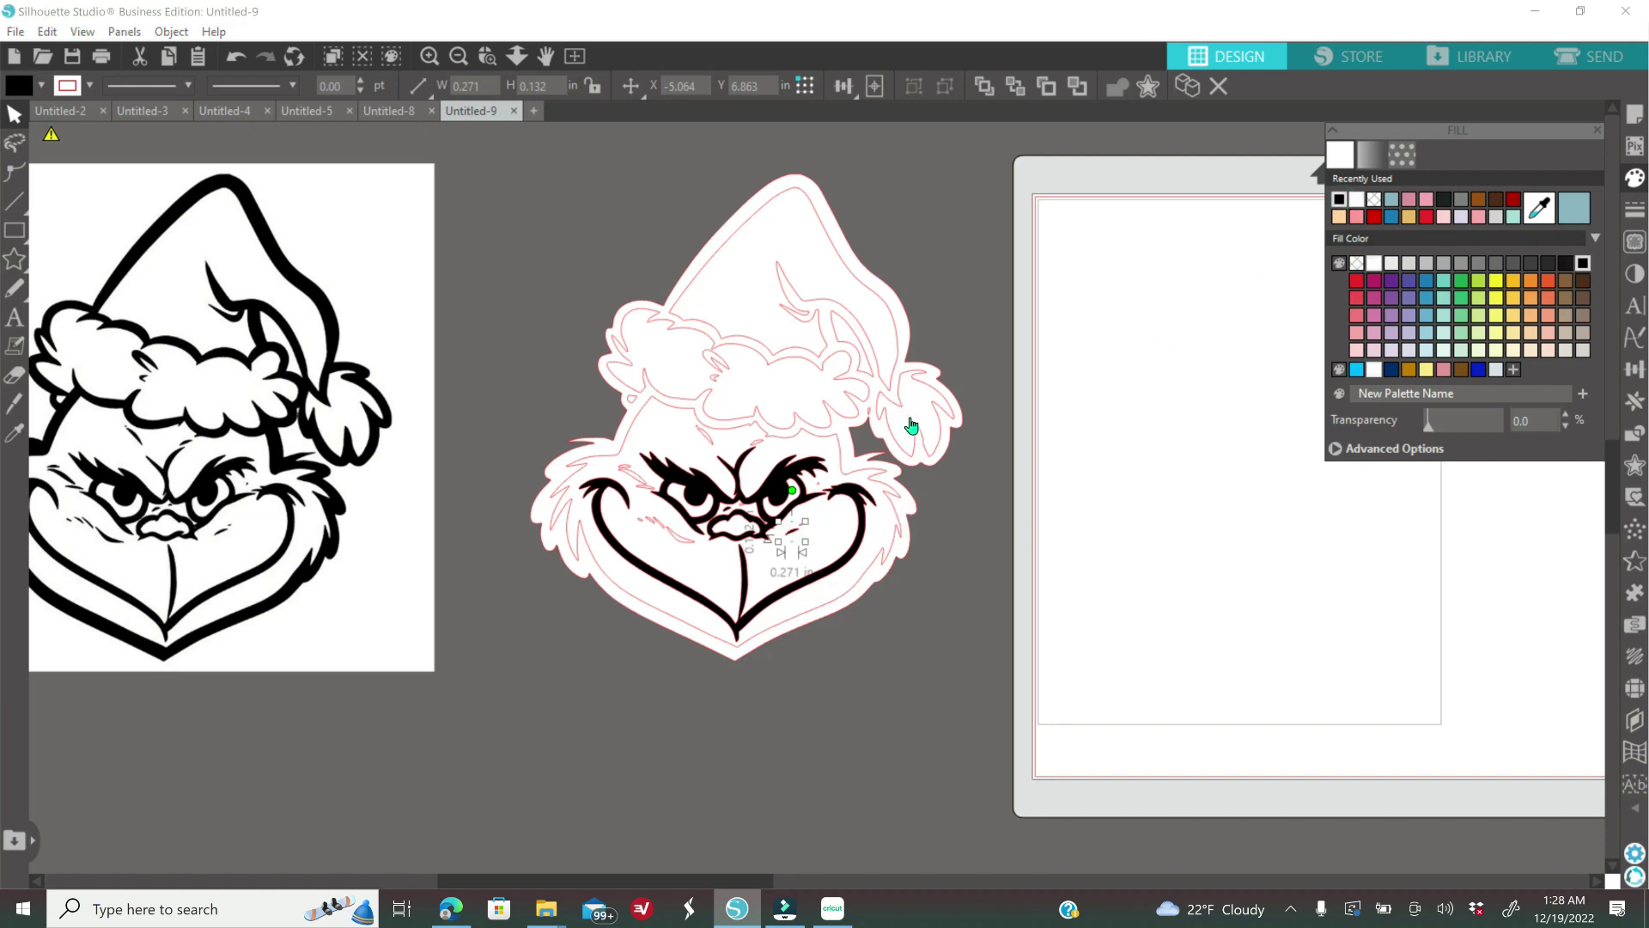
# - Fill the Grinch's large outer outline shape and the small crease marks in the hat's fur trim with black
pyautogui.click(934, 468)
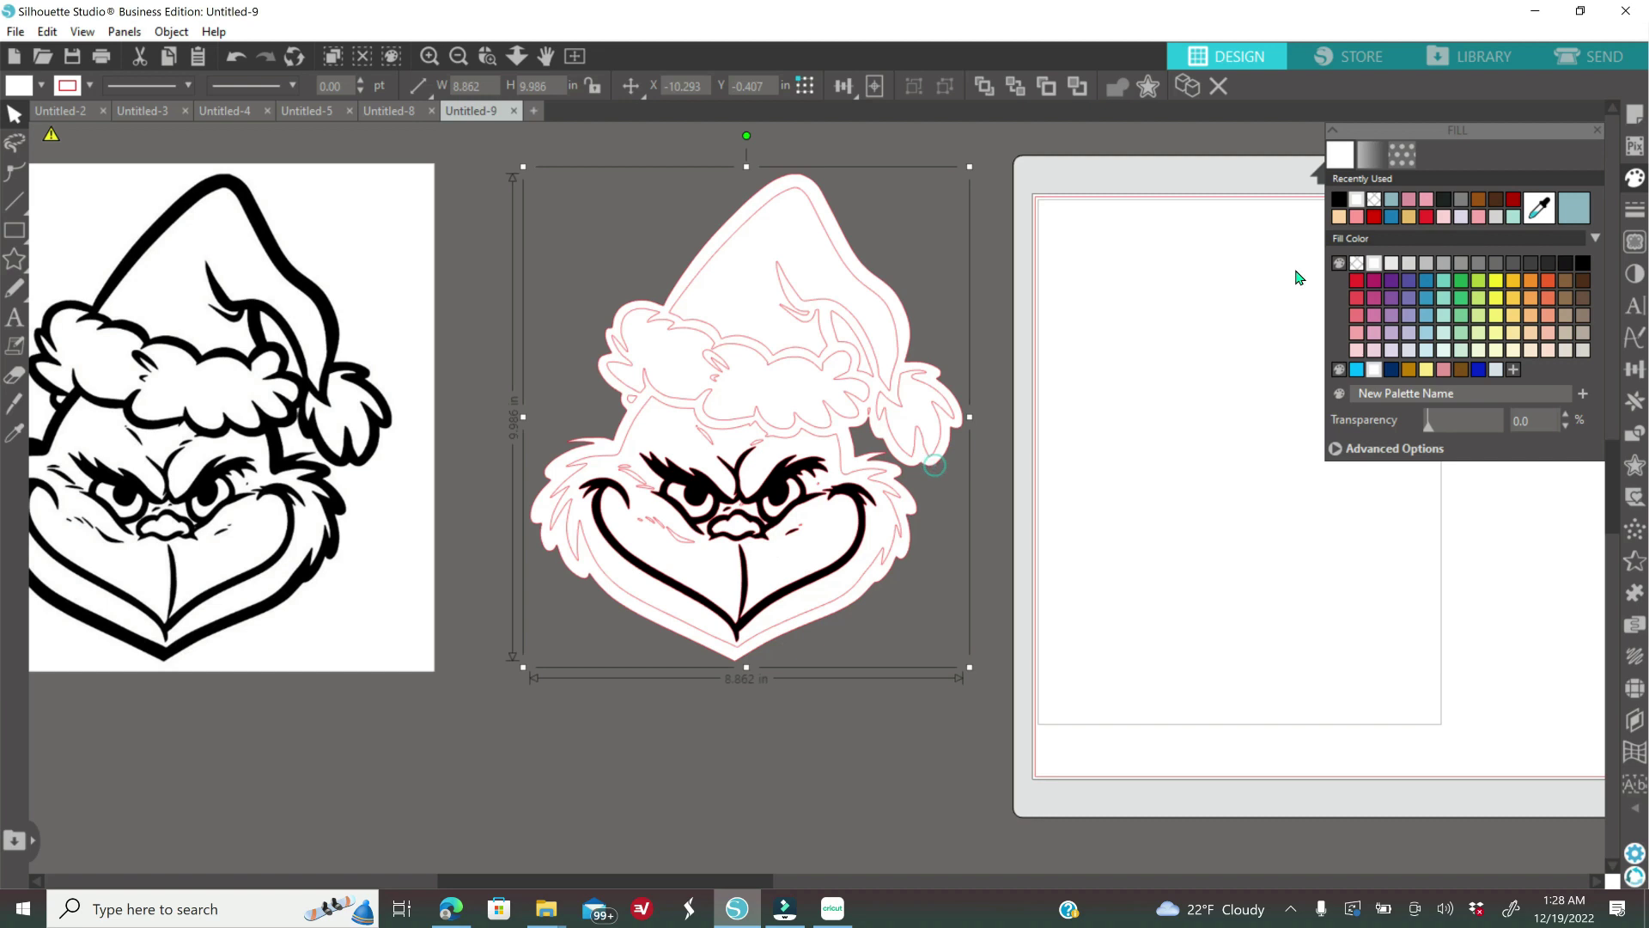
pyautogui.click(1340, 200)
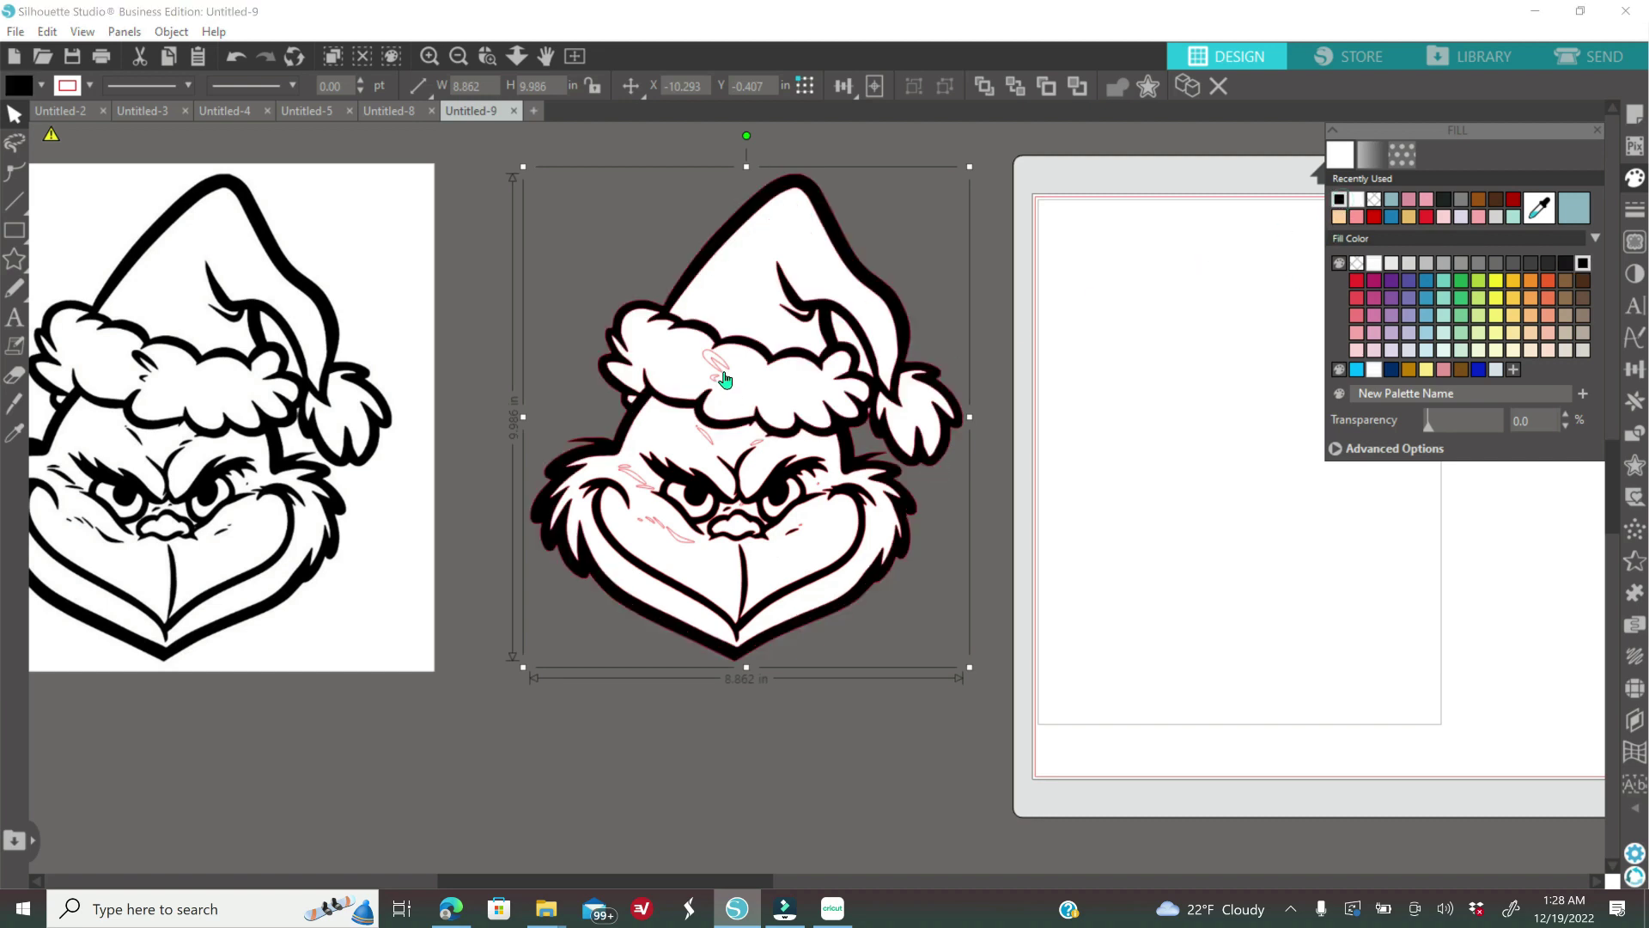
pyautogui.click(723, 371)
pyautogui.click(1339, 199)
pyautogui.click(715, 378)
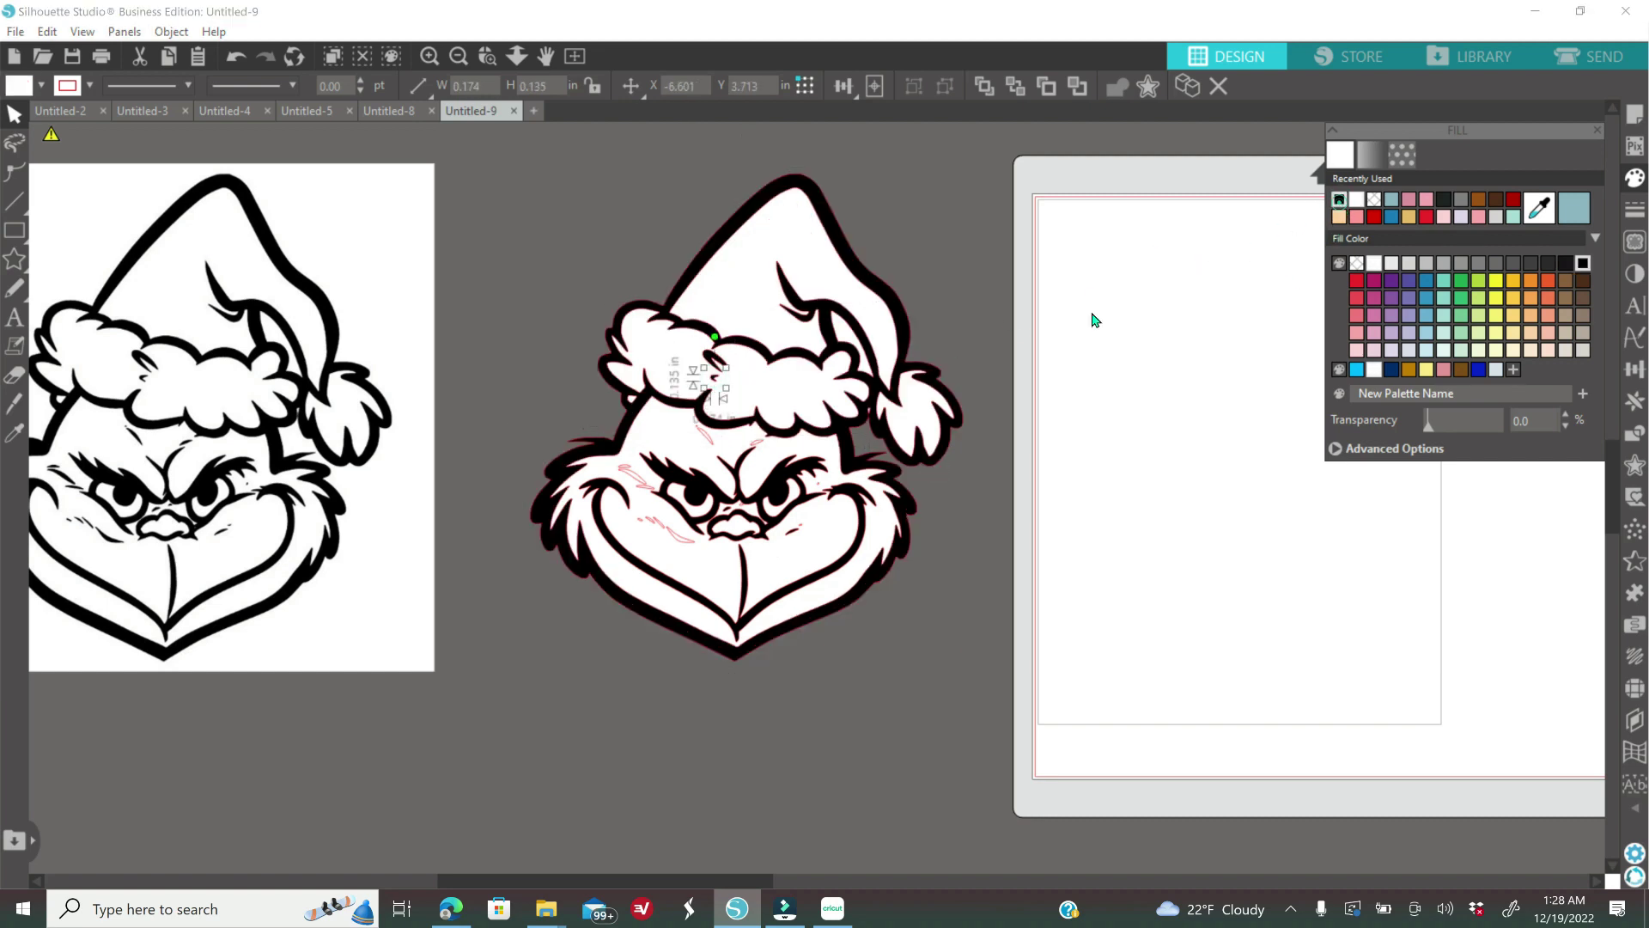
# - Fill the two small crease marks on the Grinch's forehead with black
pyautogui.click(754, 442)
pyautogui.click(1339, 199)
pyautogui.click(706, 436)
pyautogui.click(1339, 199)
# - Fill the small fur marks beside the brow and the crease marks on the cheek below it with black
pyautogui.click(644, 490)
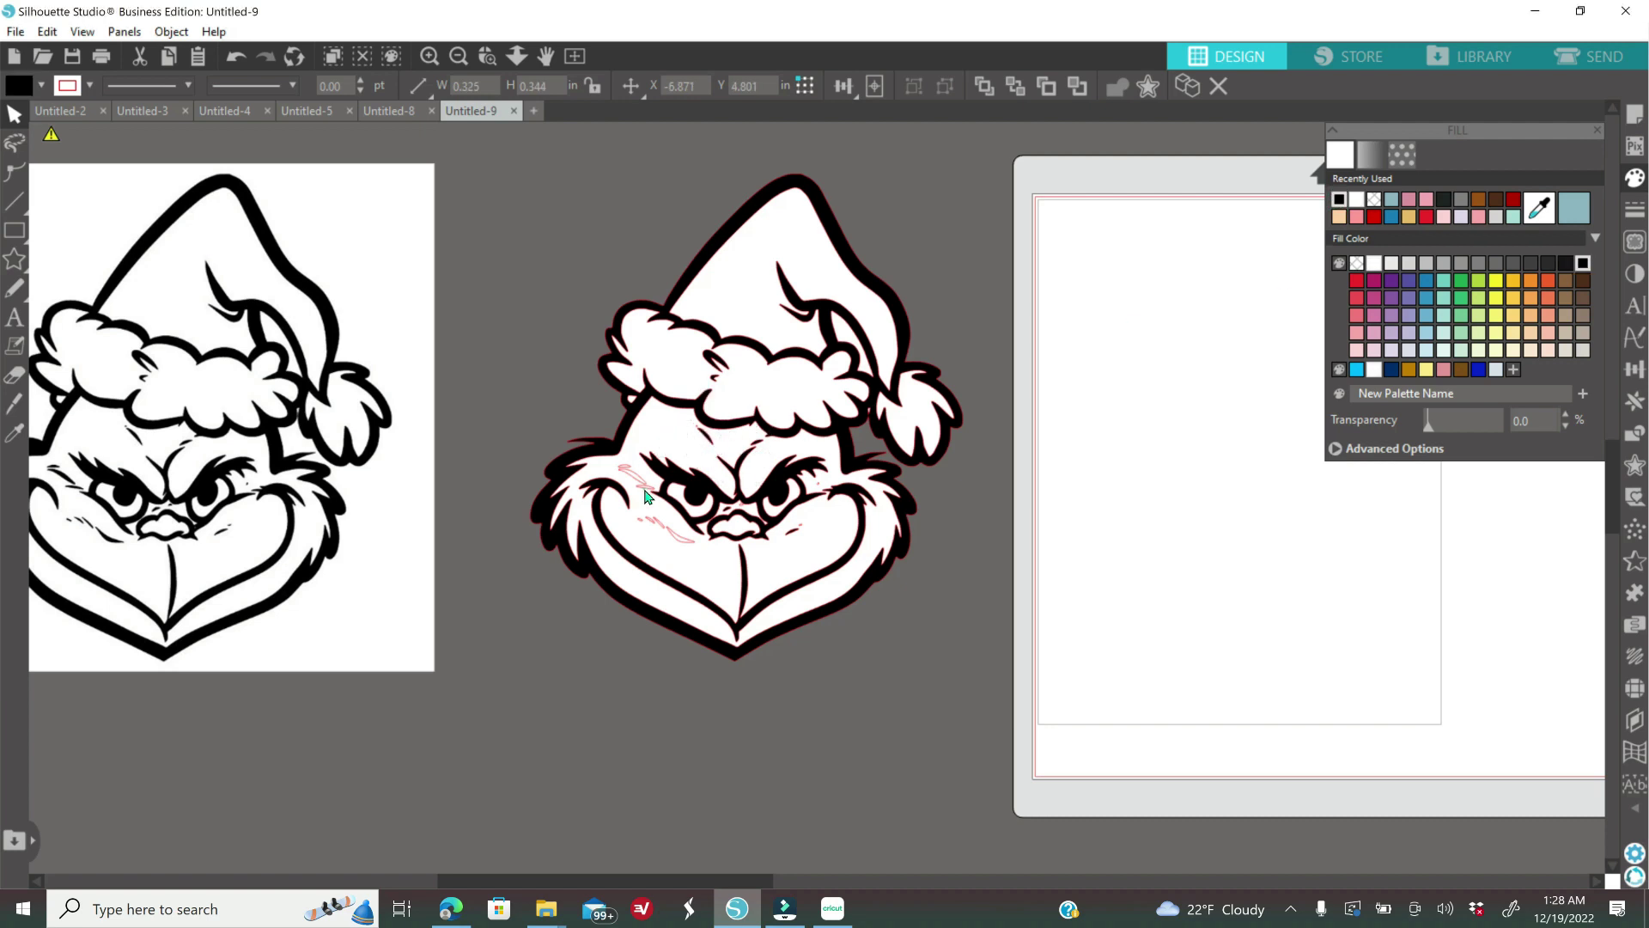
pyautogui.click(628, 471)
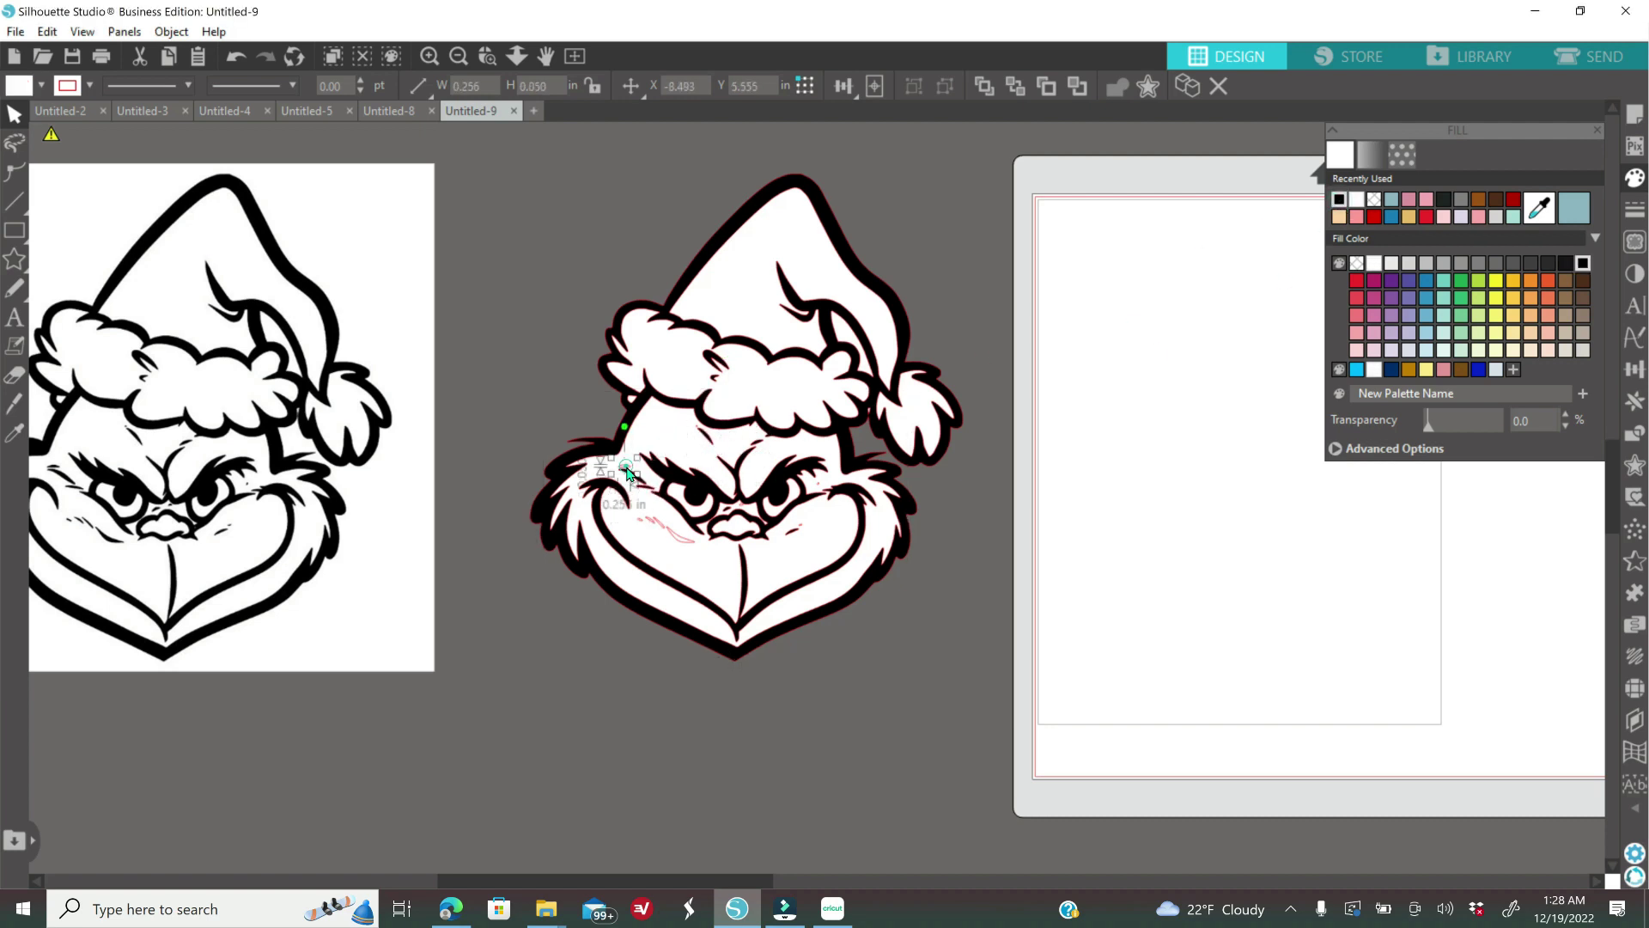
pyautogui.click(1339, 199)
pyautogui.click(685, 540)
pyautogui.click(1339, 199)
pyautogui.click(639, 520)
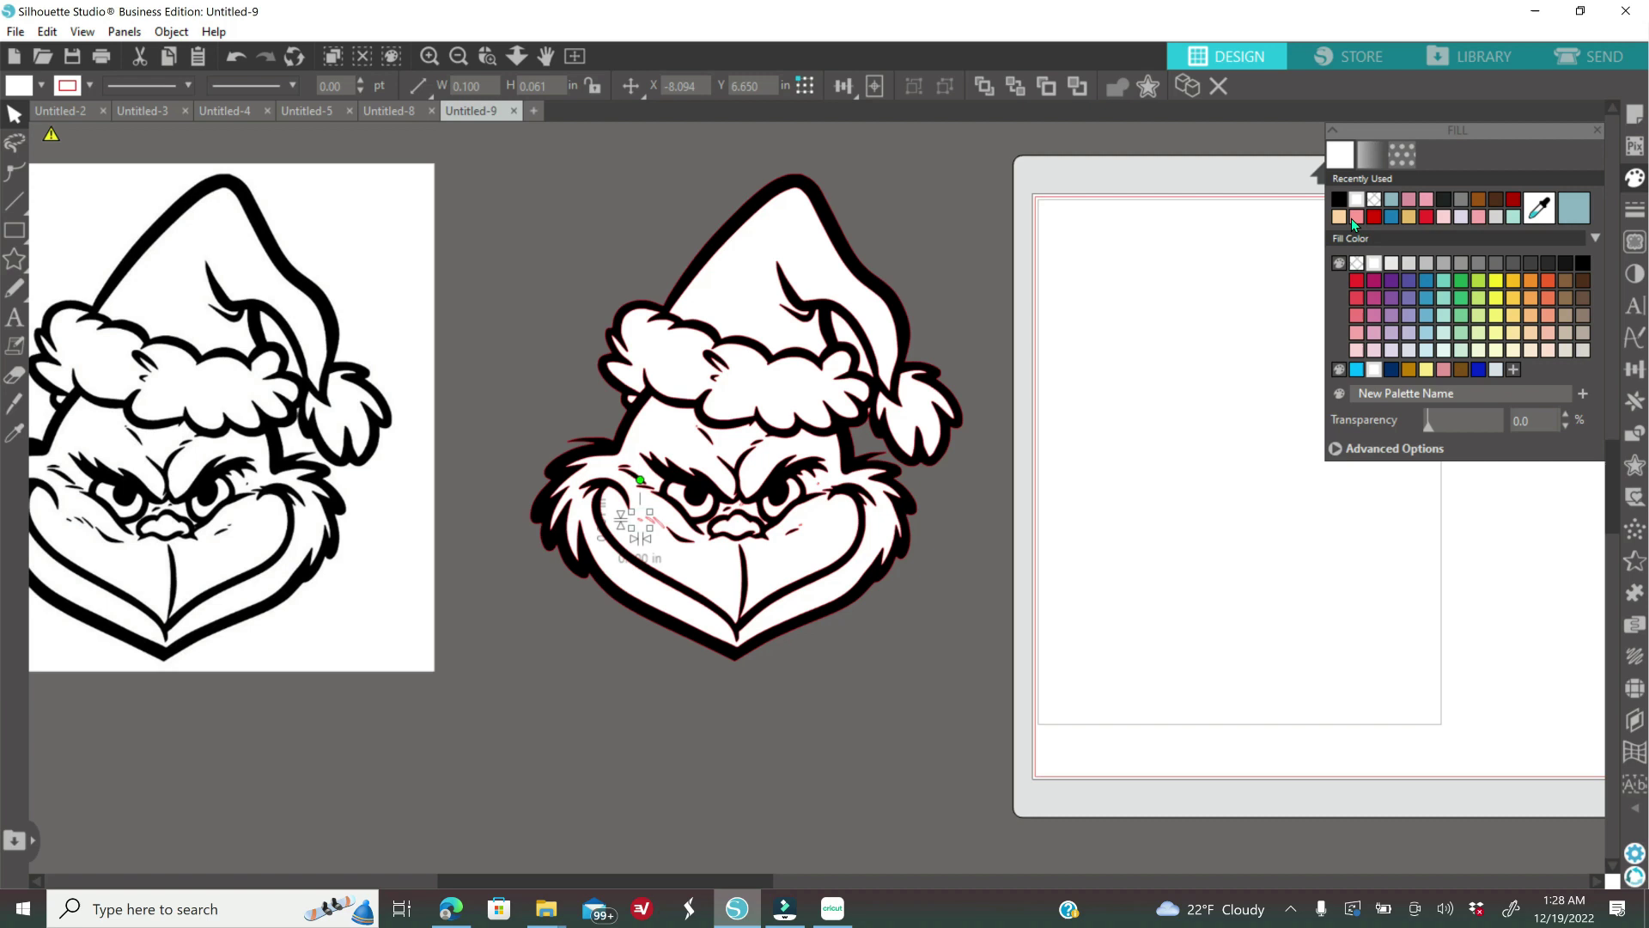
pyautogui.click(651, 522)
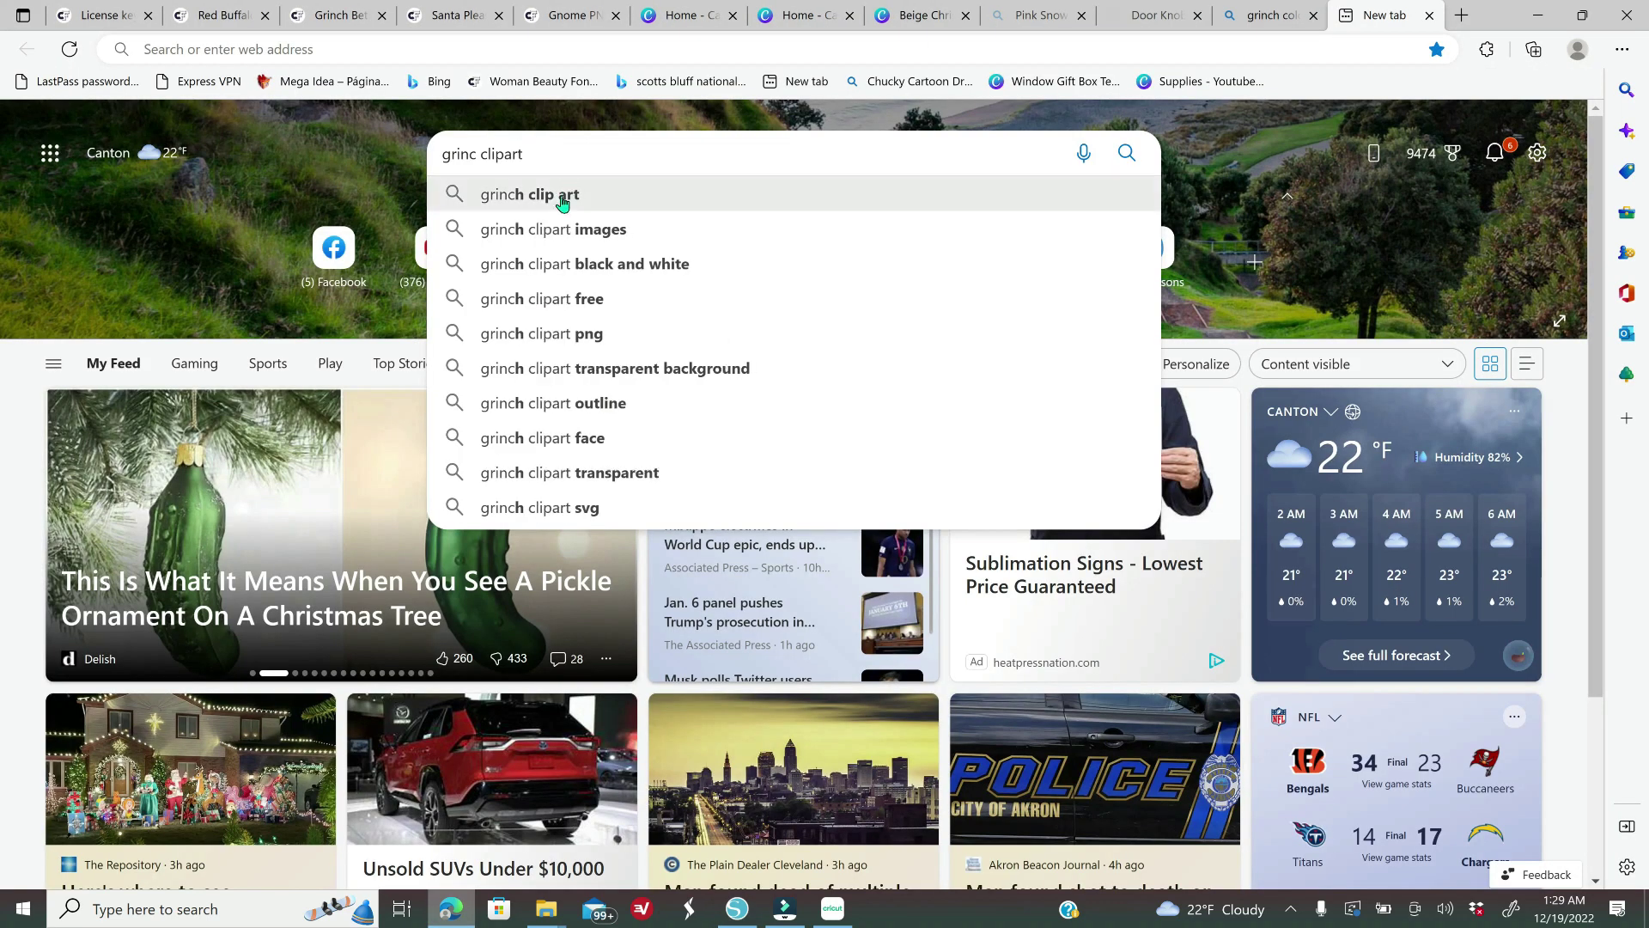
# - Switch to the Edge browser and search for grinch clip art images
pyautogui.click(562, 196)
pyautogui.click(252, 160)
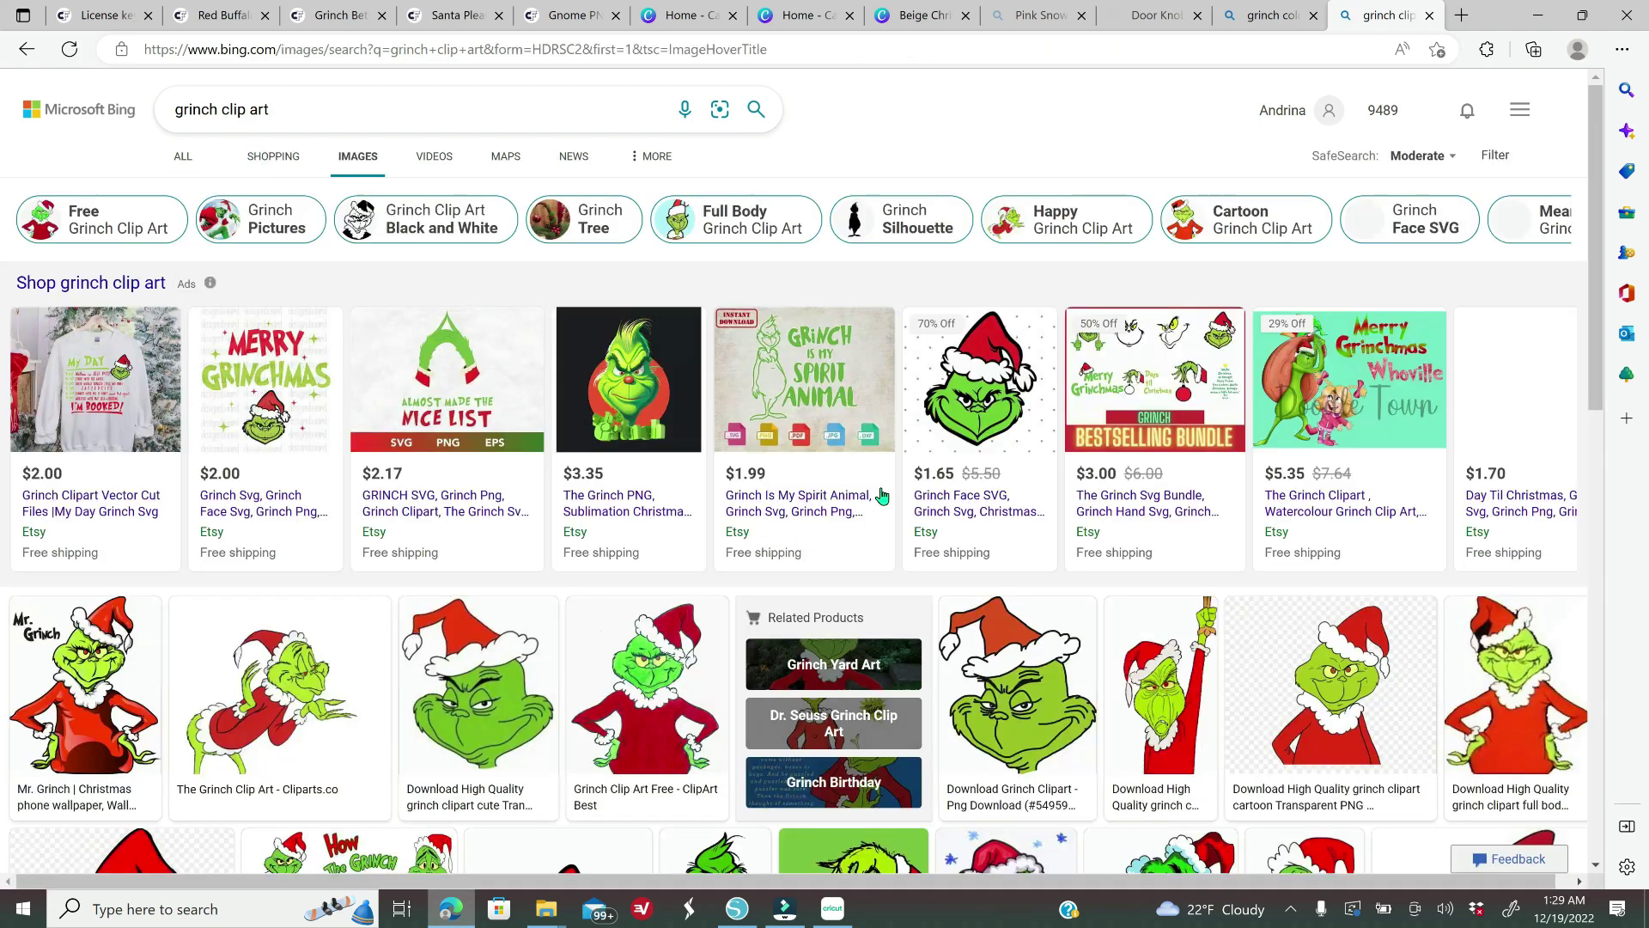
pyautogui.scroll(-2, 945, 558)
# - Preview two clip art pictures of a green Grinch head in a Santa hat from the image results
pyautogui.click(1020, 601)
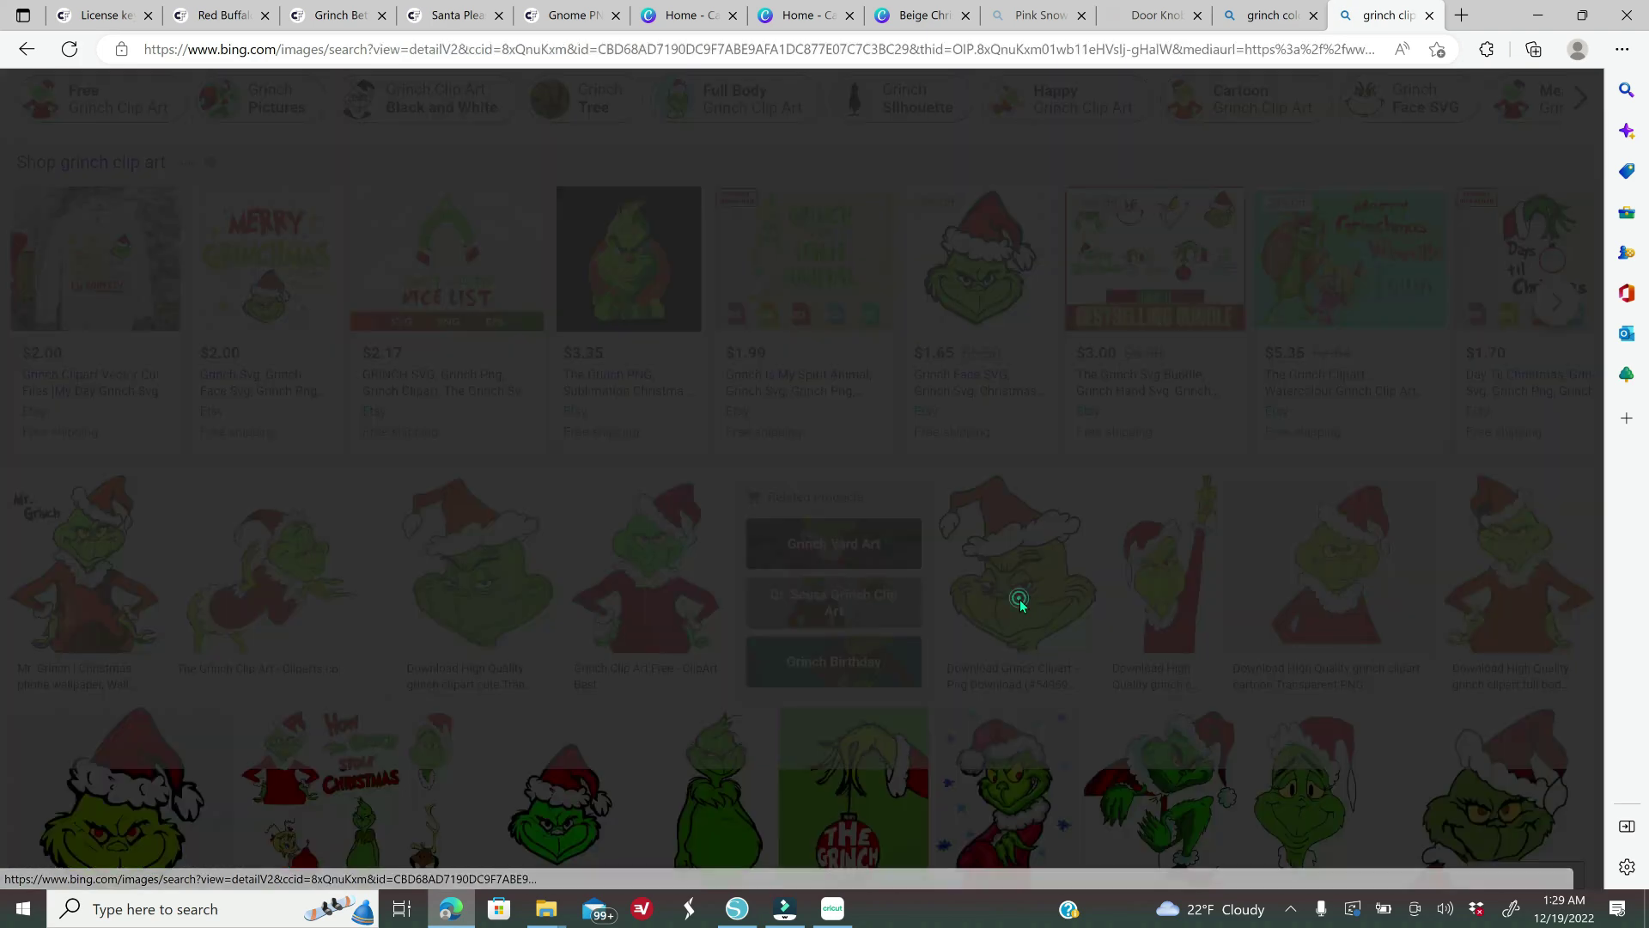
pyautogui.press('Escape')
pyautogui.click(489, 582)
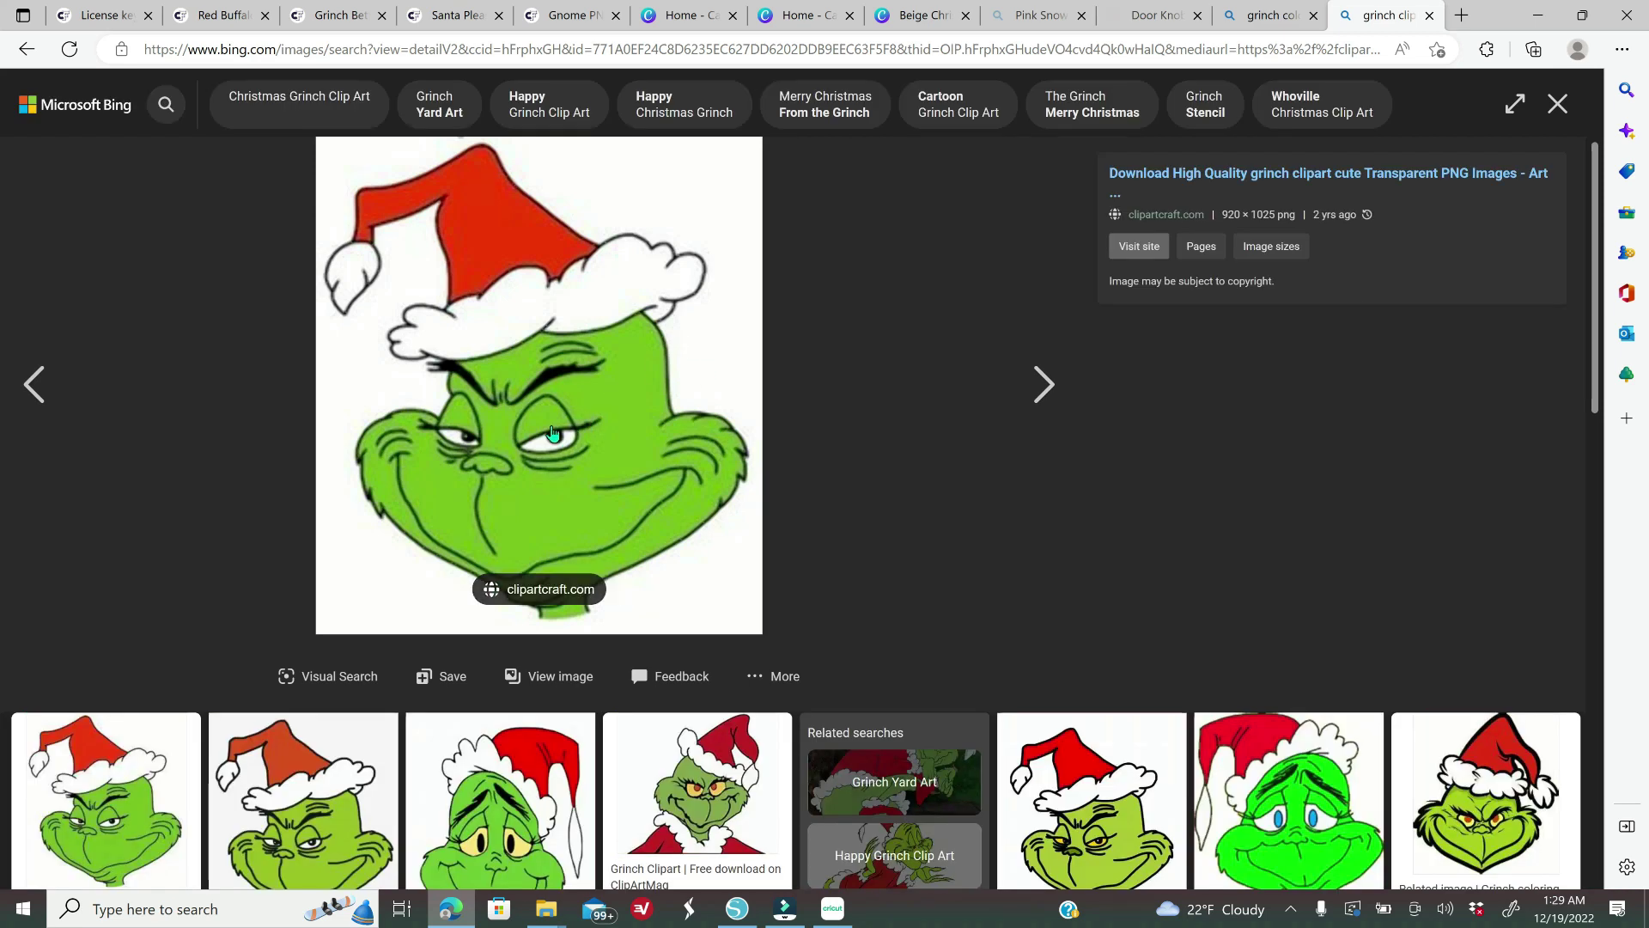
pyautogui.press('Escape')
pyautogui.scroll(-2, 992, 751)
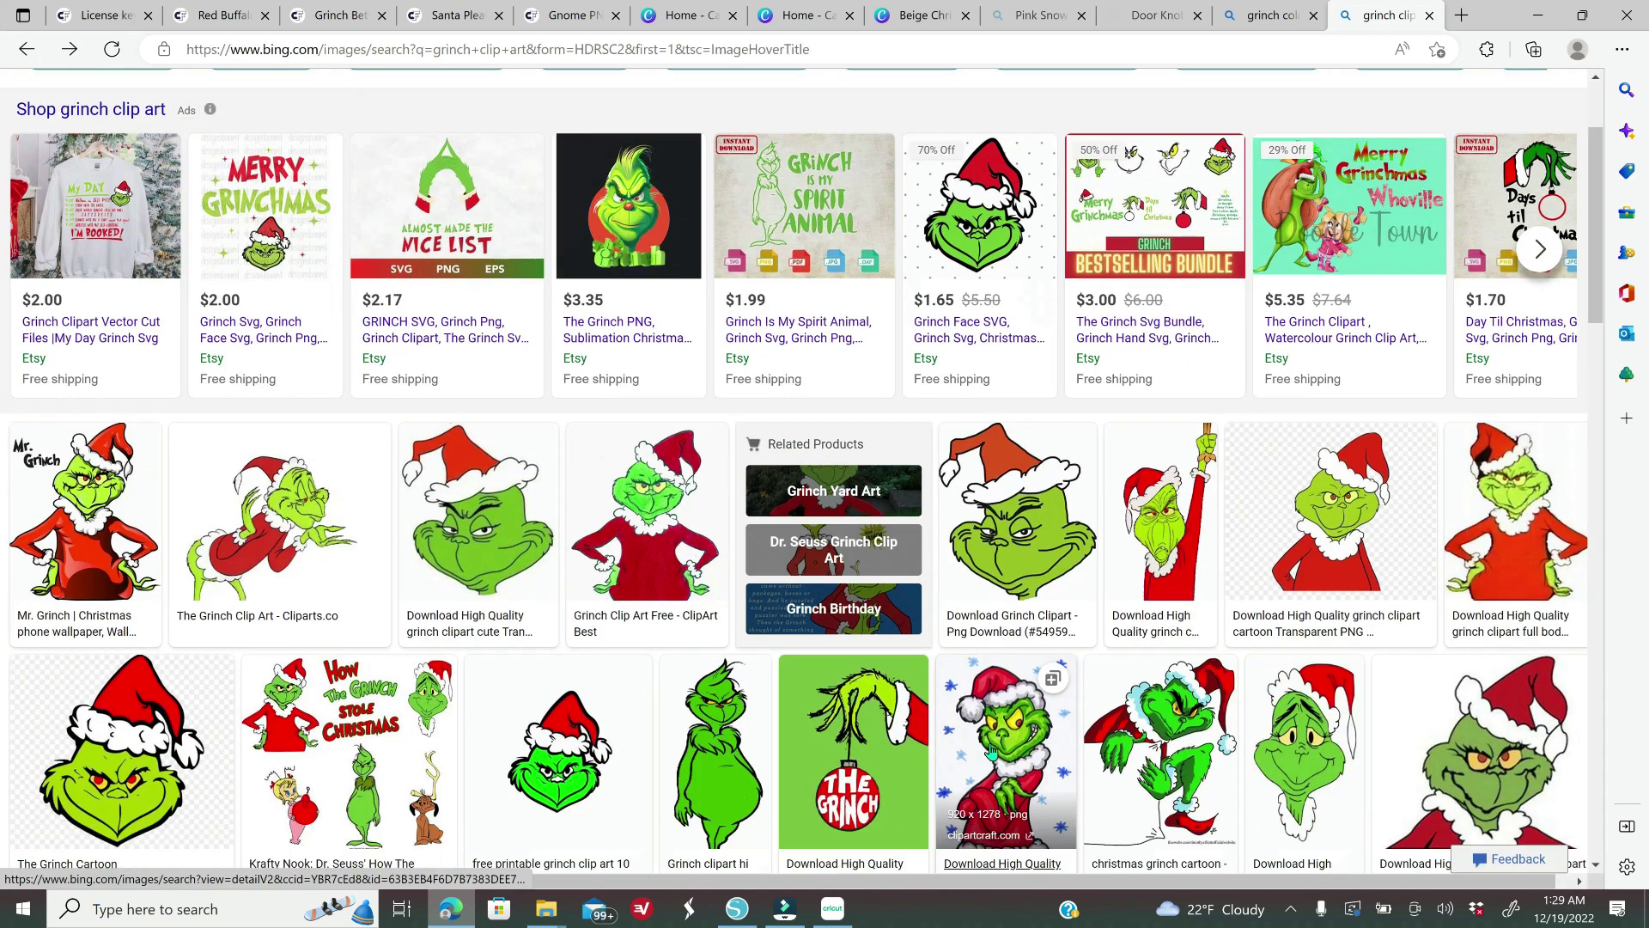
# - Open the clip art of the sad-browed green Grinch with yellow eyes and a red hat and copy the image
pyautogui.click(1298, 716)
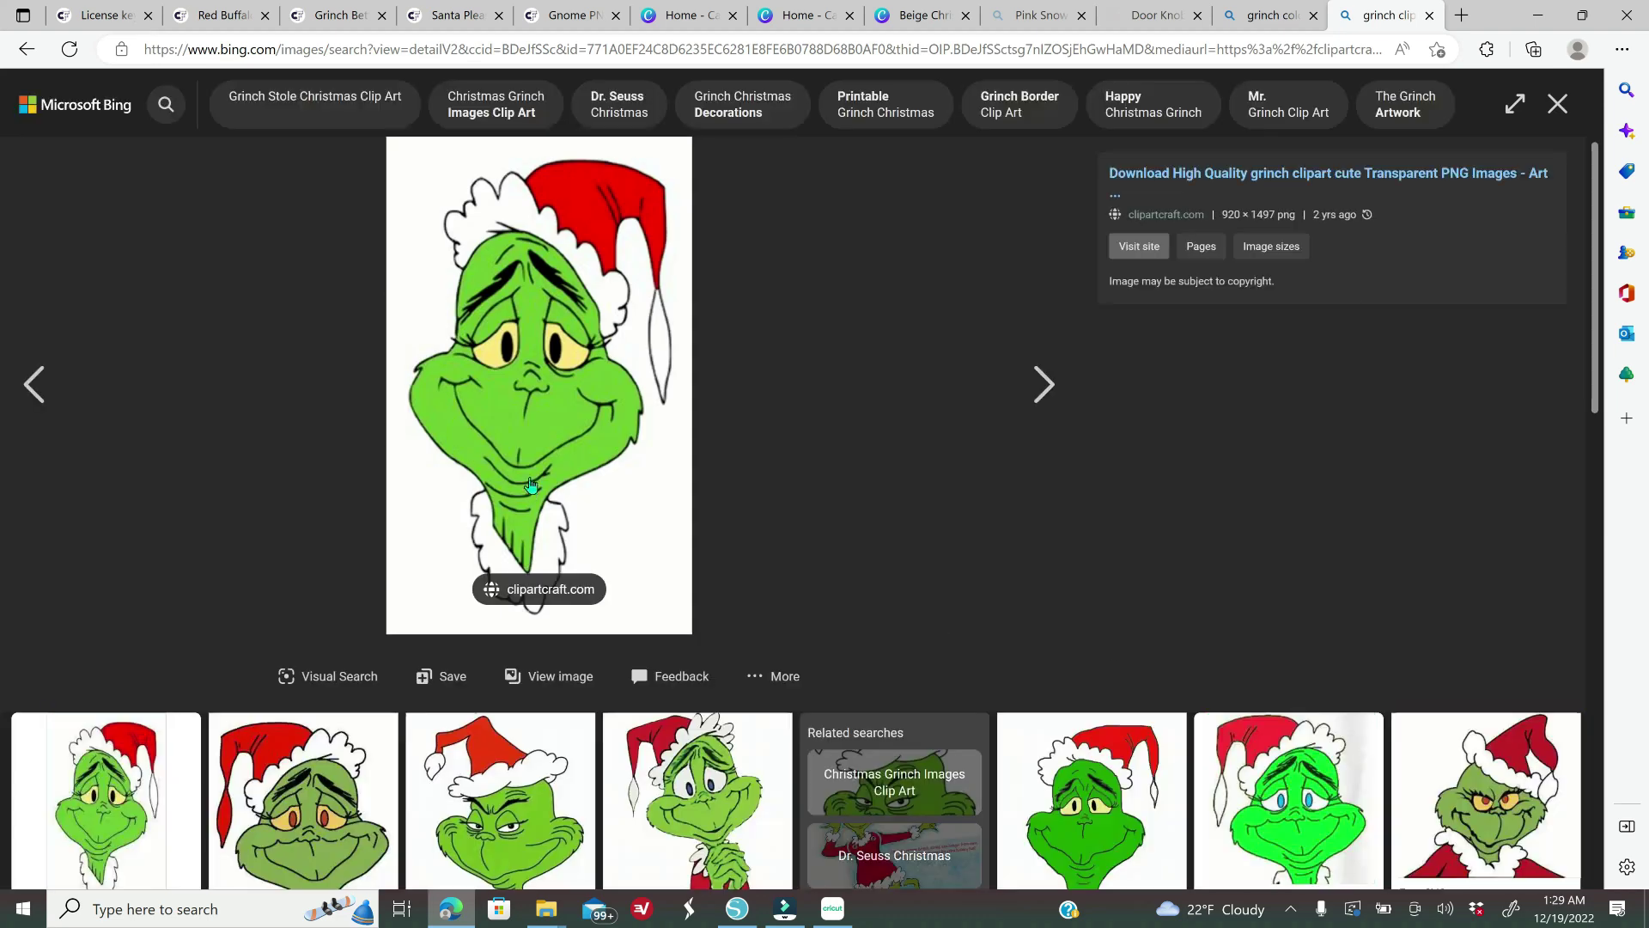
pyautogui.rightClick(535, 467)
pyautogui.click(620, 543)
# - Switch to Silhouette Studio, paste the copied Grinch picture and move it clear of the traced Grinch, over the page edge
pyautogui.hotkey('alt', 'Tab')
pyautogui.rightClick(1115, 490)
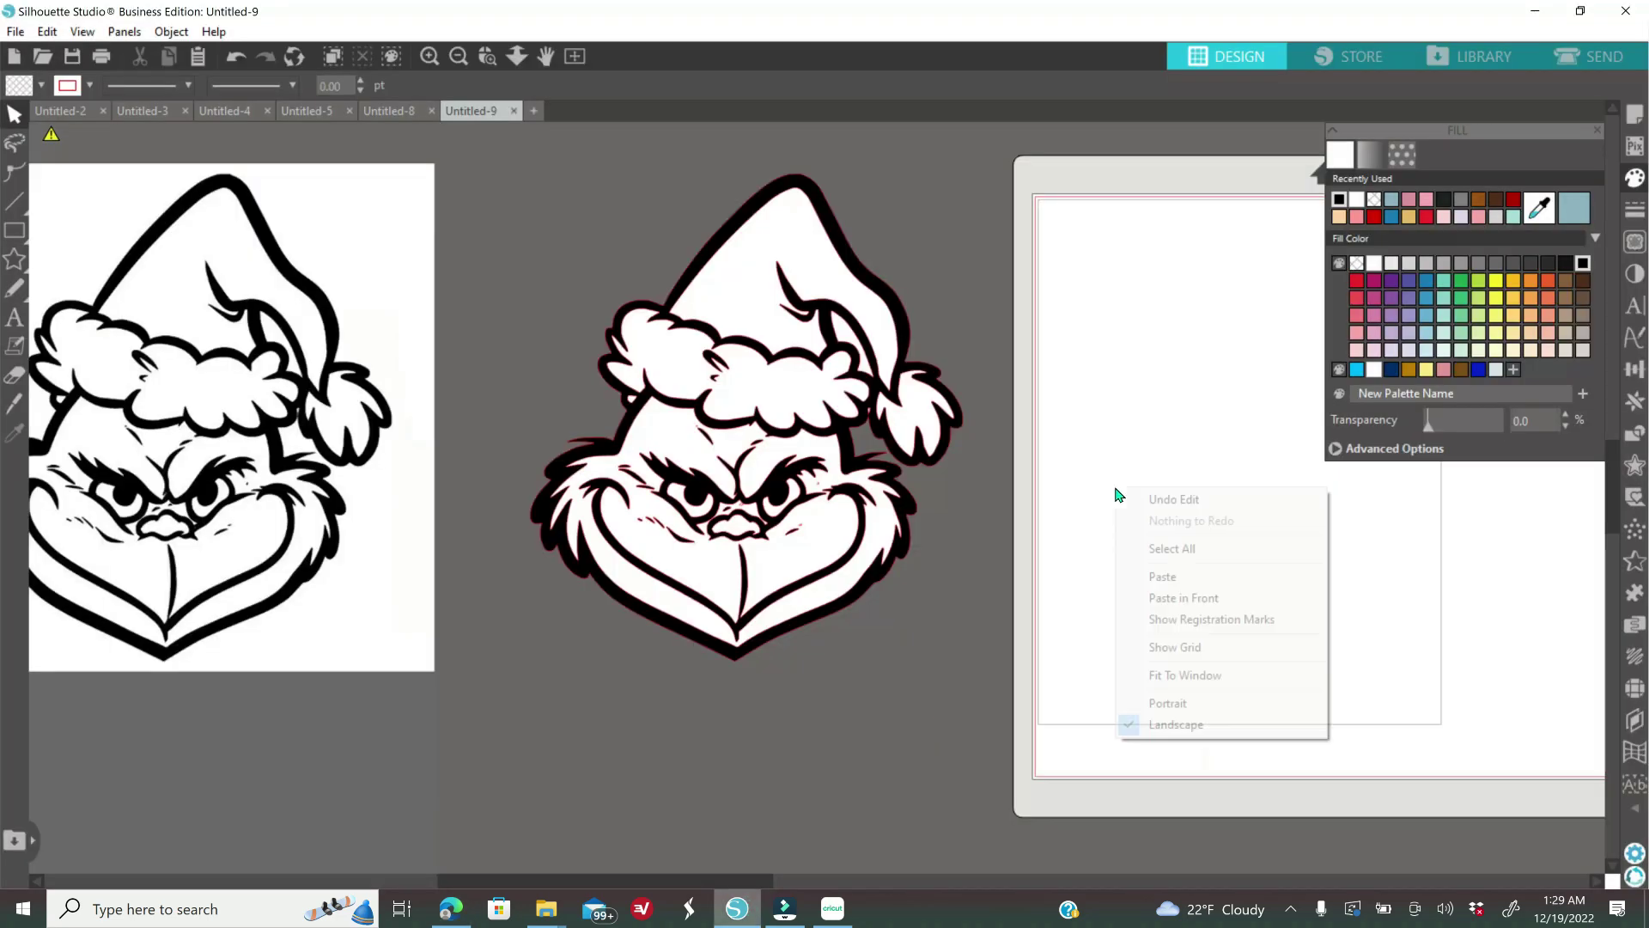
pyautogui.click(1158, 577)
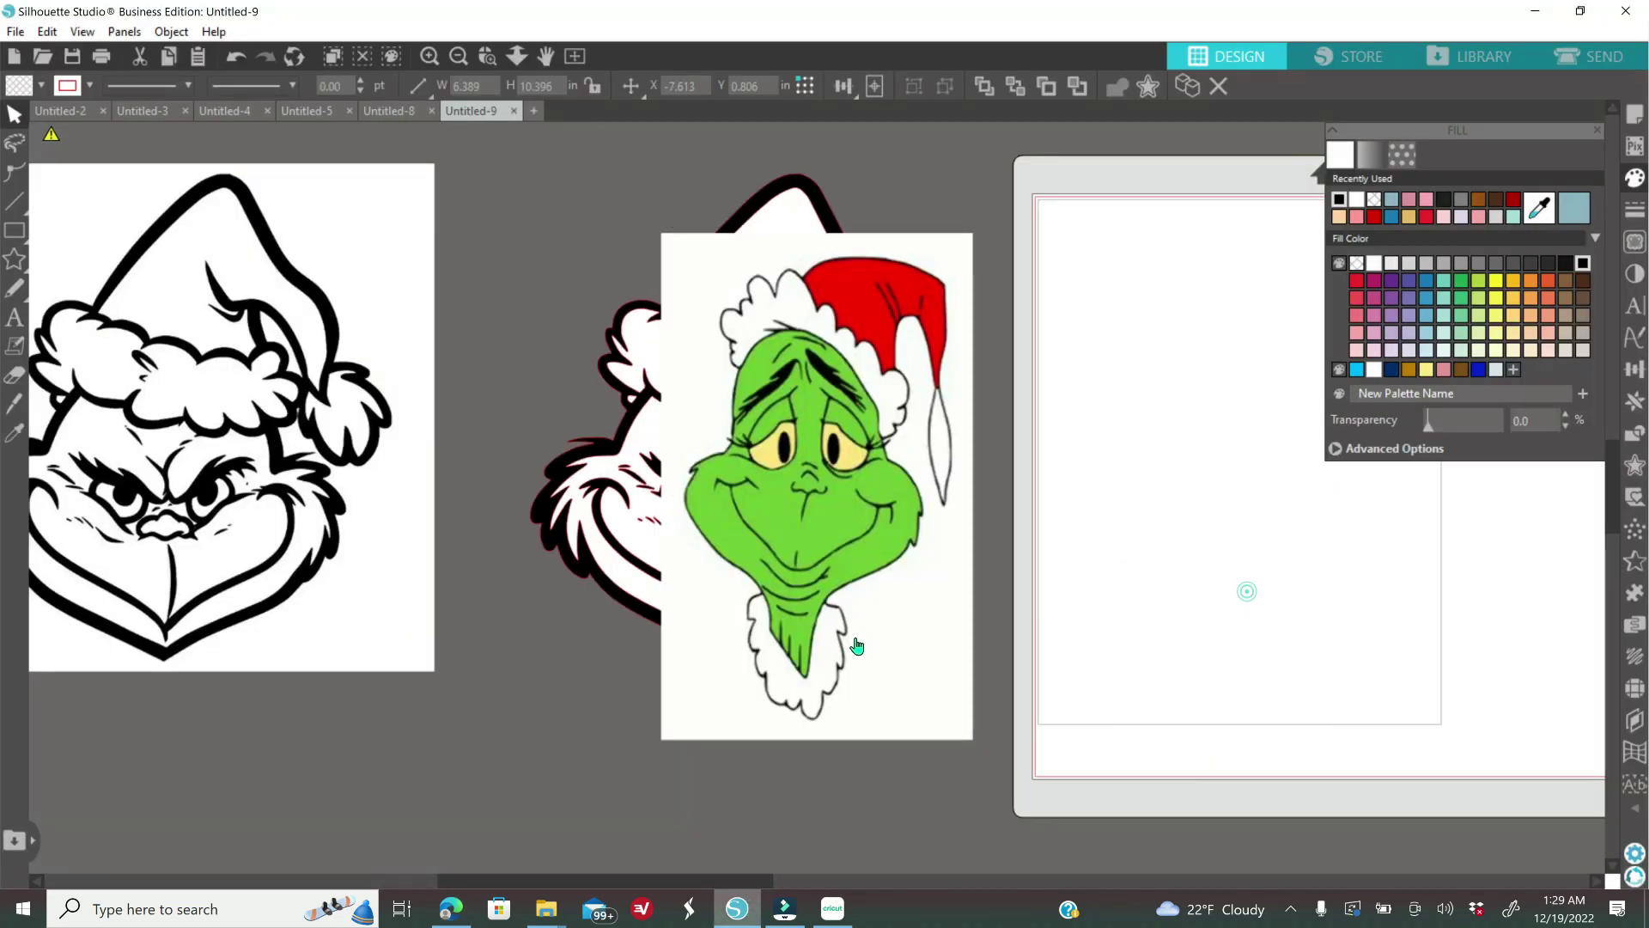
pyautogui.moveTo(857, 646); pyautogui.dragTo(1198, 547)
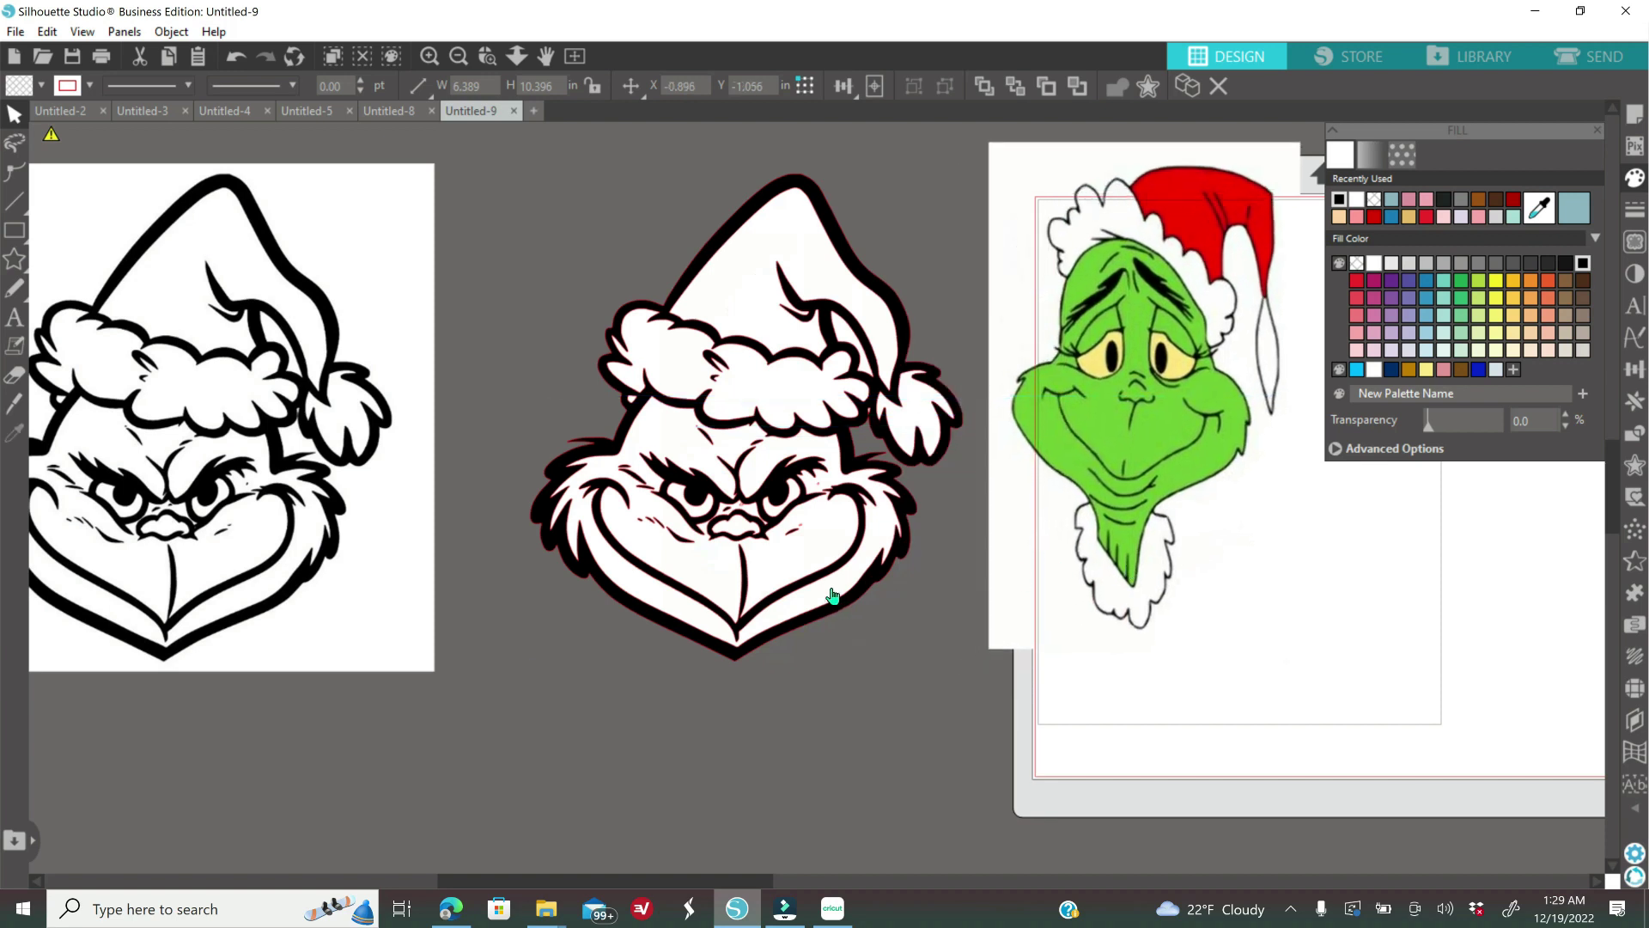
# - Fill the traced Grinch's face and nose with the green sampled from the pasted picture
pyautogui.click(833, 594)
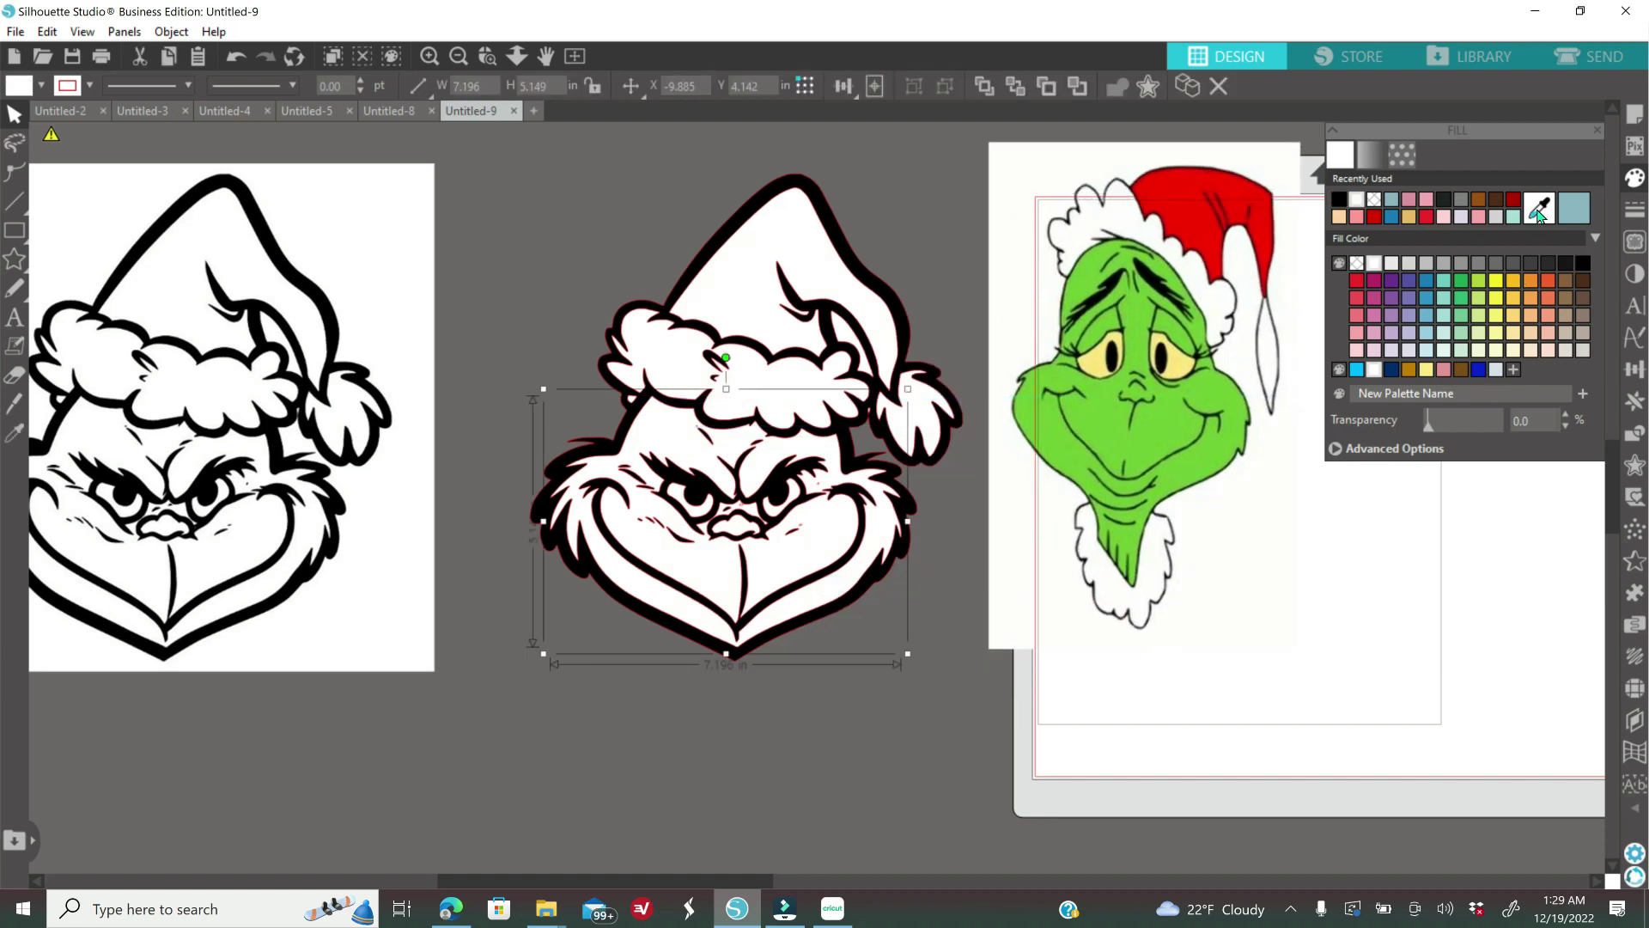
pyautogui.click(1538, 209)
pyautogui.click(1168, 424)
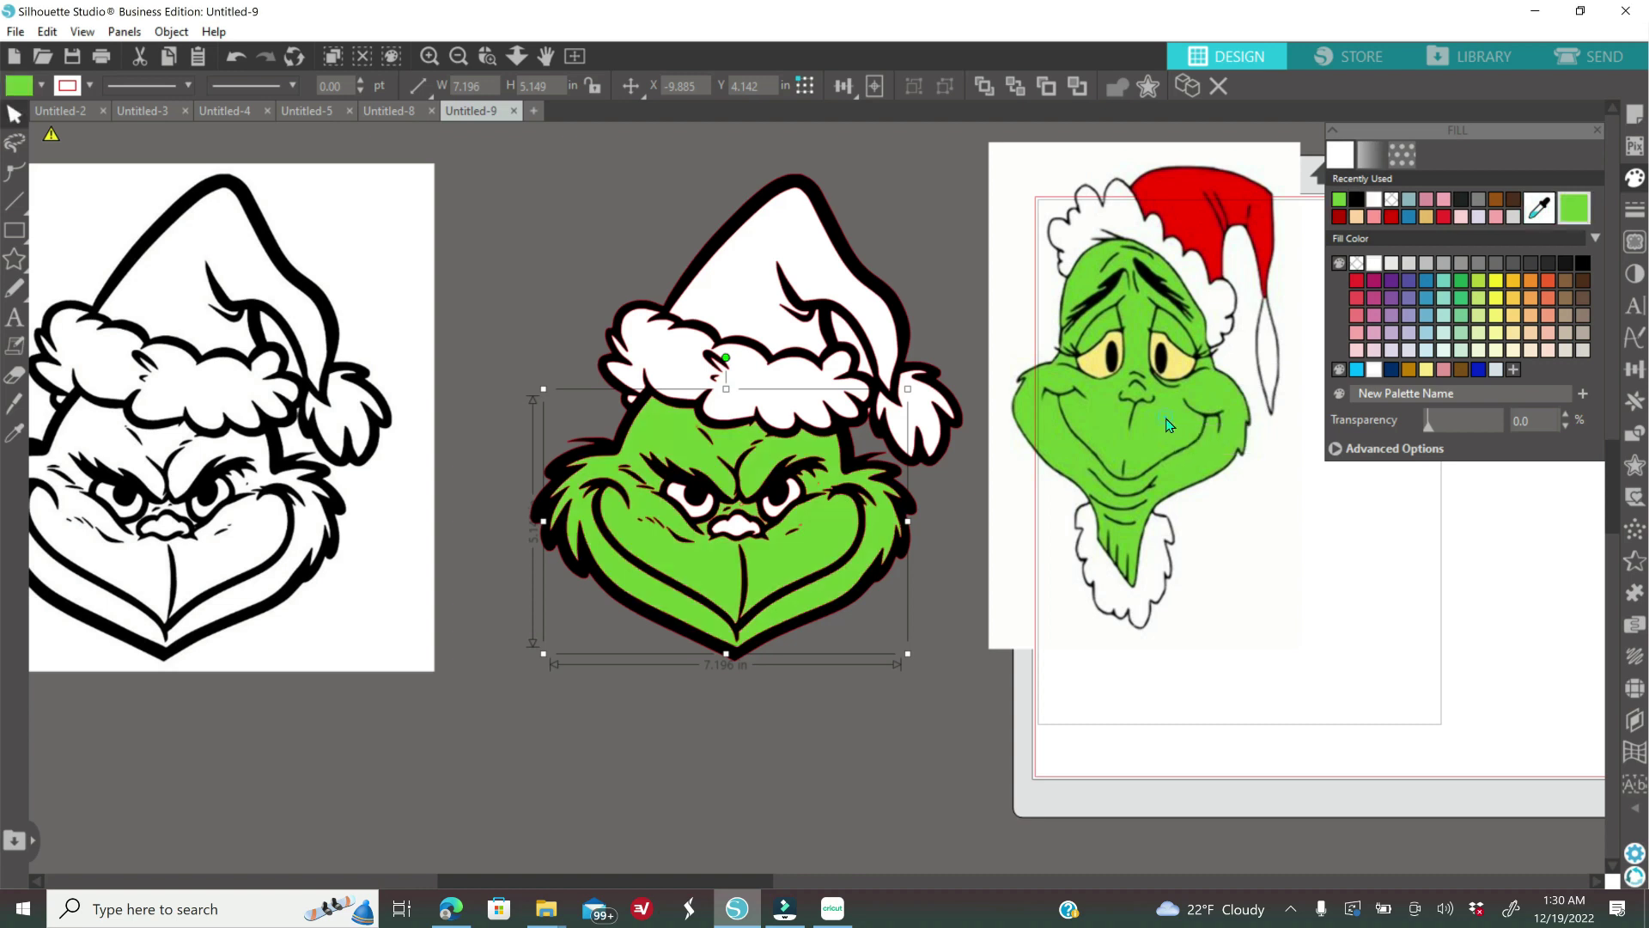
pyautogui.click(735, 530)
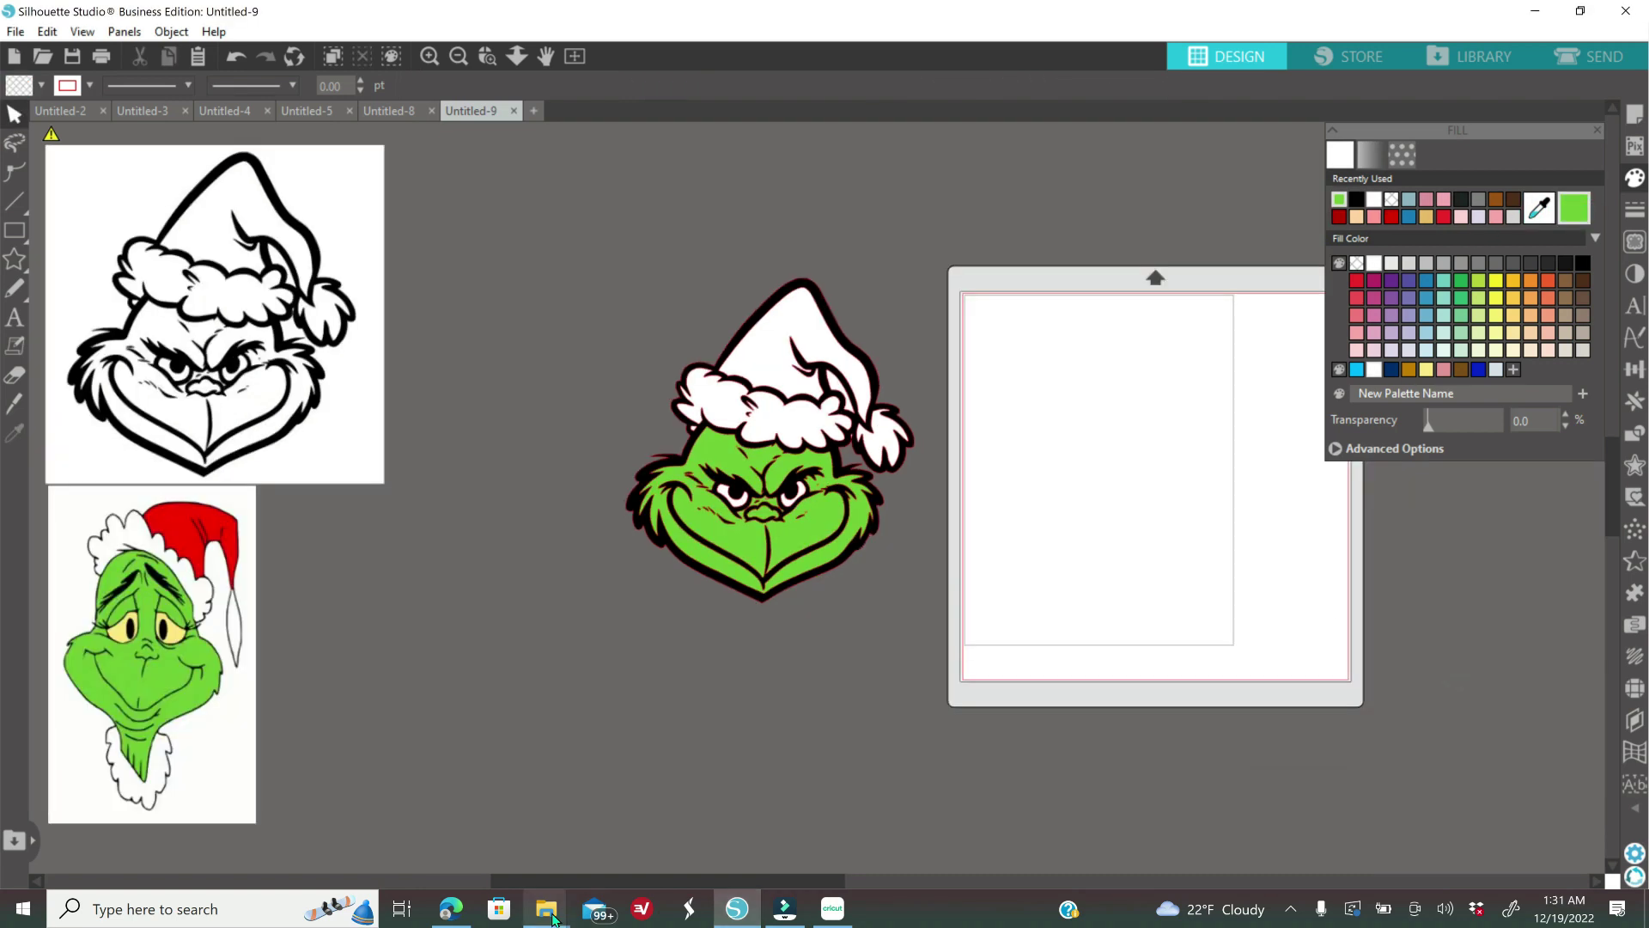
# - Switch to File Explorer and open the christmas folder on the USB drive
pyautogui.moveTo(552, 917)
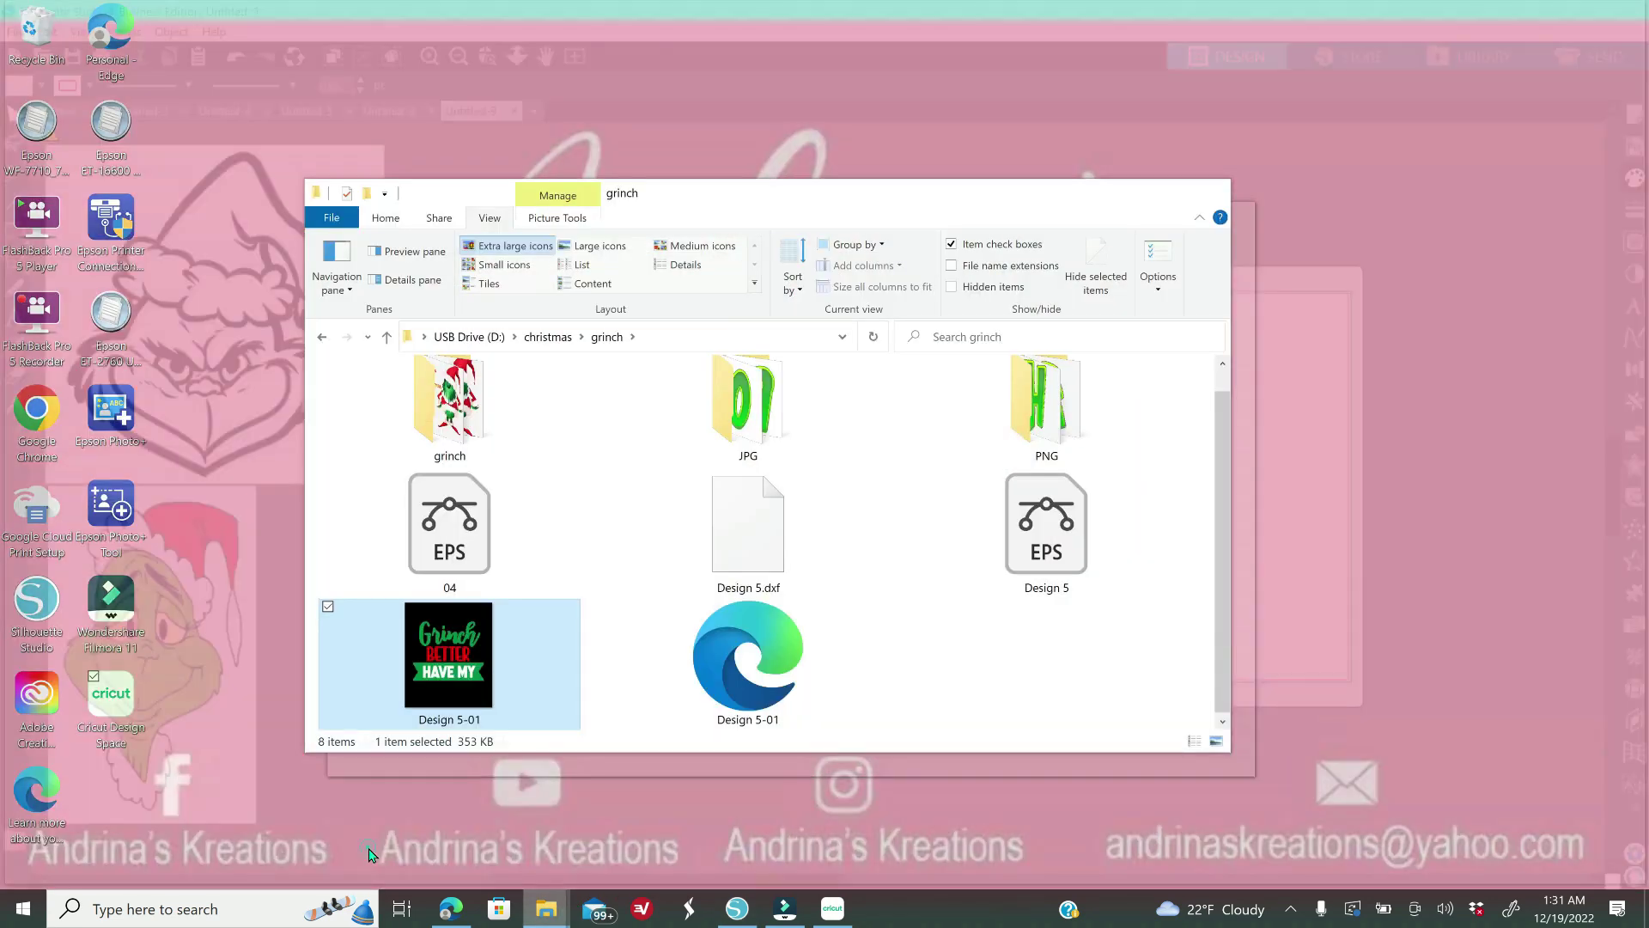
pyautogui.click(361, 829)
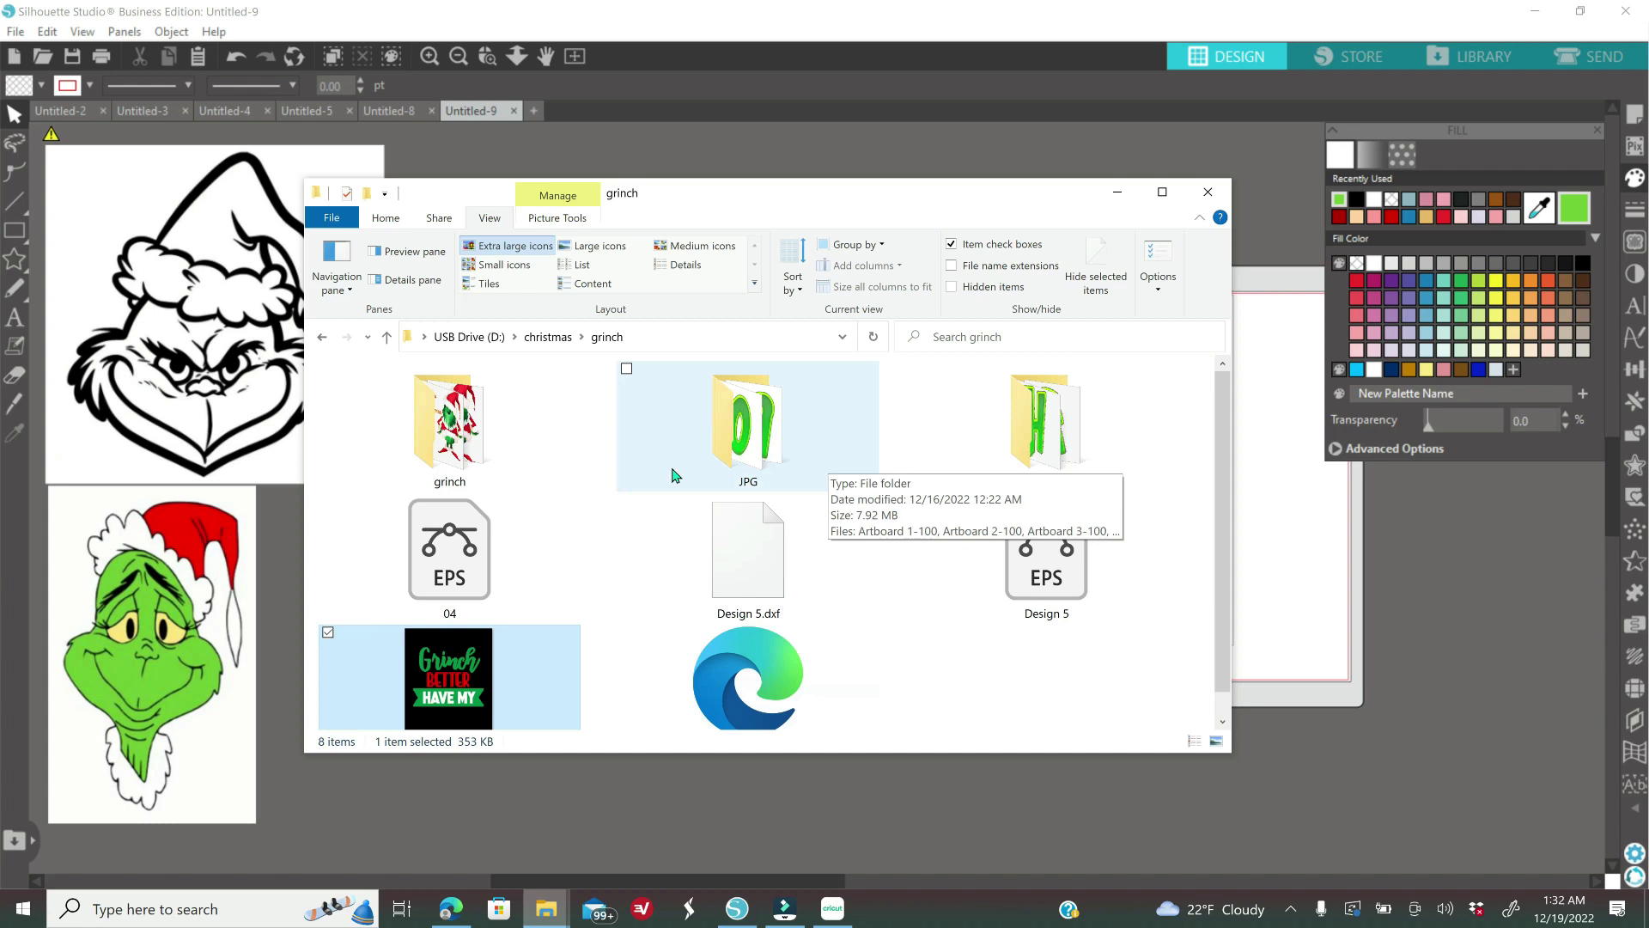
pyautogui.click(549, 337)
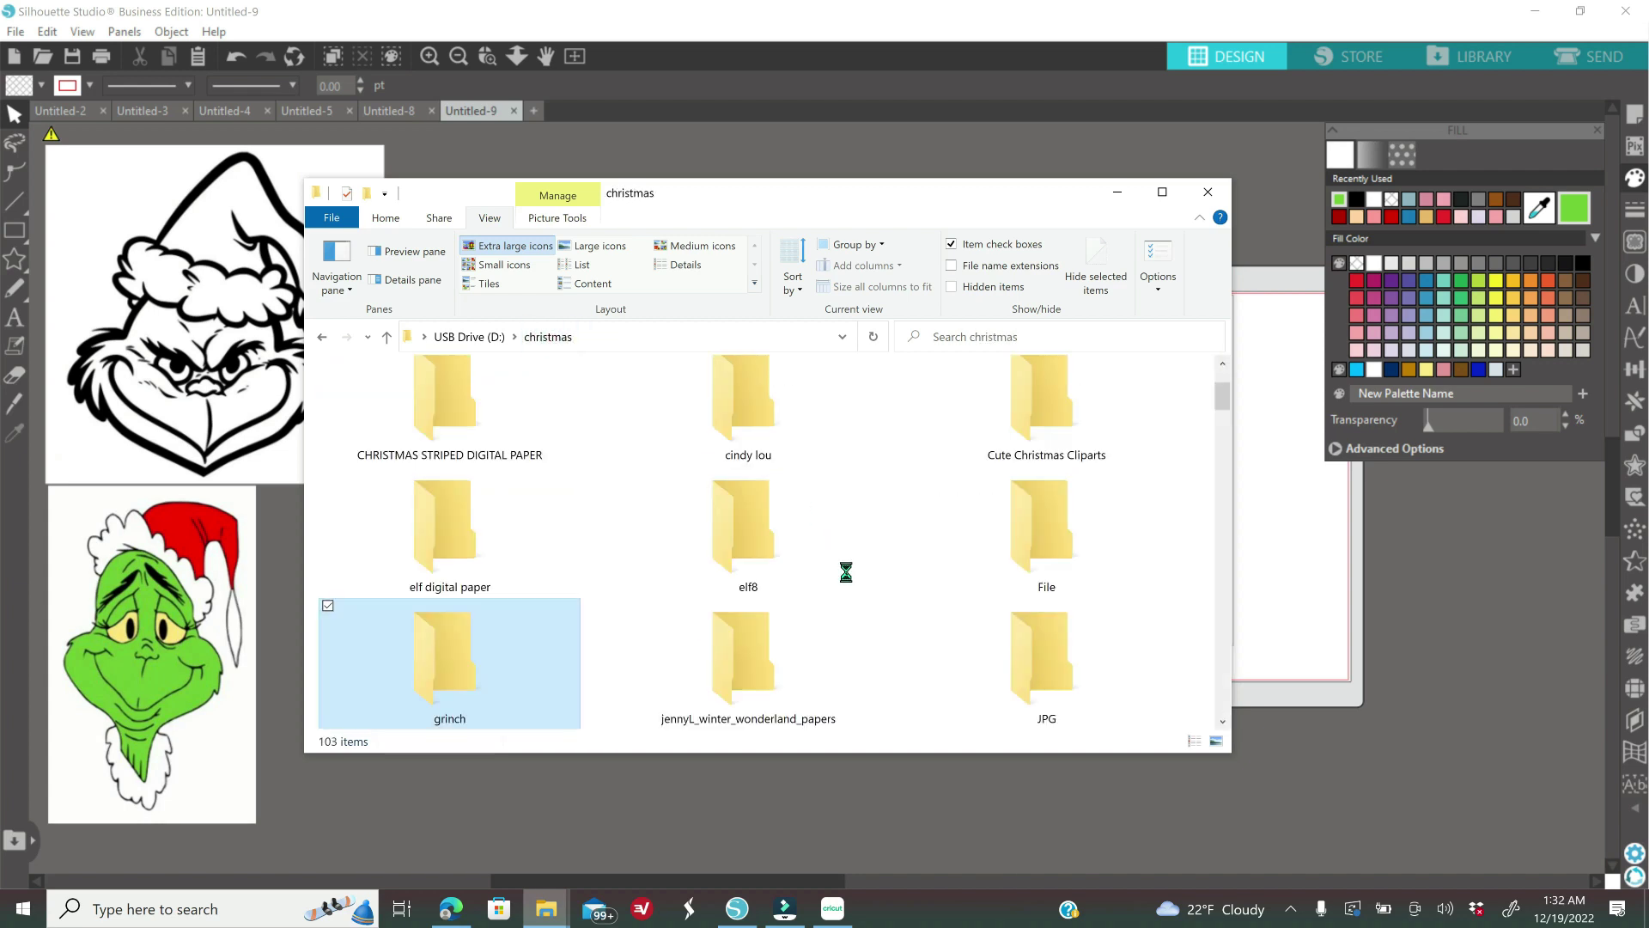
# - Find the image "Black and Red Buffalo Plaid Cricut Print Then Cut Size" and bring it into the Silhouette Studio design
pyautogui.scroll(-2, 844, 602)
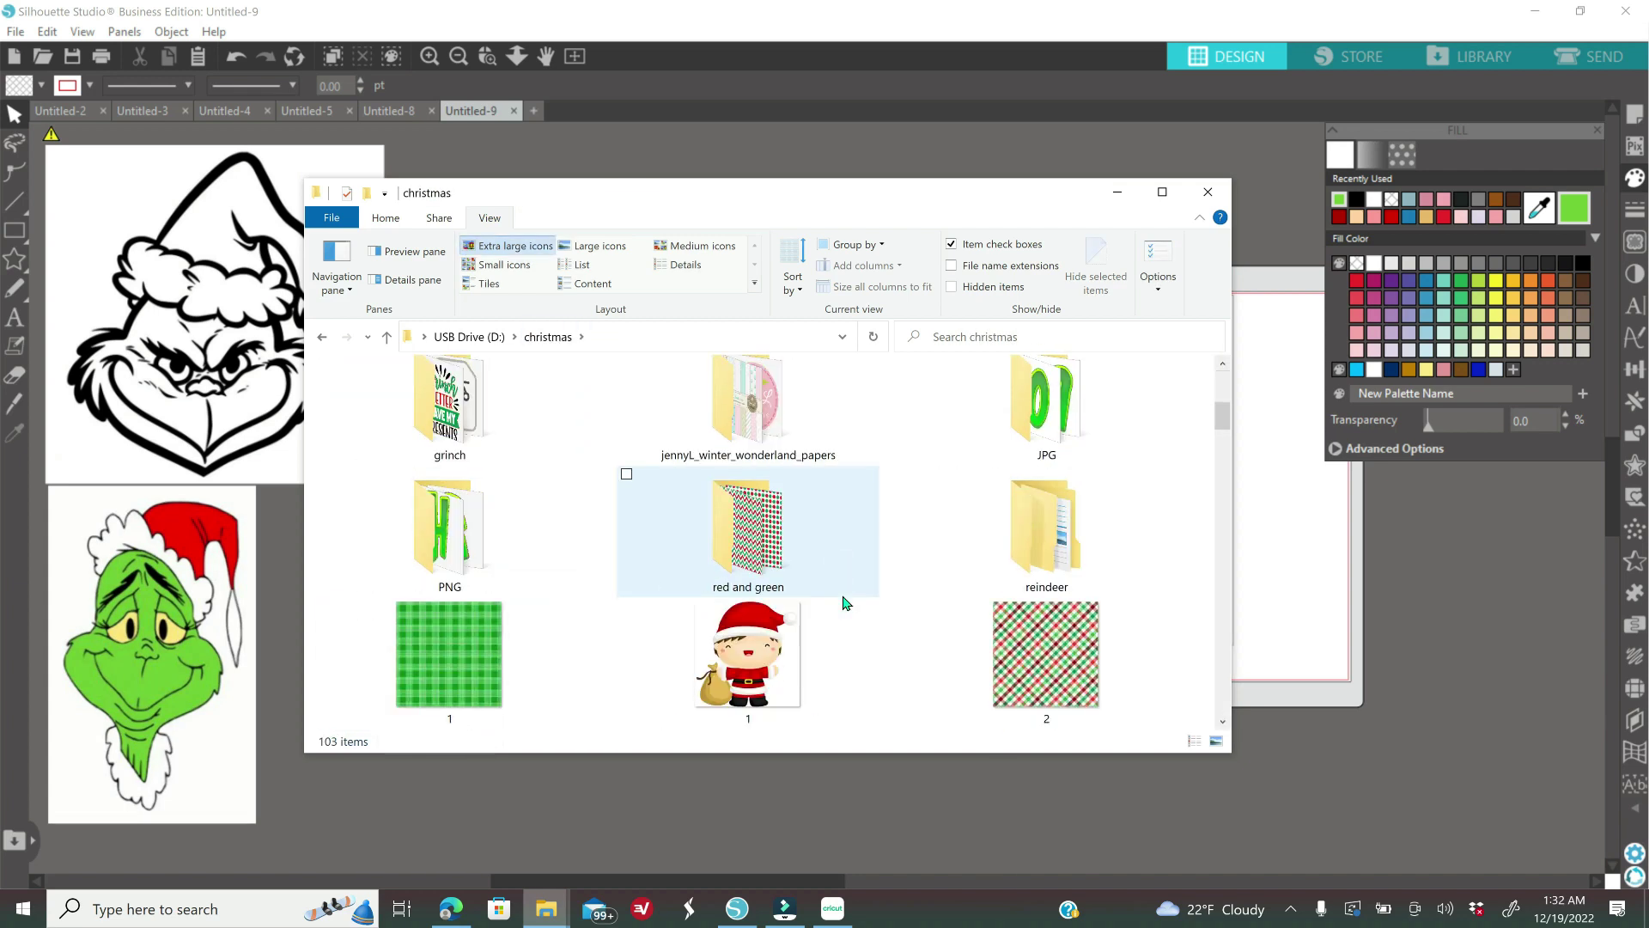
pyautogui.scroll(-4, 844, 603)
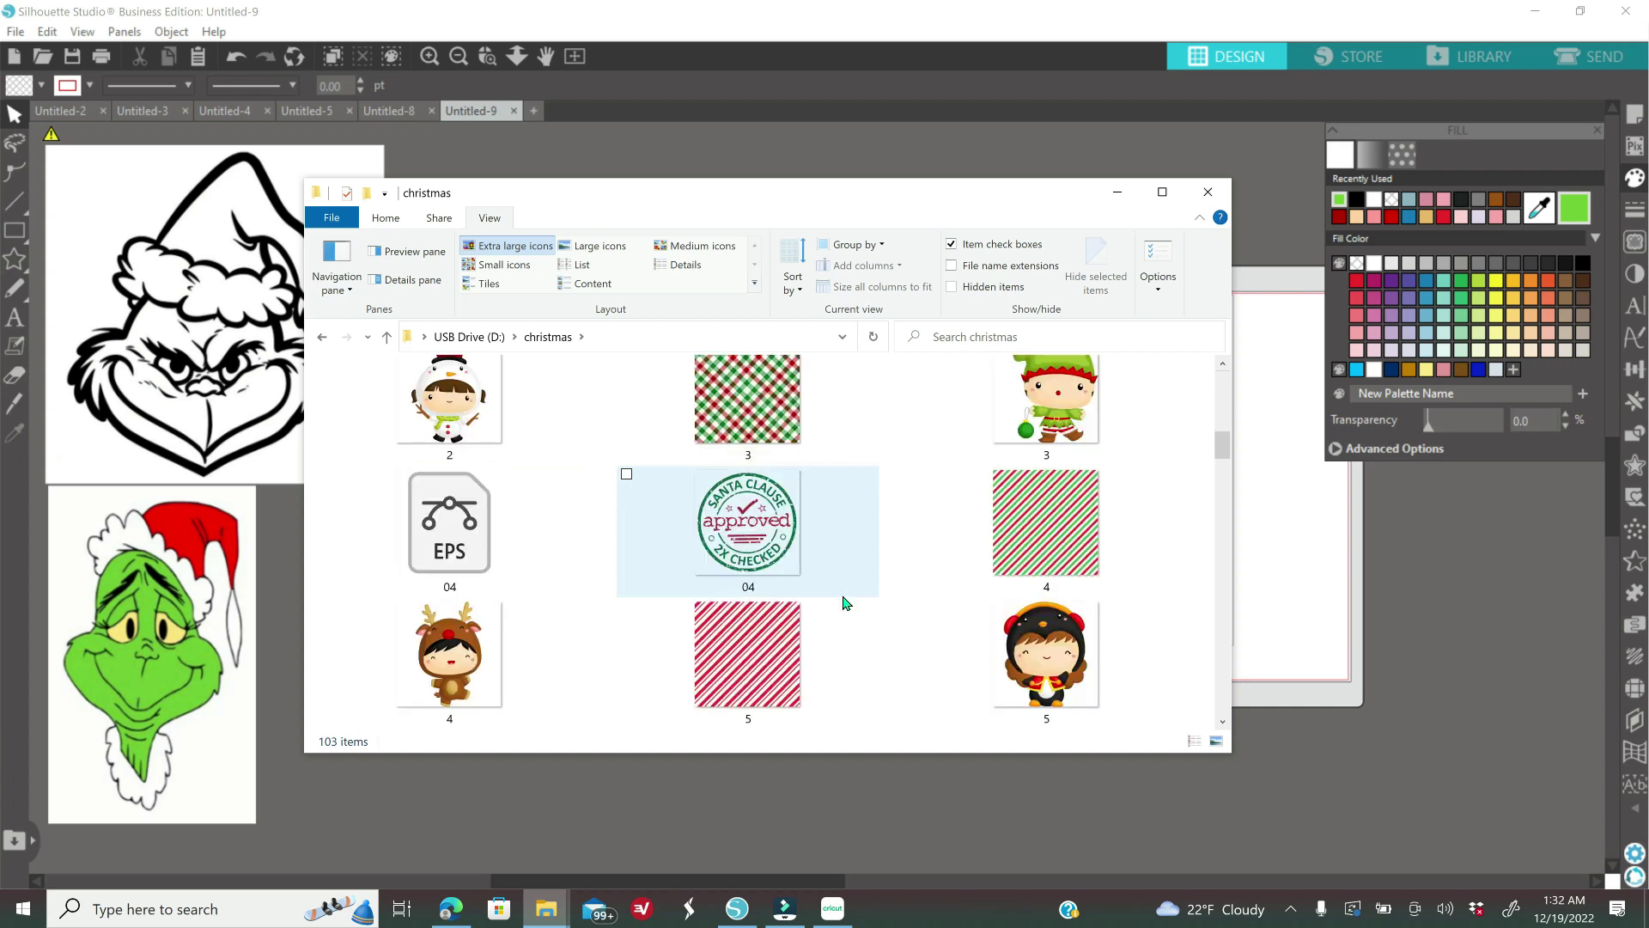
pyautogui.scroll(-5, 844, 602)
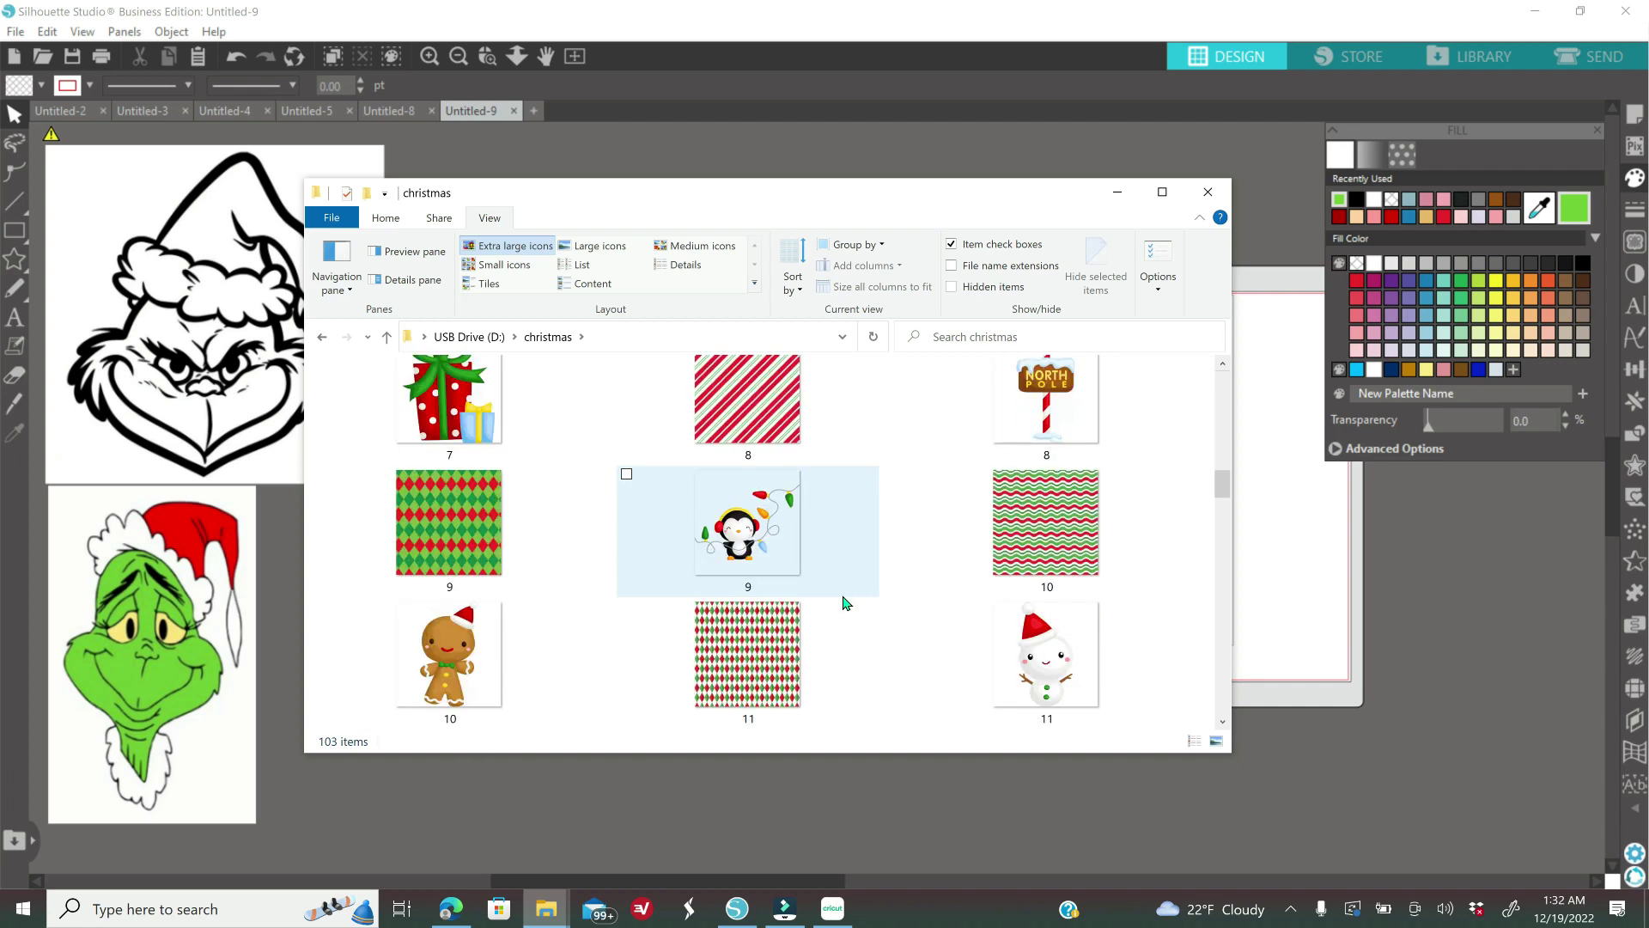
pyautogui.scroll(-4, 844, 602)
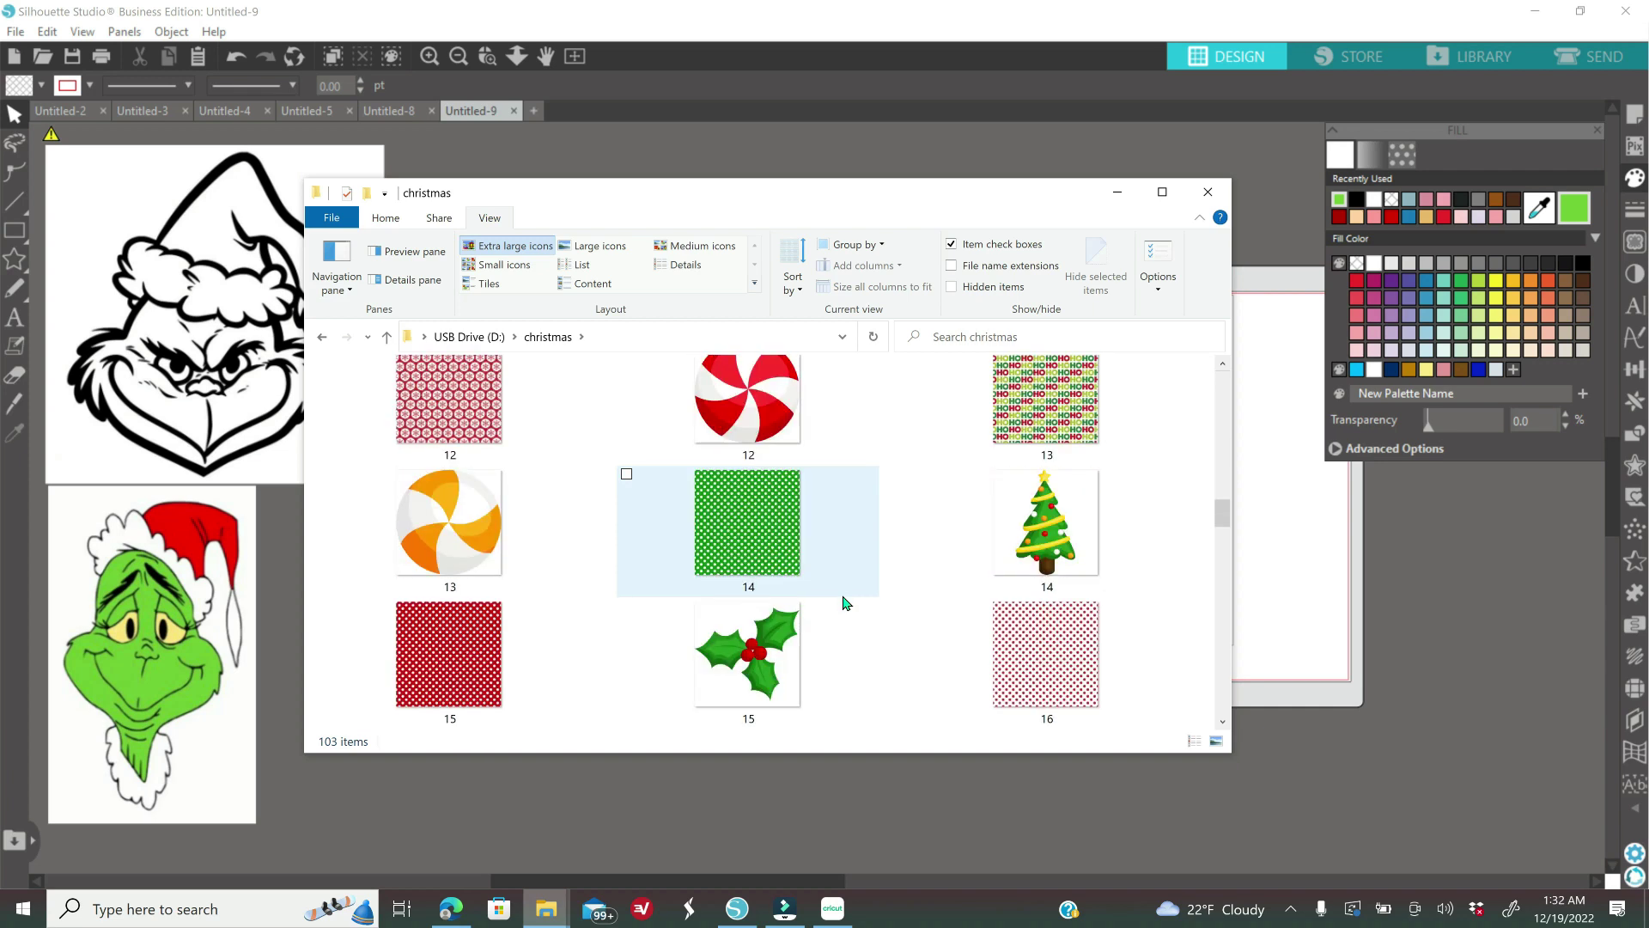
pyautogui.scroll(-6, 844, 602)
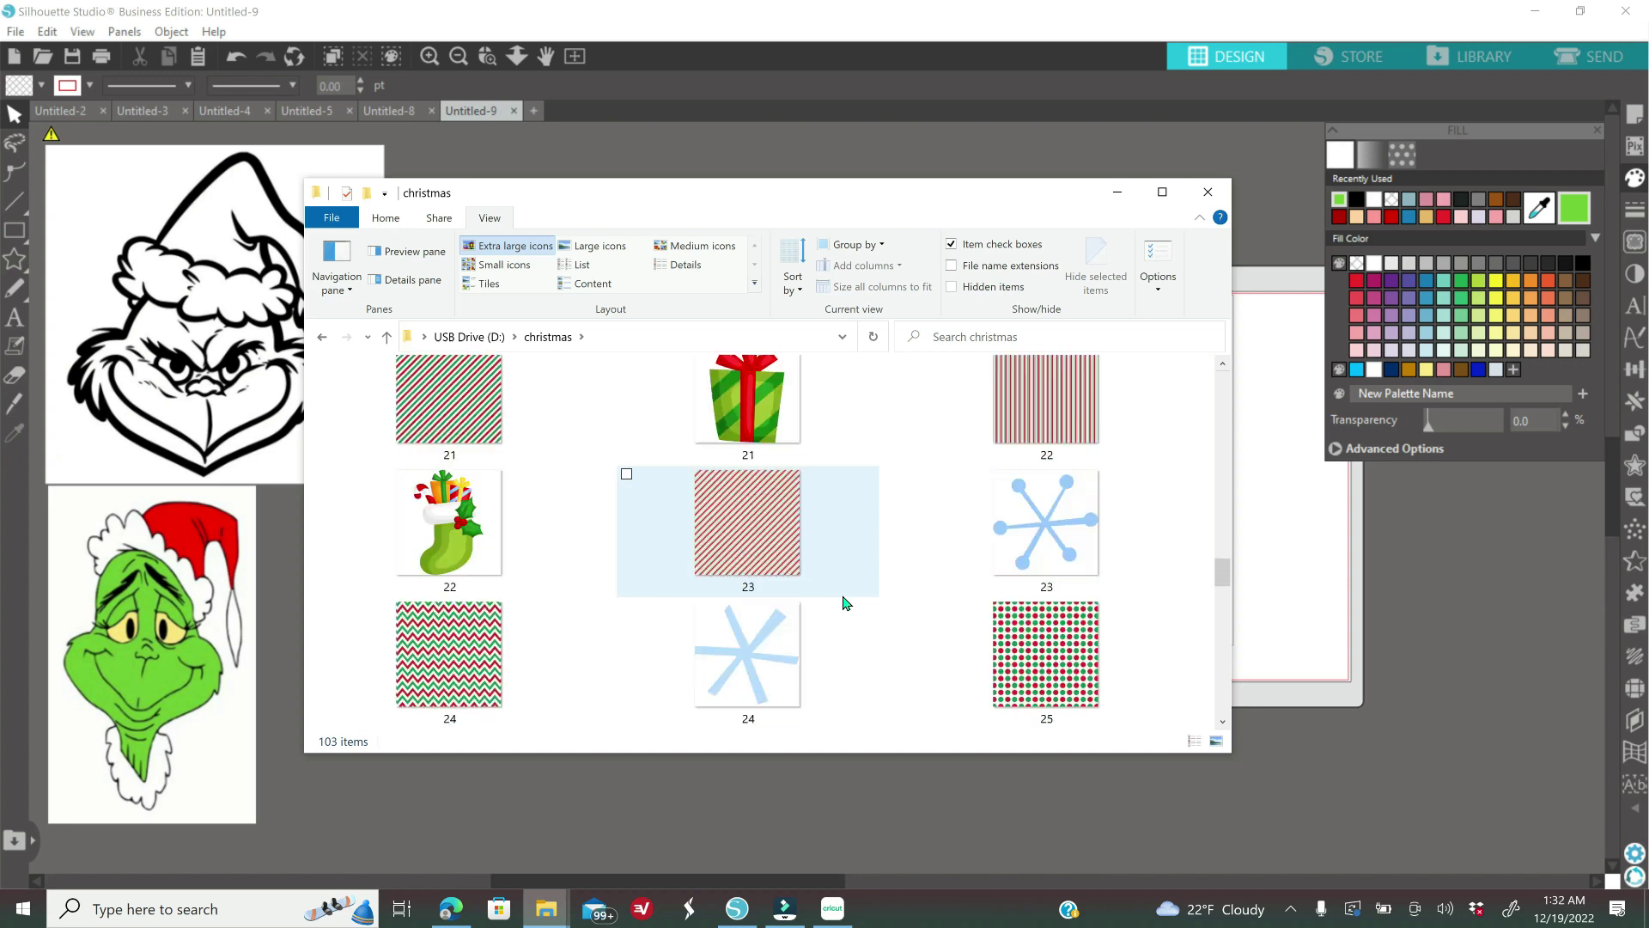
pyautogui.click(751, 519)
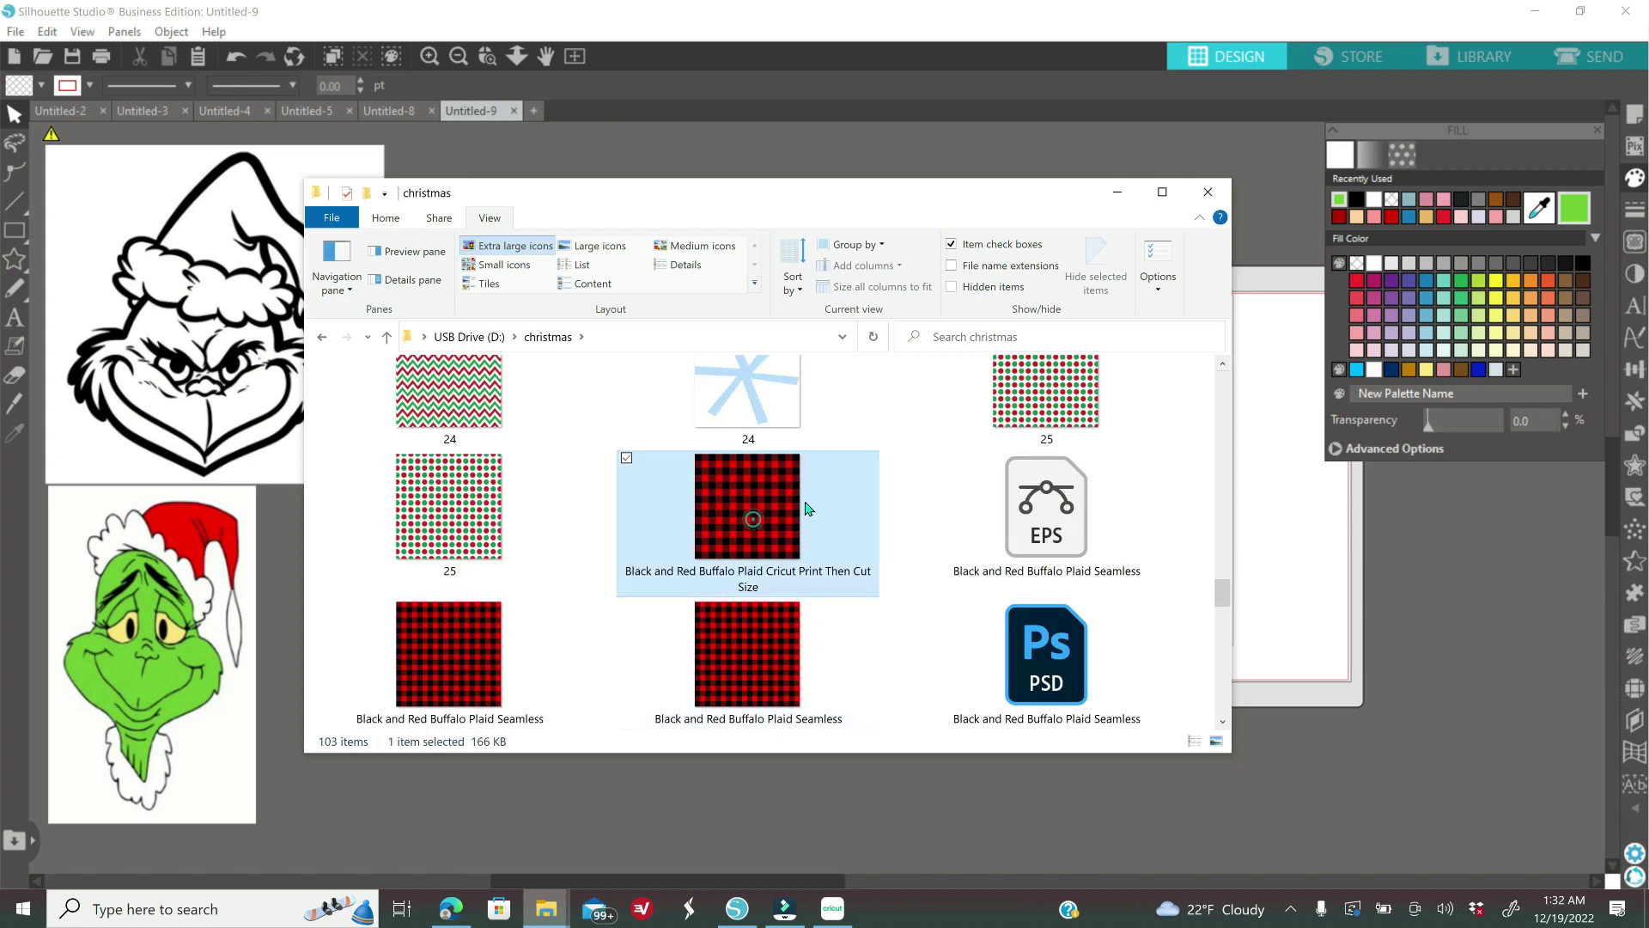
pyautogui.moveTo(737, 518); pyautogui.dragTo(1256, 560)
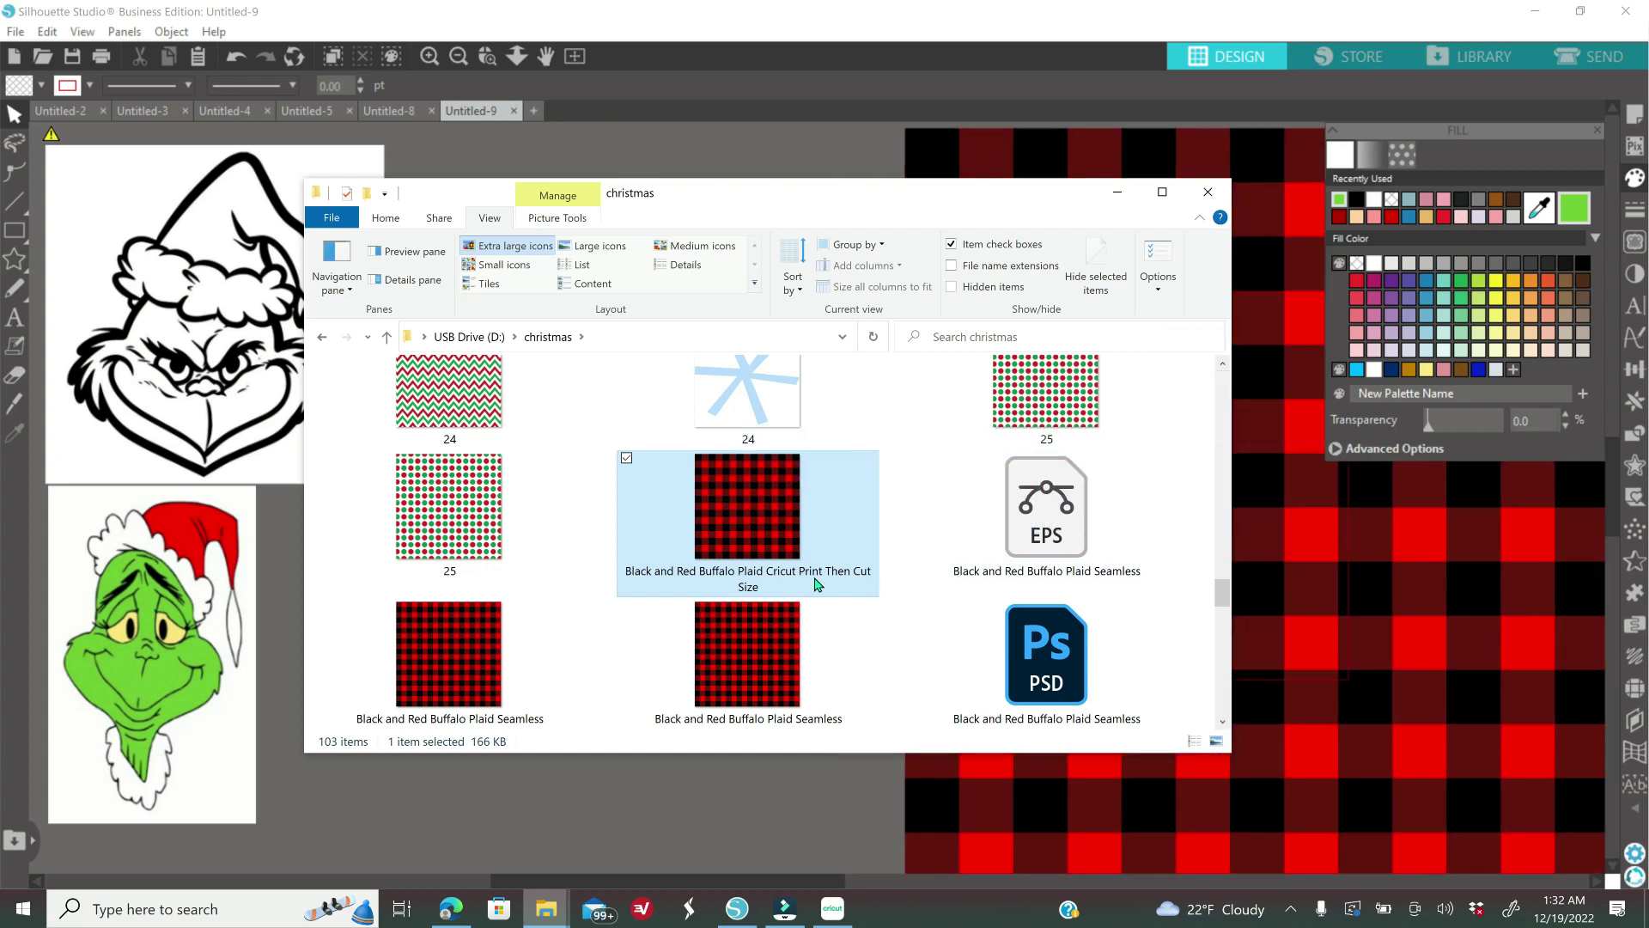
# - Look back through the patterned papers and subfolders of the christmas folder and put the file window away
pyautogui.scroll(2, 665, 588)
pyautogui.scroll(6, 664, 590)
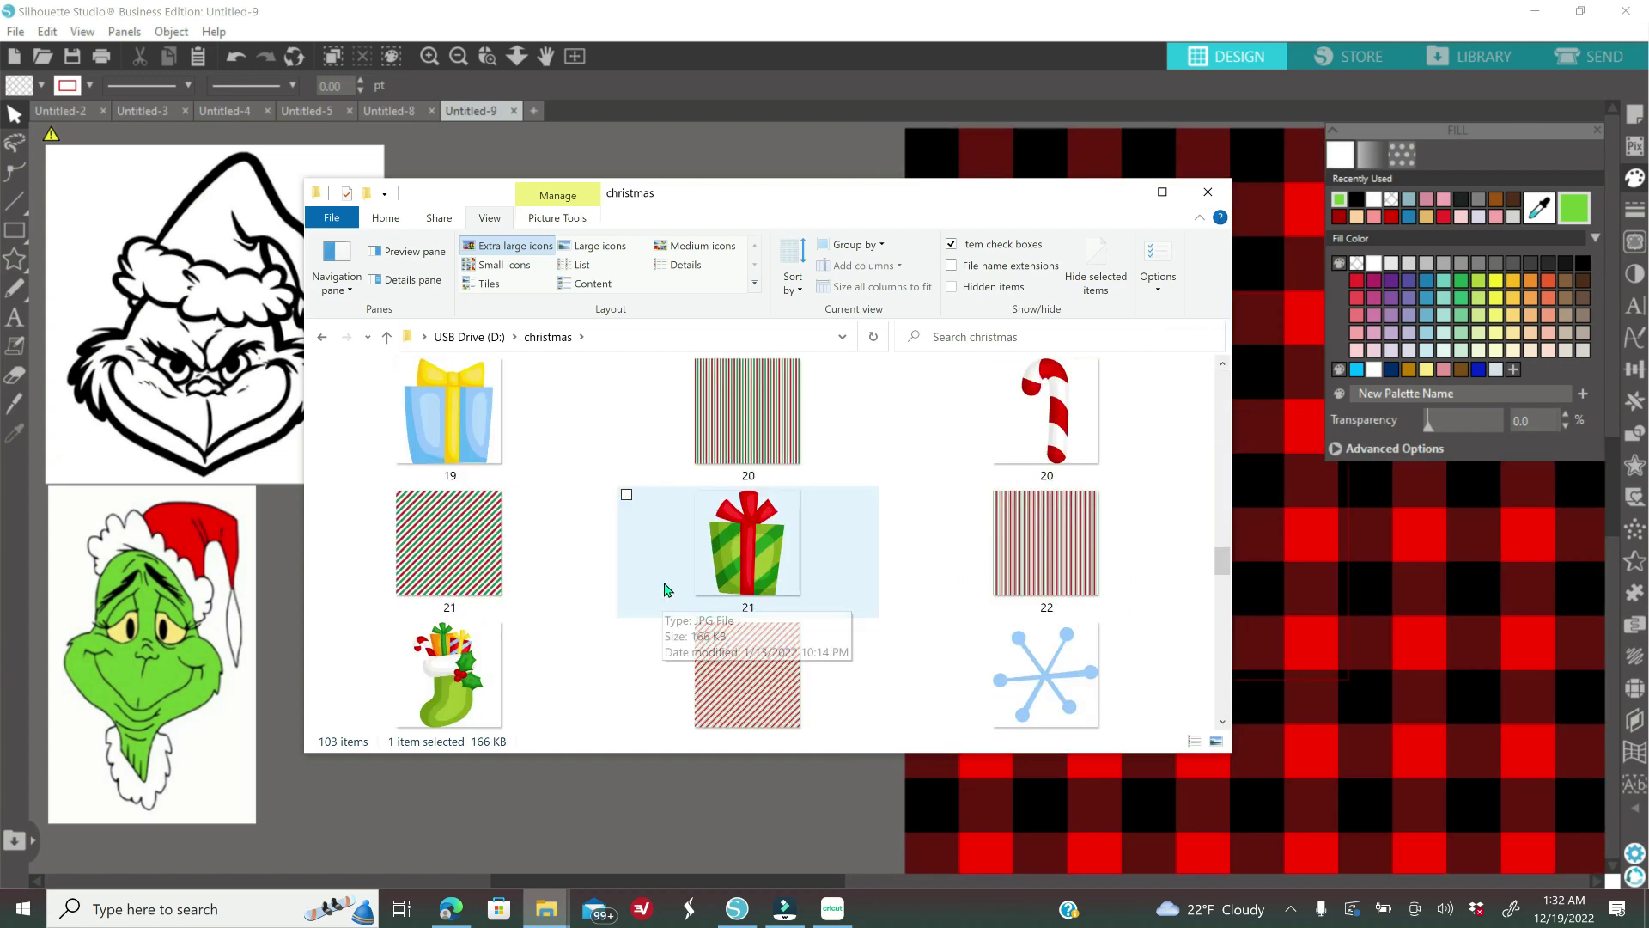
pyautogui.scroll(8, 666, 589)
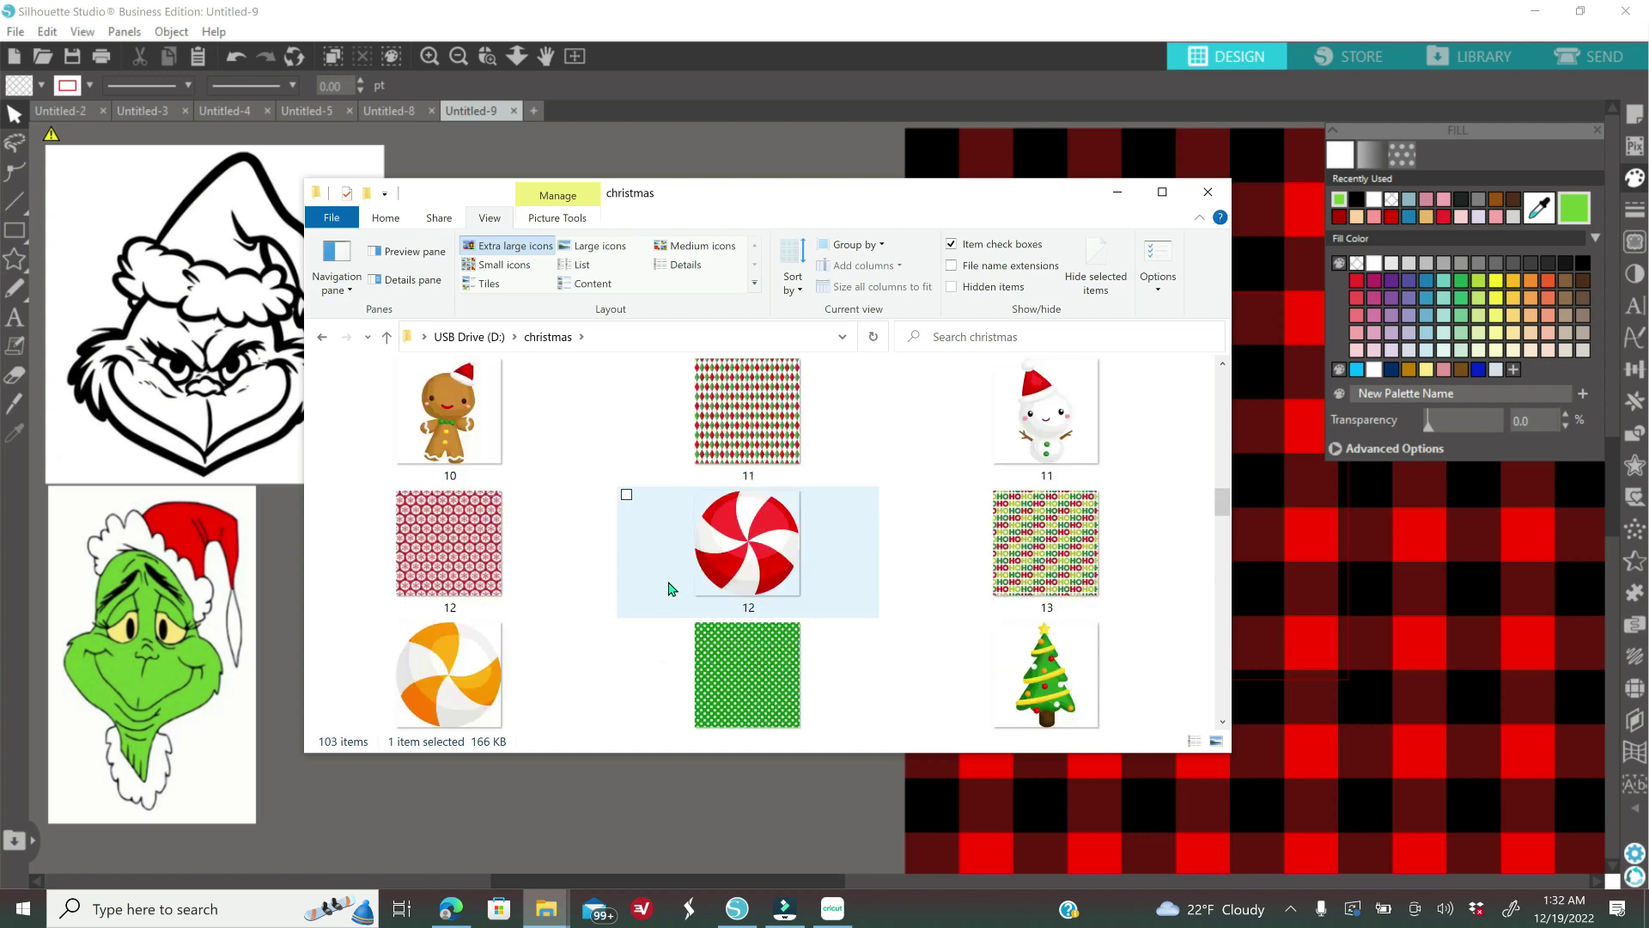
pyautogui.scroll(4, 674, 587)
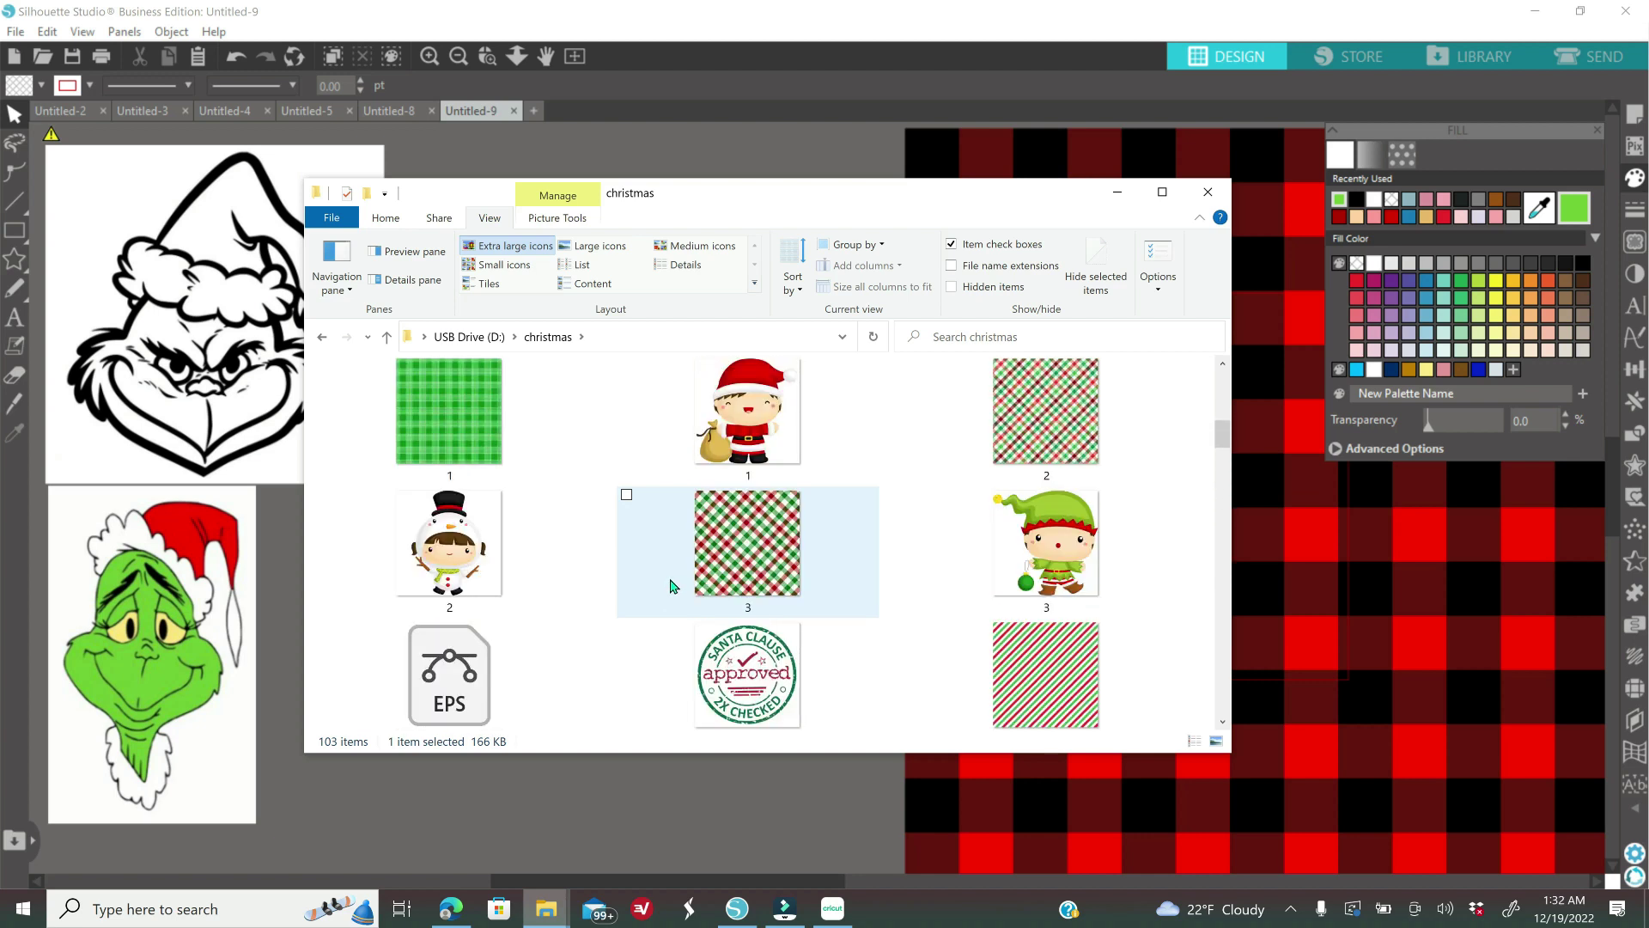
pyautogui.scroll(6, 661, 581)
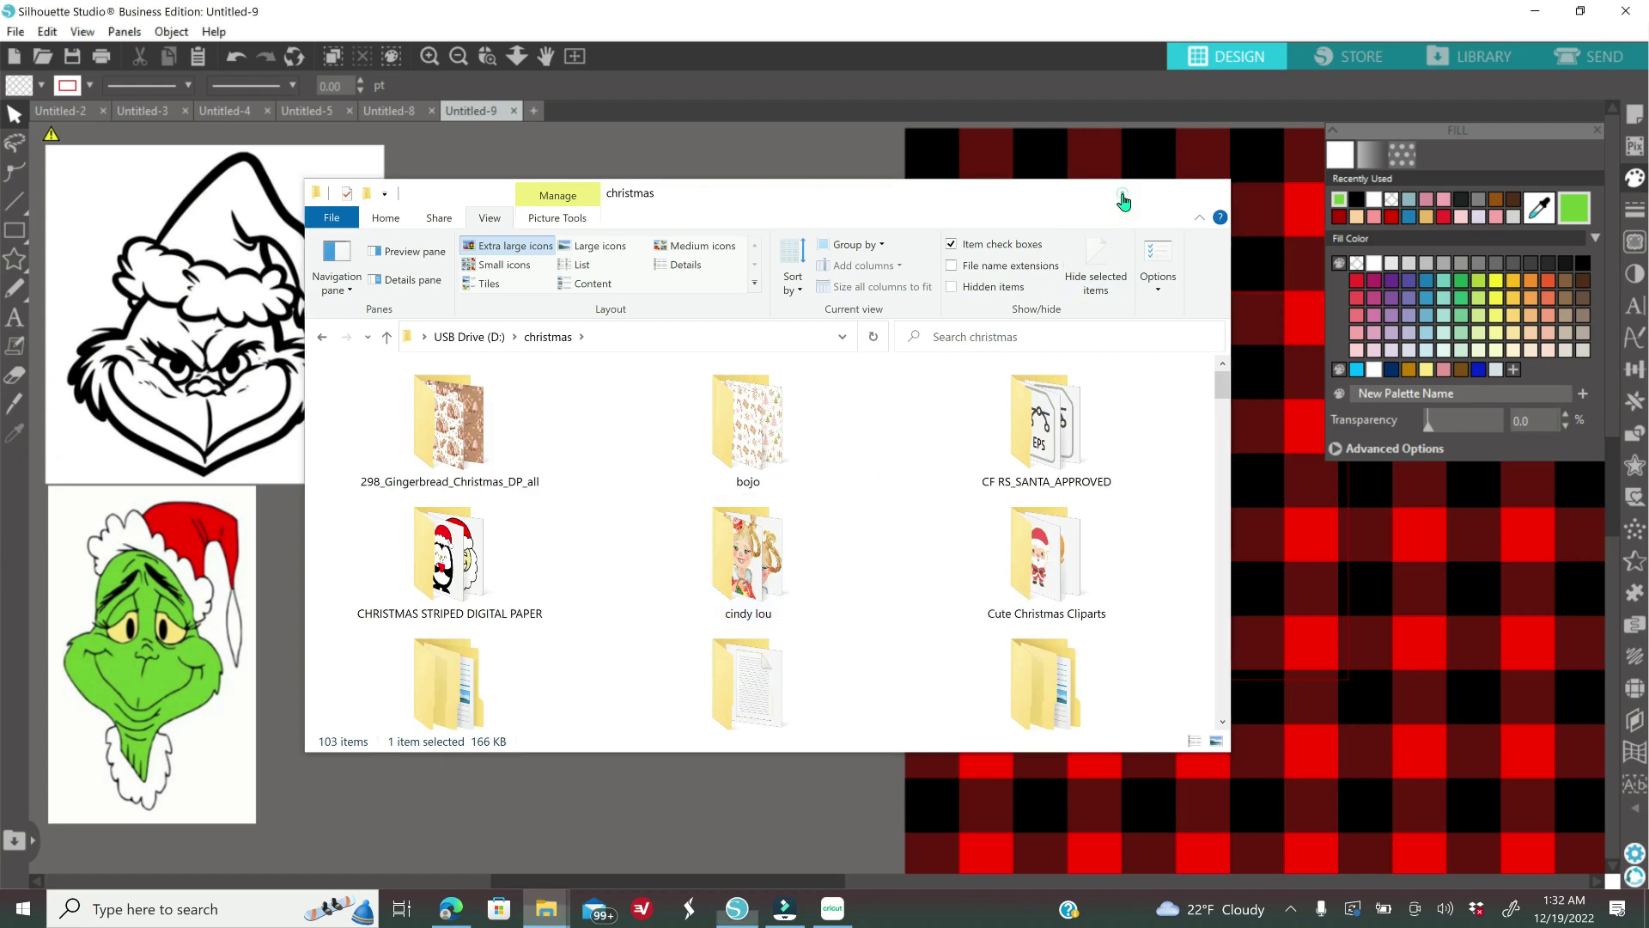
pyautogui.click(1118, 194)
# - Scale the buffalo plaid image down to about 8.49 in square and place it on the page beside the Grinch
pyautogui.moveTo(1058, 201); pyautogui.dragTo(1072, 290)
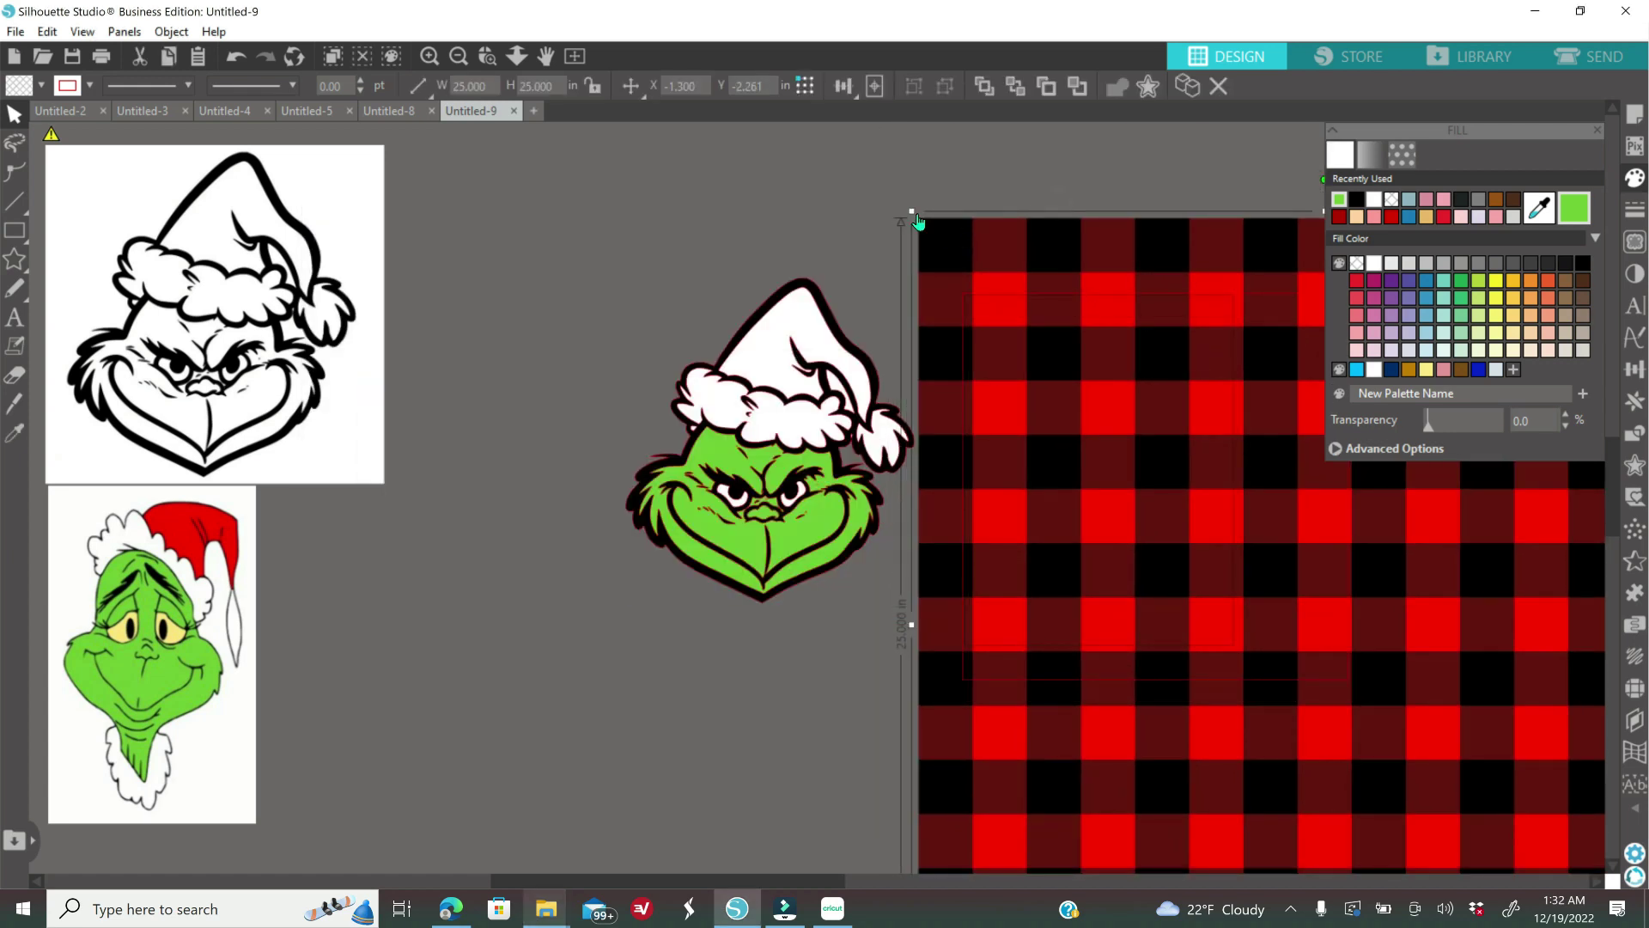
pyautogui.moveTo(1007, 280); pyautogui.dragTo(1238, 440)
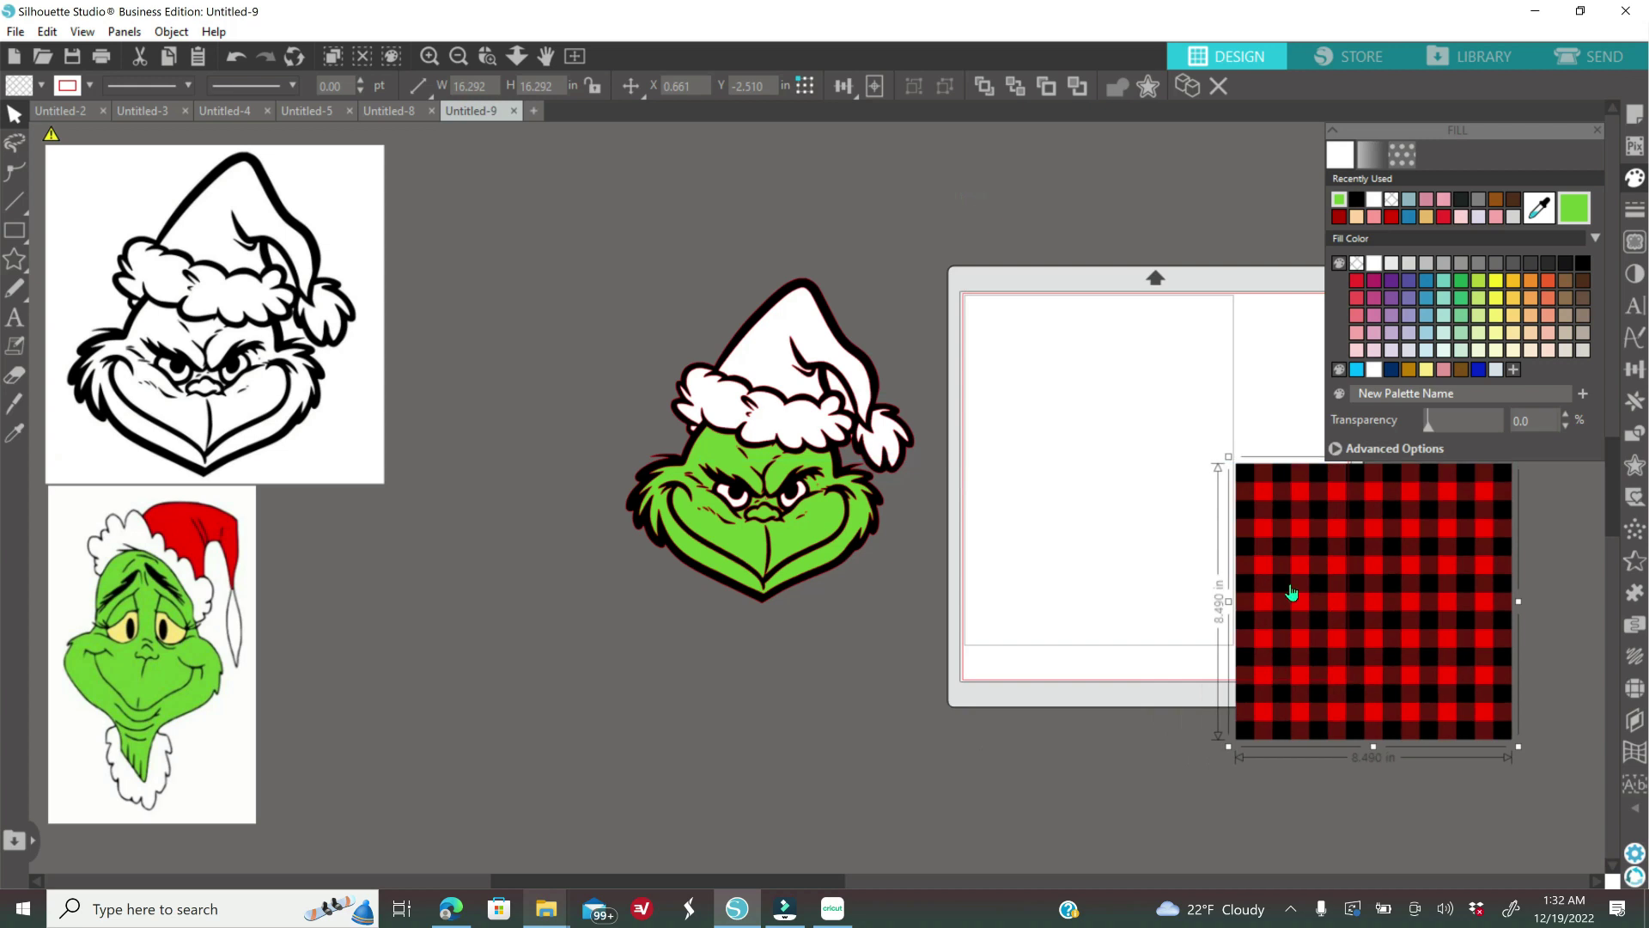
pyautogui.moveTo(1336, 604); pyautogui.dragTo(1100, 462)
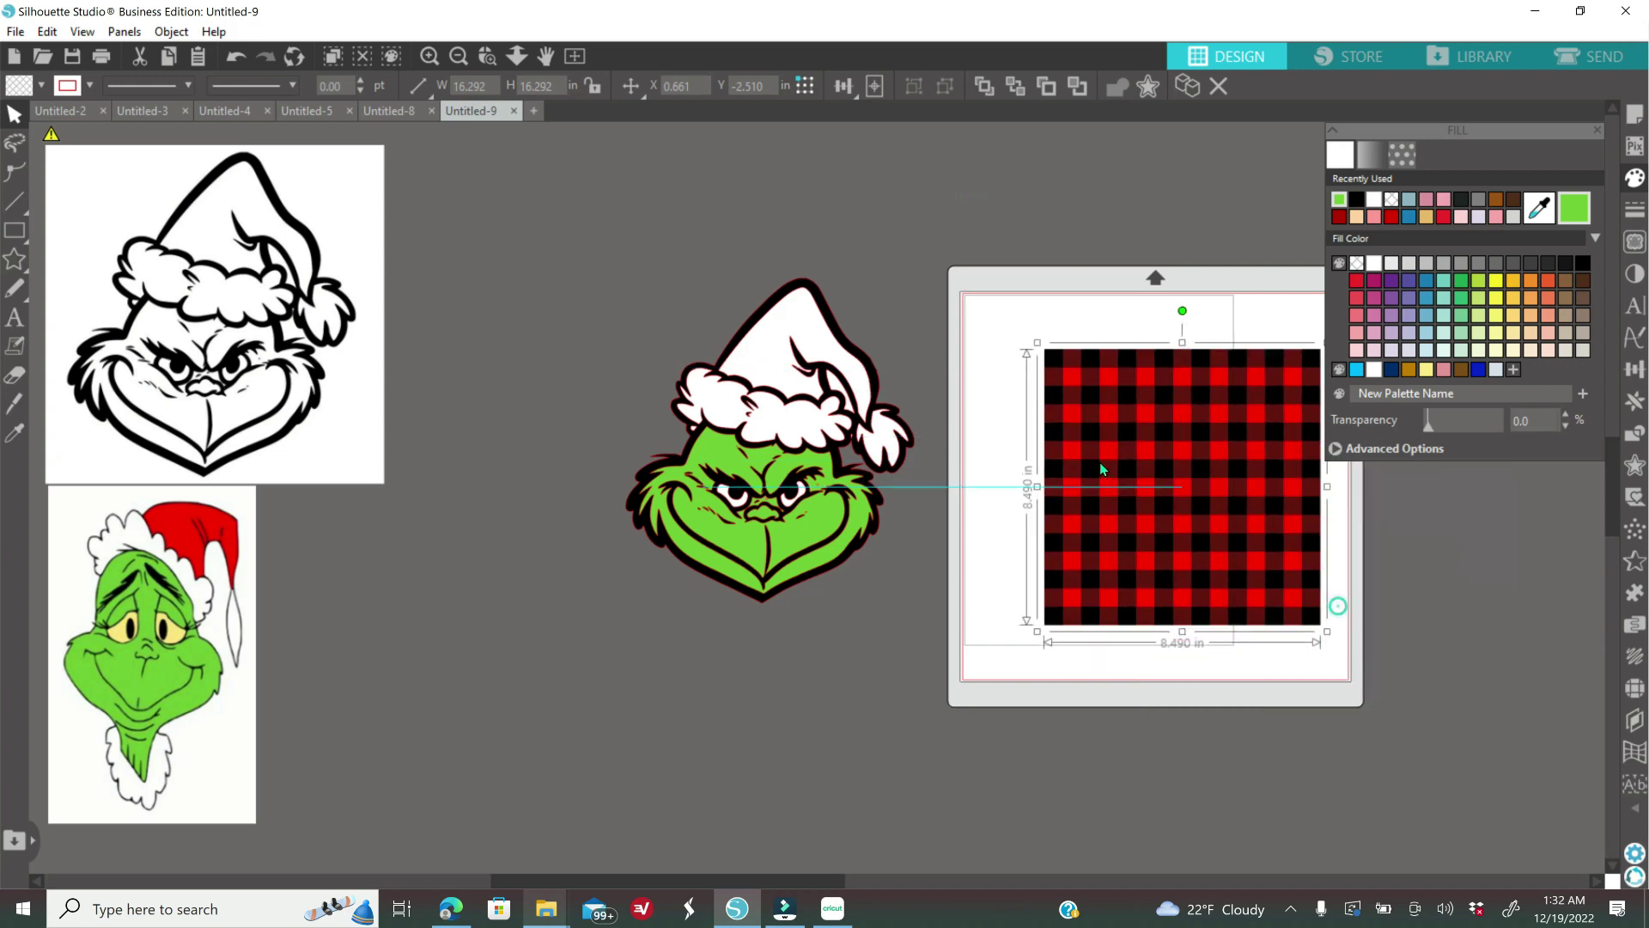
# - Duplicate the buffalo plaid square, move the copy to the left of the Grinch and scale it down
pyautogui.click(430, 57)
pyautogui.moveTo(1157, 500); pyautogui.dragTo(1111, 504)
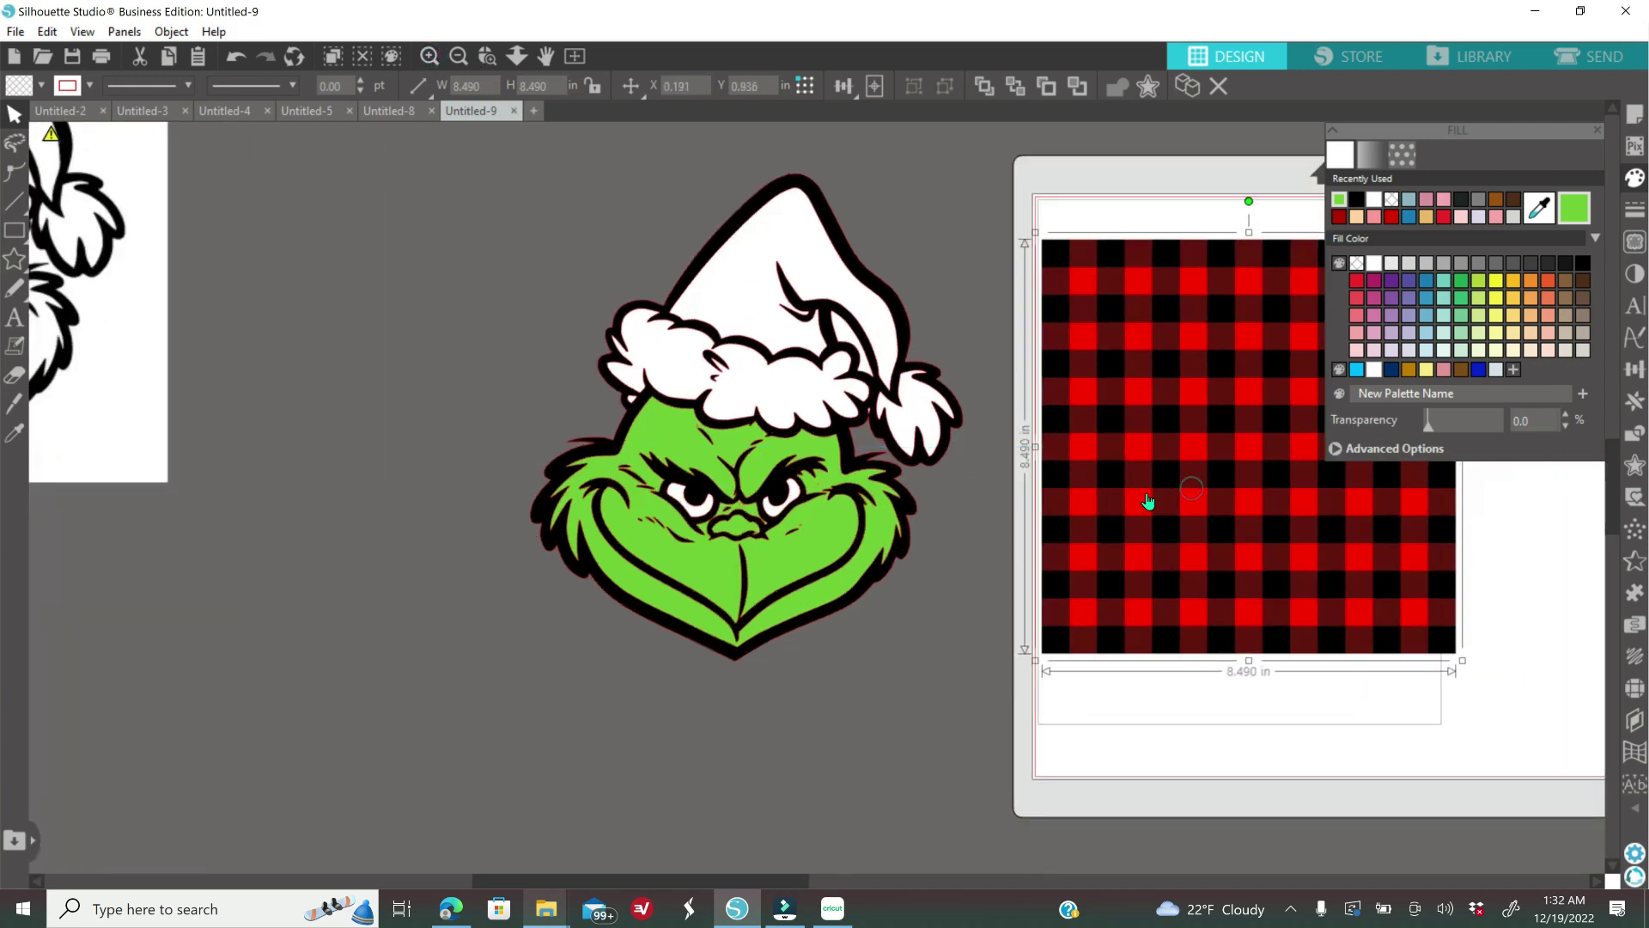
pyautogui.rightClick(1129, 426)
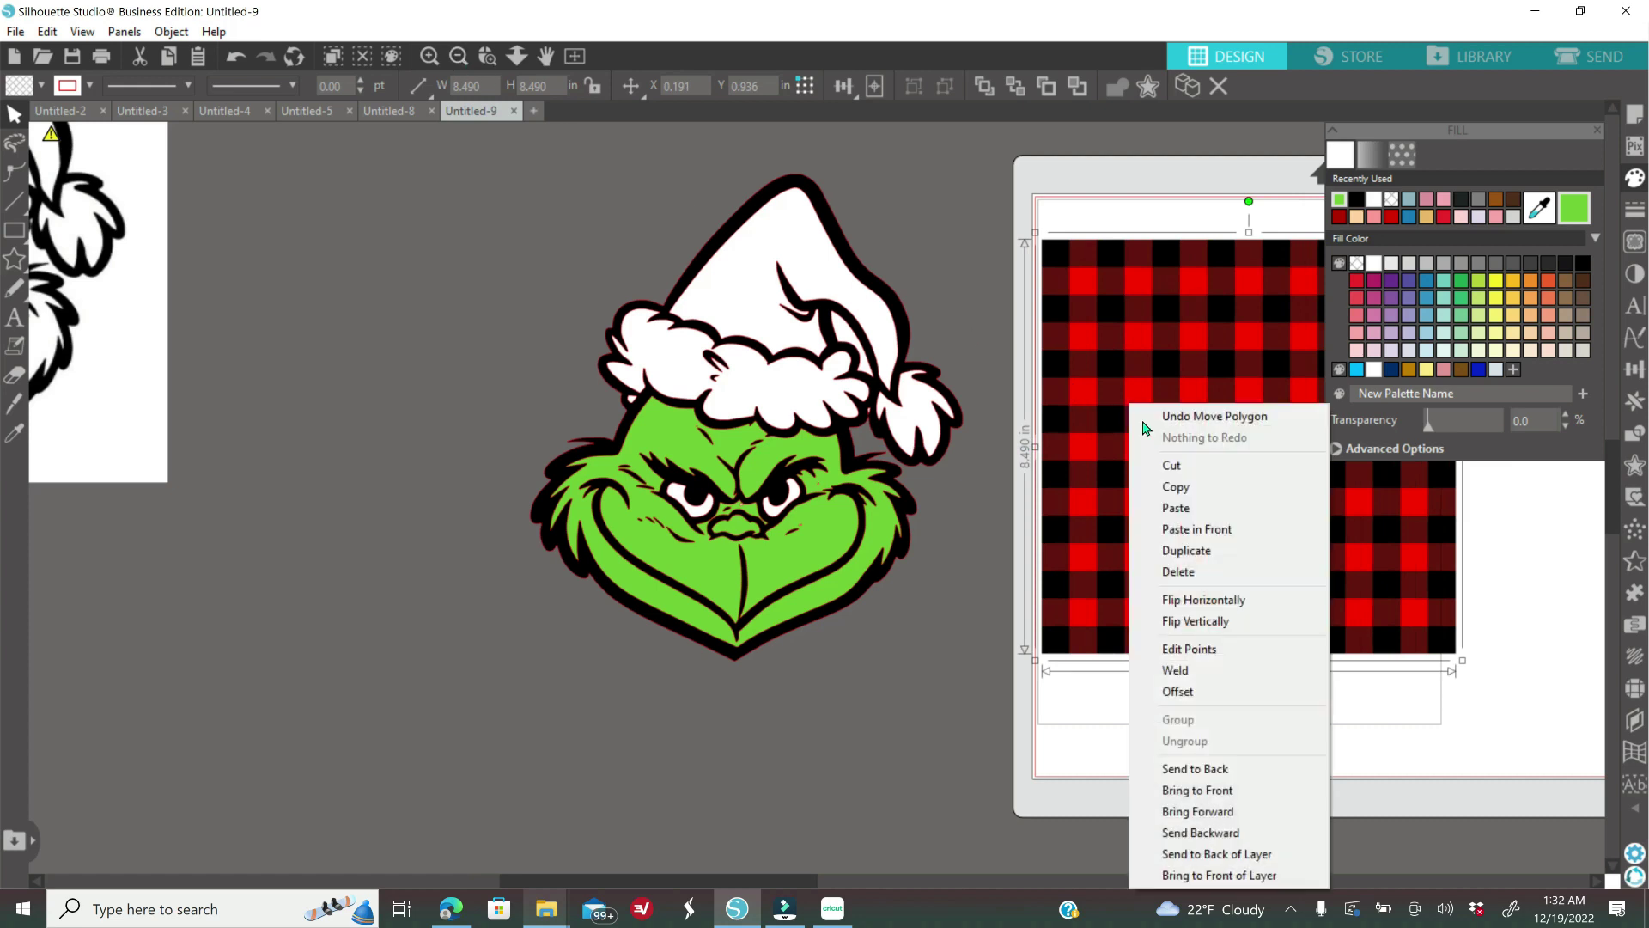
pyautogui.click(1211, 552)
pyautogui.moveTo(1267, 530); pyautogui.dragTo(392, 468)
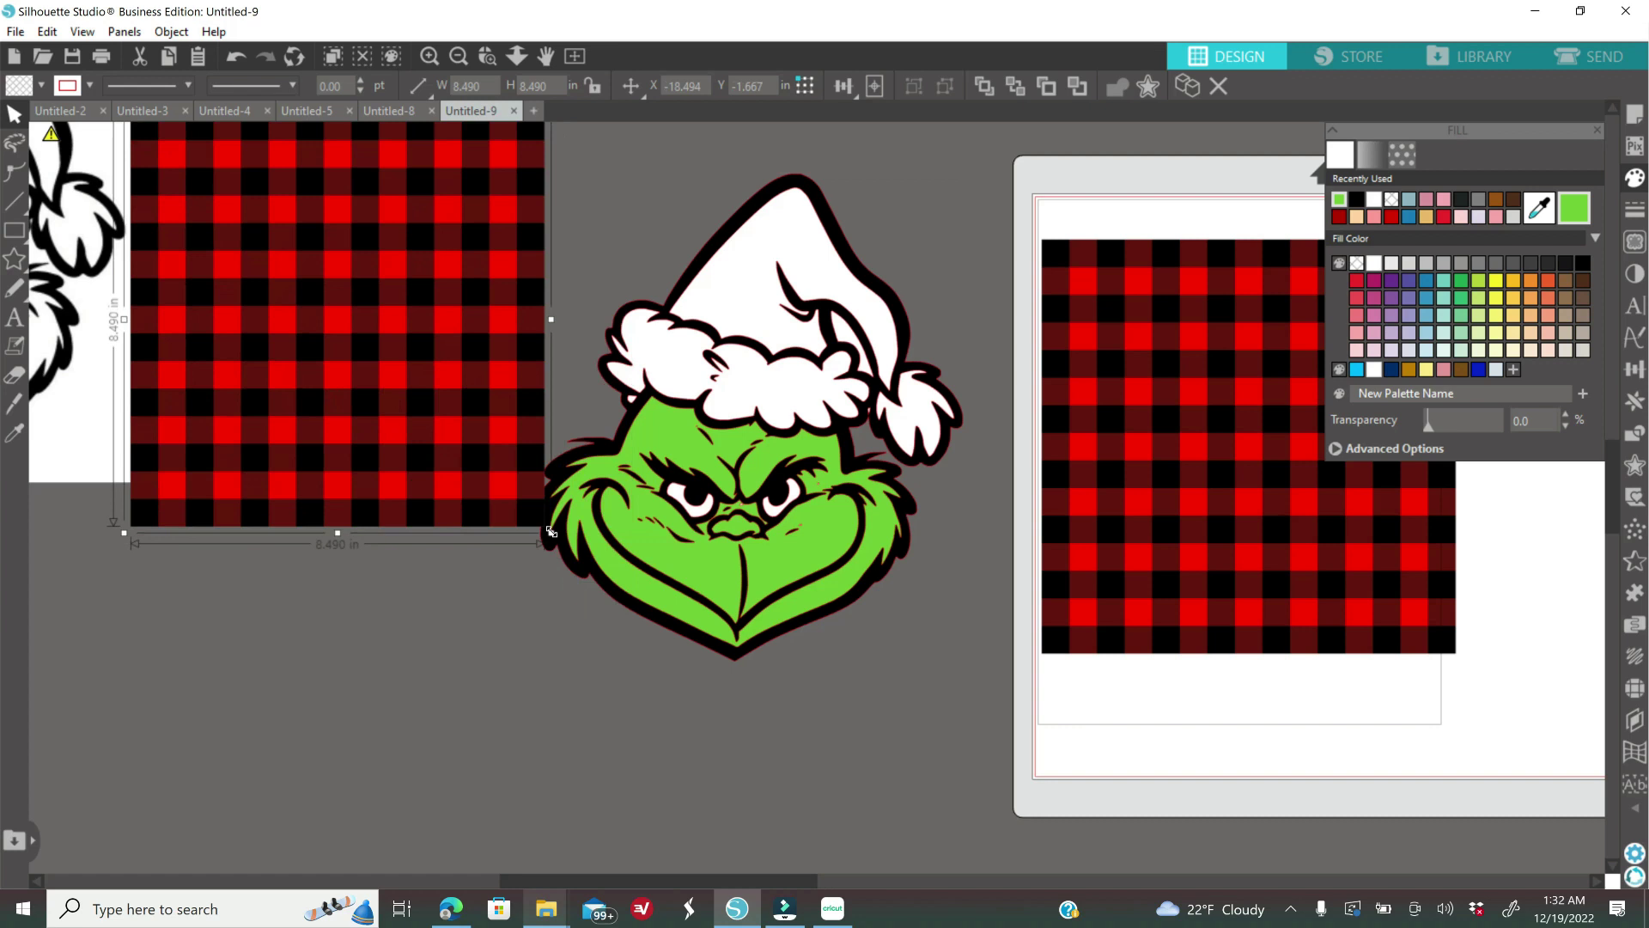
pyautogui.moveTo(551, 531); pyautogui.dragTo(488, 469)
pyautogui.moveTo(403, 397); pyautogui.dragTo(436, 402)
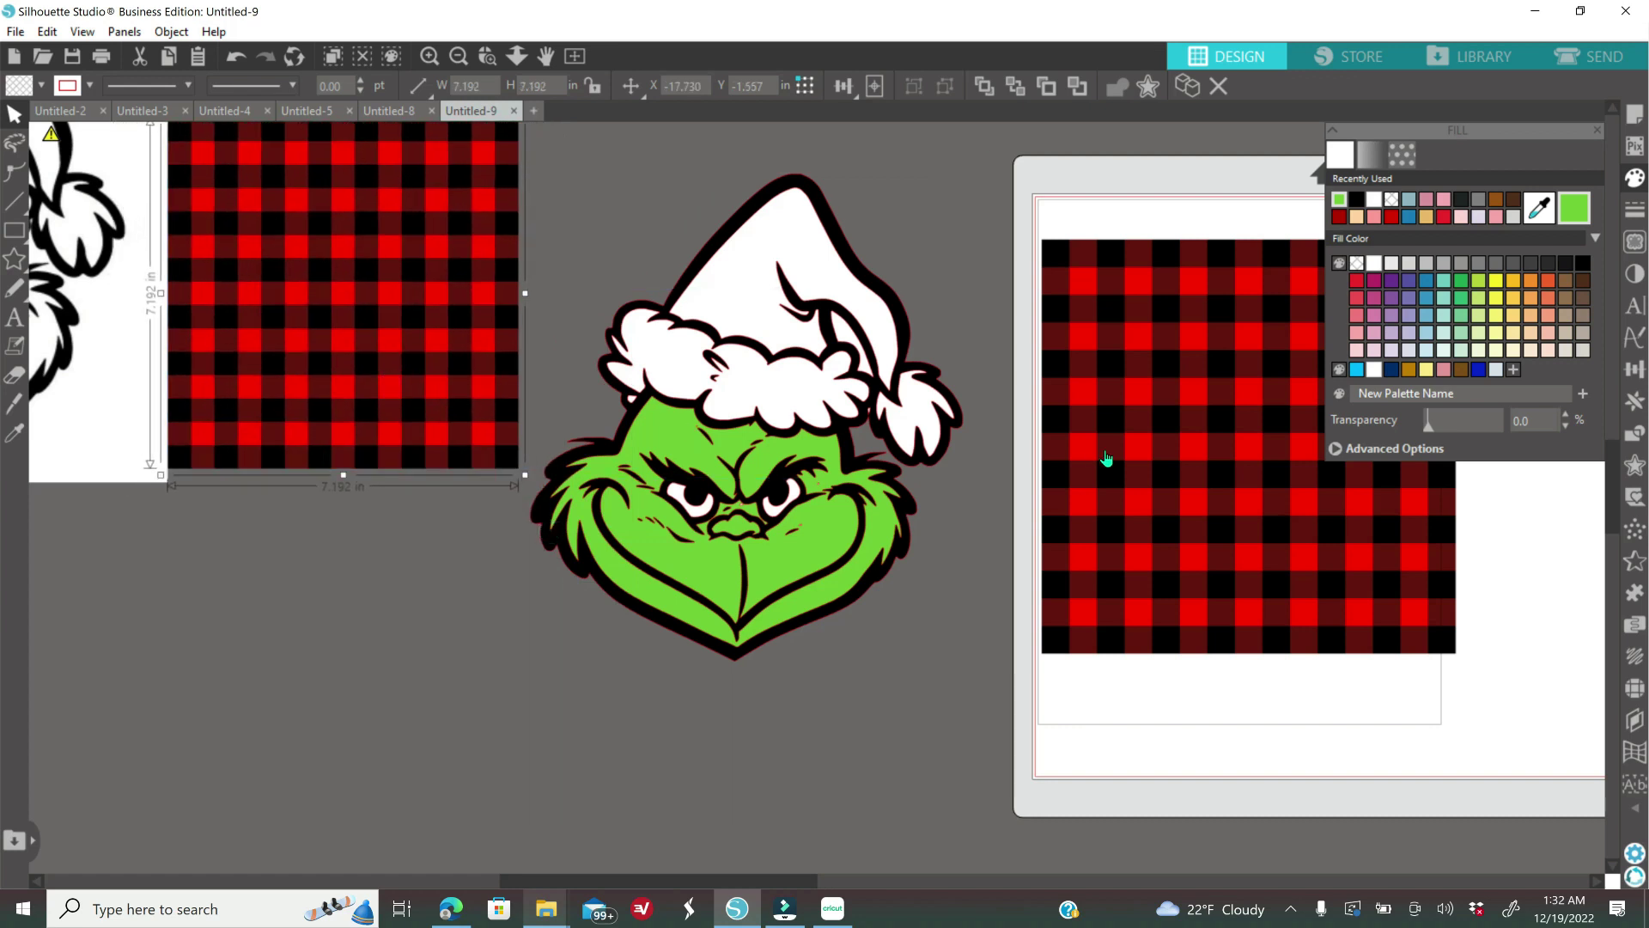
pyautogui.moveTo(525, 477); pyautogui.dragTo(499, 425)
# - Send the original buffalo plaid square to the back and place it behind the Grinch so it covers the hat area
pyautogui.click(1168, 517)
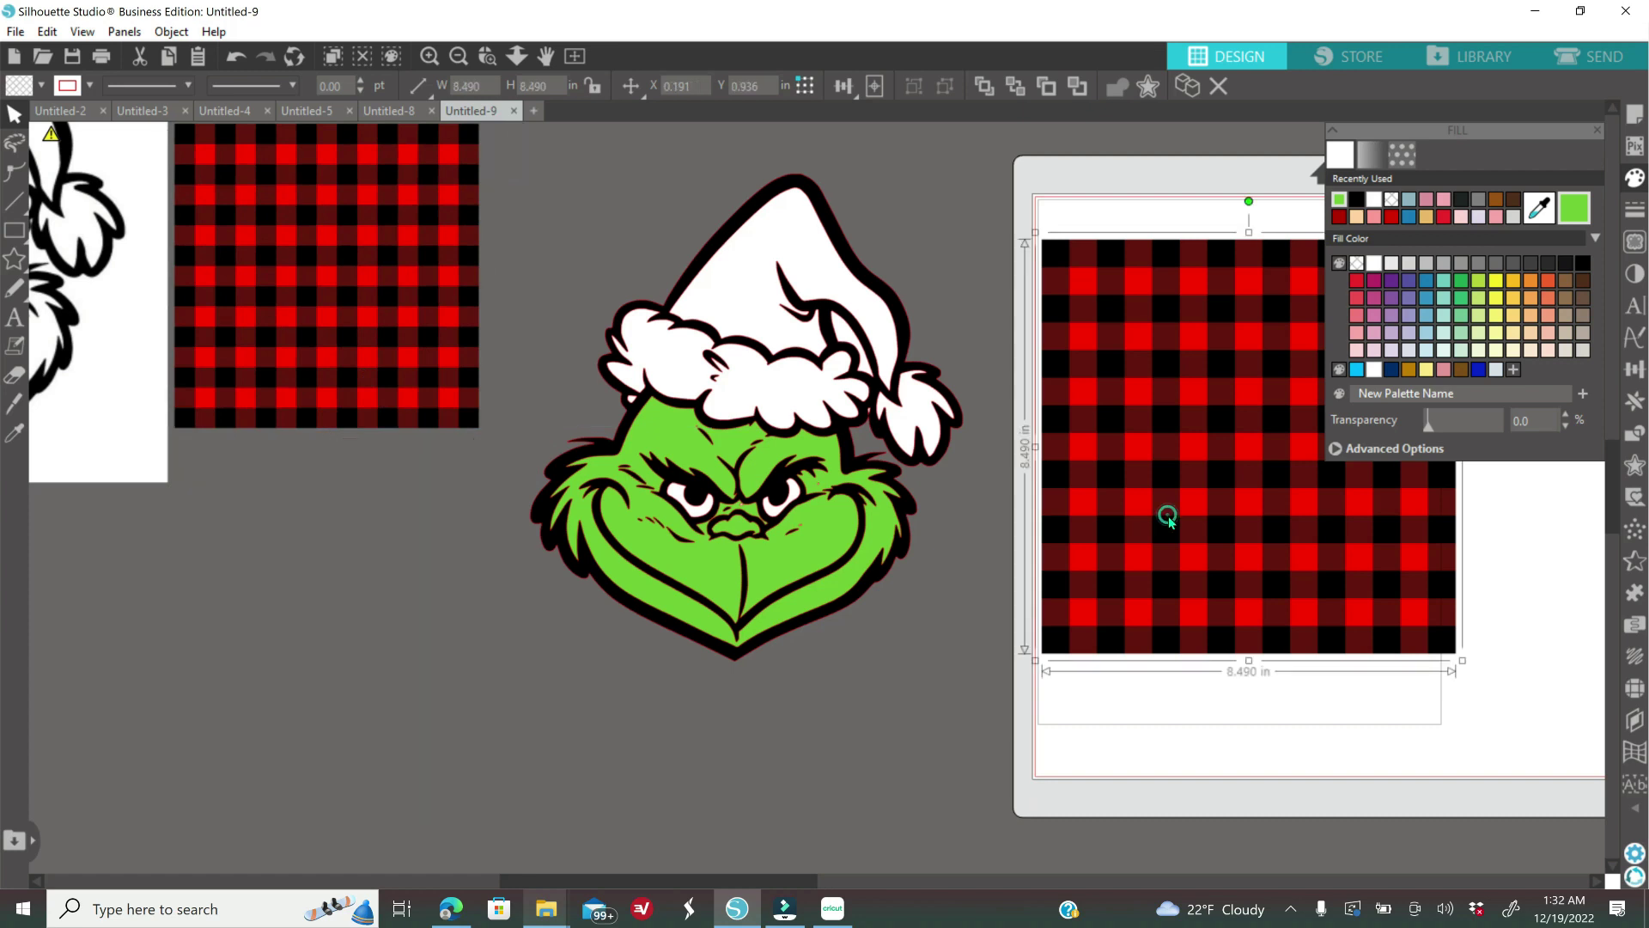
pyautogui.rightClick(1165, 516)
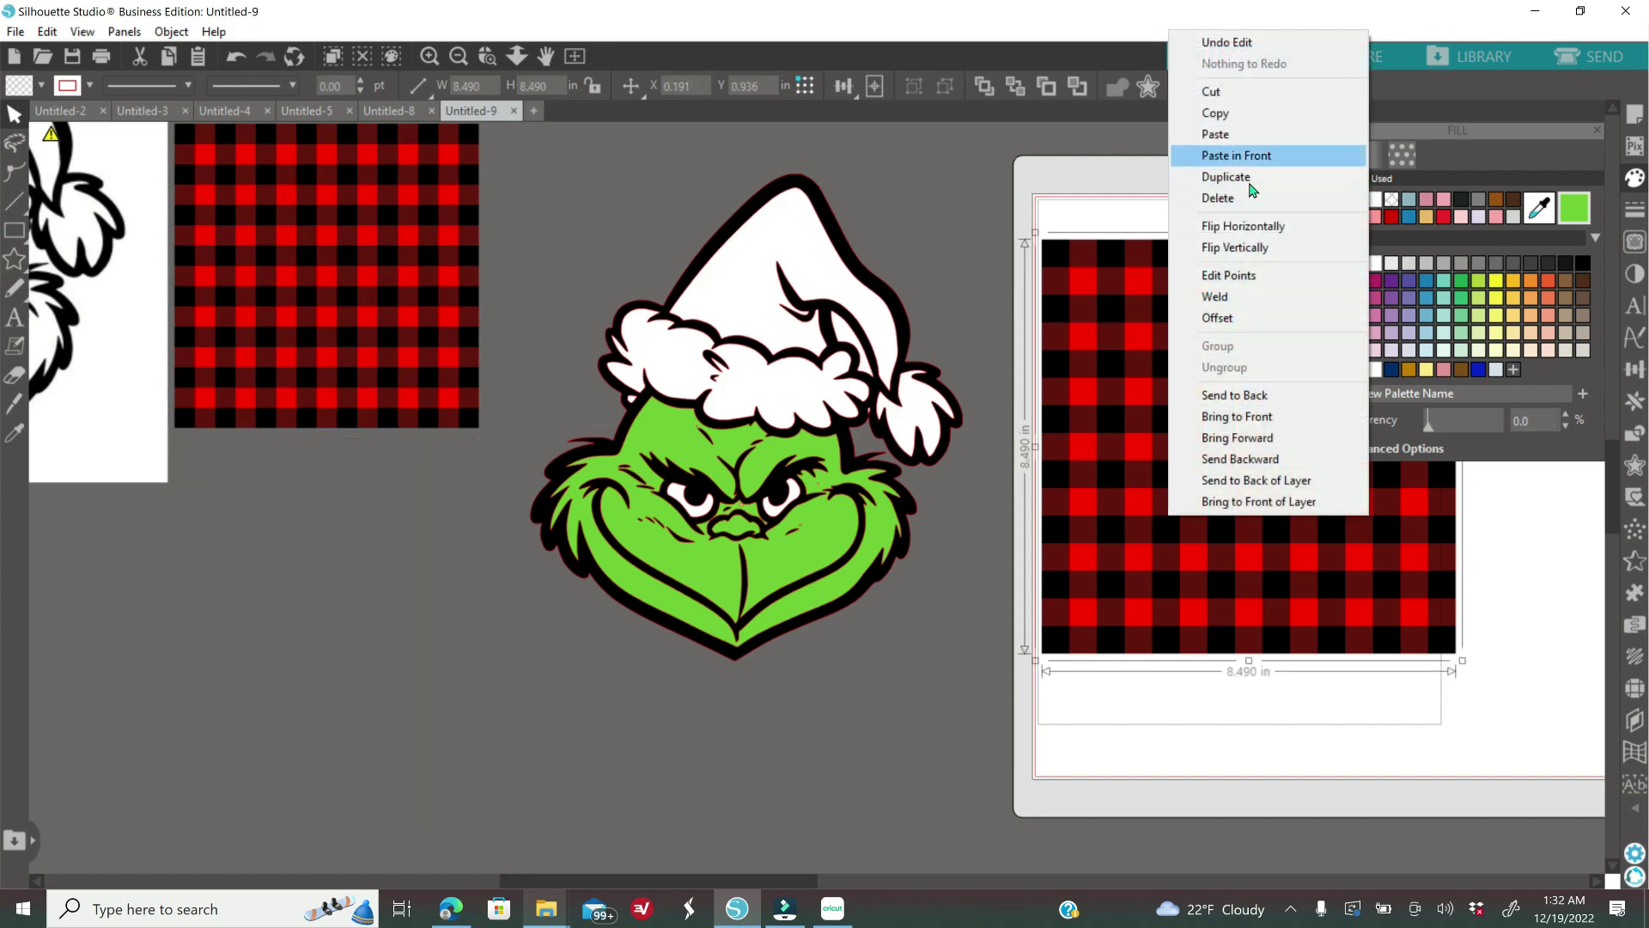
pyautogui.click(1241, 397)
pyautogui.moveTo(1248, 521); pyautogui.dragTo(808, 456)
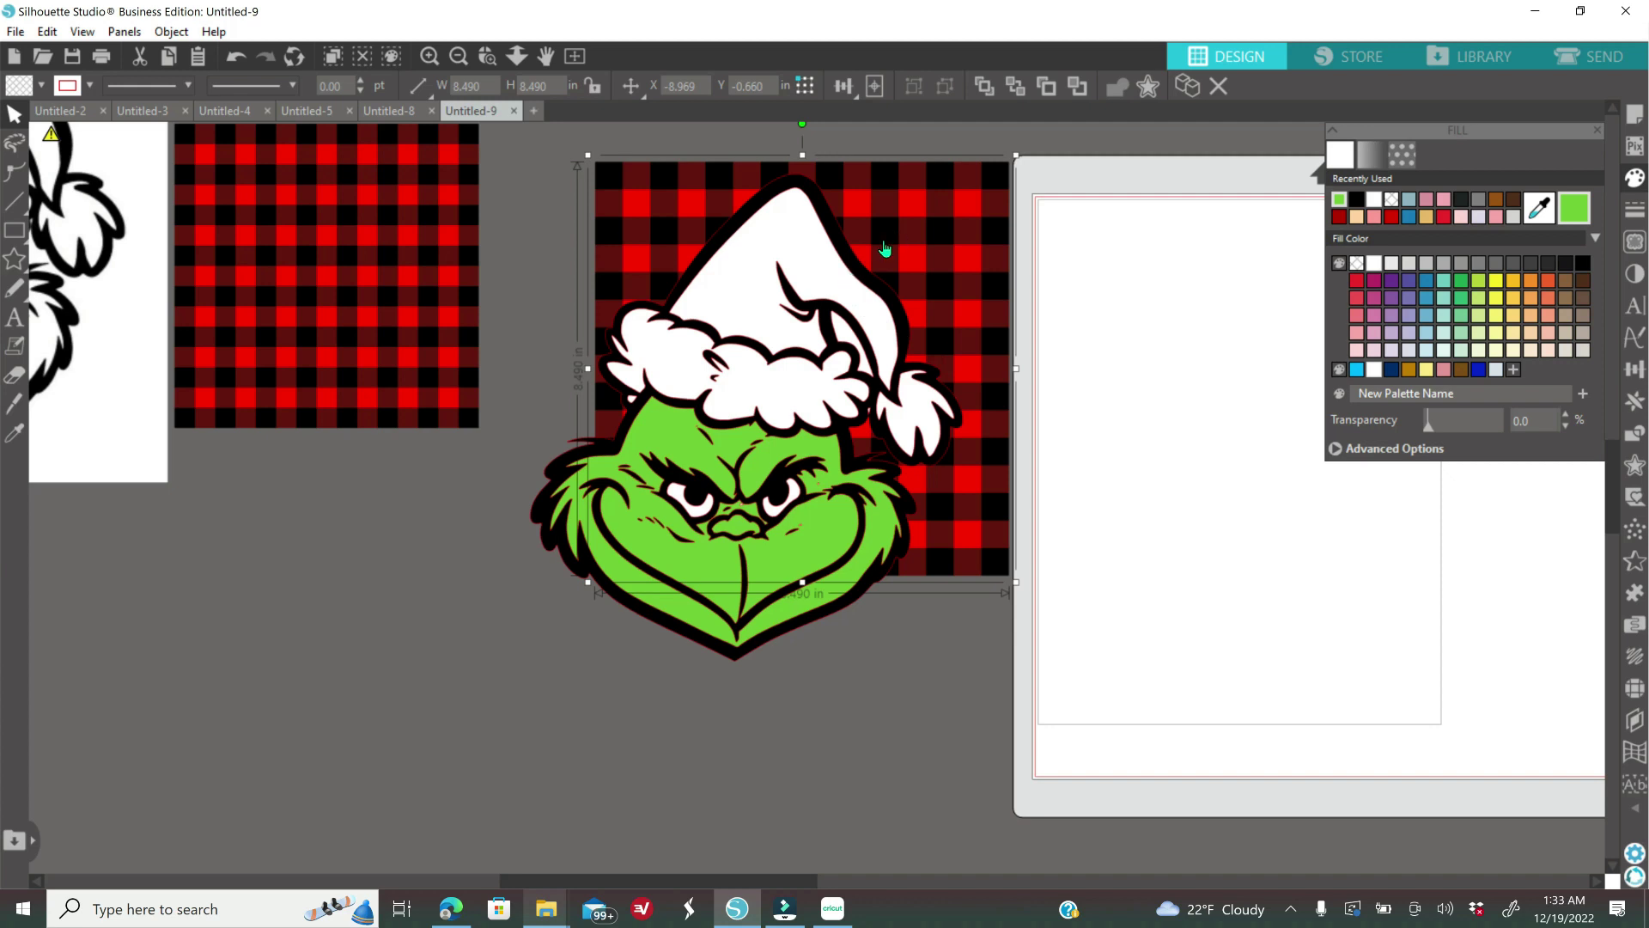
# - Crop the buffalo plaid to the shape of the white hat piece
pyautogui.keyDown('shift'); pyautogui.click(772, 237); pyautogui.keyUp('shift')
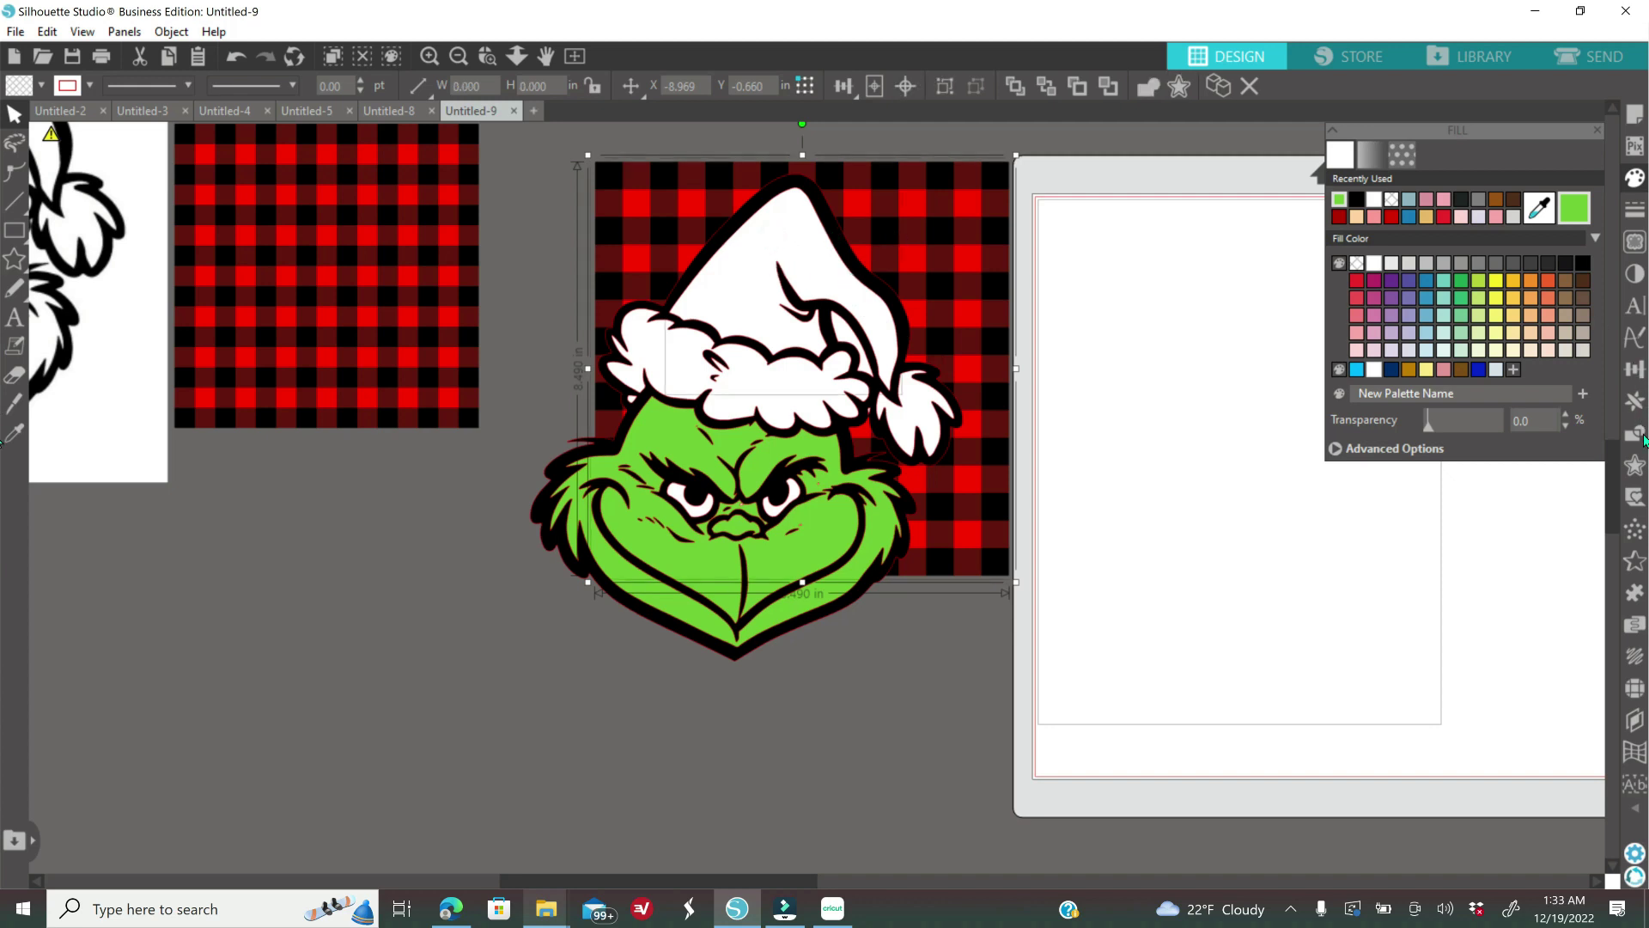
pyautogui.click(1634, 432)
pyautogui.click(1496, 250)
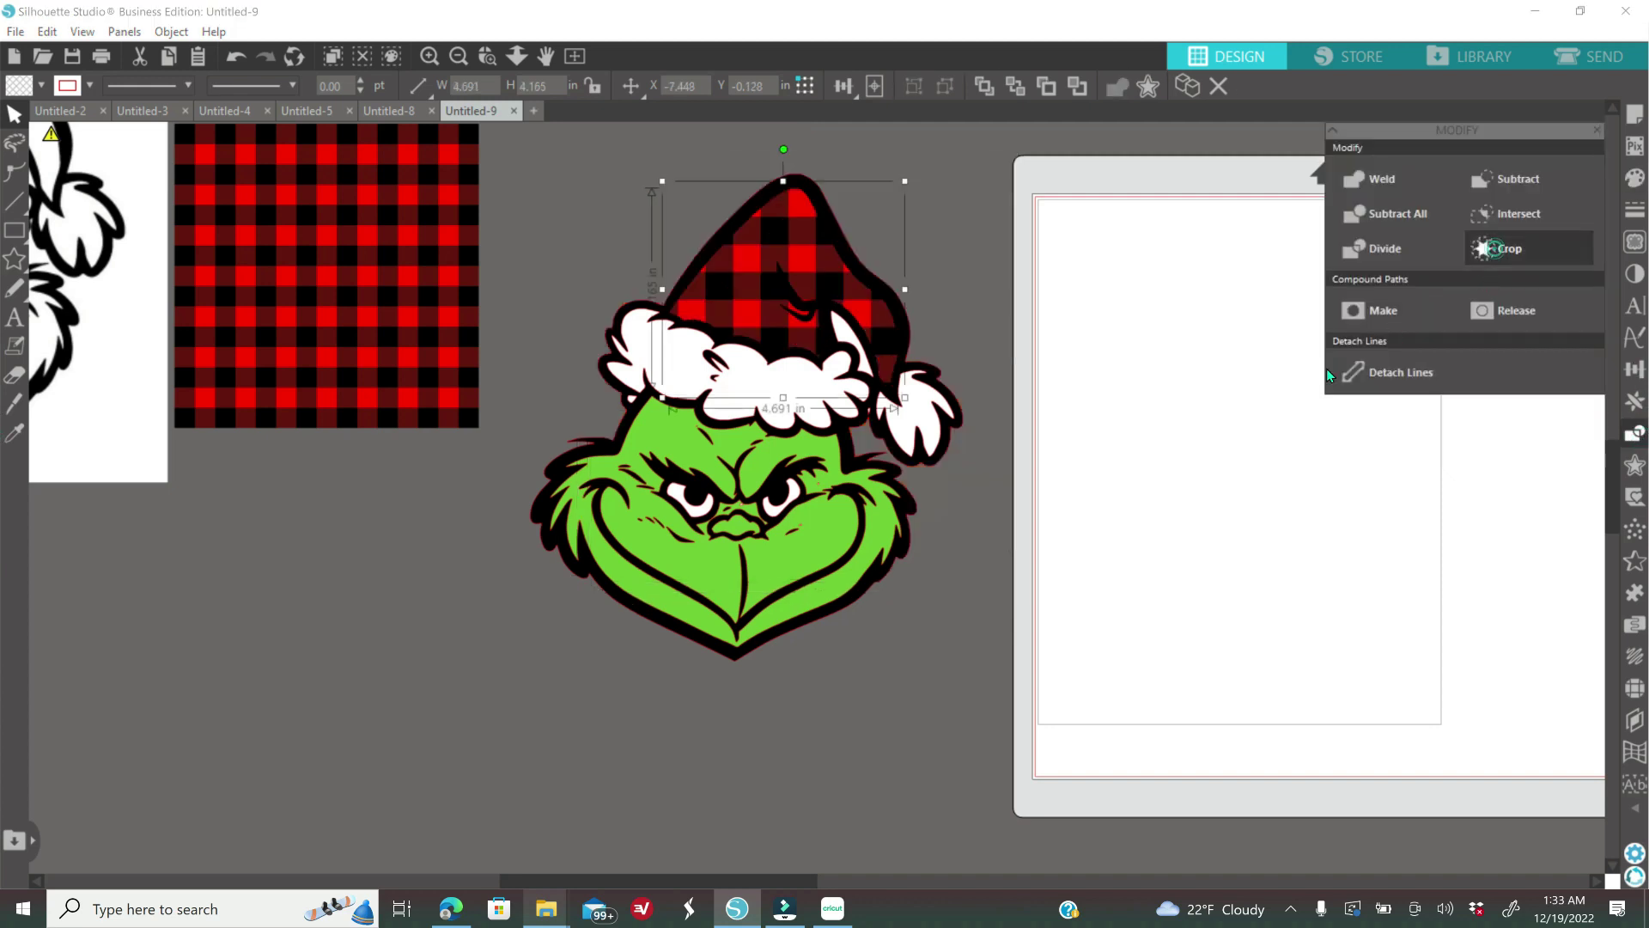
pyautogui.click(1189, 454)
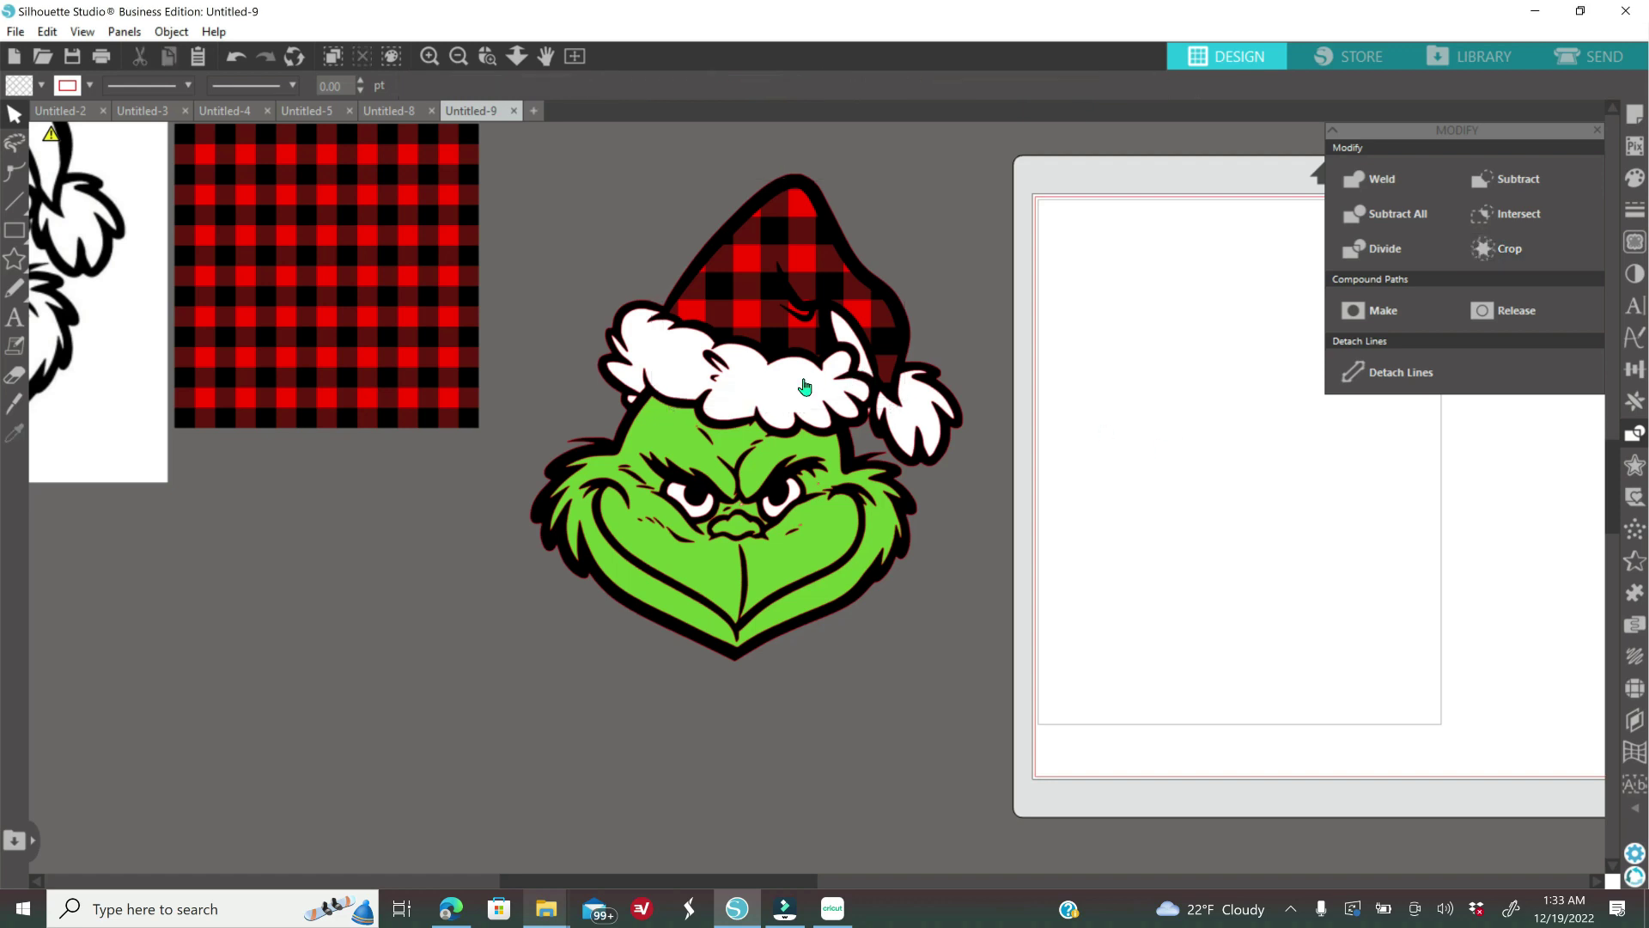
# - Subtract the white sliver between the hat's drooping tail and the fur brim from the black outline layer
pyautogui.click(491, 55)
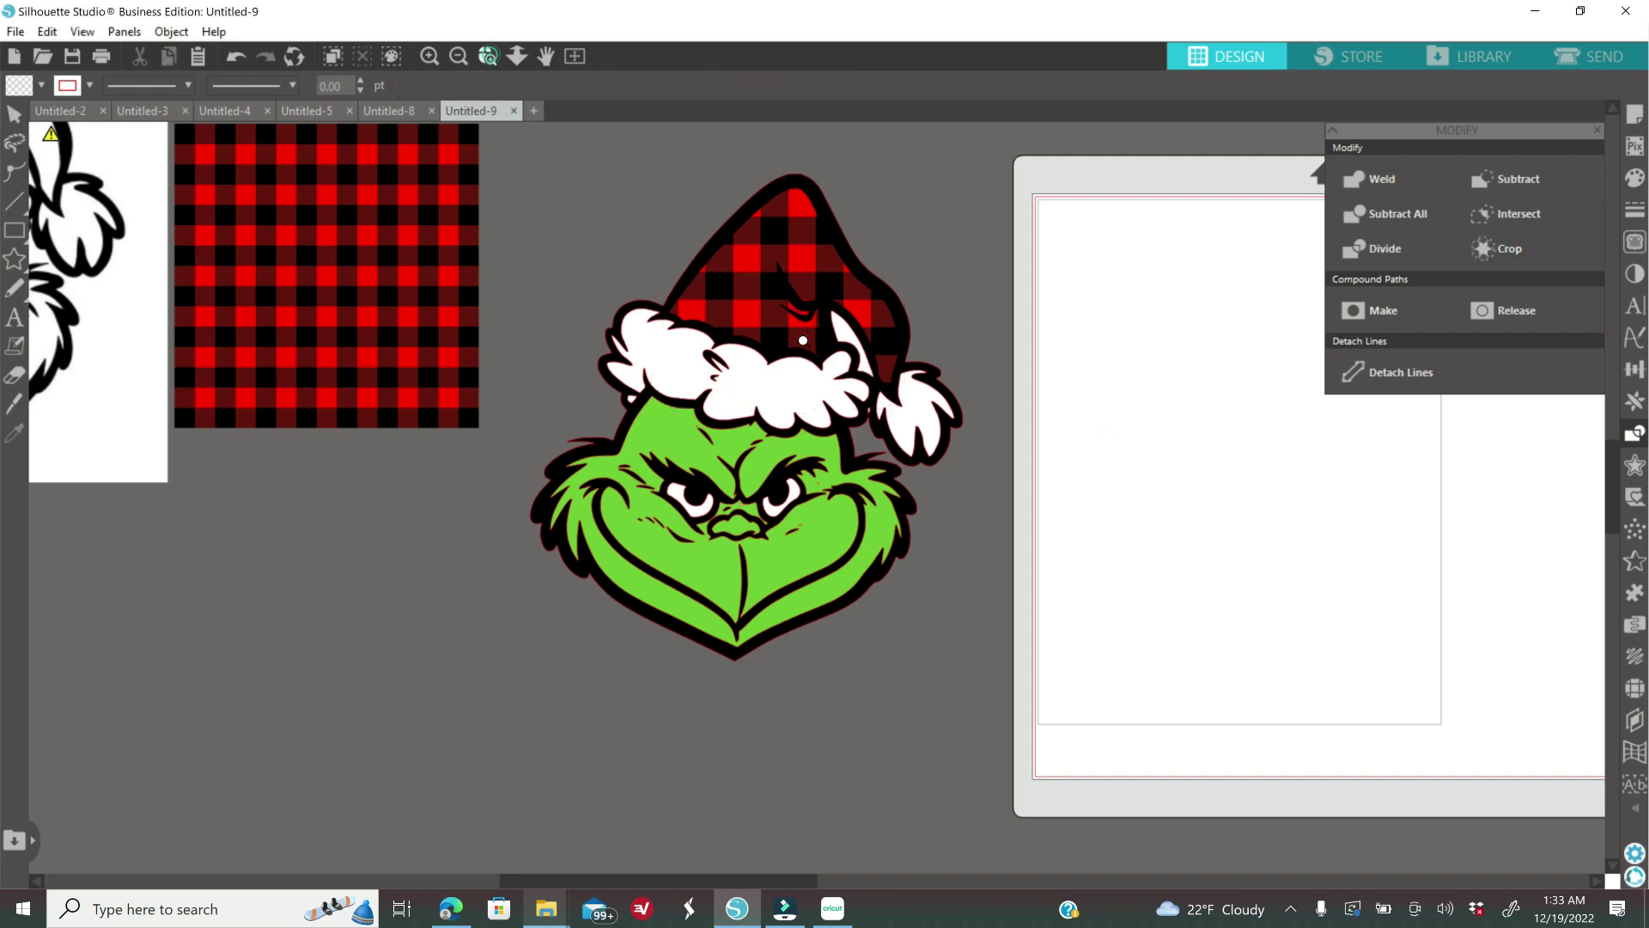
pyautogui.click(859, 356)
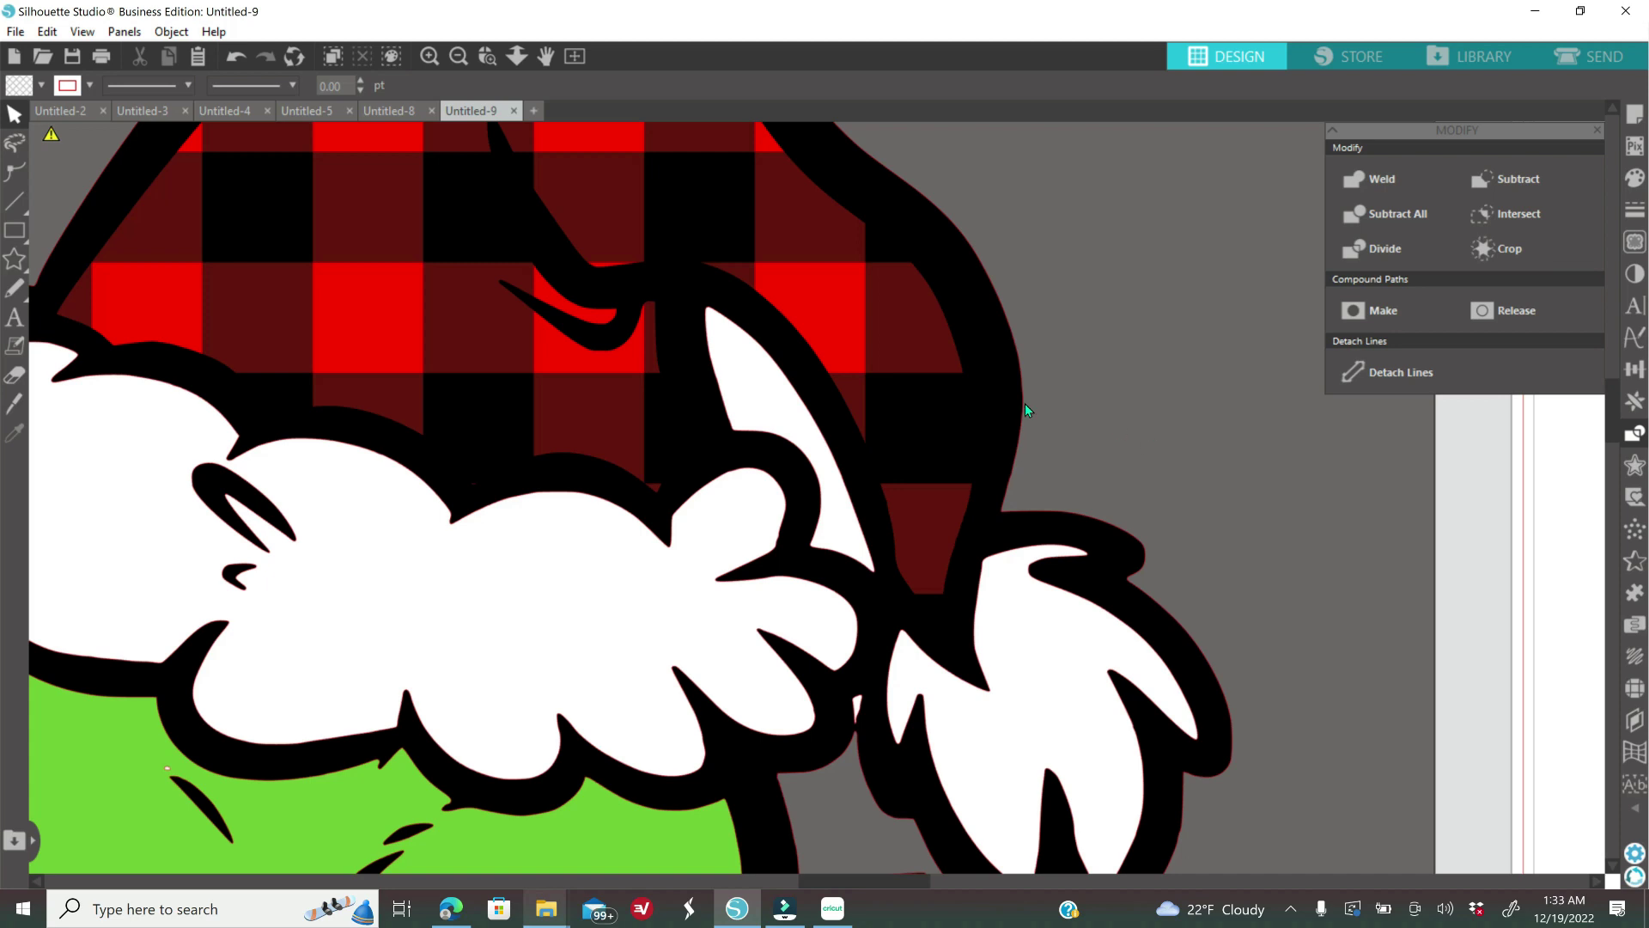
pyautogui.scroll(-1, 1025, 410)
pyautogui.click(743, 360)
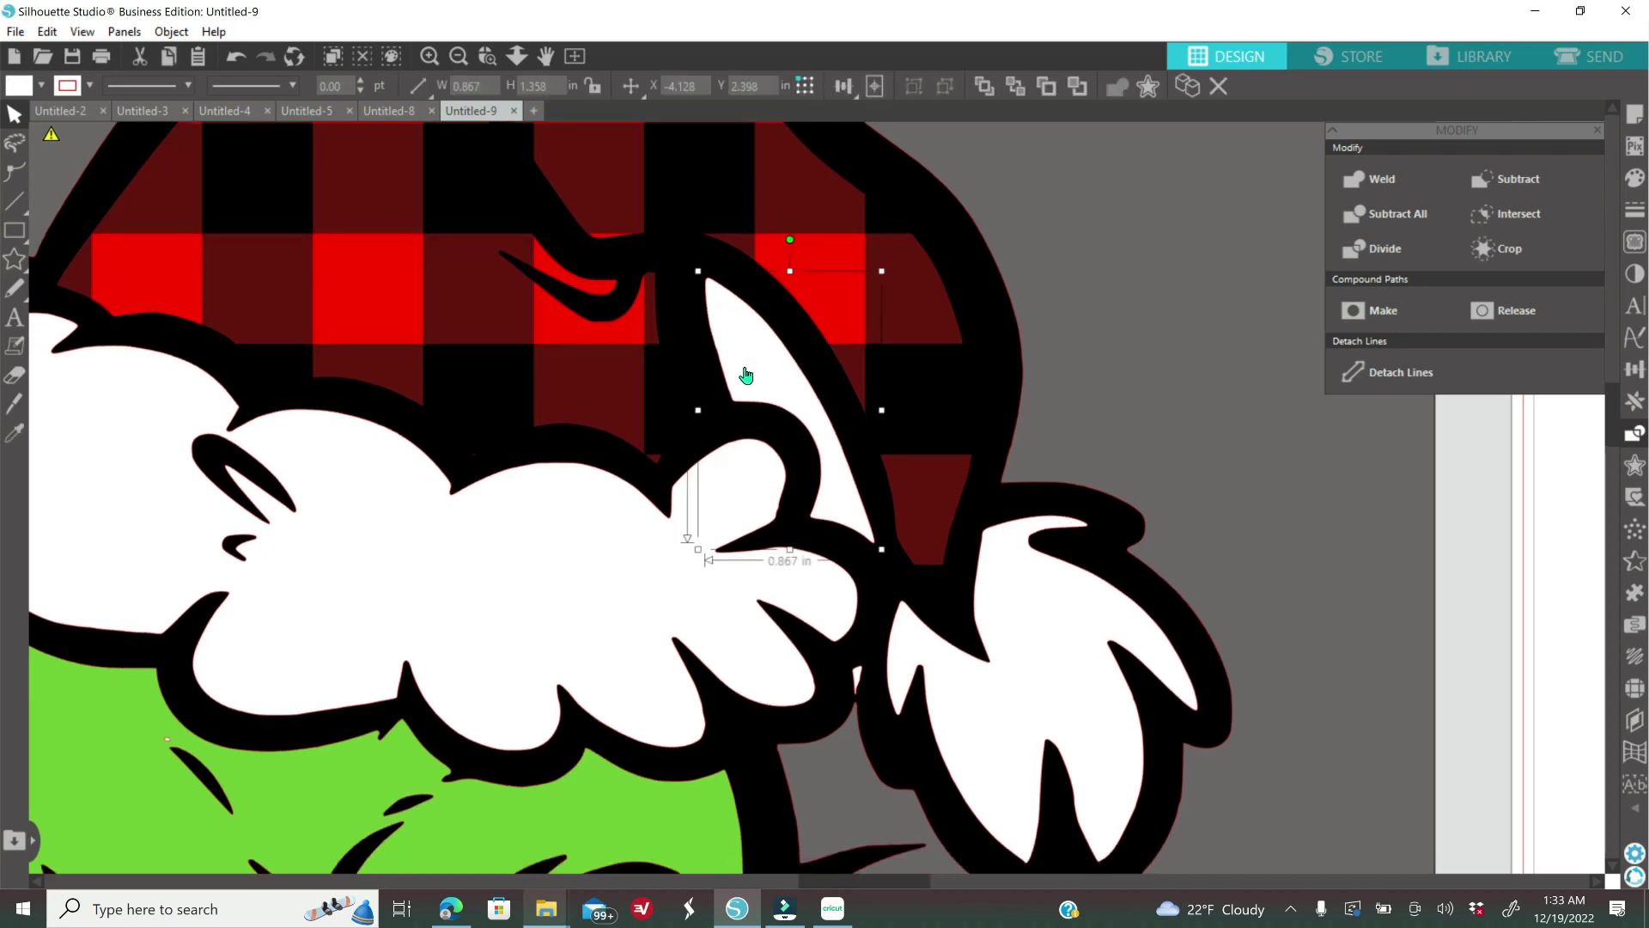
pyautogui.keyDown('shift'); pyautogui.click(747, 288); pyautogui.keyUp('shift')
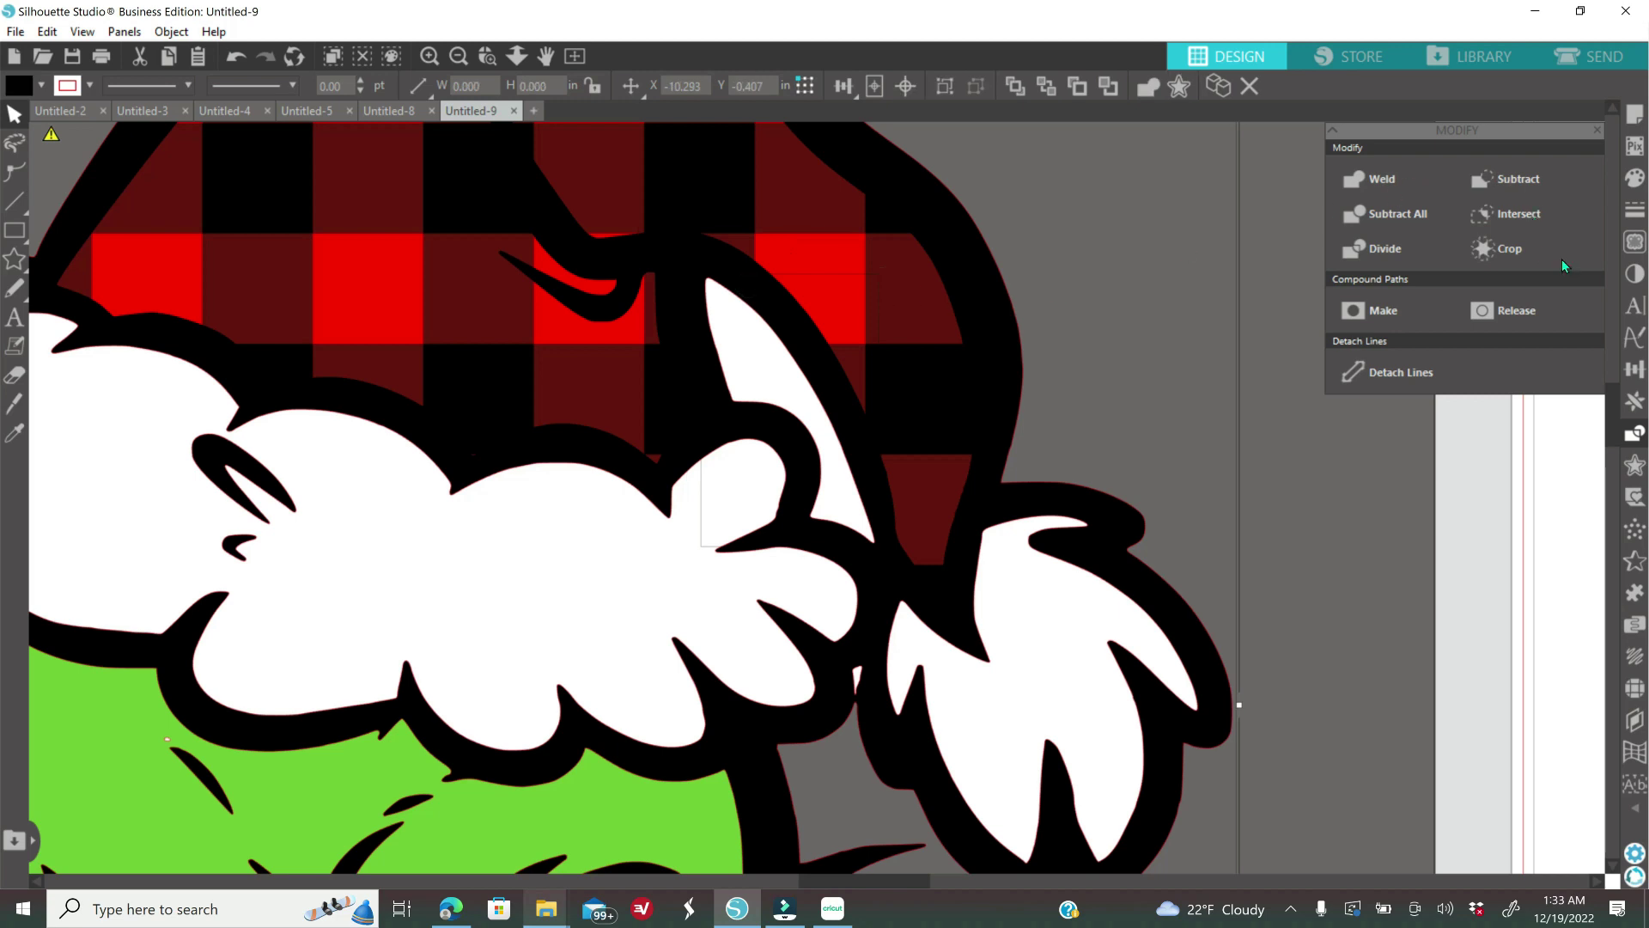
pyautogui.click(1504, 179)
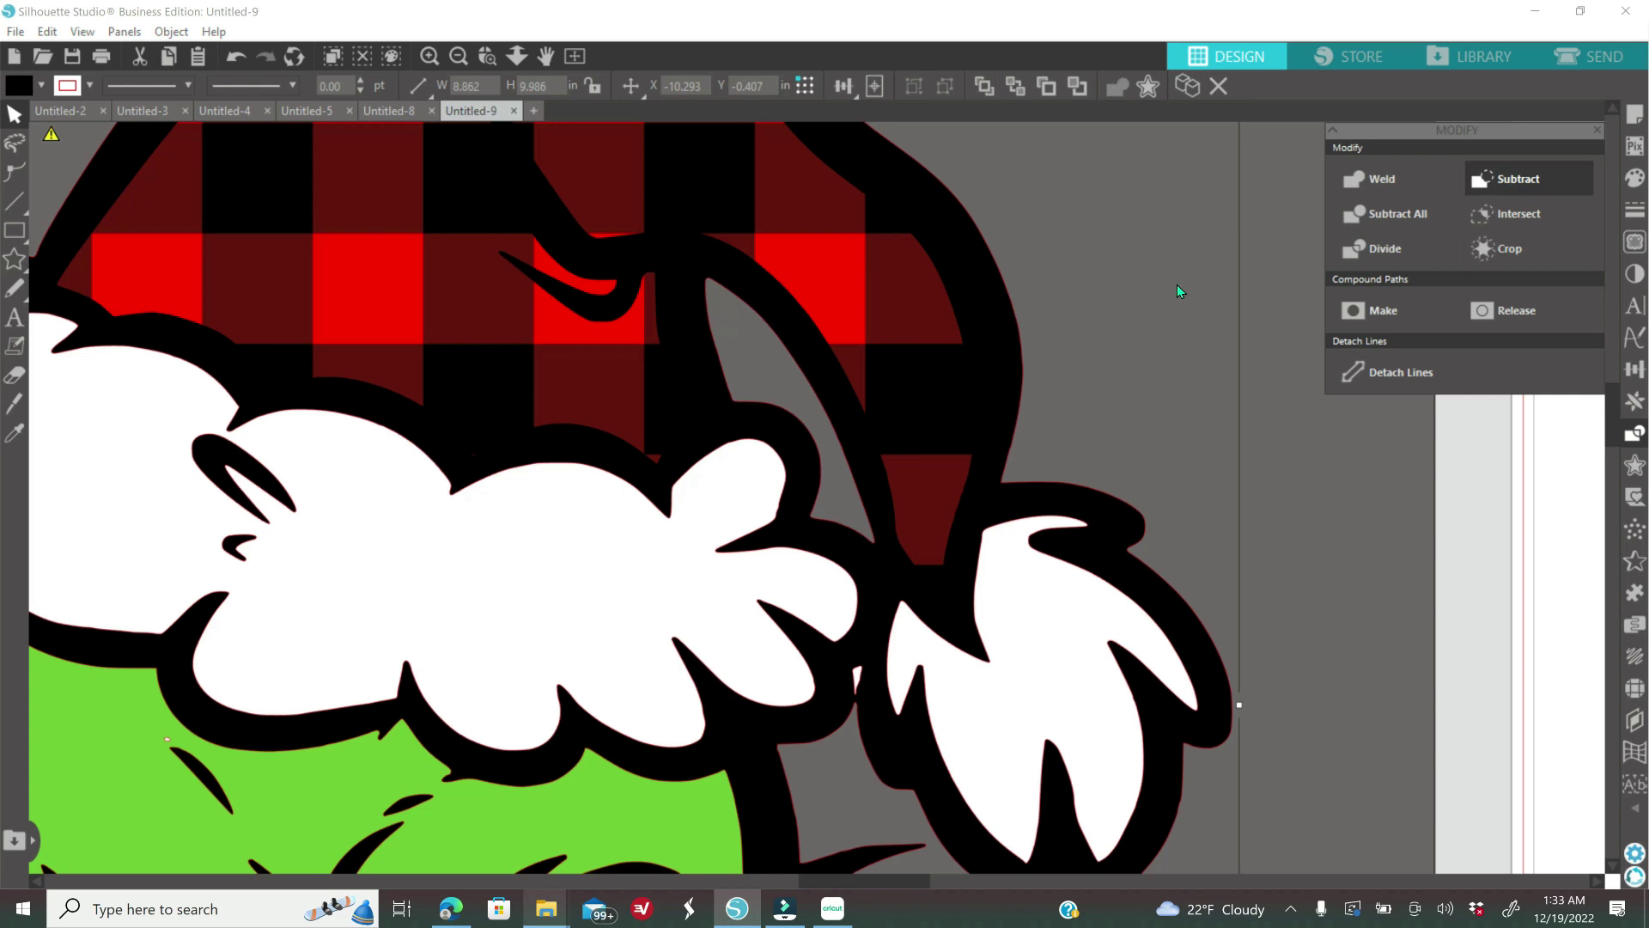
pyautogui.click(1357, 546)
# - Subtract the tiny white gap between the fur brim and the pom-pom from the black outline layer
pyautogui.click(858, 679)
pyautogui.keyDown('shift'); pyautogui.click(889, 754); pyautogui.keyUp('shift')
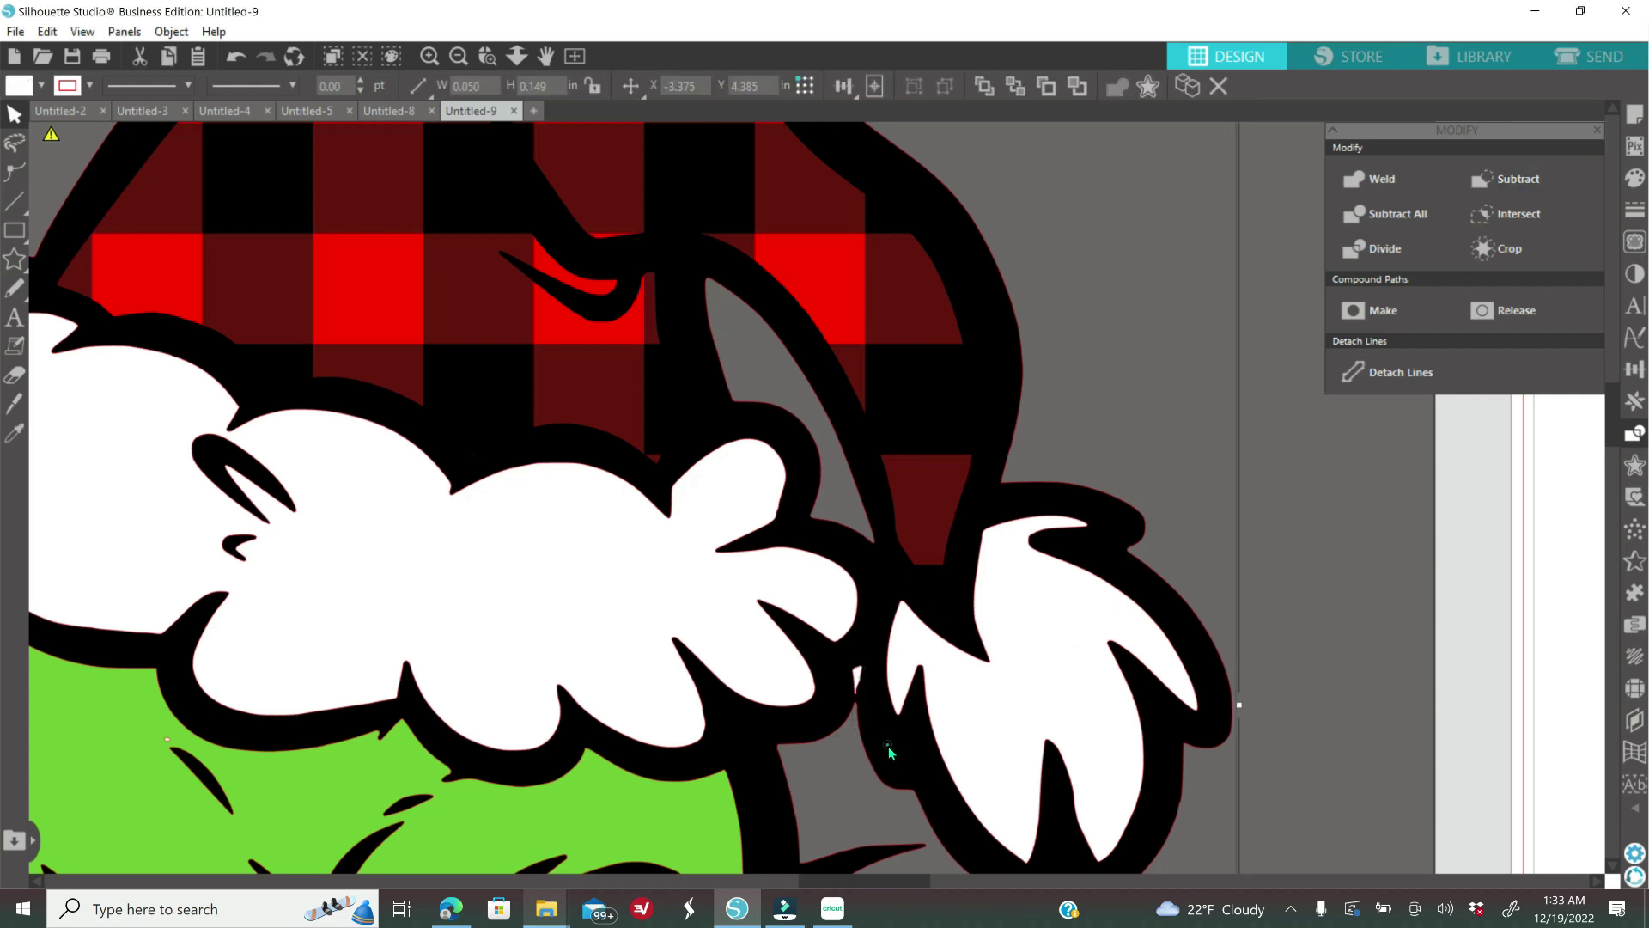
pyautogui.click(1503, 177)
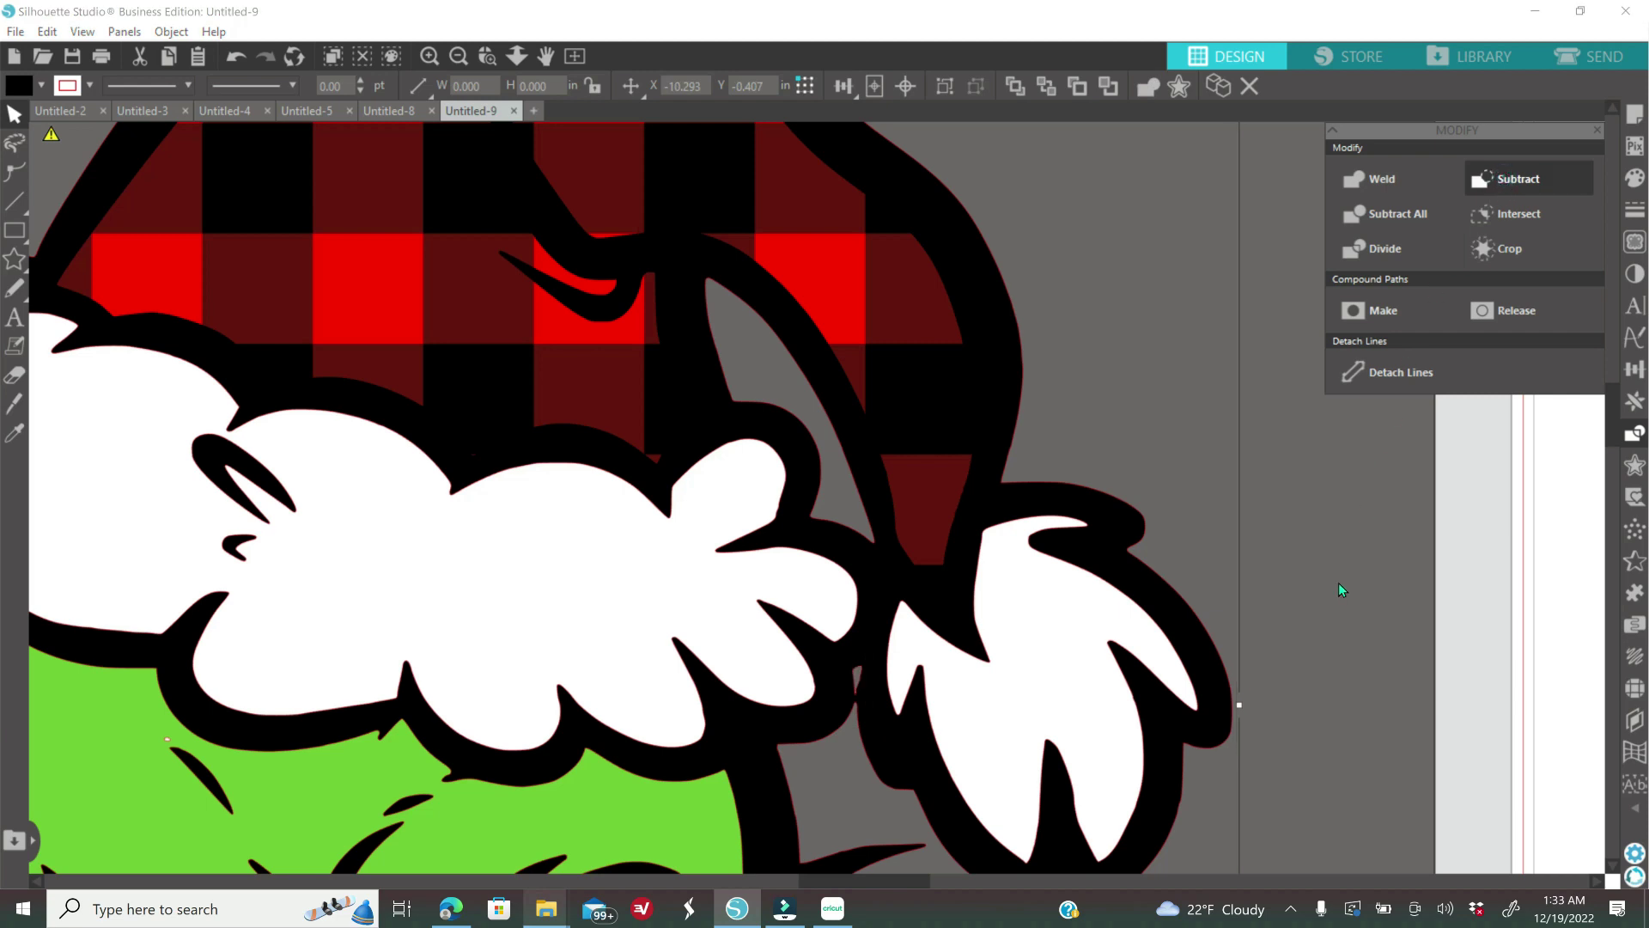
# - Group the white fur brim, its small piece at the brim's lower edge and the pom-pom
pyautogui.click(458, 57)
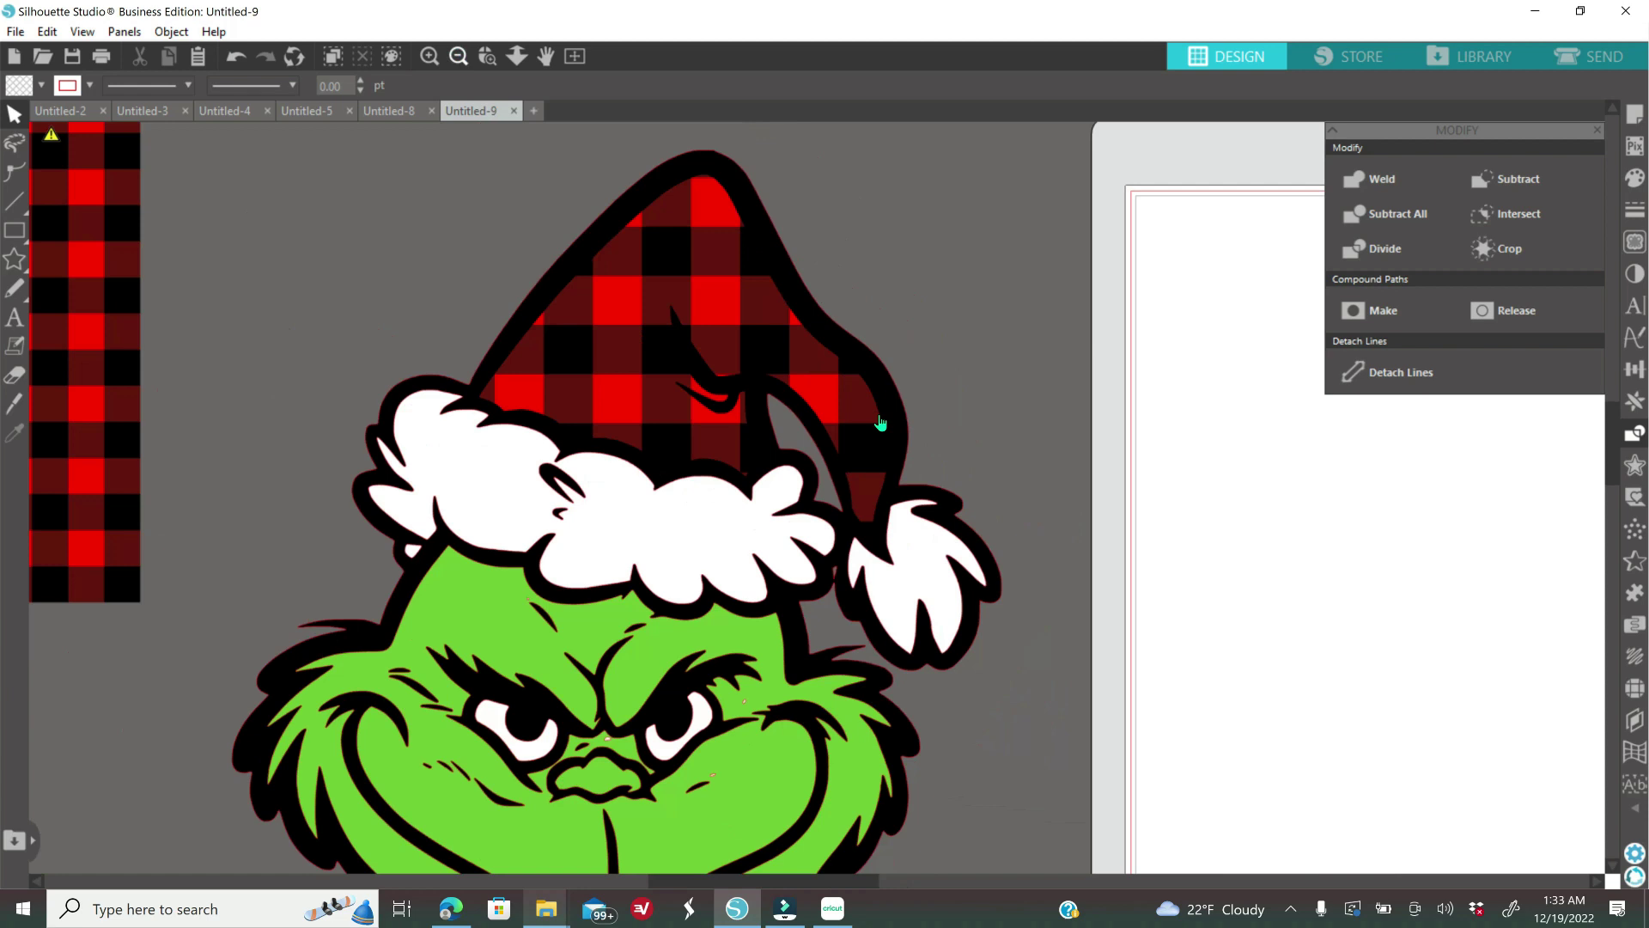
pyautogui.scroll(-1, 880, 423)
pyautogui.click(459, 57)
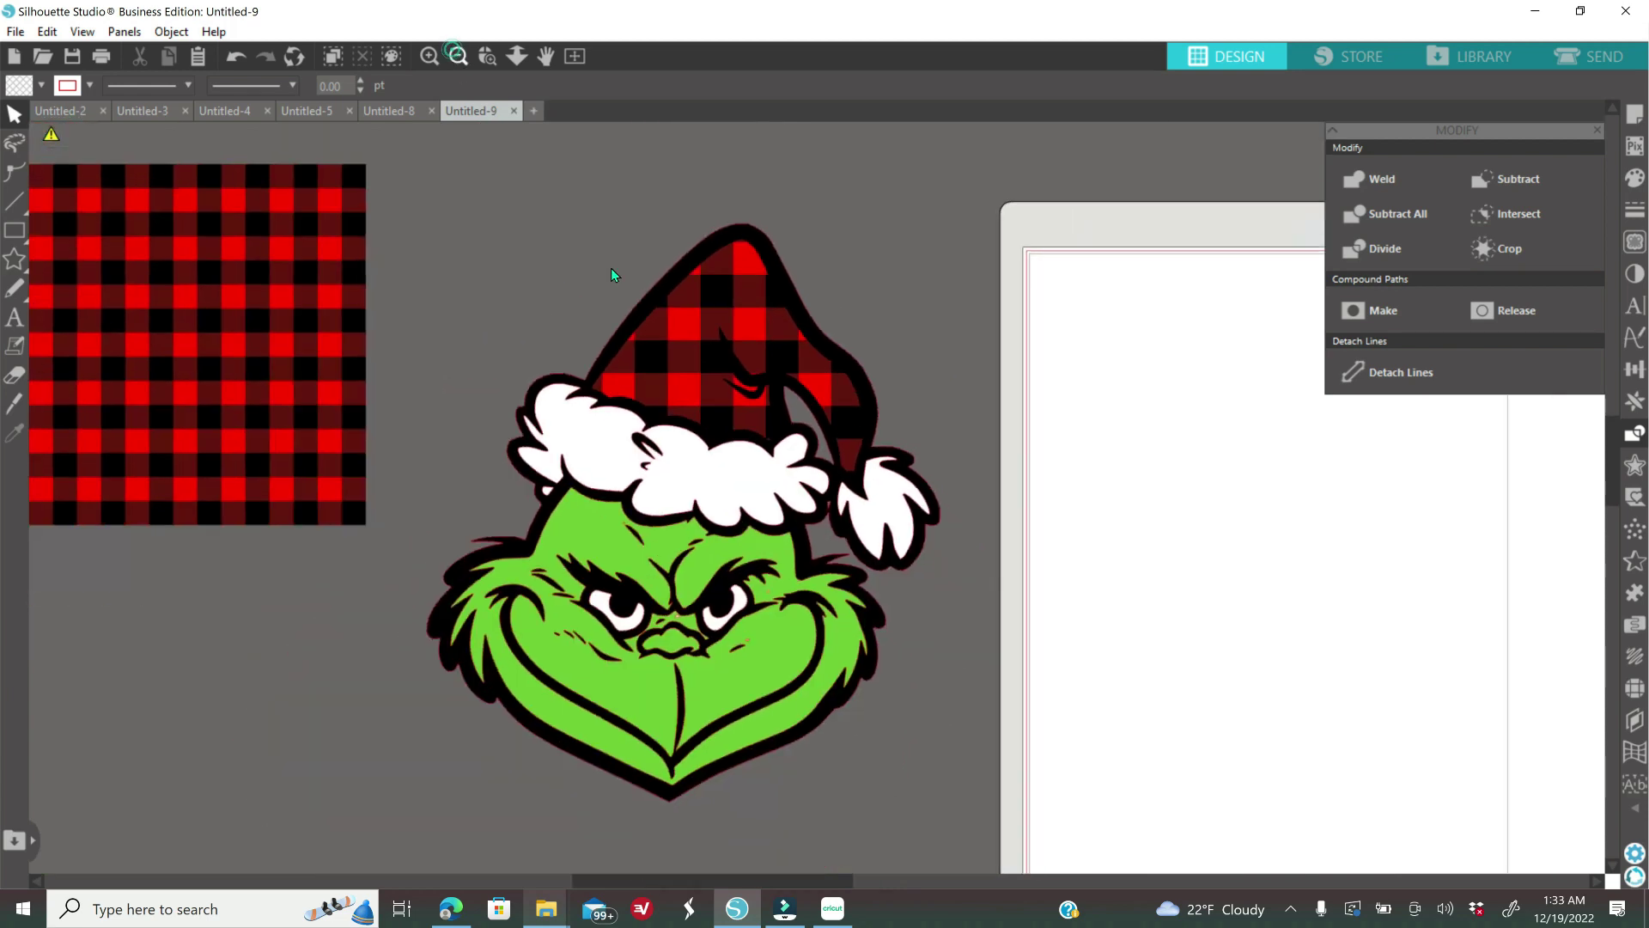
pyautogui.scroll(-1, 742, 551)
pyautogui.scroll(-1, 742, 550)
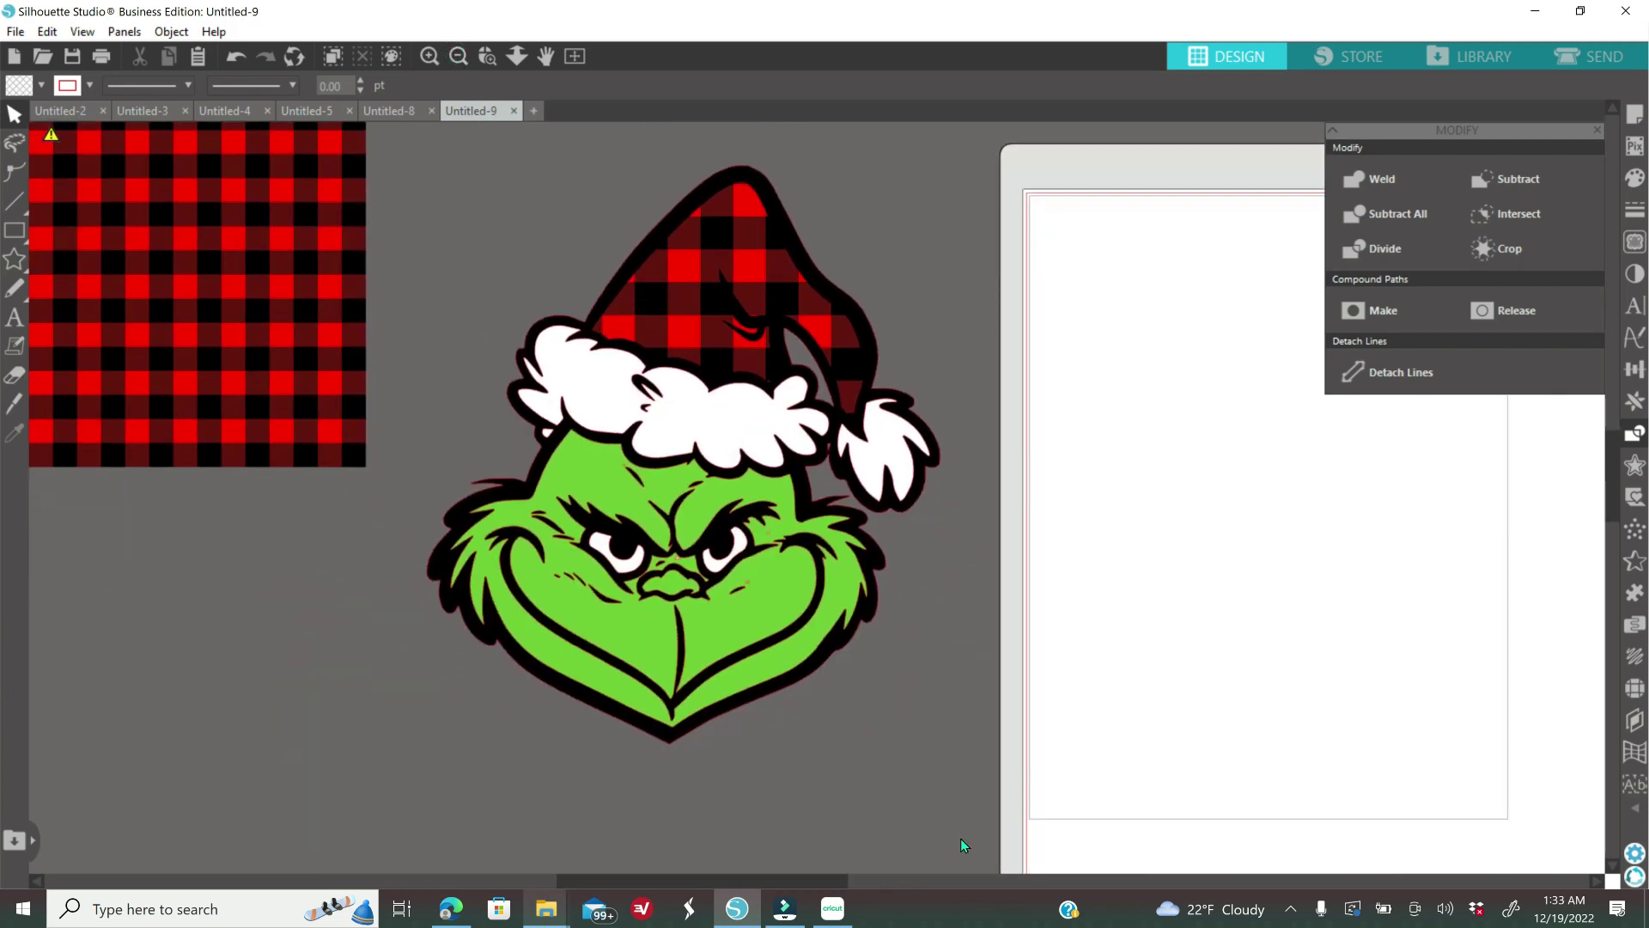
pyautogui.moveTo(823, 882); pyautogui.dragTo(777, 868)
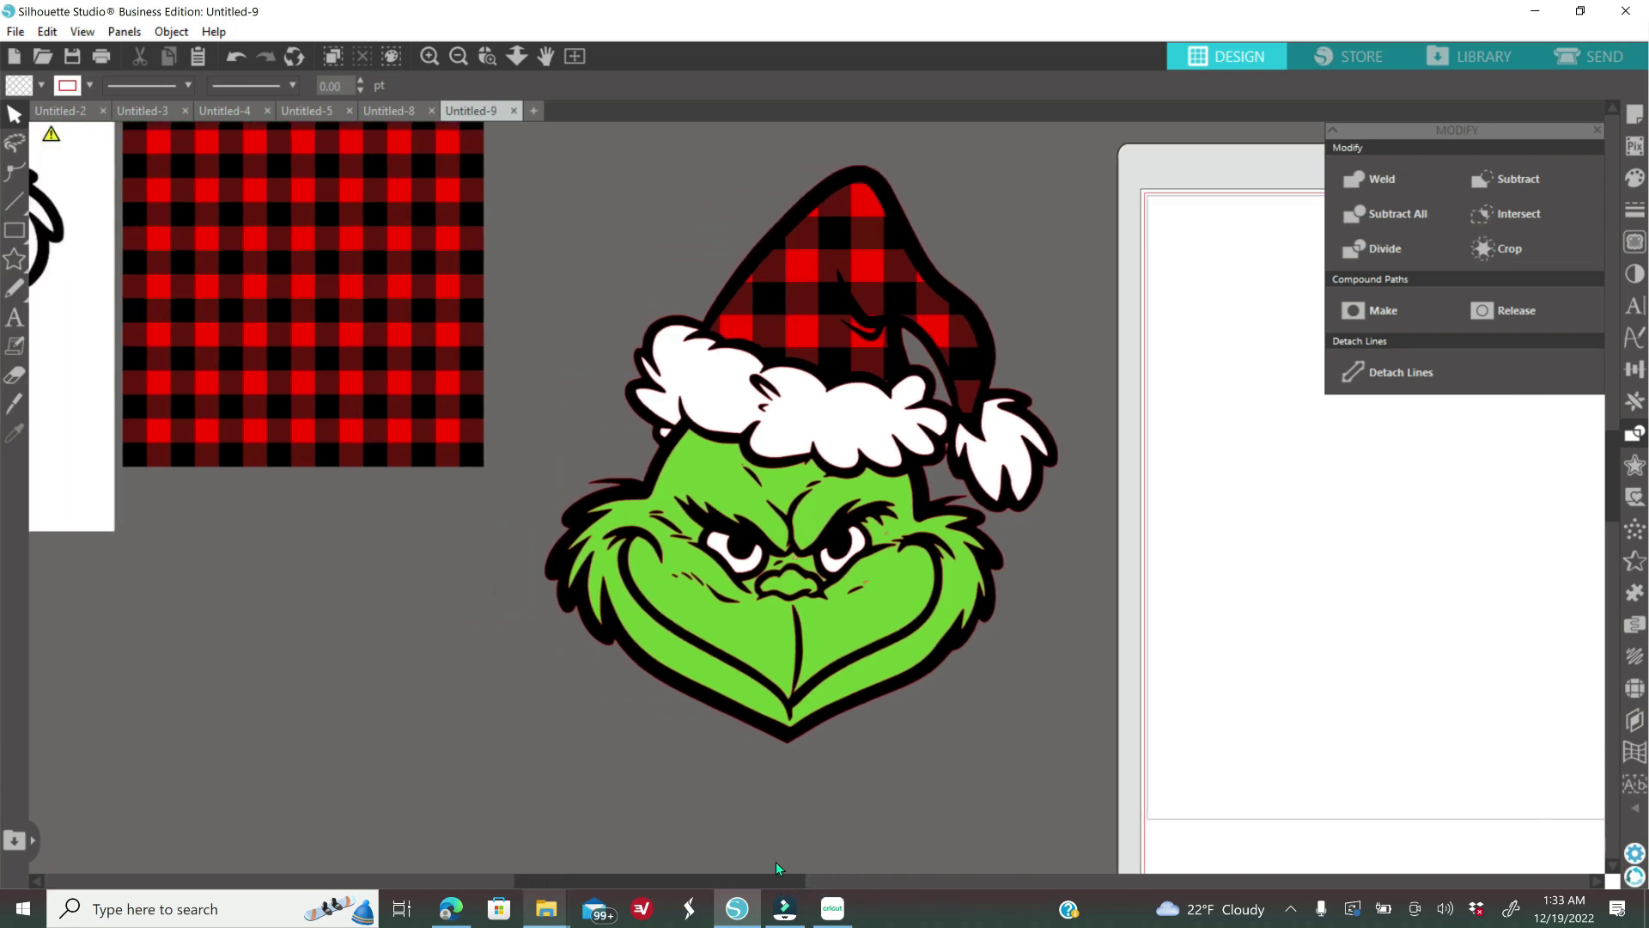
pyautogui.click(665, 438)
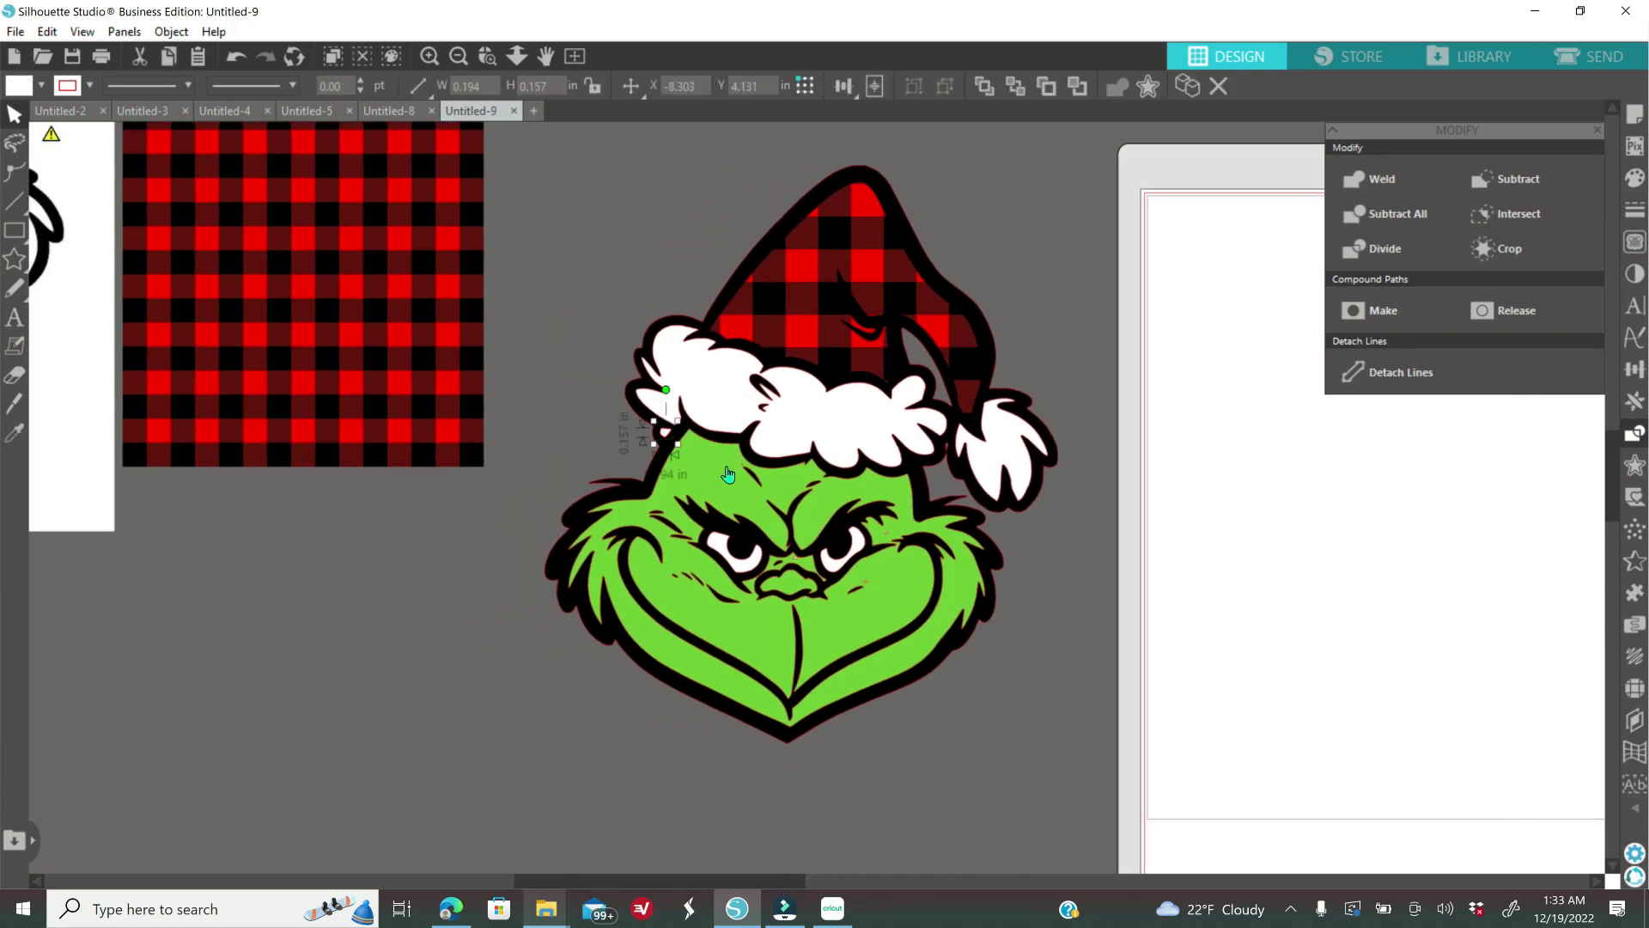
pyautogui.click(713, 378)
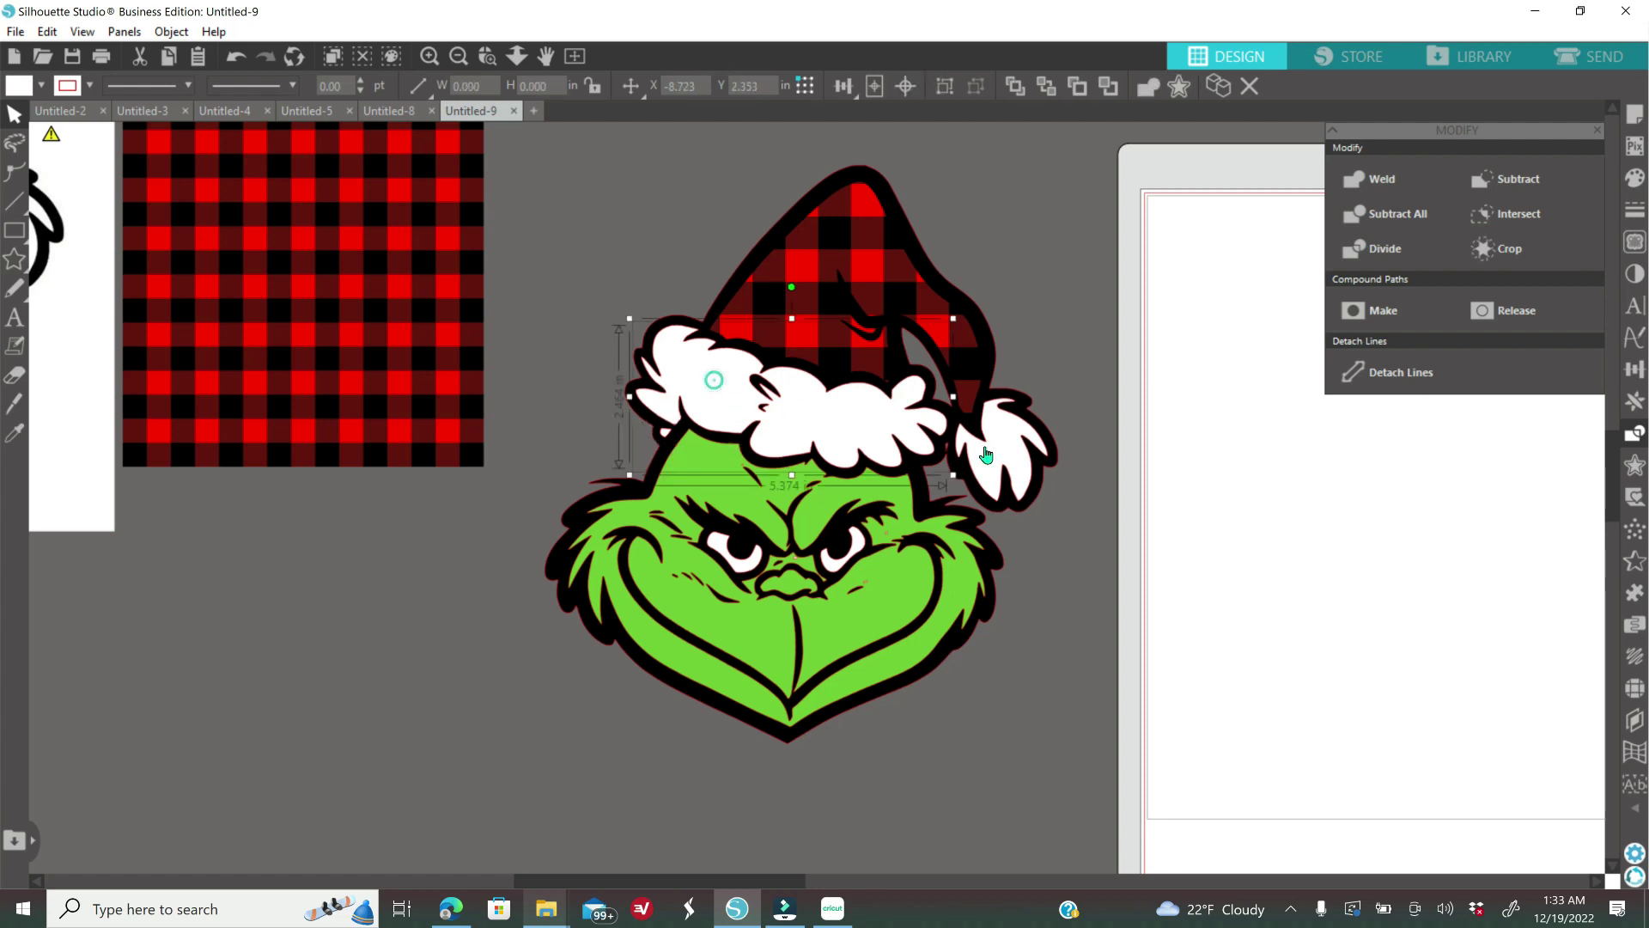
pyautogui.rightClick(1127, 481)
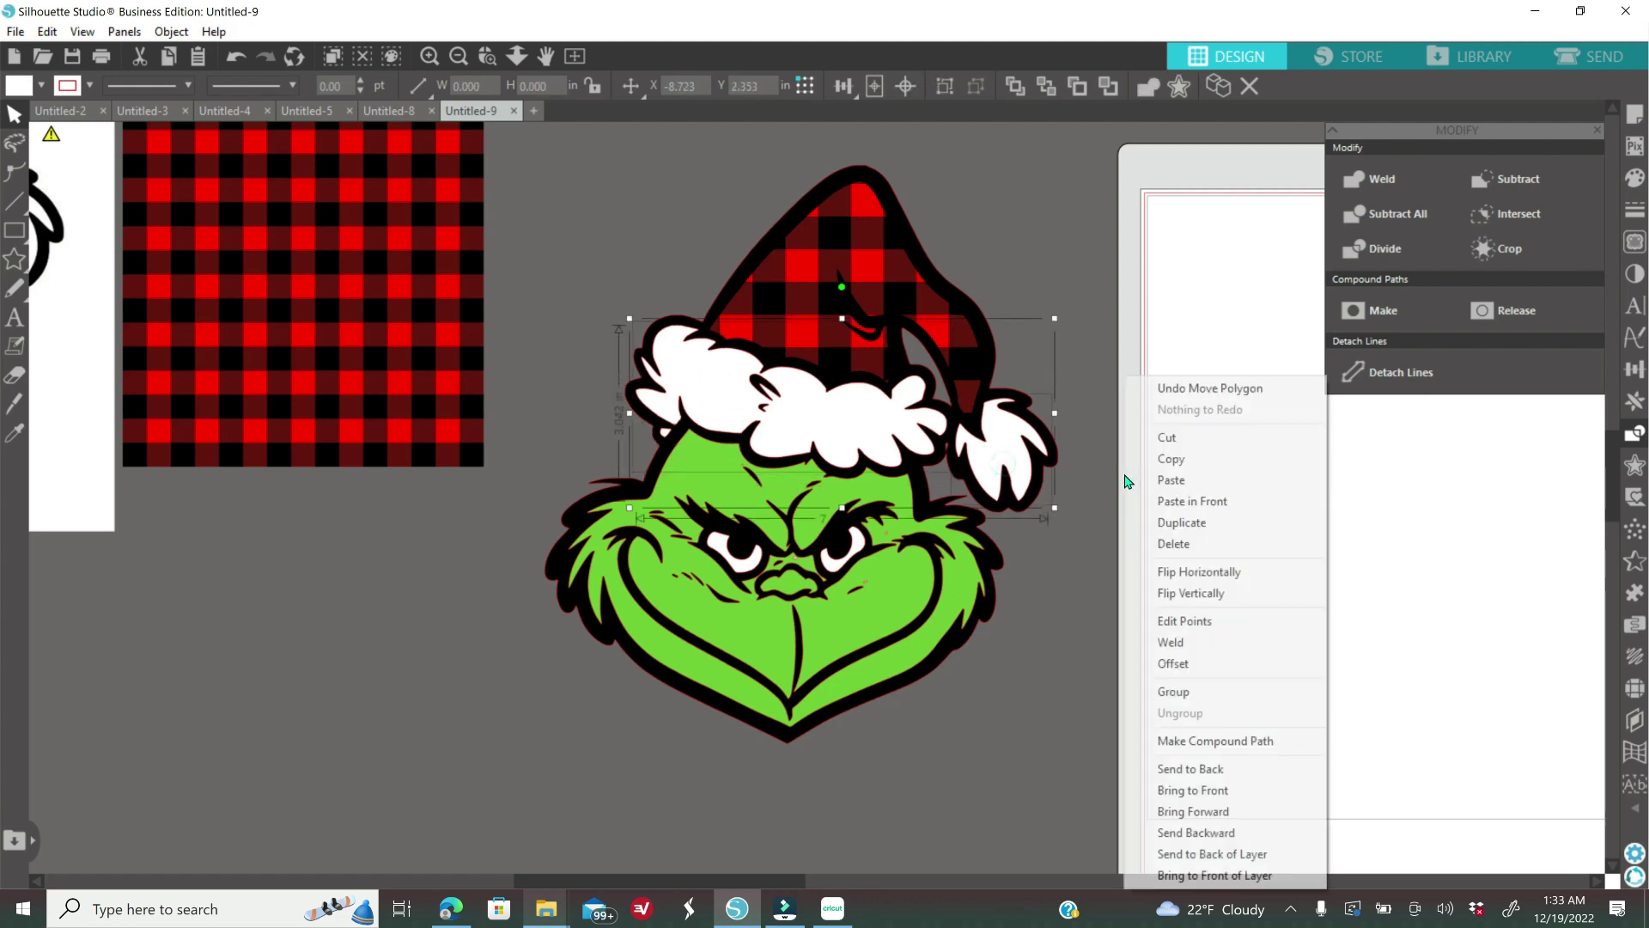
pyautogui.click(1178, 697)
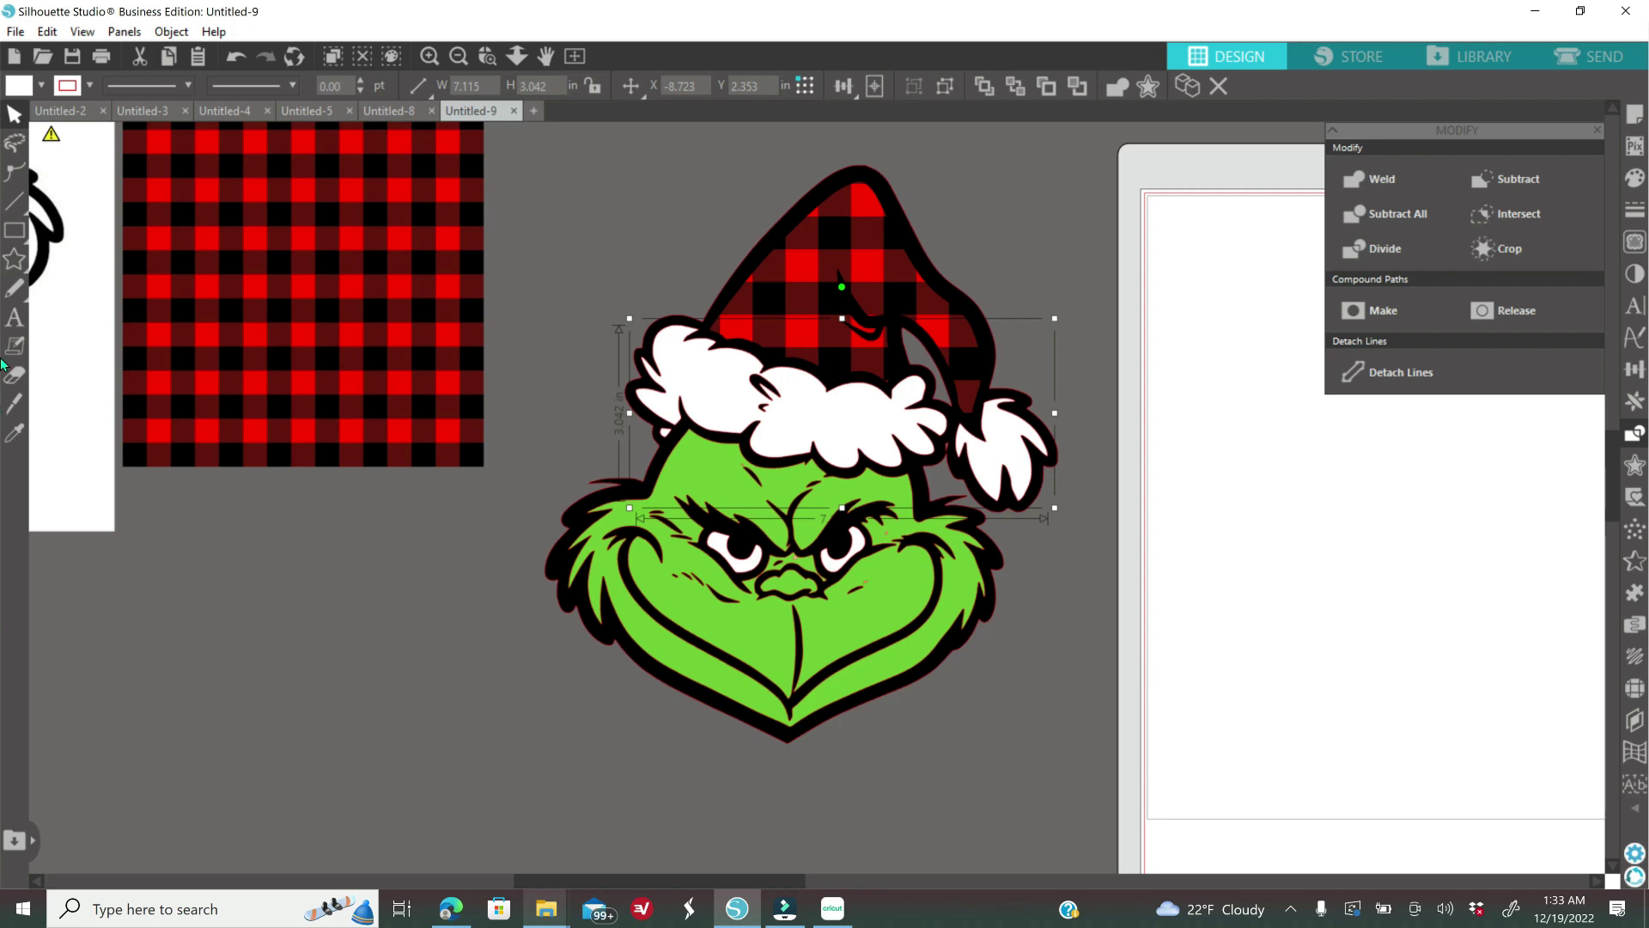
# - Try dark red, dark grey and black fills on the grouped hat fur, sampling the dark red and black from the hat
pyautogui.click(1630, 190)
pyautogui.click(1539, 207)
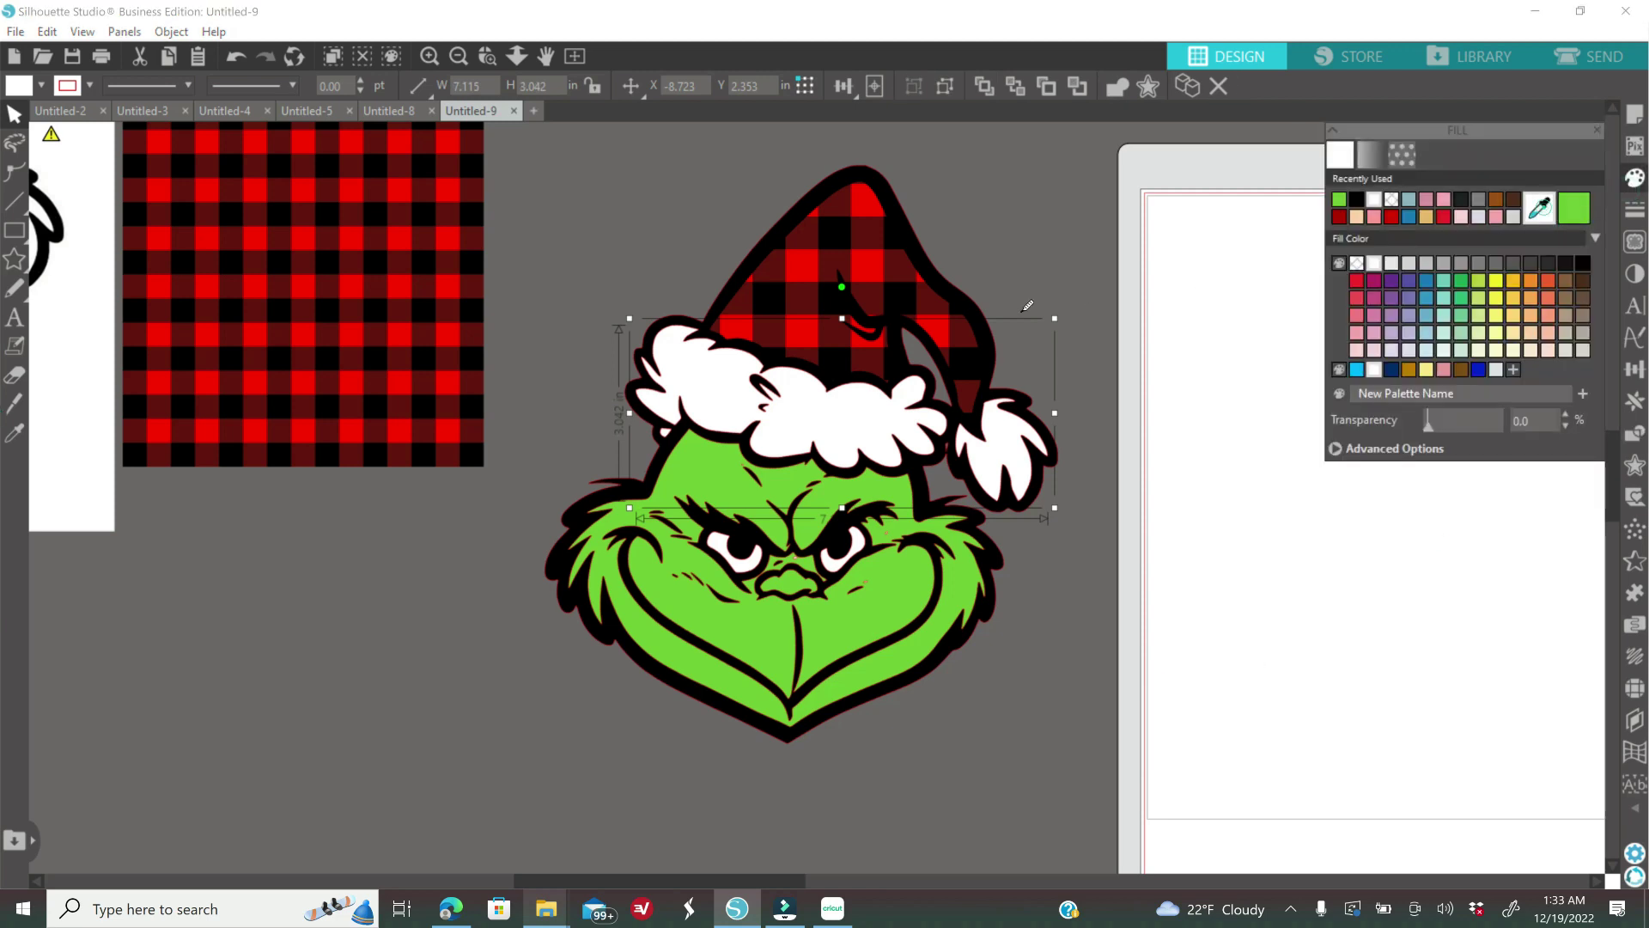
pyautogui.click(968, 339)
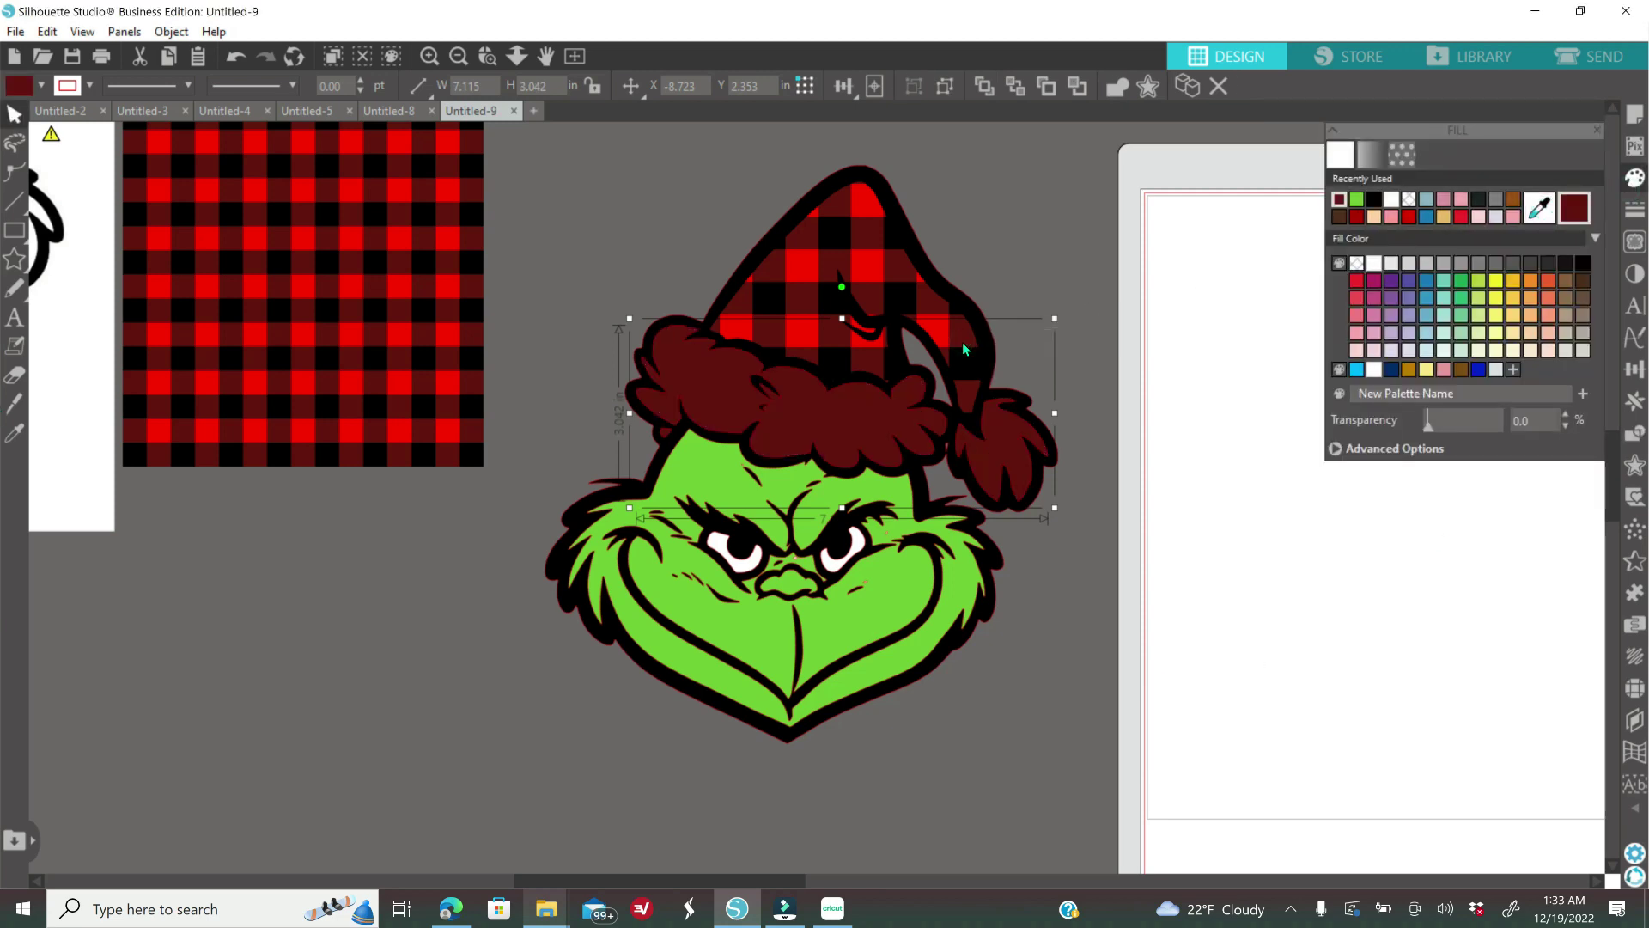
pyautogui.click(1477, 203)
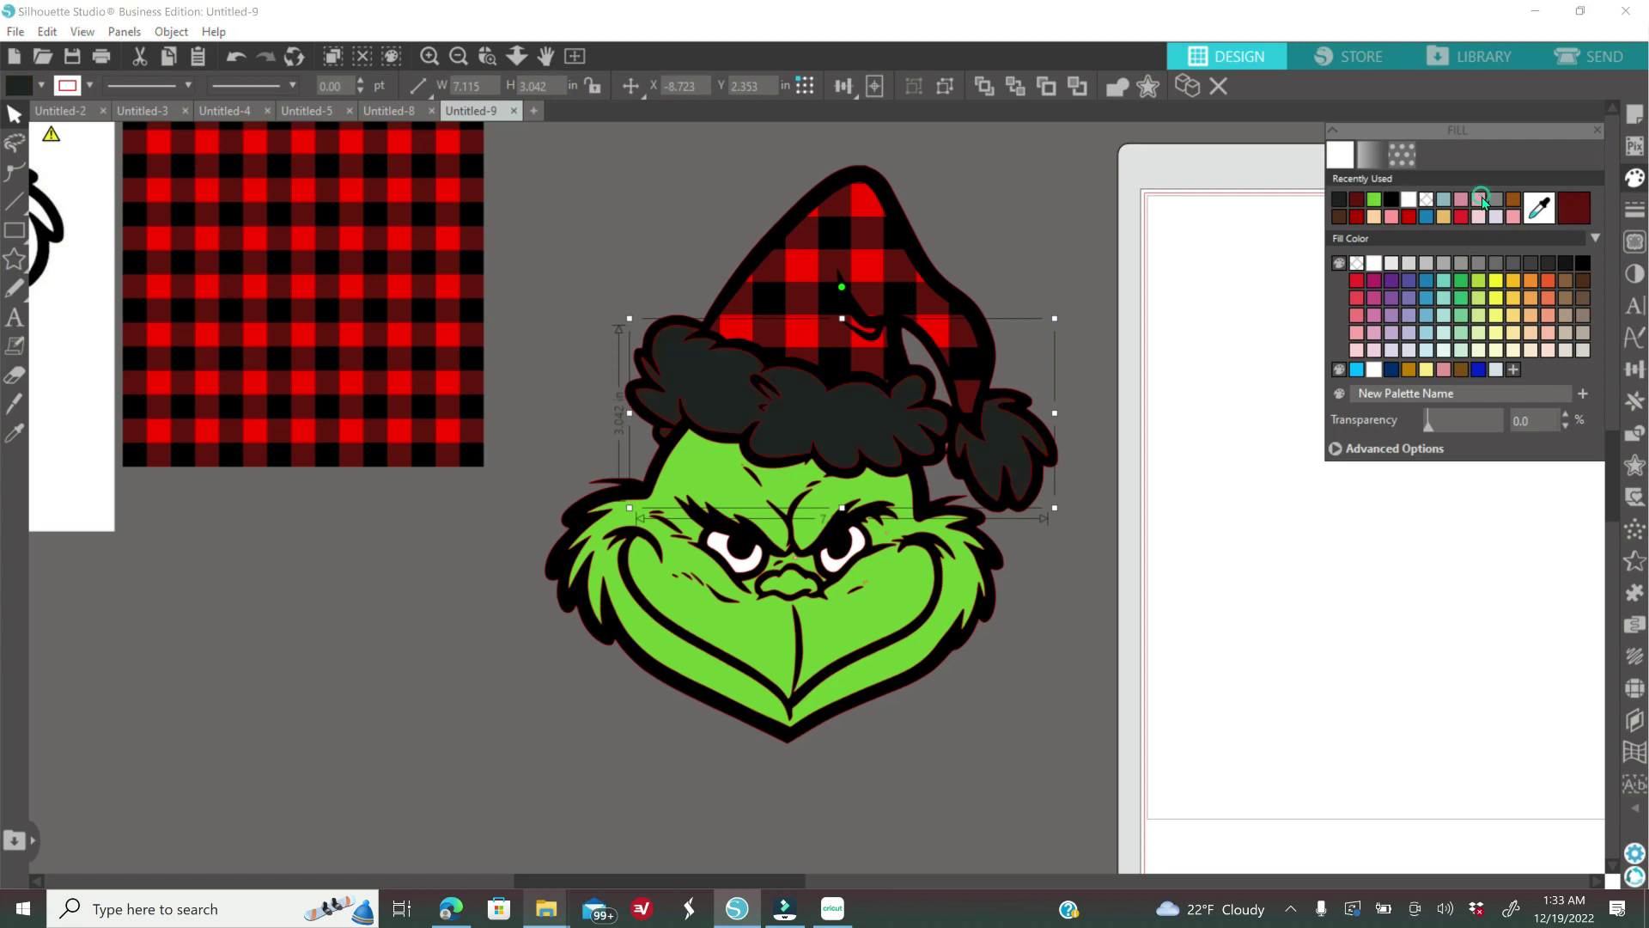
pyautogui.click(1539, 207)
pyautogui.click(974, 367)
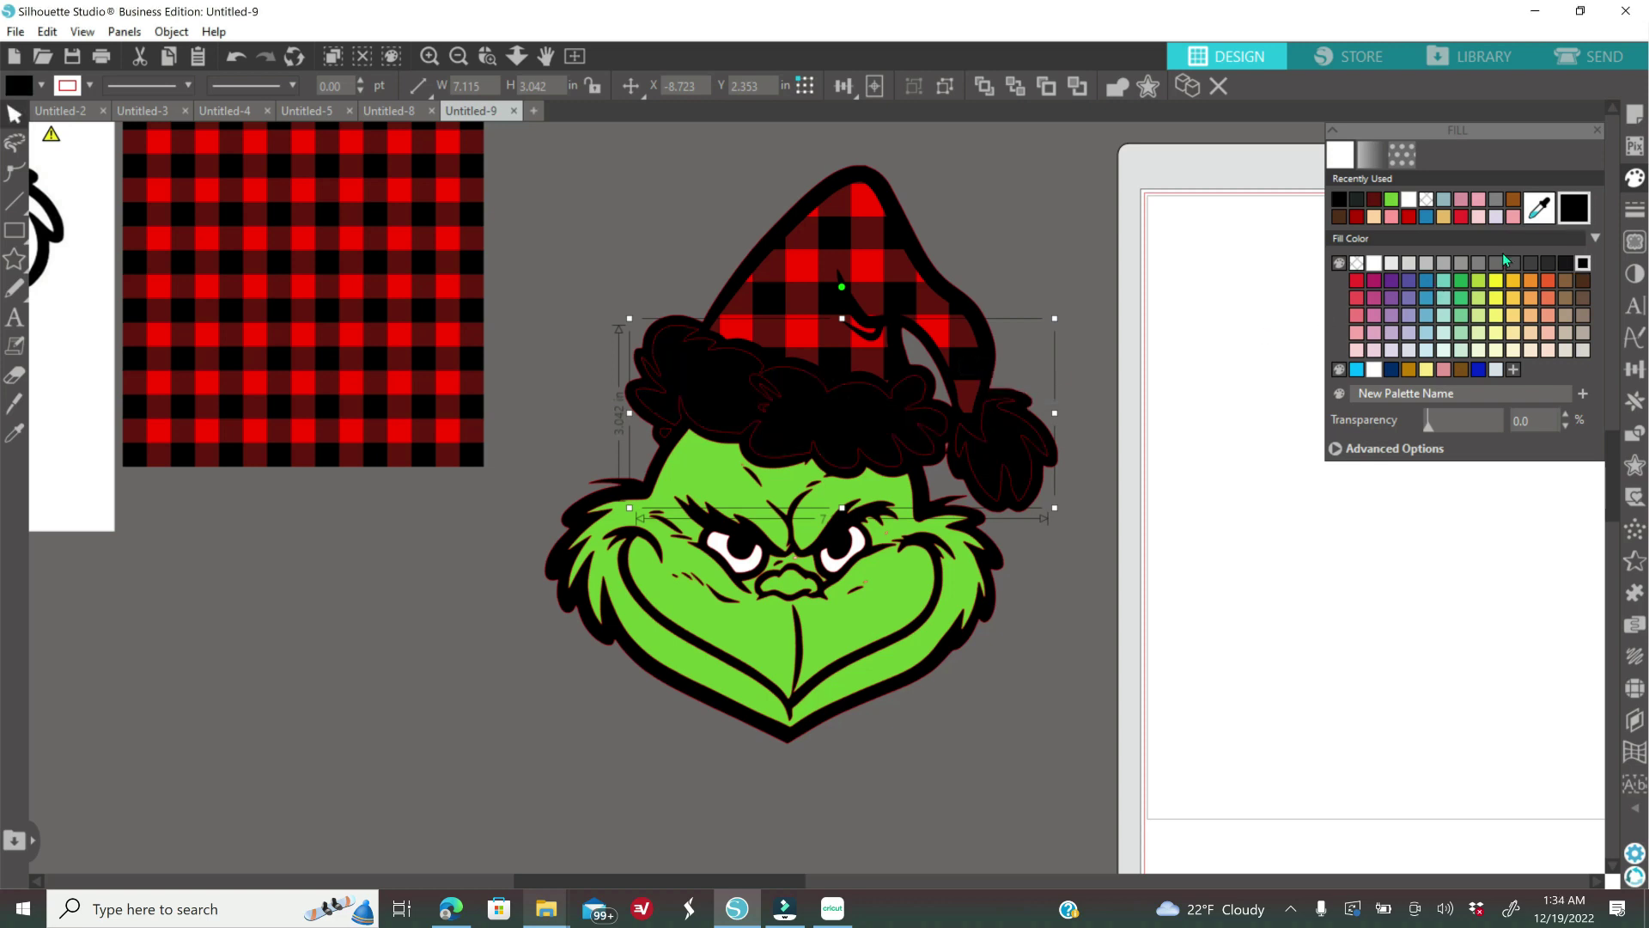
# - Try the plaid's dark red and bright red as fills for the hat fur, and return it to white
pyautogui.click(1550, 218)
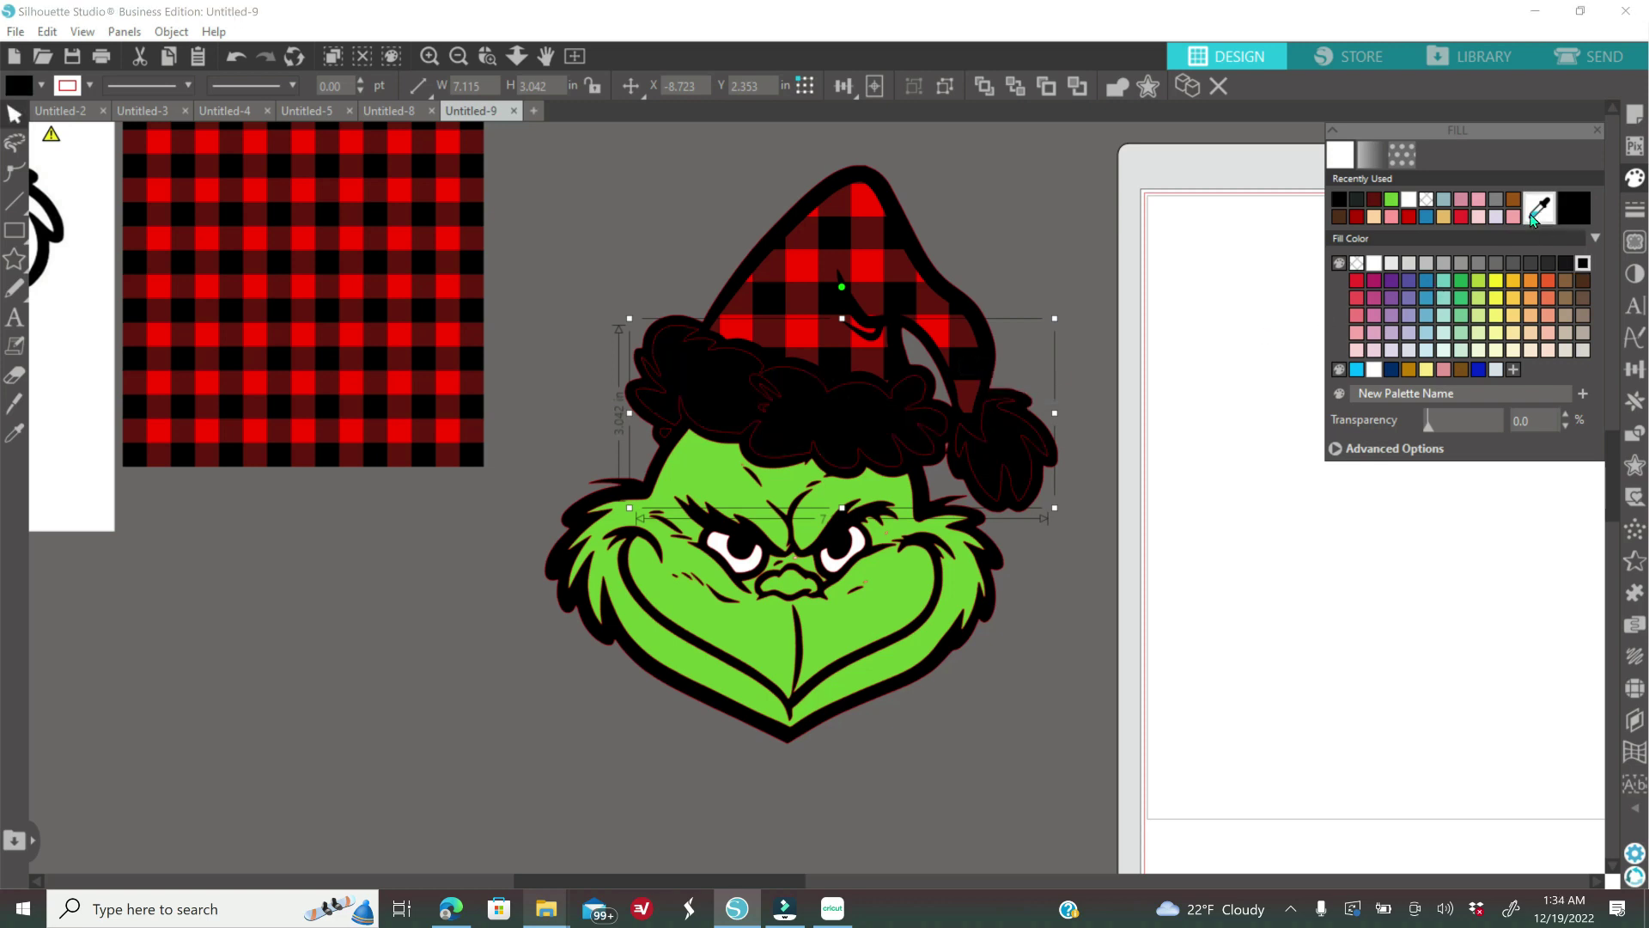
pyautogui.click(902, 269)
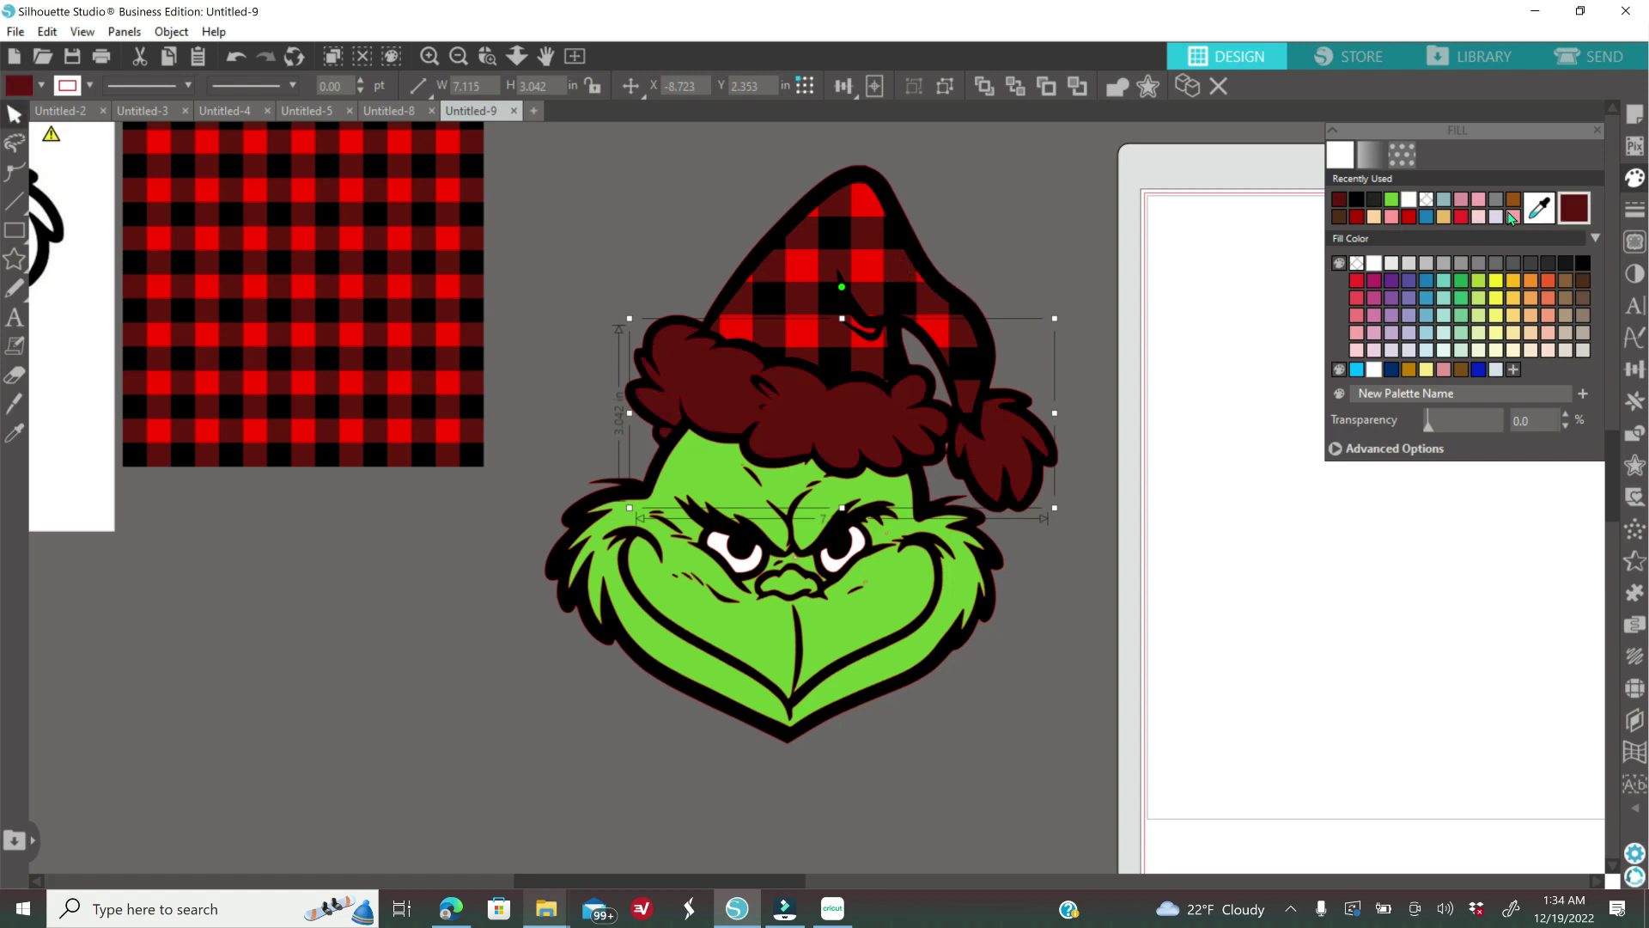
pyautogui.click(1542, 216)
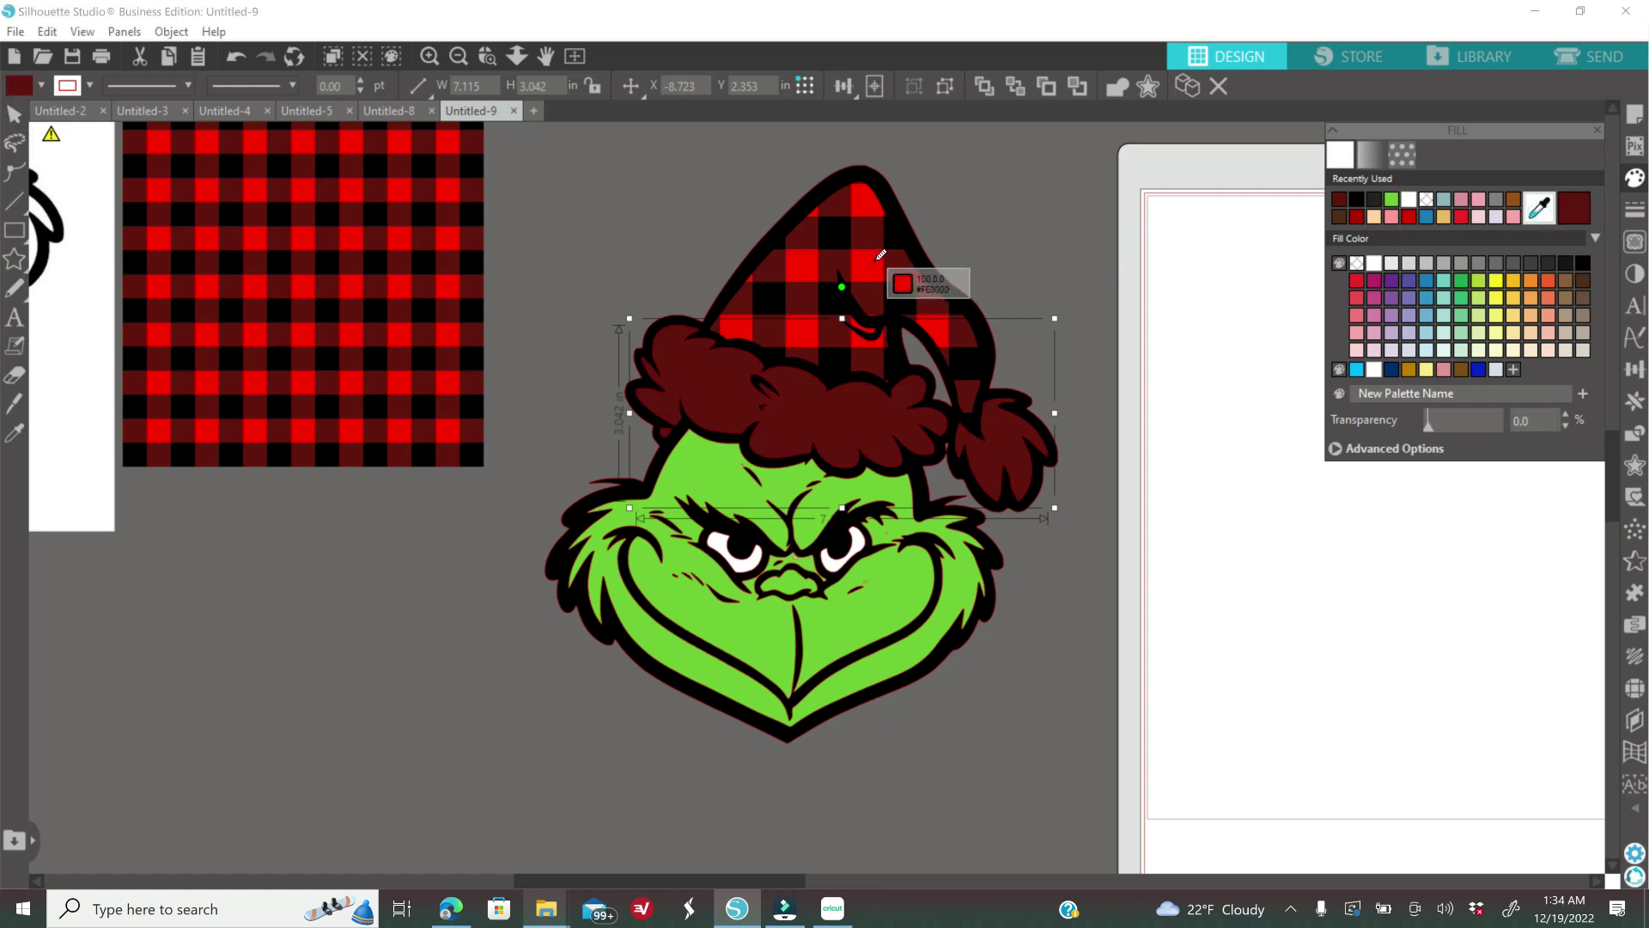
pyautogui.click(874, 264)
pyautogui.click(875, 263)
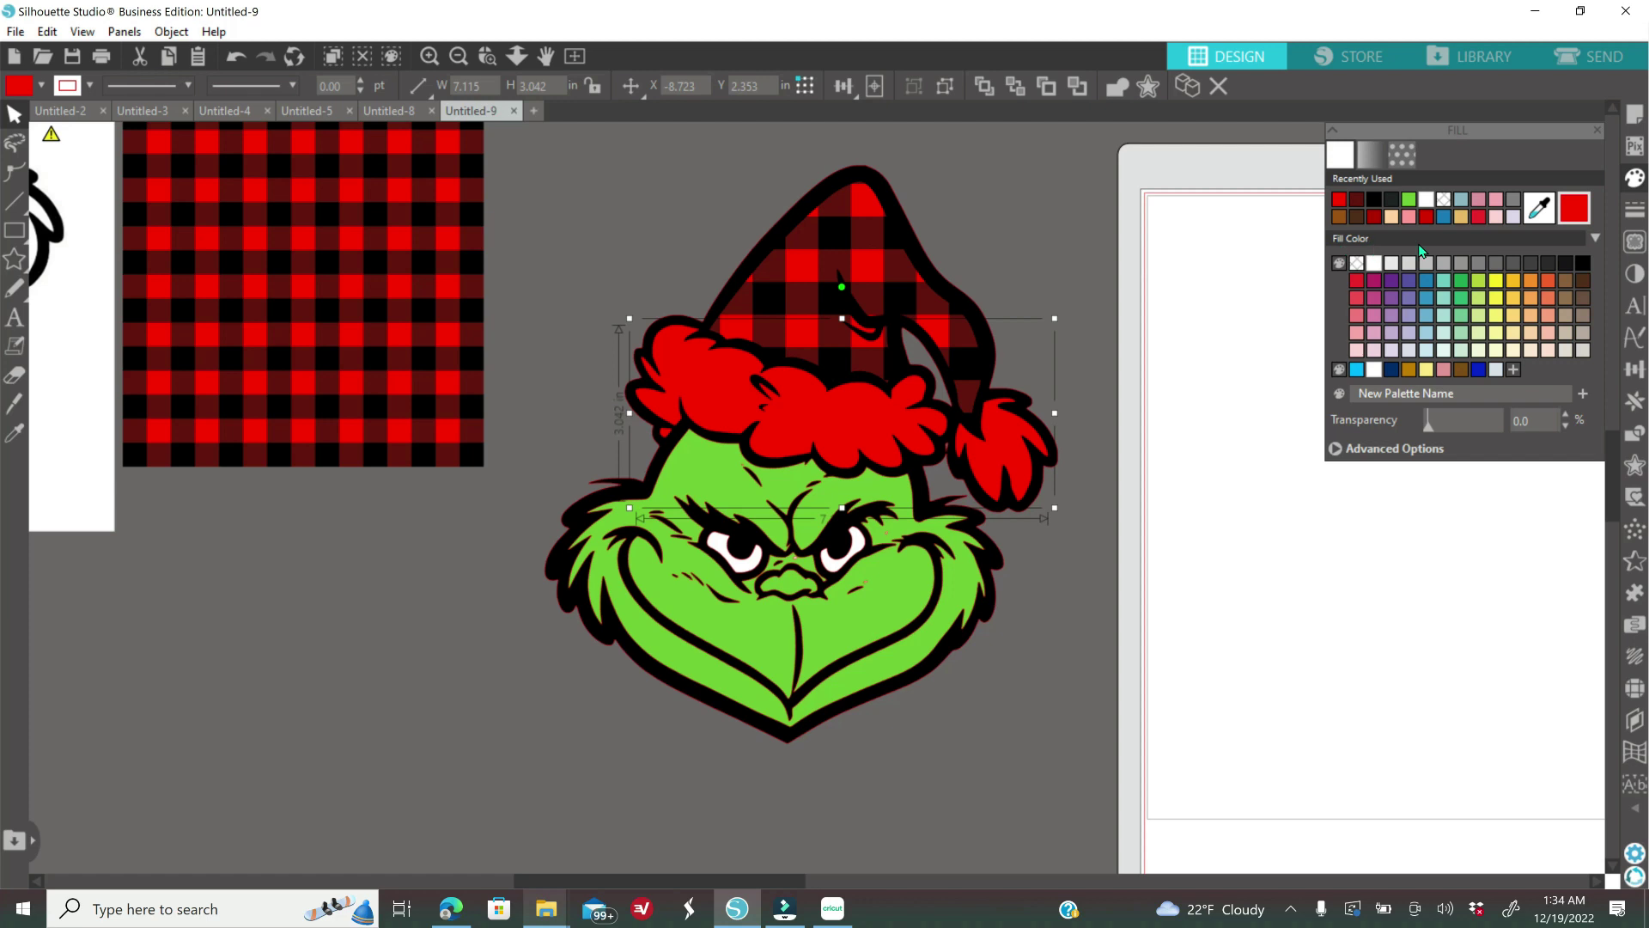
pyautogui.click(1372, 264)
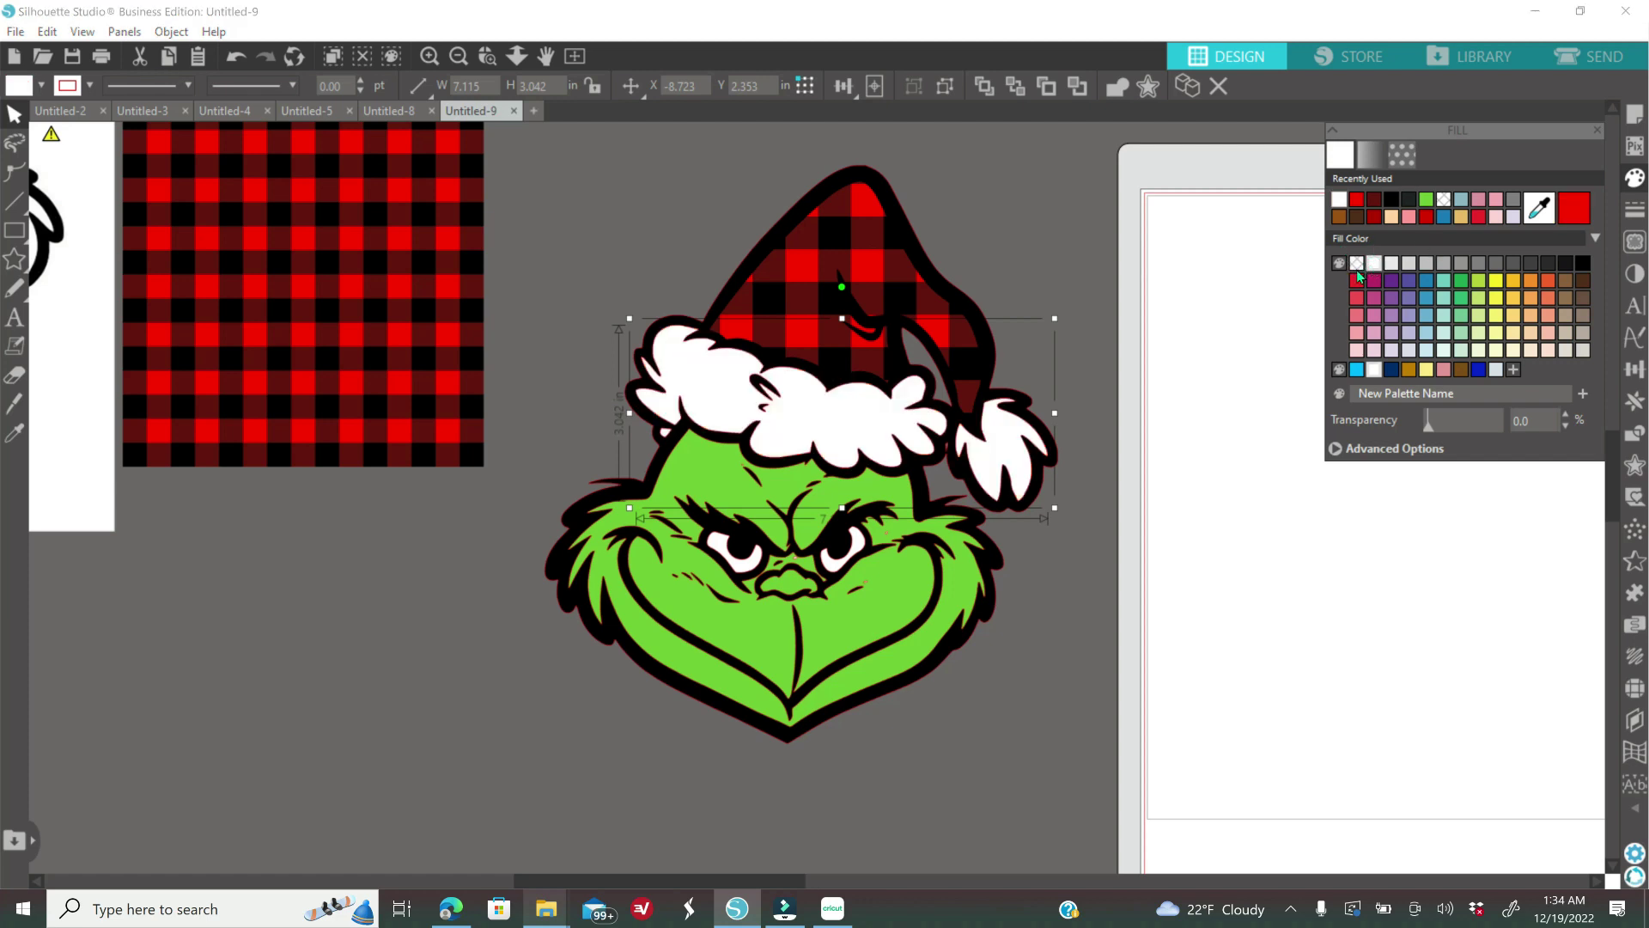
# - Move the buffalo plaid swatch farther away from the Grinch design
pyautogui.moveTo(567, 146); pyautogui.dragTo(1051, 677)
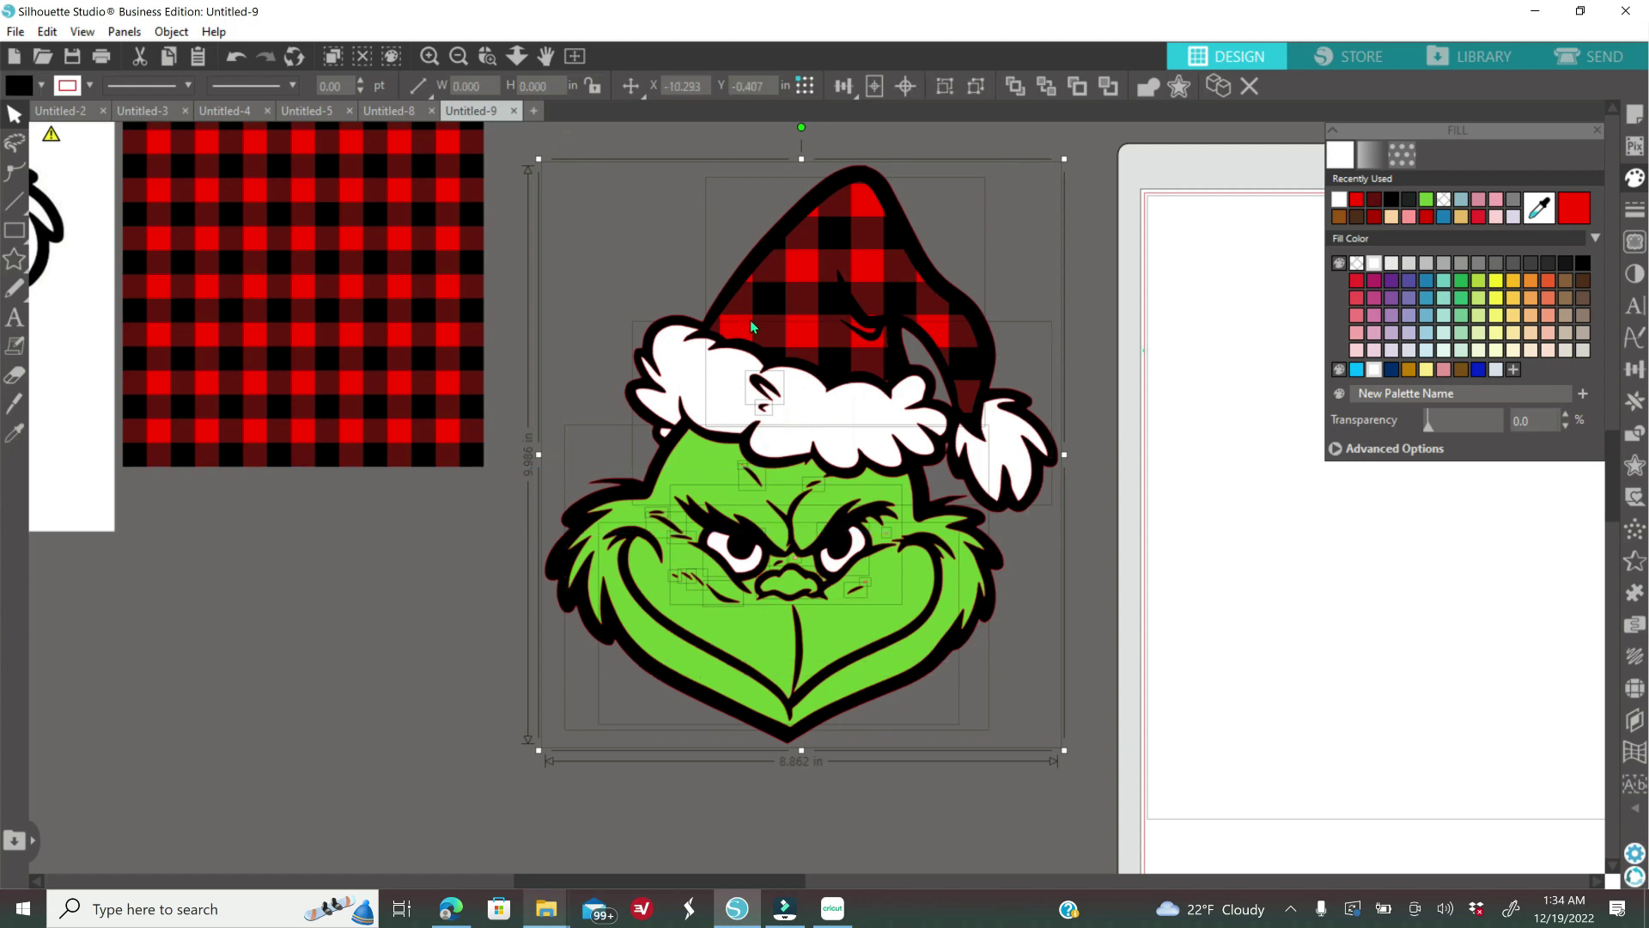
pyautogui.click(1136, 344)
pyautogui.moveTo(438, 341); pyautogui.dragTo(264, 352)
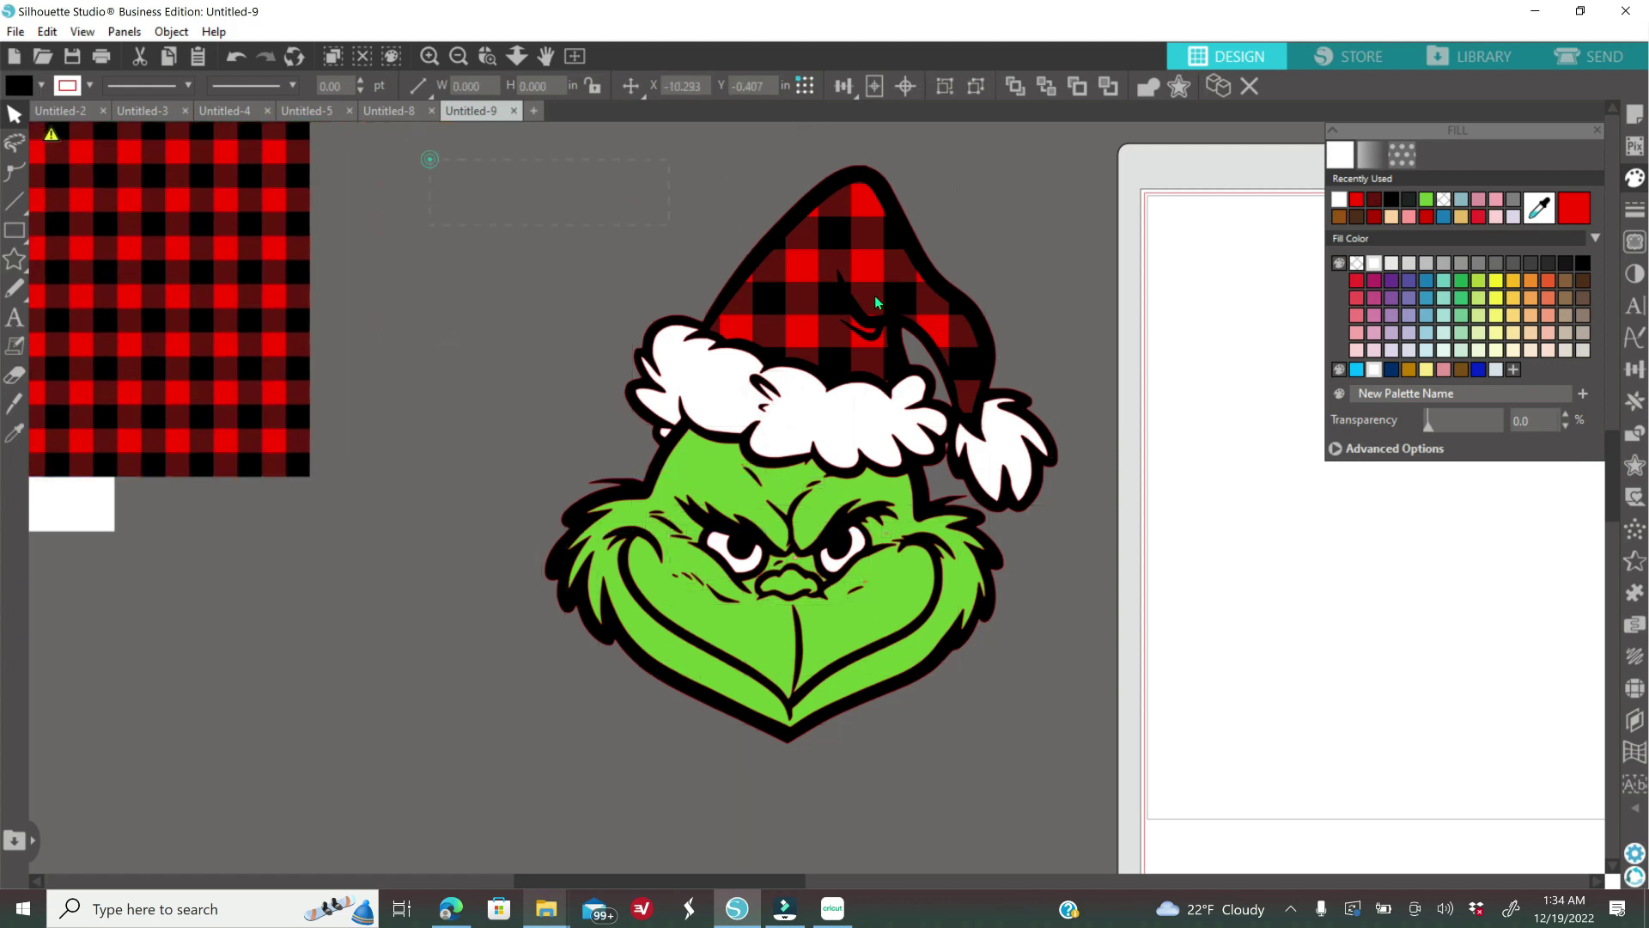
# - Set the line colour of all the Grinch pieces to transparent
pyautogui.moveTo(874, 295); pyautogui.dragTo(1110, 755)
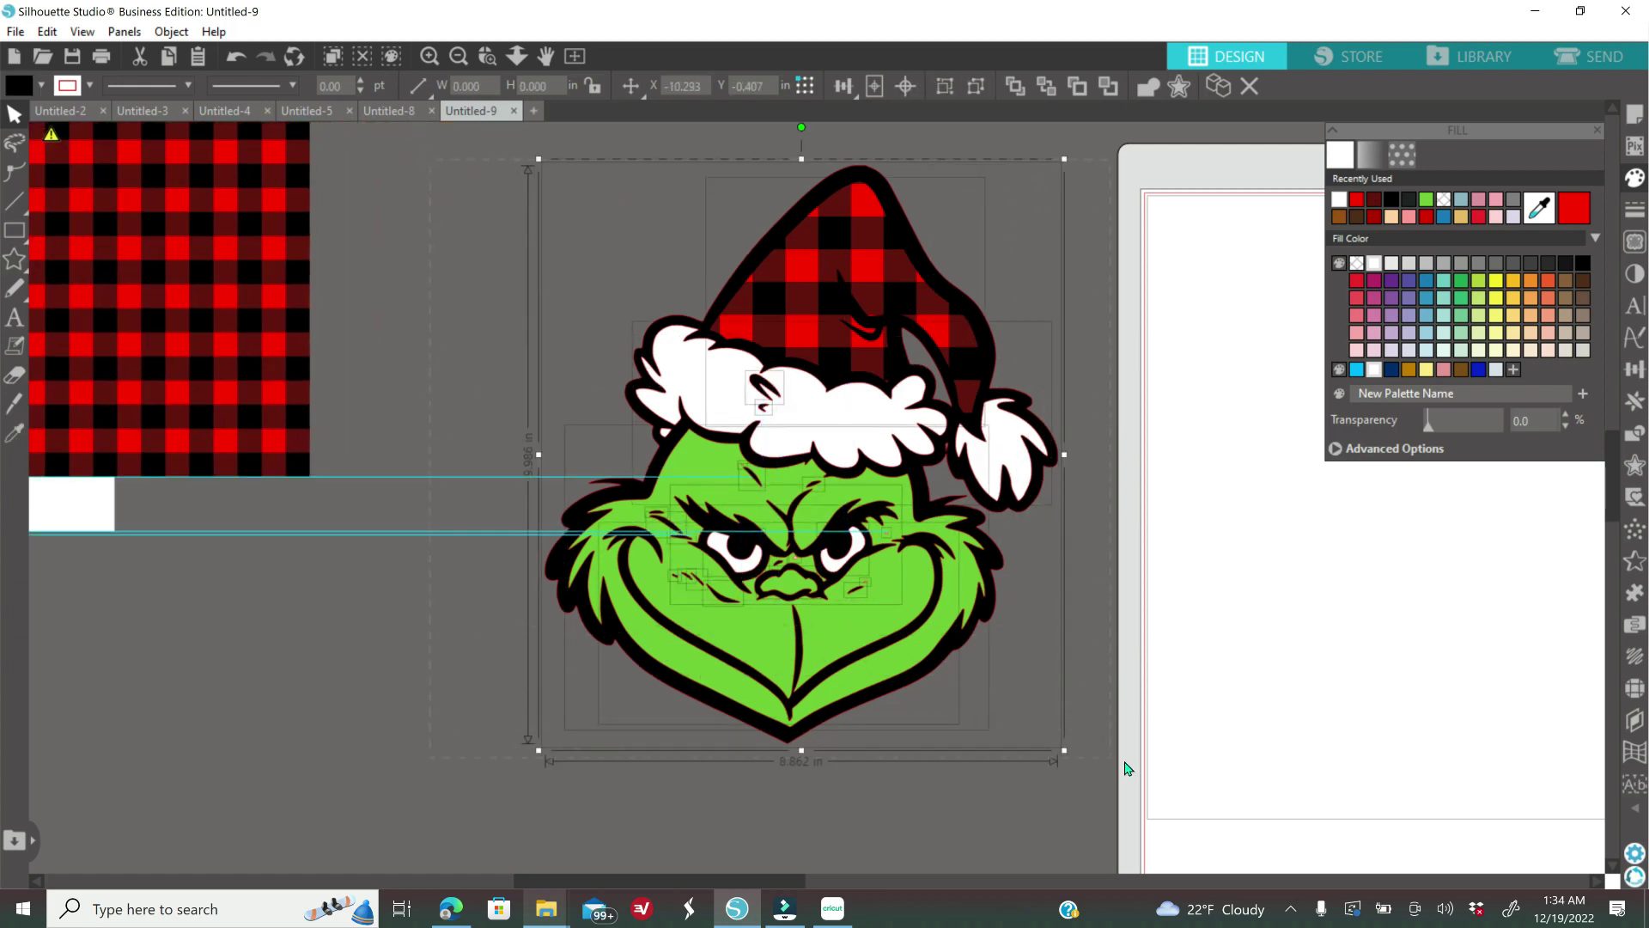
pyautogui.click(1635, 209)
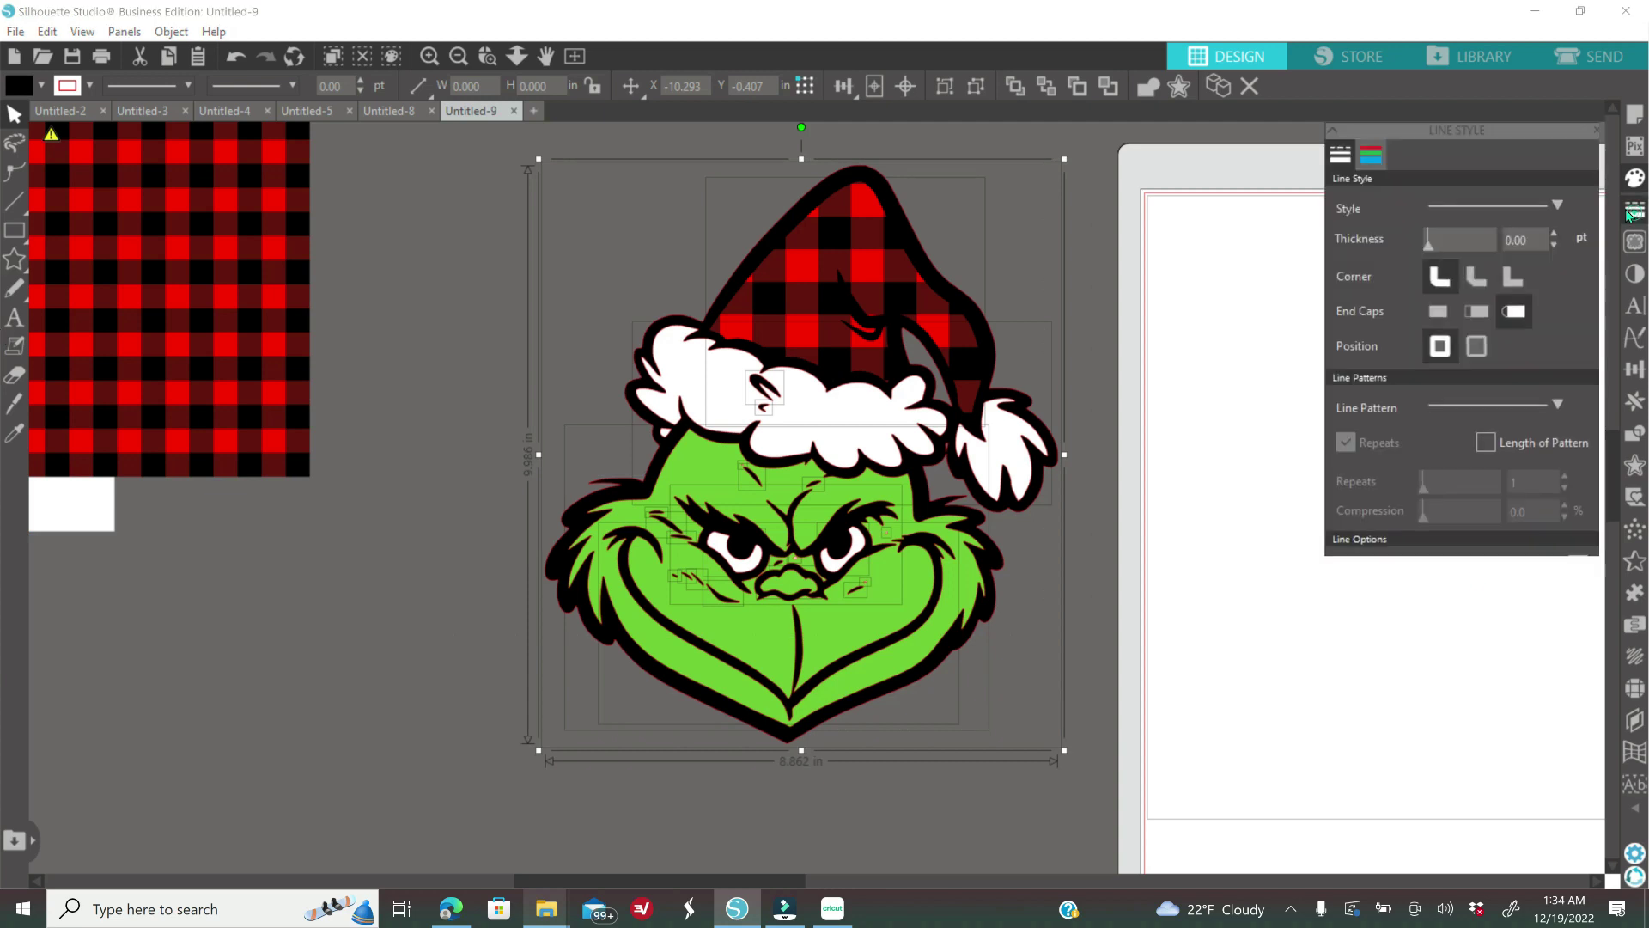
pyautogui.click(1373, 157)
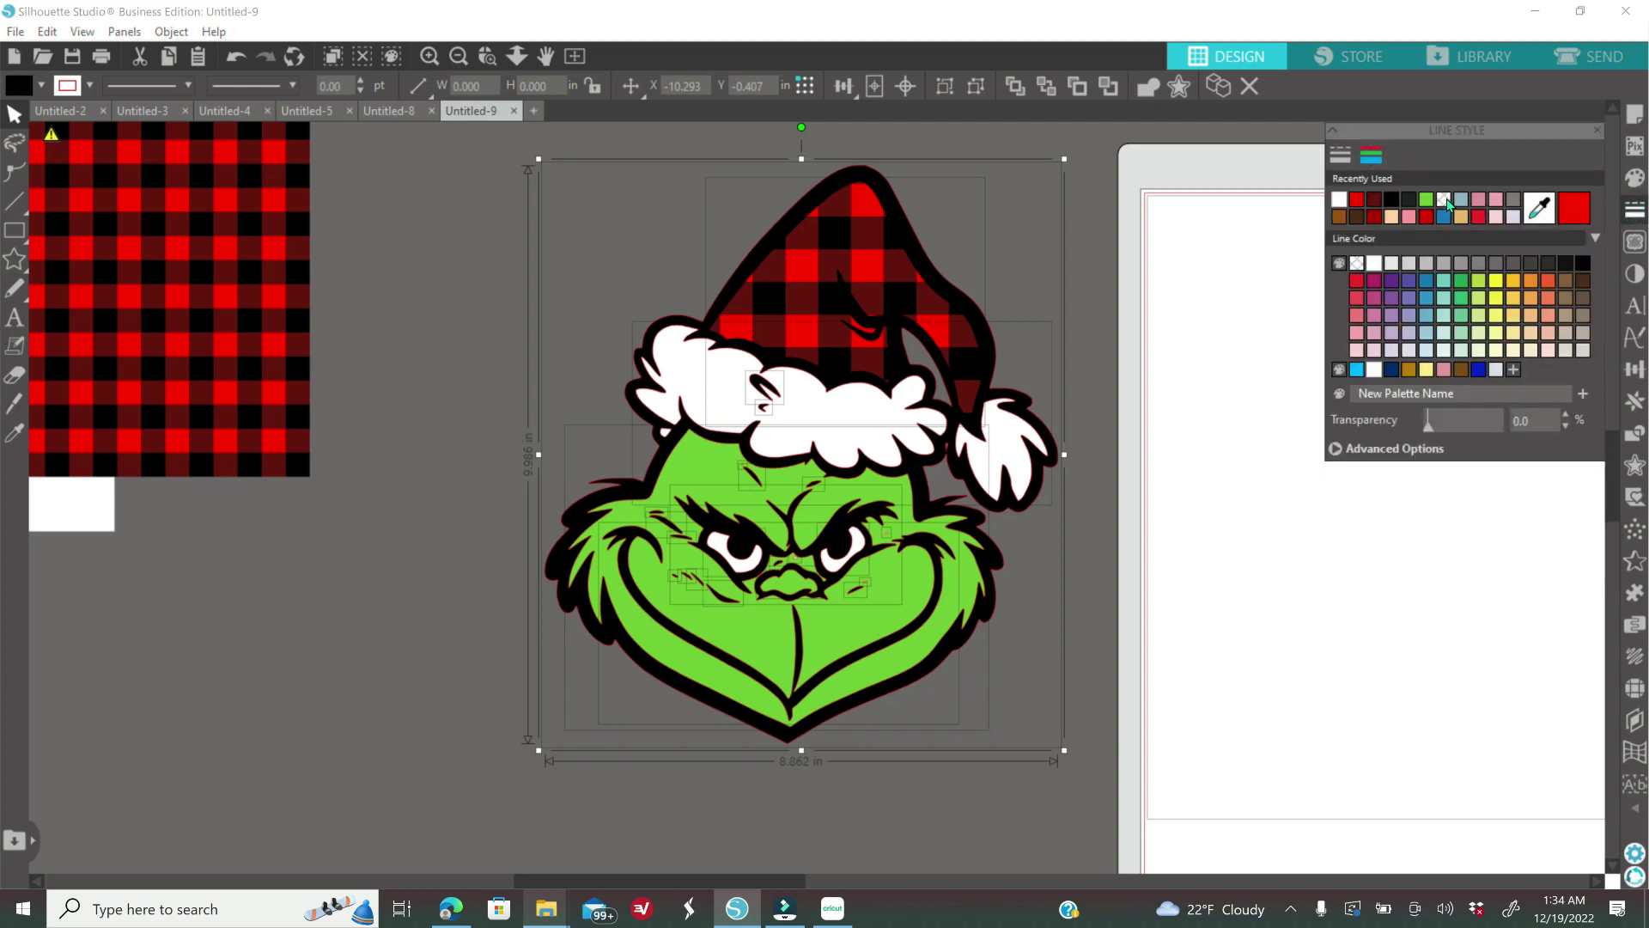
pyautogui.click(1446, 202)
pyautogui.click(1202, 327)
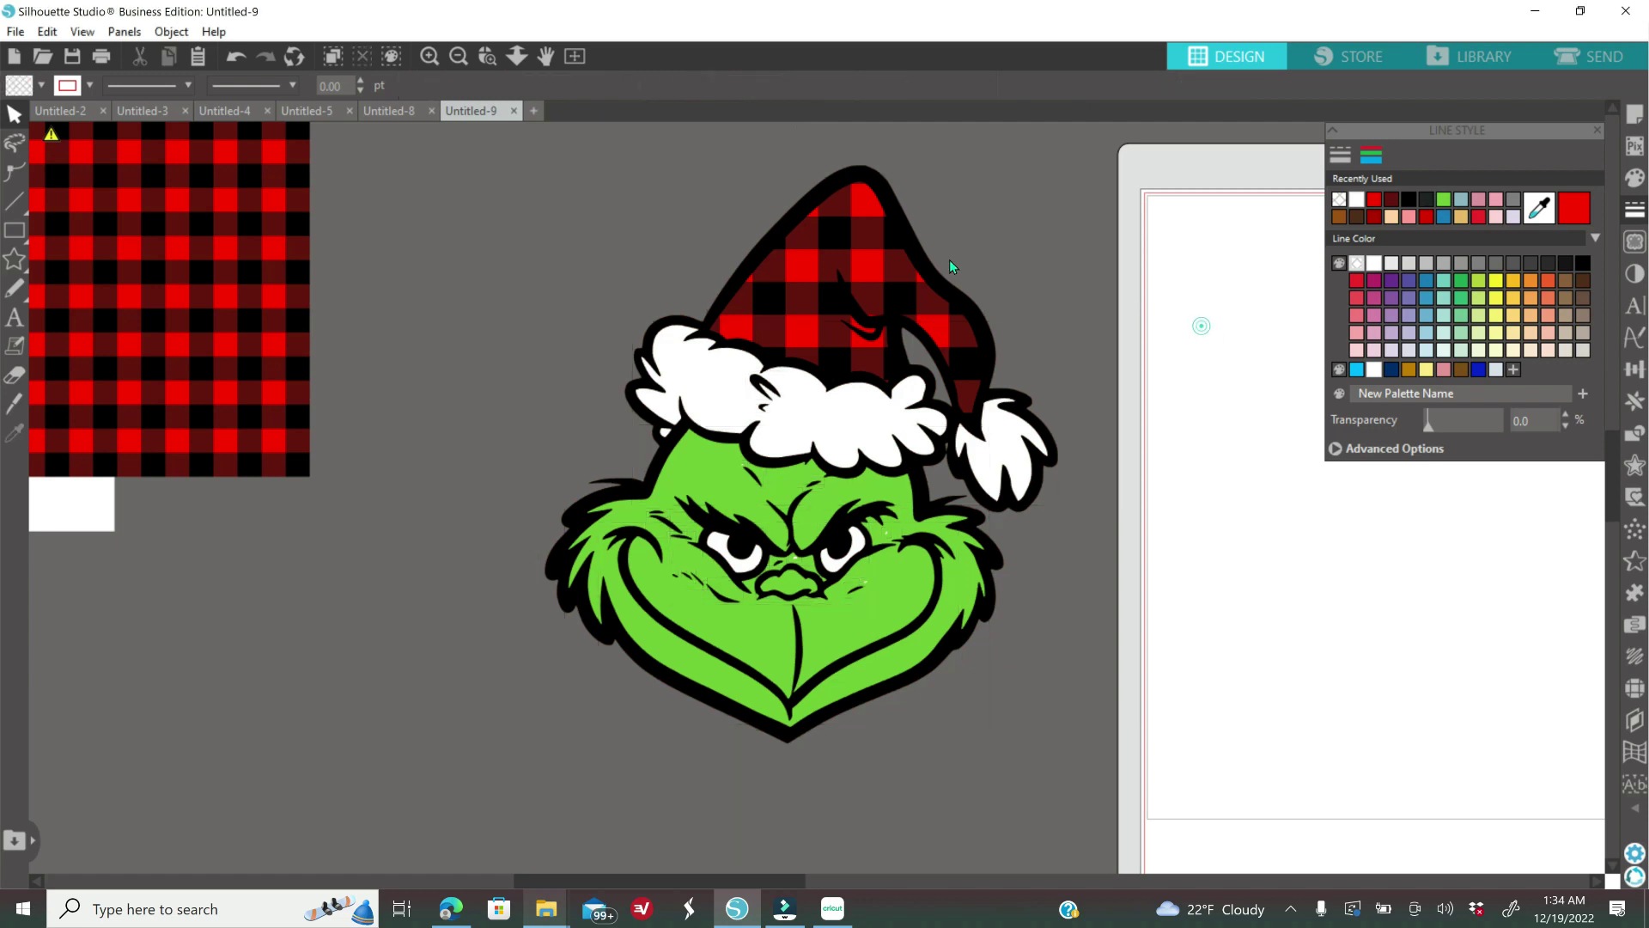
# - Delete the stray white specks beside the eye, on the cheek and above the nose of the green face
pyautogui.click(477, 59)
pyautogui.click(889, 543)
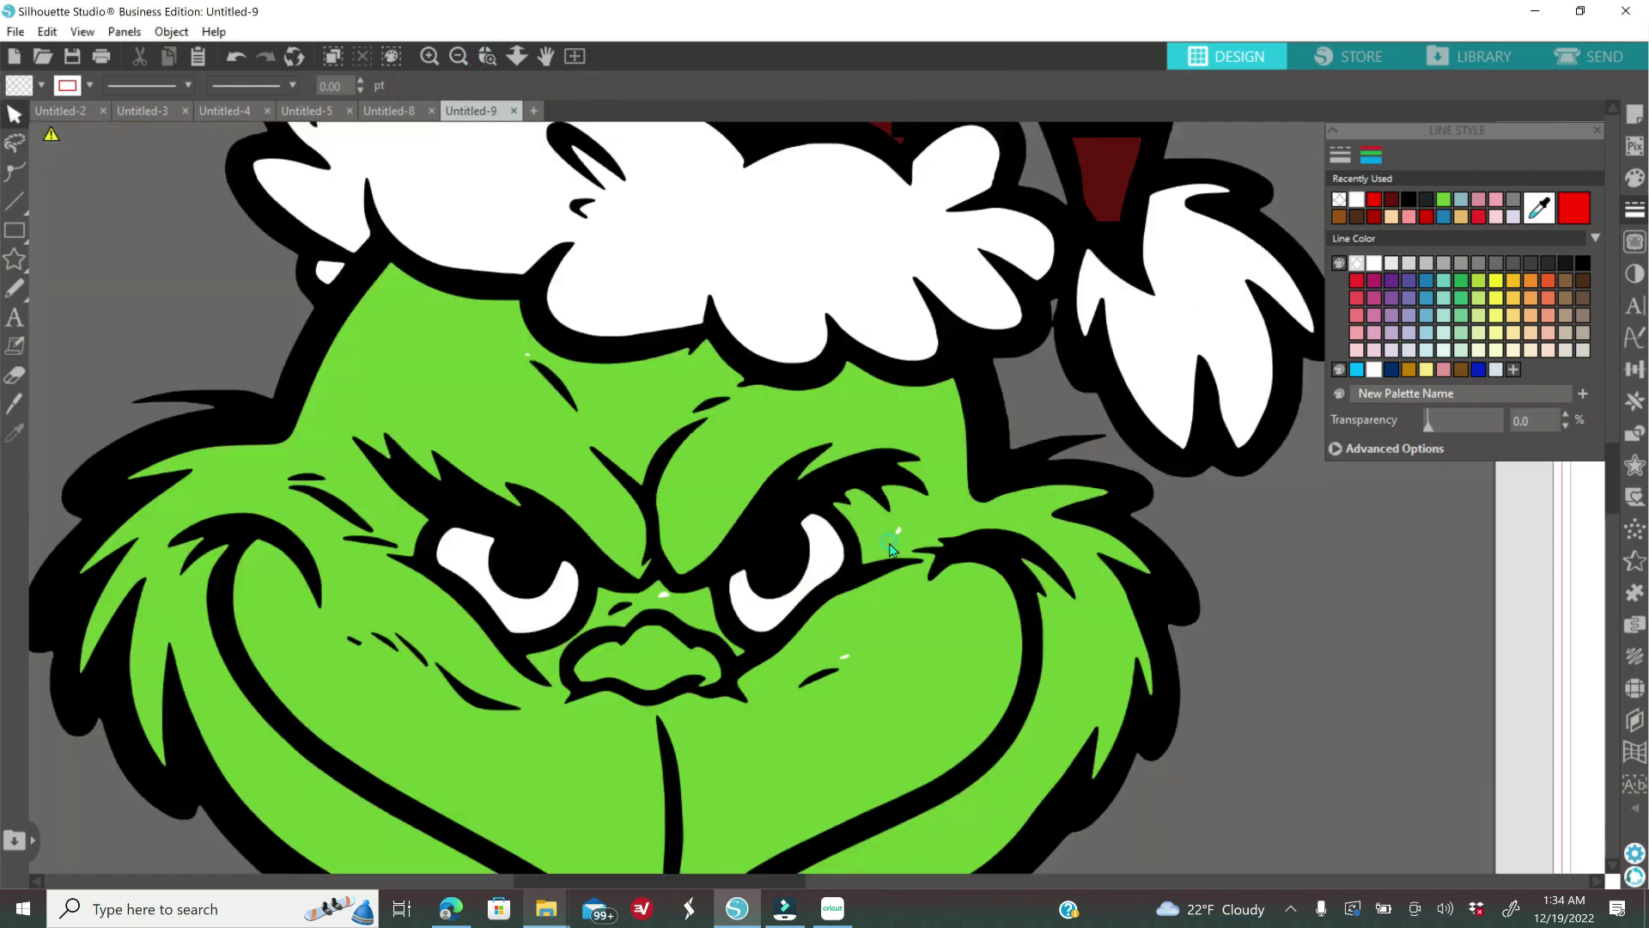
pyautogui.click(807, 454)
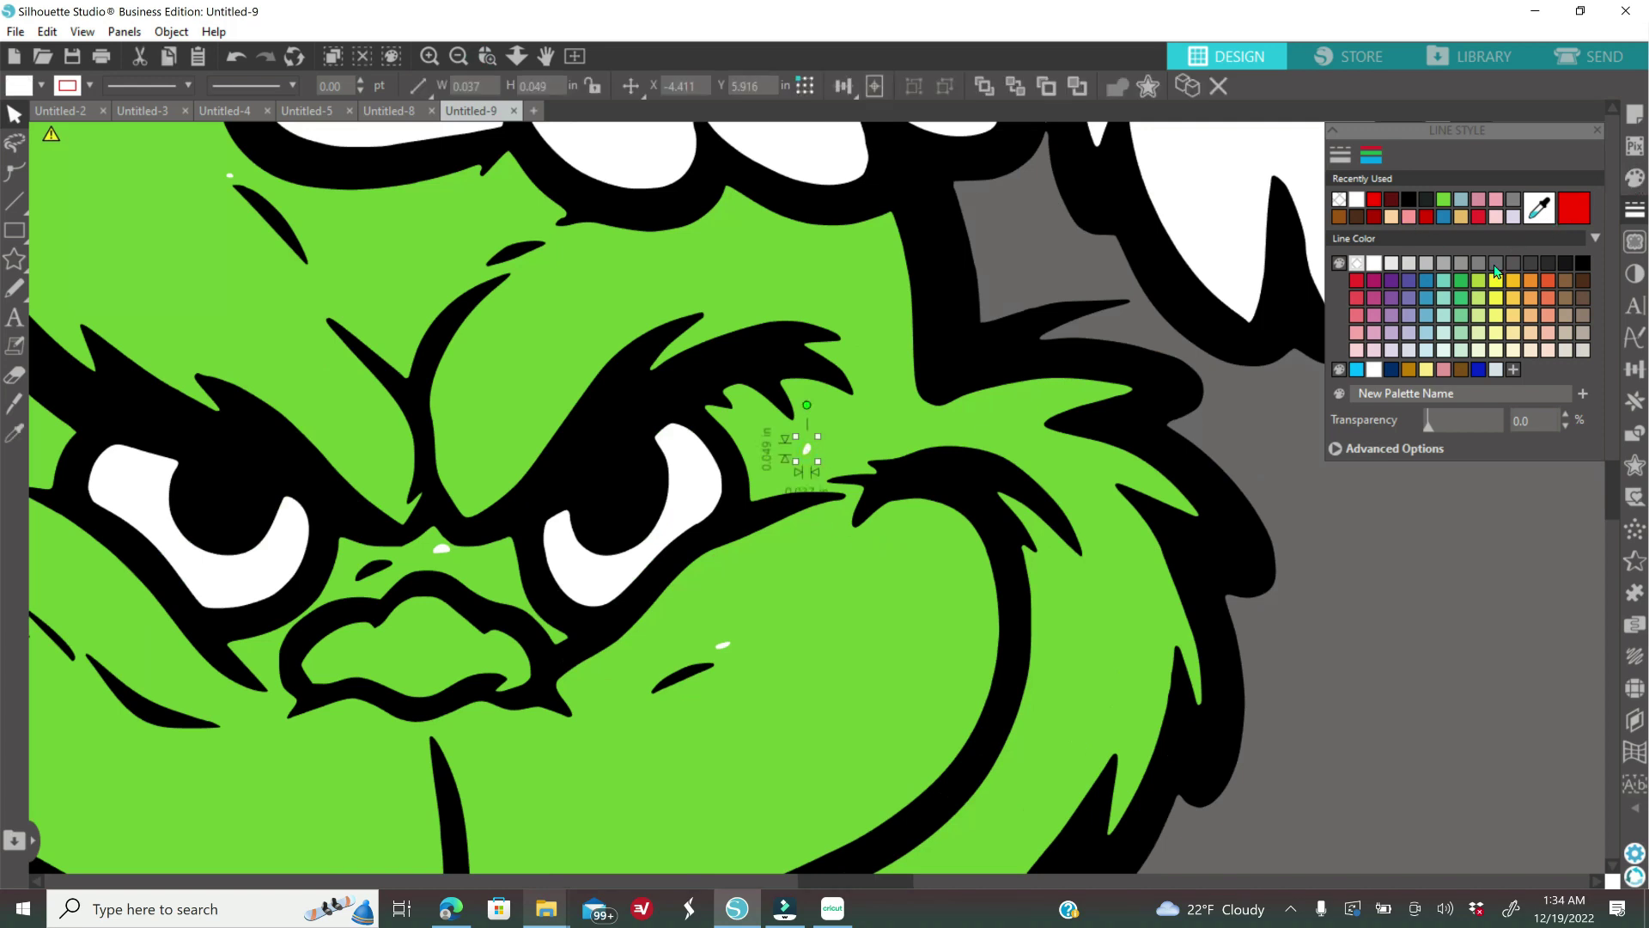
pyautogui.press('Delete')
pyautogui.click(723, 646)
pyautogui.press('Delete')
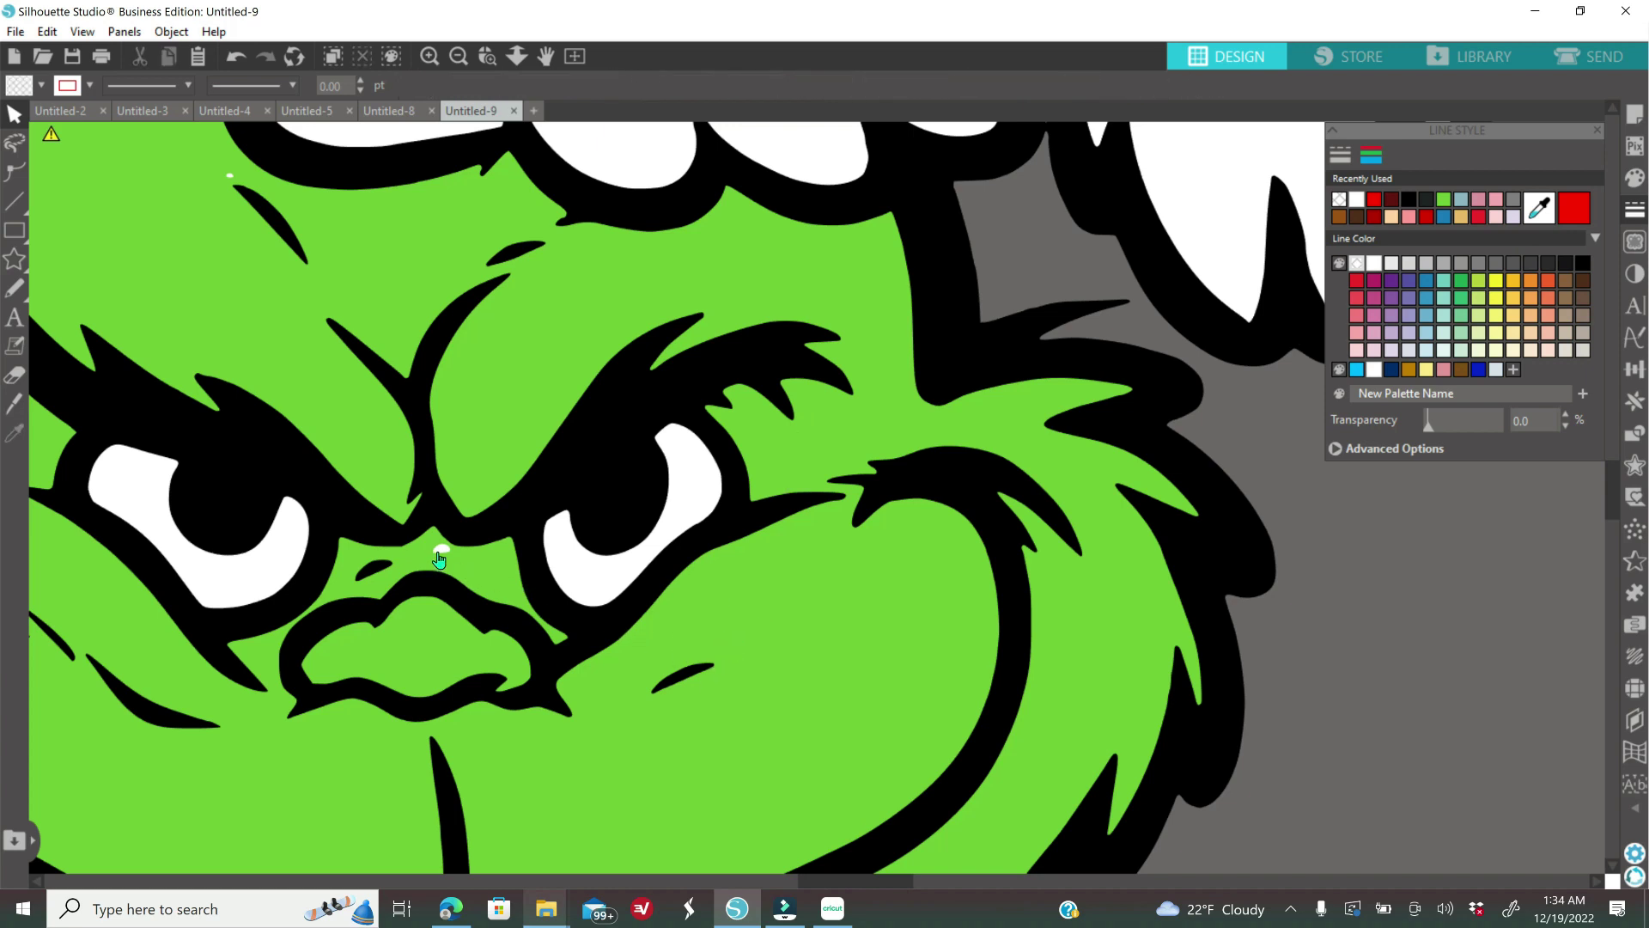
pyautogui.click(442, 551)
pyautogui.press('Delete')
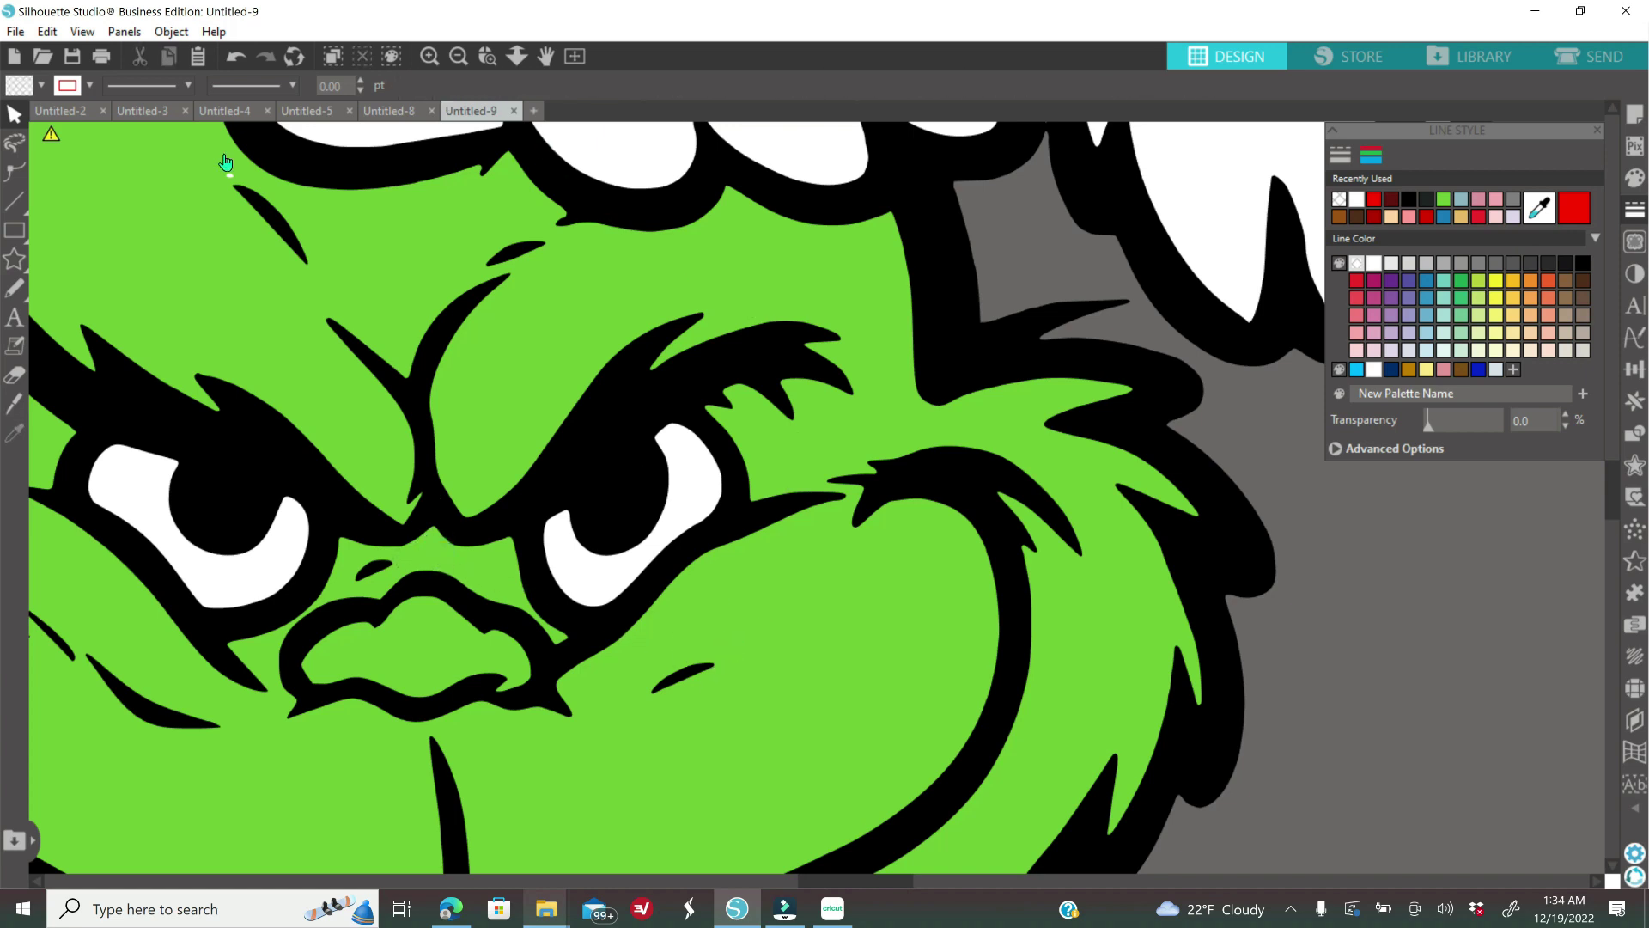
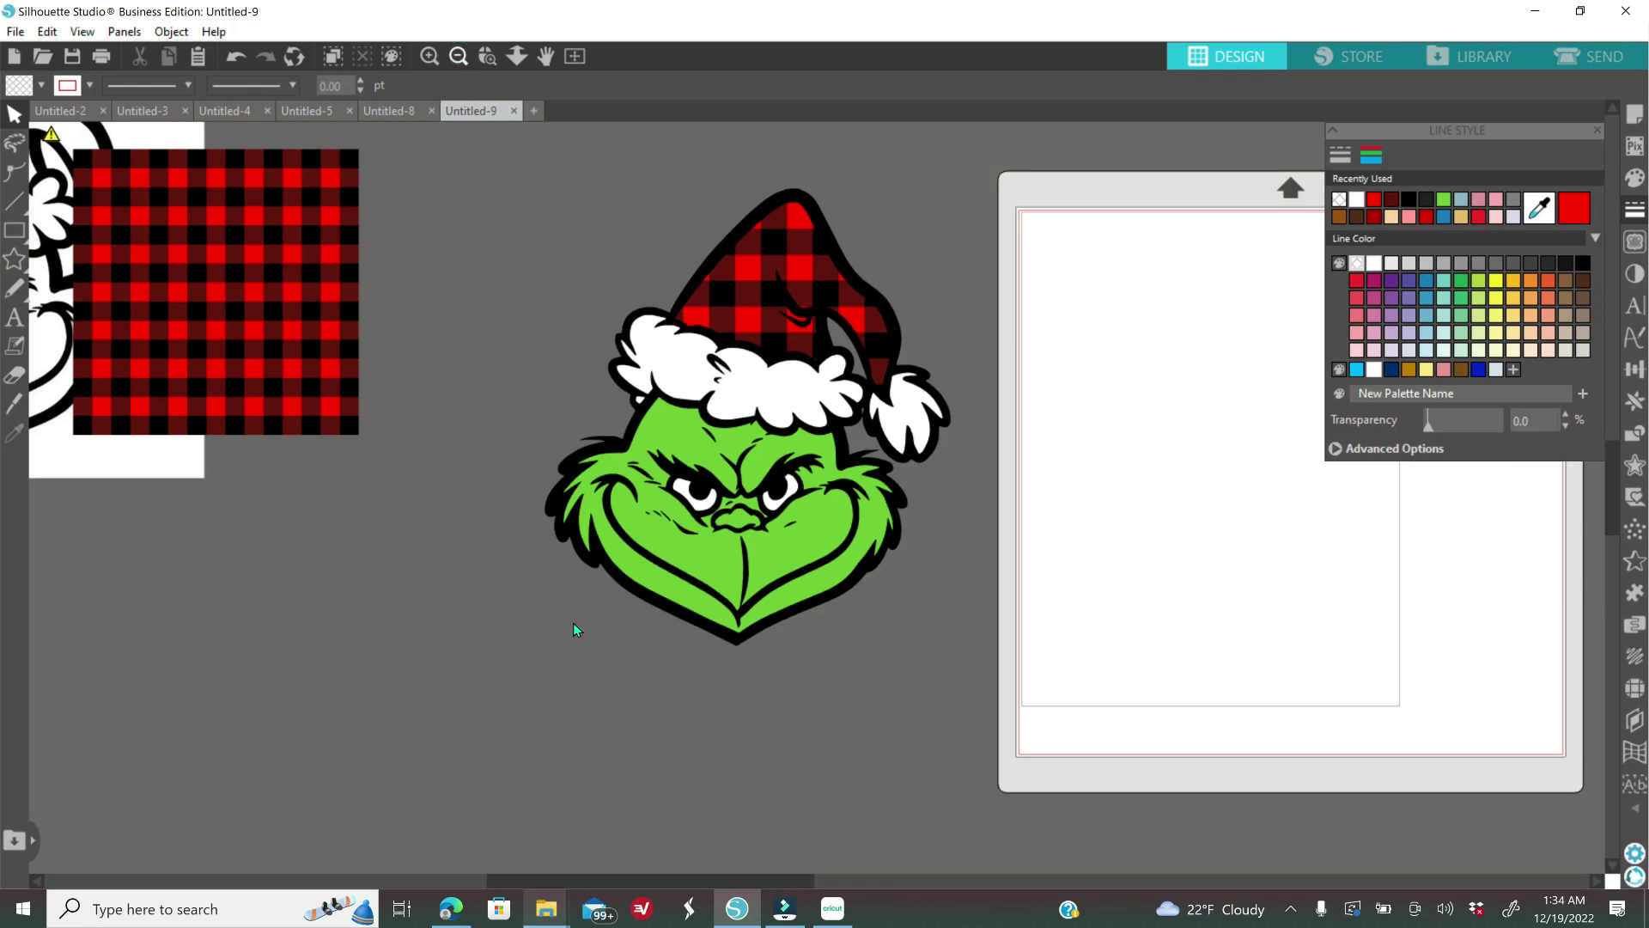
# - Move the plaid swatch up beside the colouring picture, and duplicate the whole plaid-hat Grinch onto the page
pyautogui.moveTo(368, 345); pyautogui.dragTo(463, 214)
pyautogui.moveTo(568, 190); pyautogui.dragTo(919, 647)
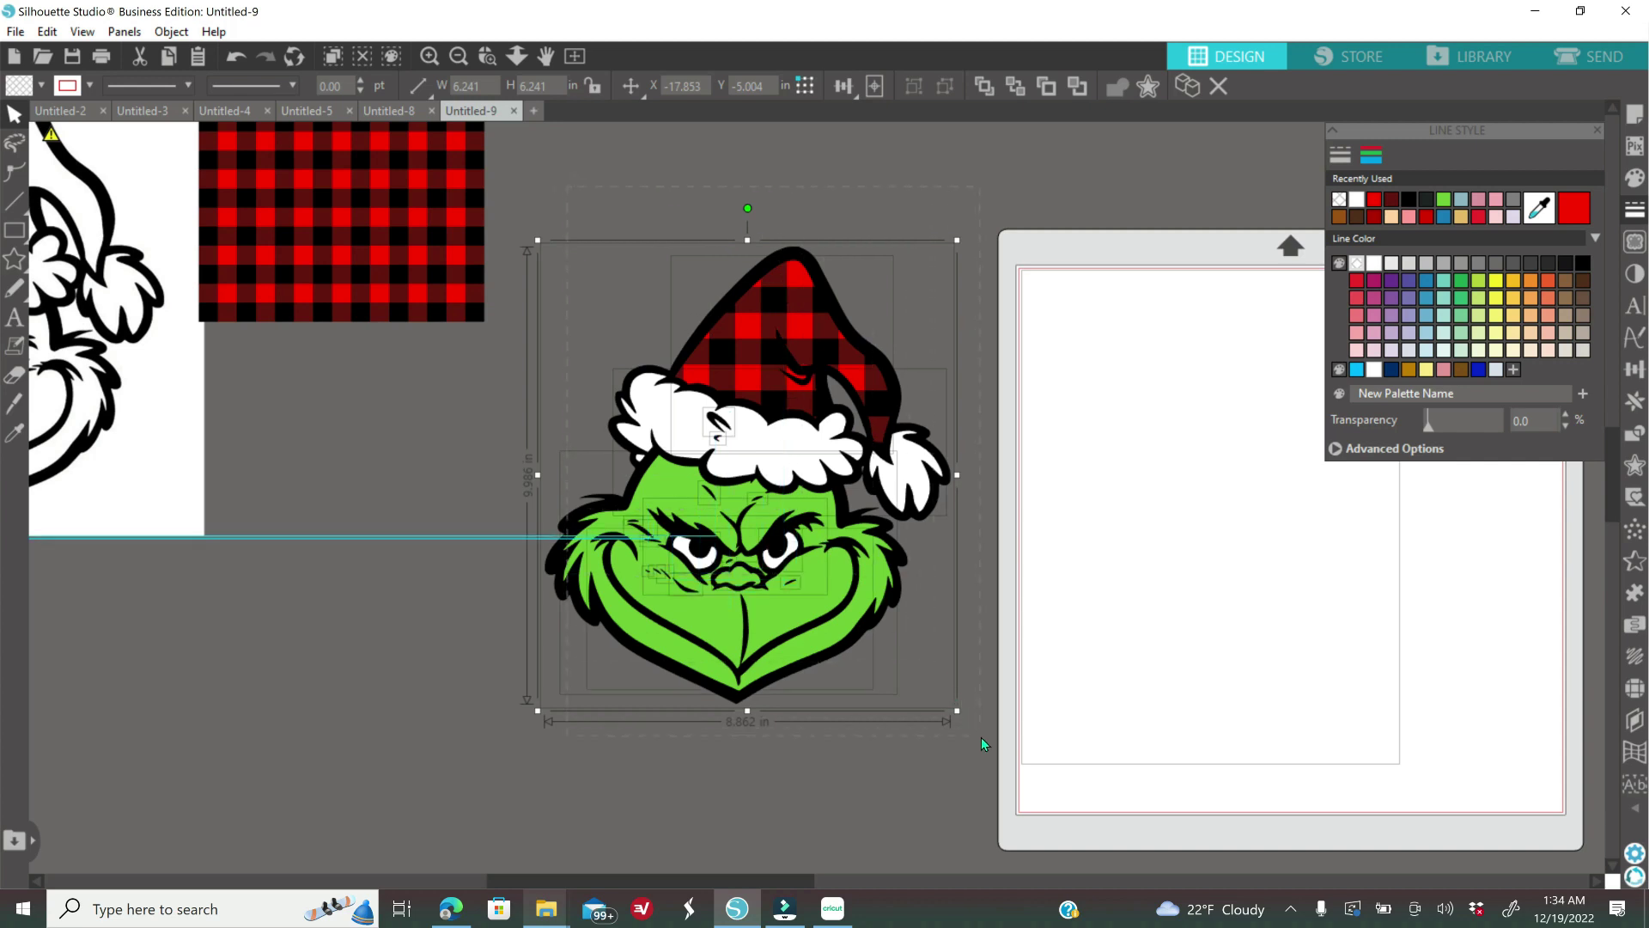
pyautogui.rightClick(1038, 617)
pyautogui.click(1117, 202)
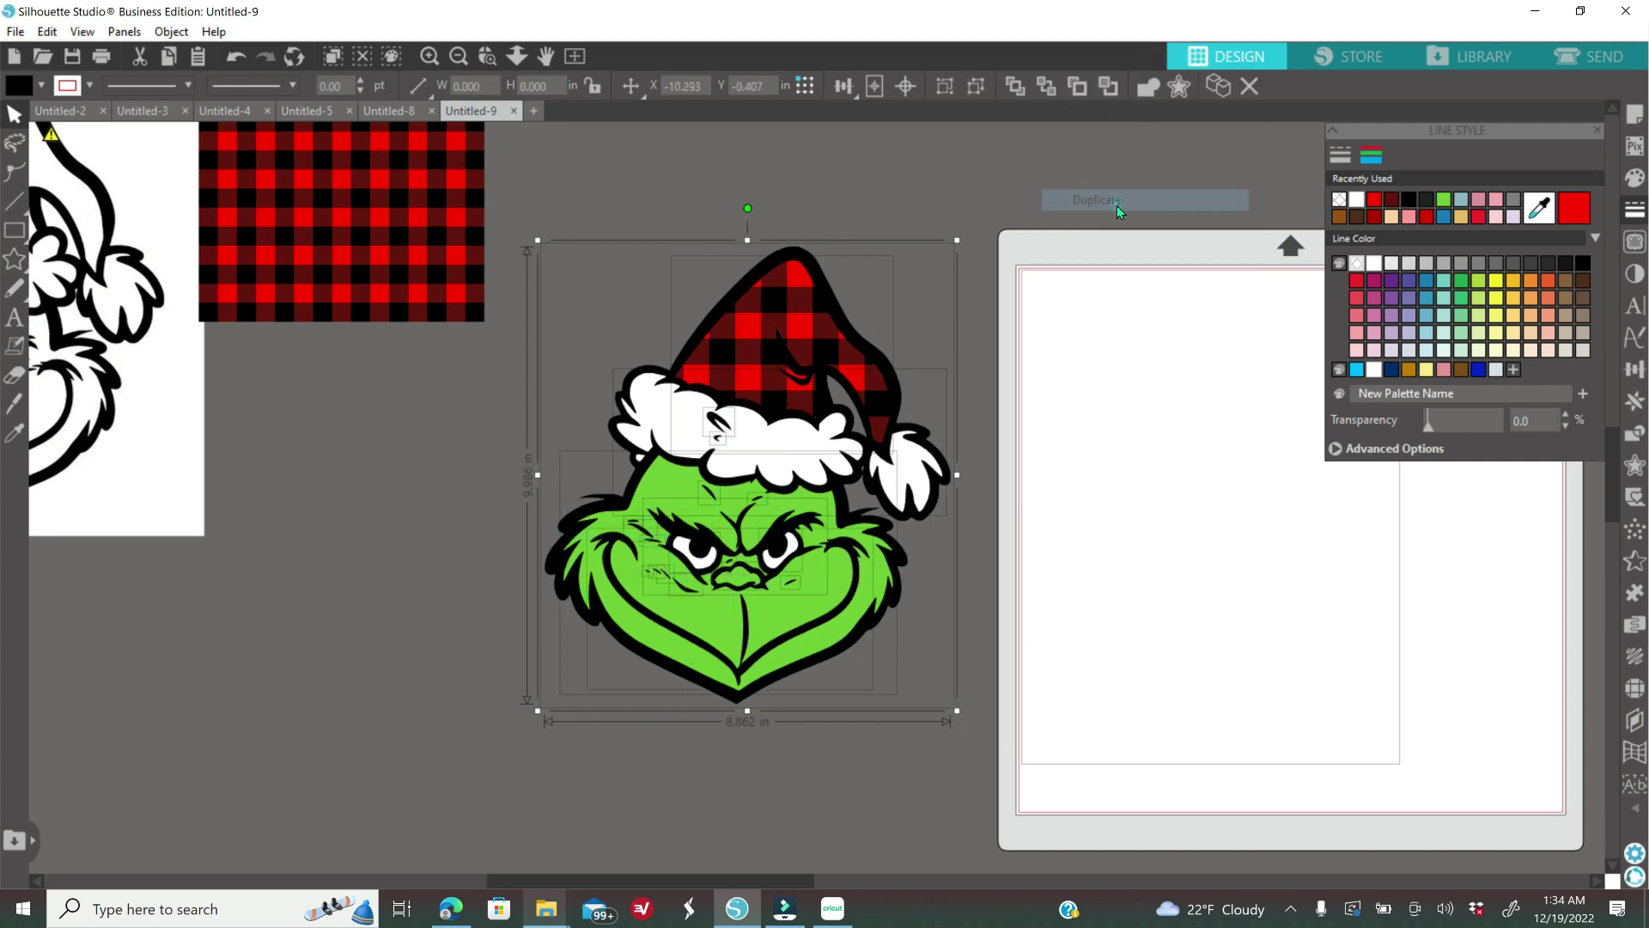
pyautogui.moveTo(807, 456); pyautogui.dragTo(1269, 465)
# - Group the original plaid-hat Grinch, shrink it to roughly half size and place it below the plaid swatch
pyautogui.moveTo(542, 220); pyautogui.dragTo(957, 706)
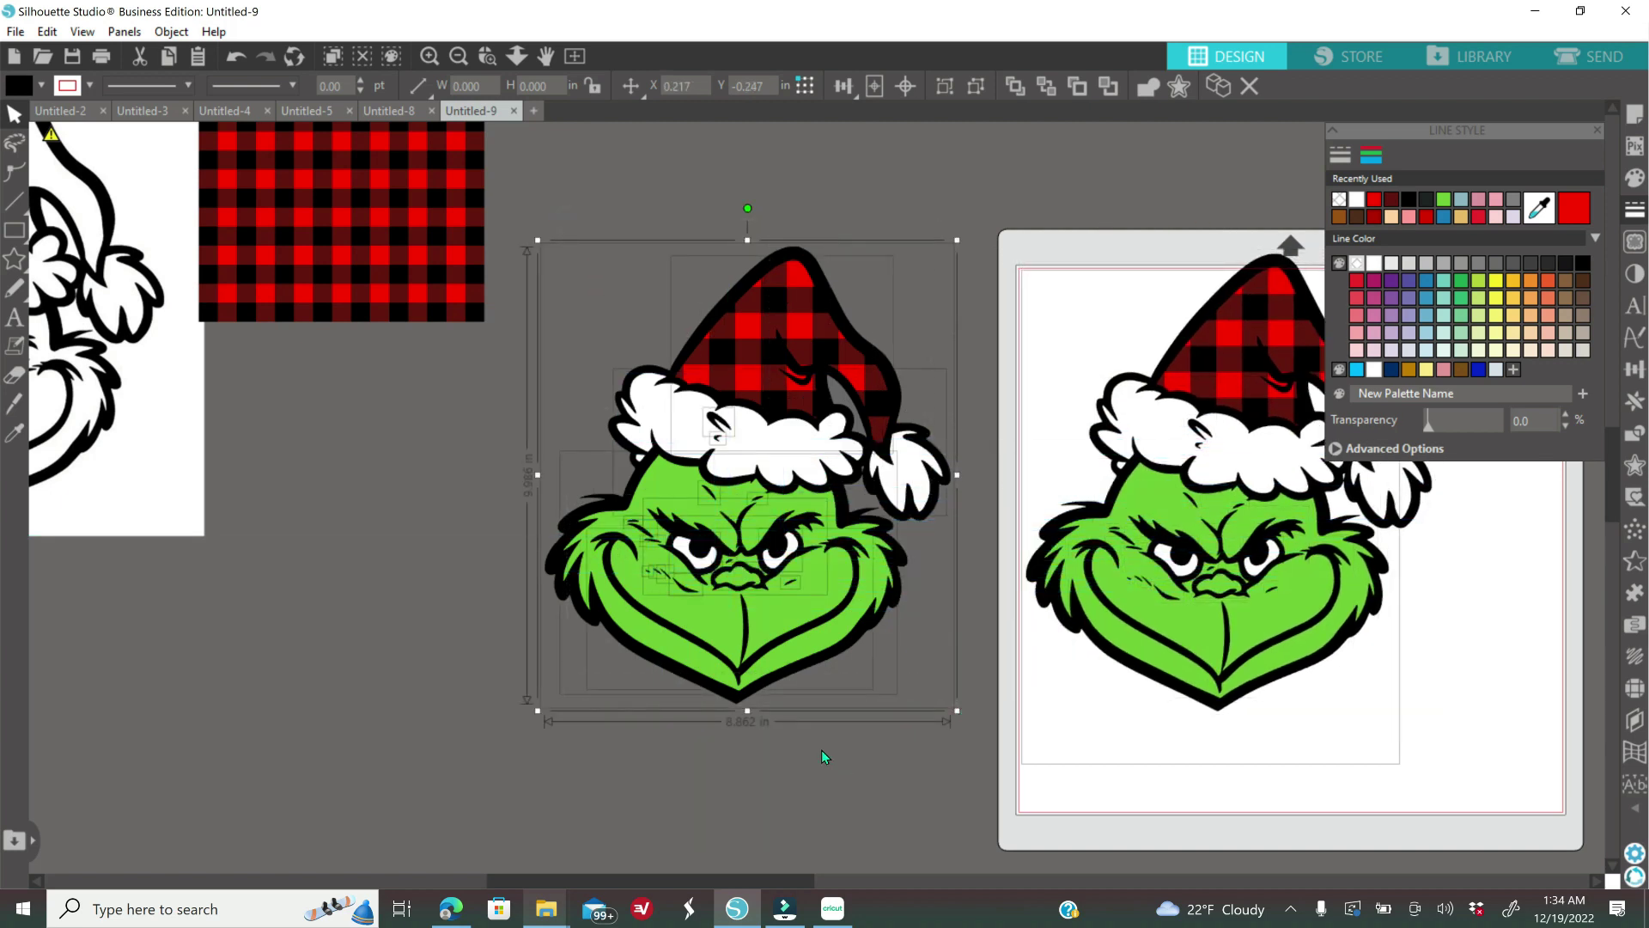
pyautogui.rightClick(821, 750)
pyautogui.click(885, 507)
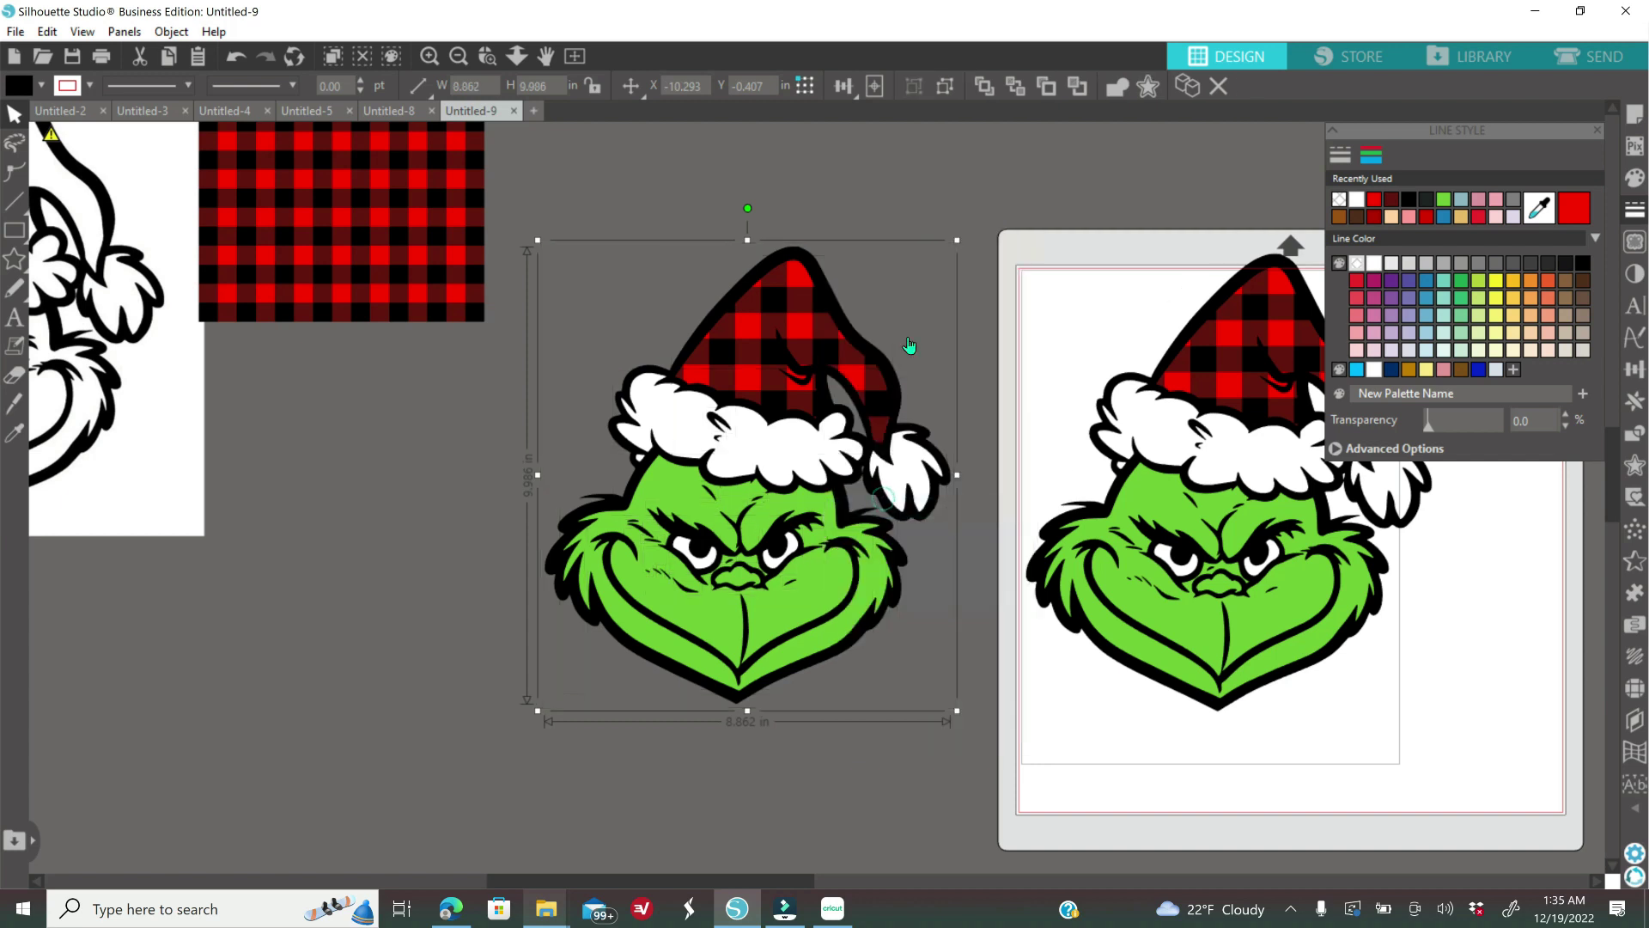
pyautogui.moveTo(936, 269); pyautogui.dragTo(800, 447)
pyautogui.moveTo(686, 636); pyautogui.dragTo(364, 550)
# - Bring the black_white_gold_06 pattern from the Black_White_Gold_Textures_JPGs folder into the design, browsing the files as extra large icons
pyautogui.doubleClick(753, 554)
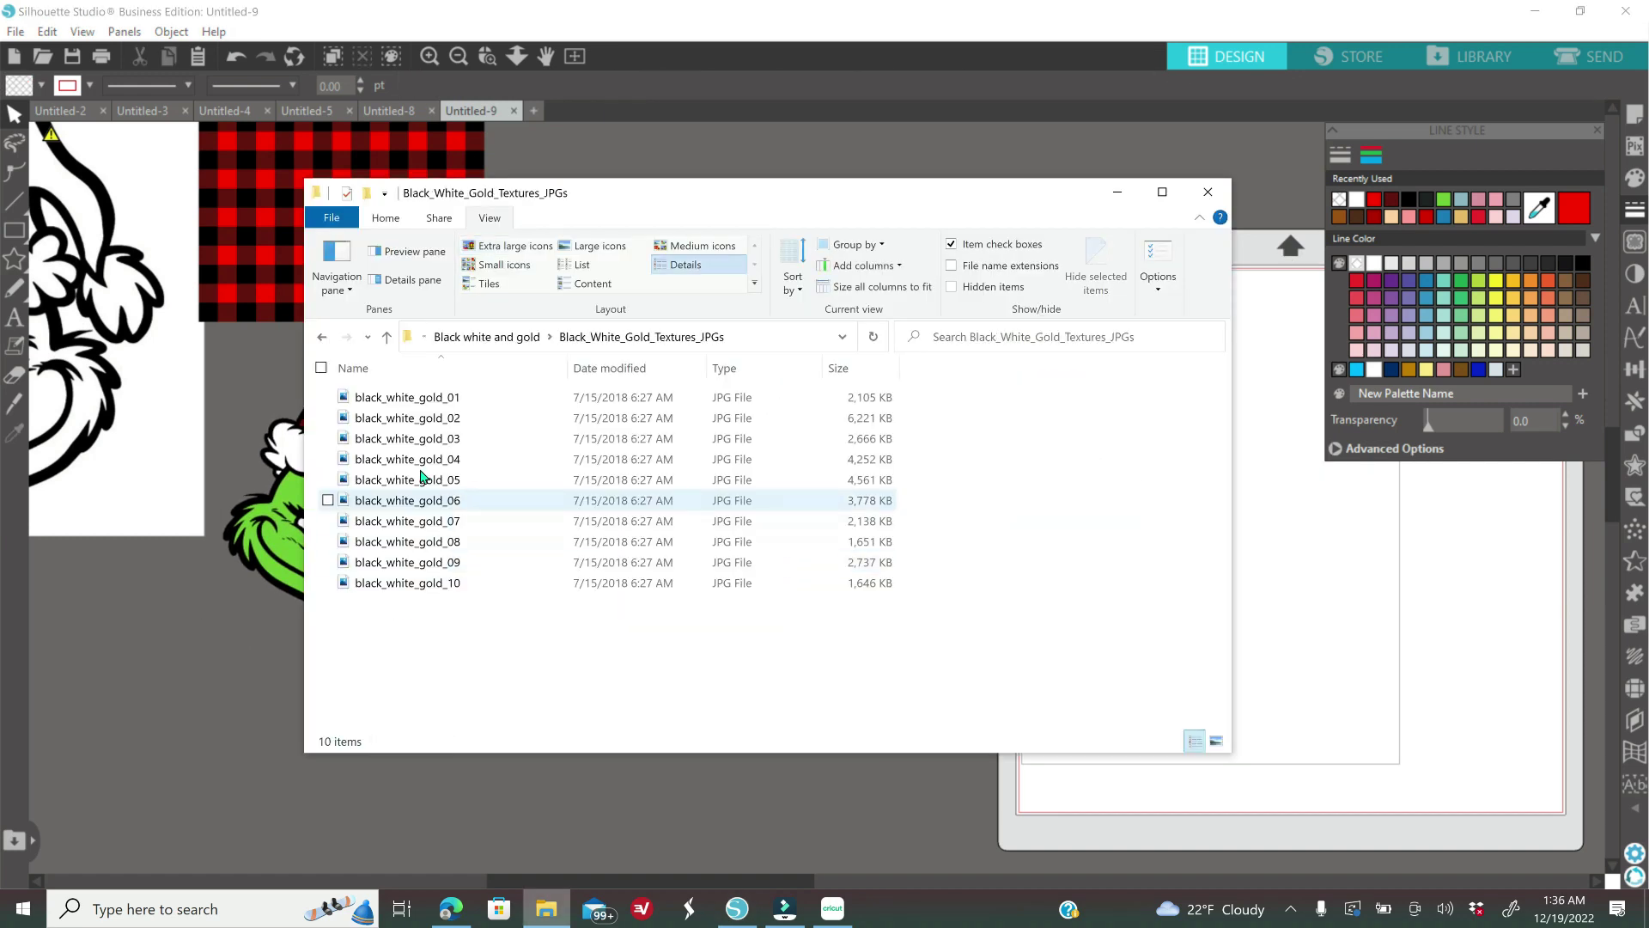
pyautogui.click(509, 248)
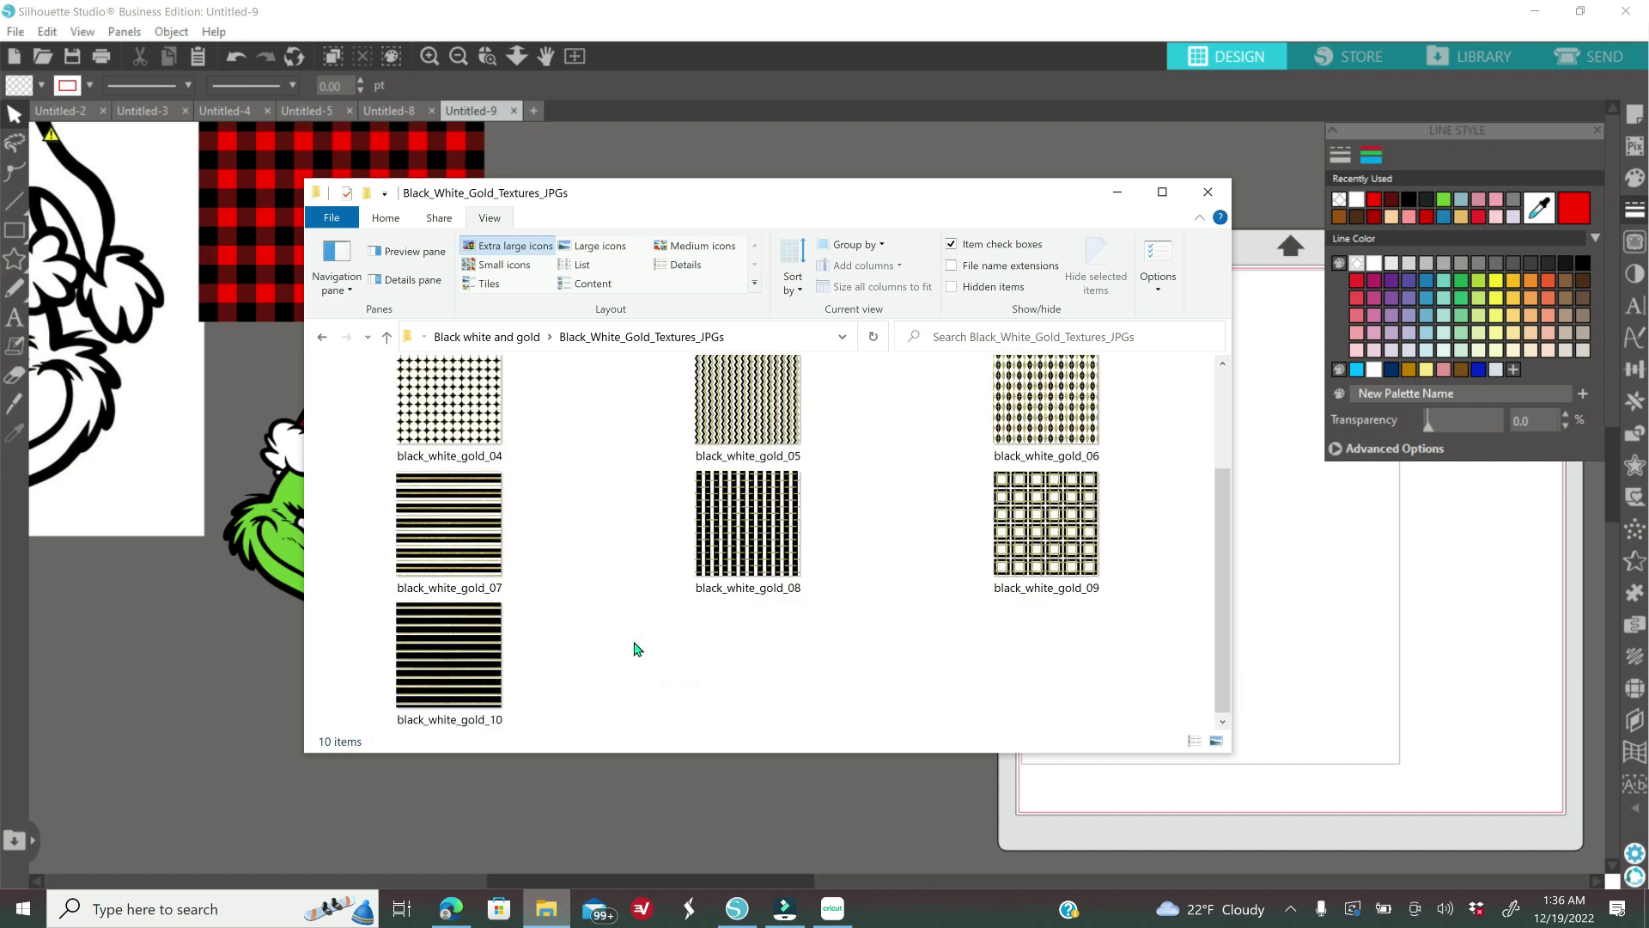
pyautogui.scroll(-1, 633, 649)
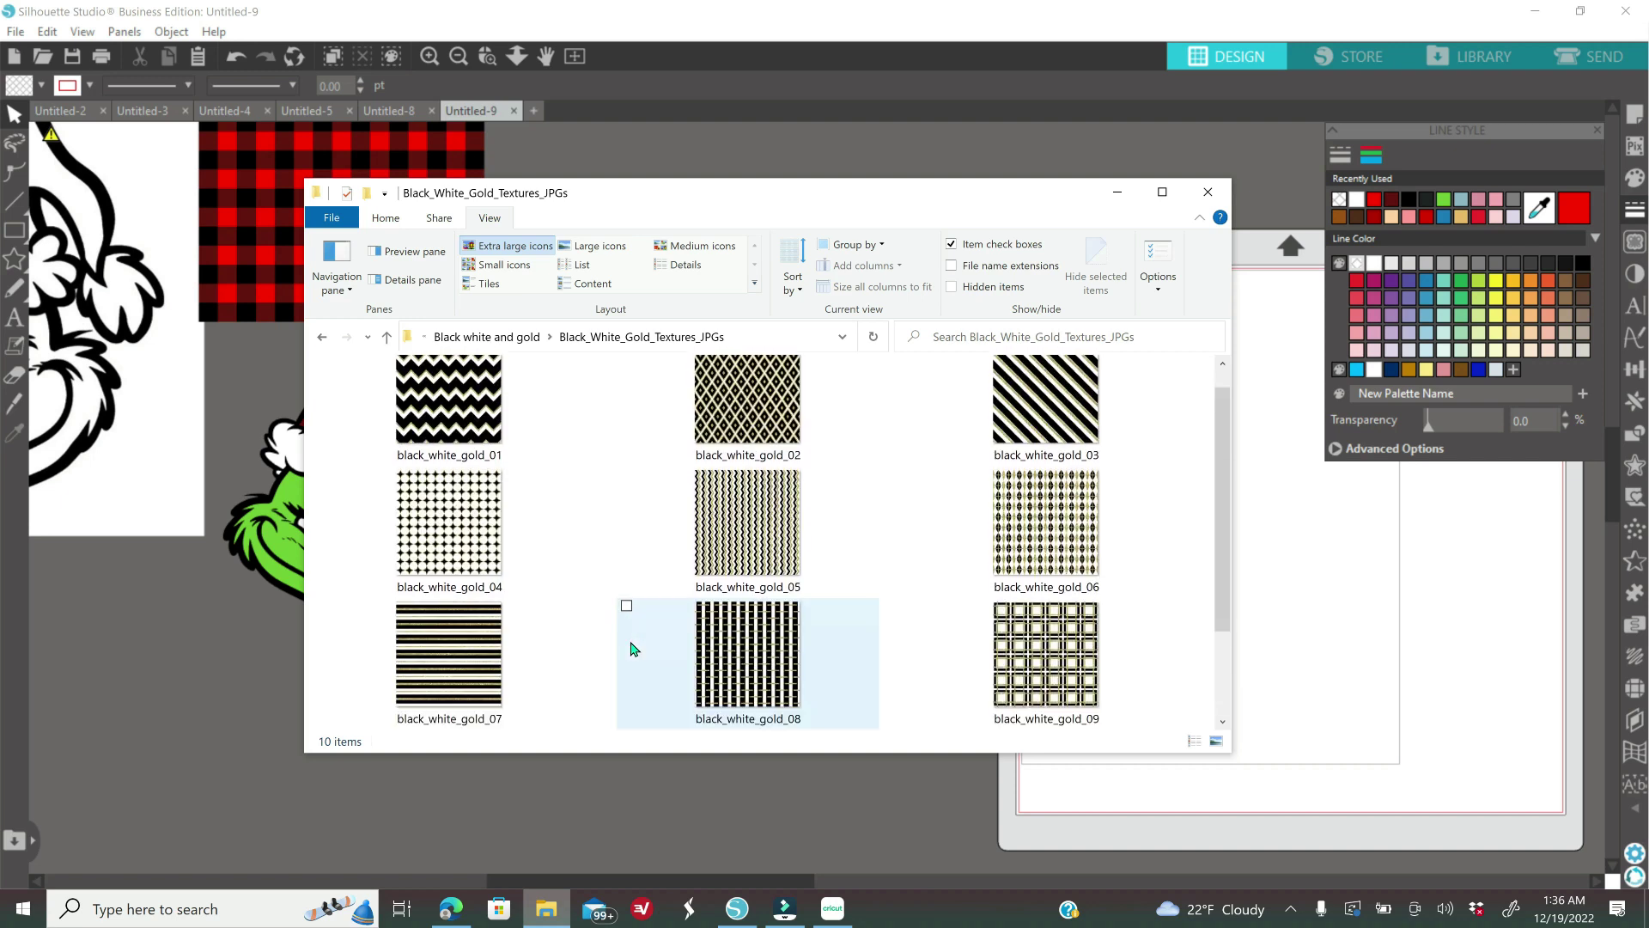
pyautogui.moveTo(1030, 524); pyautogui.dragTo(1312, 600)
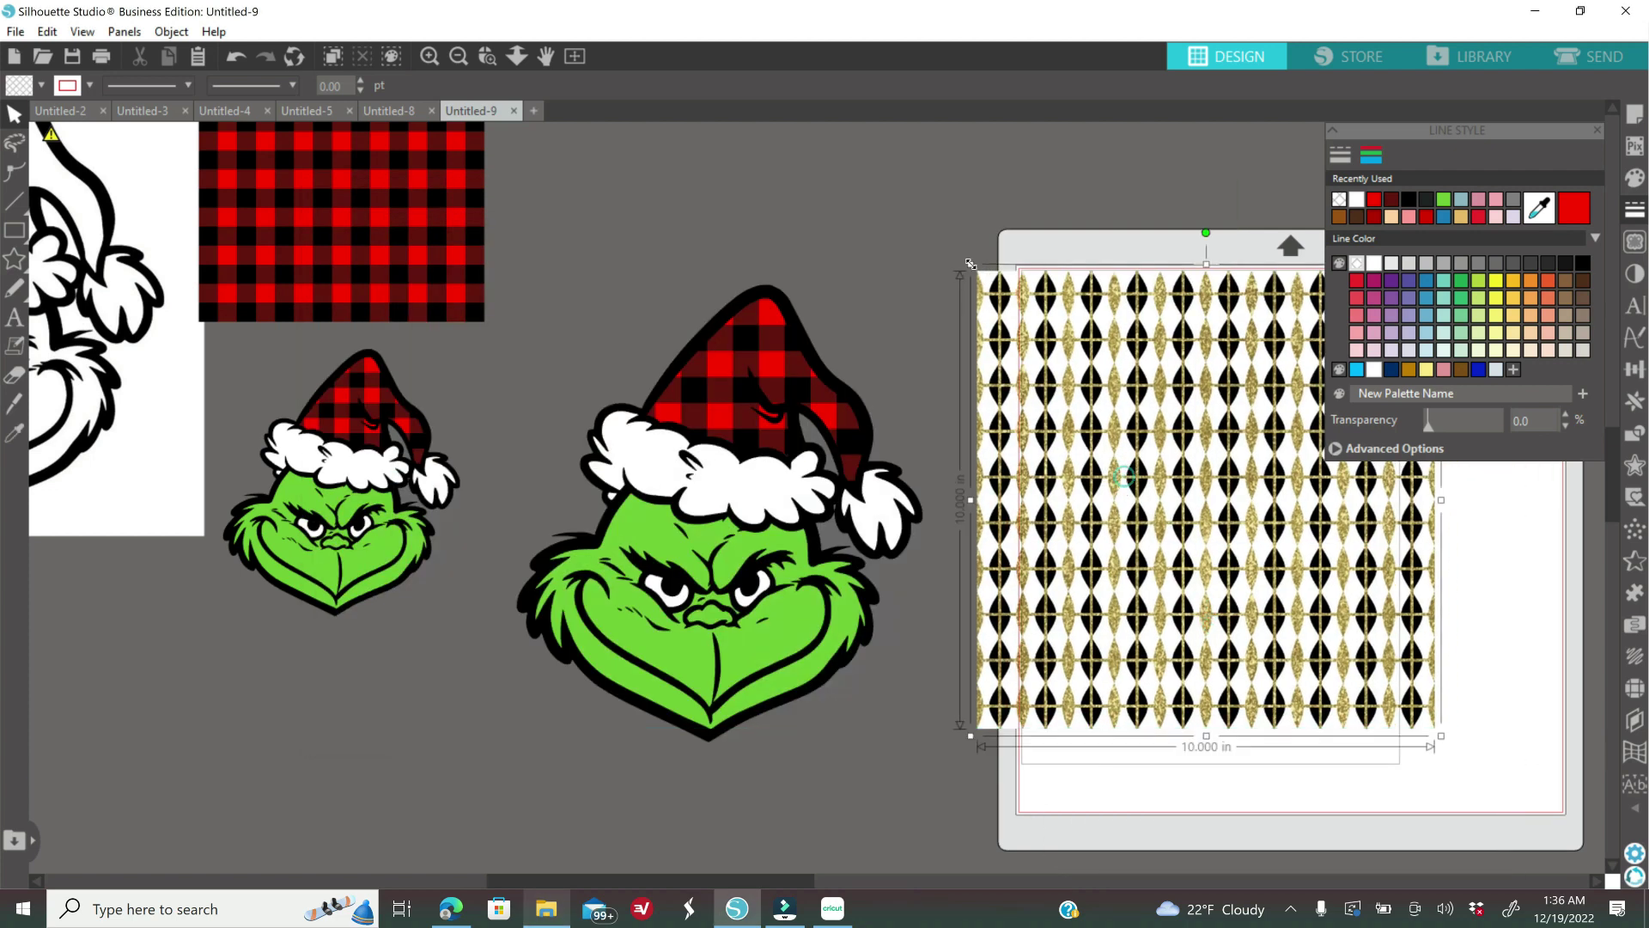
# - Scale the black, white and gold pattern to about 7.087 in square and position it beside the large Grinch
pyautogui.moveTo(1114, 493); pyautogui.dragTo(1465, 831)
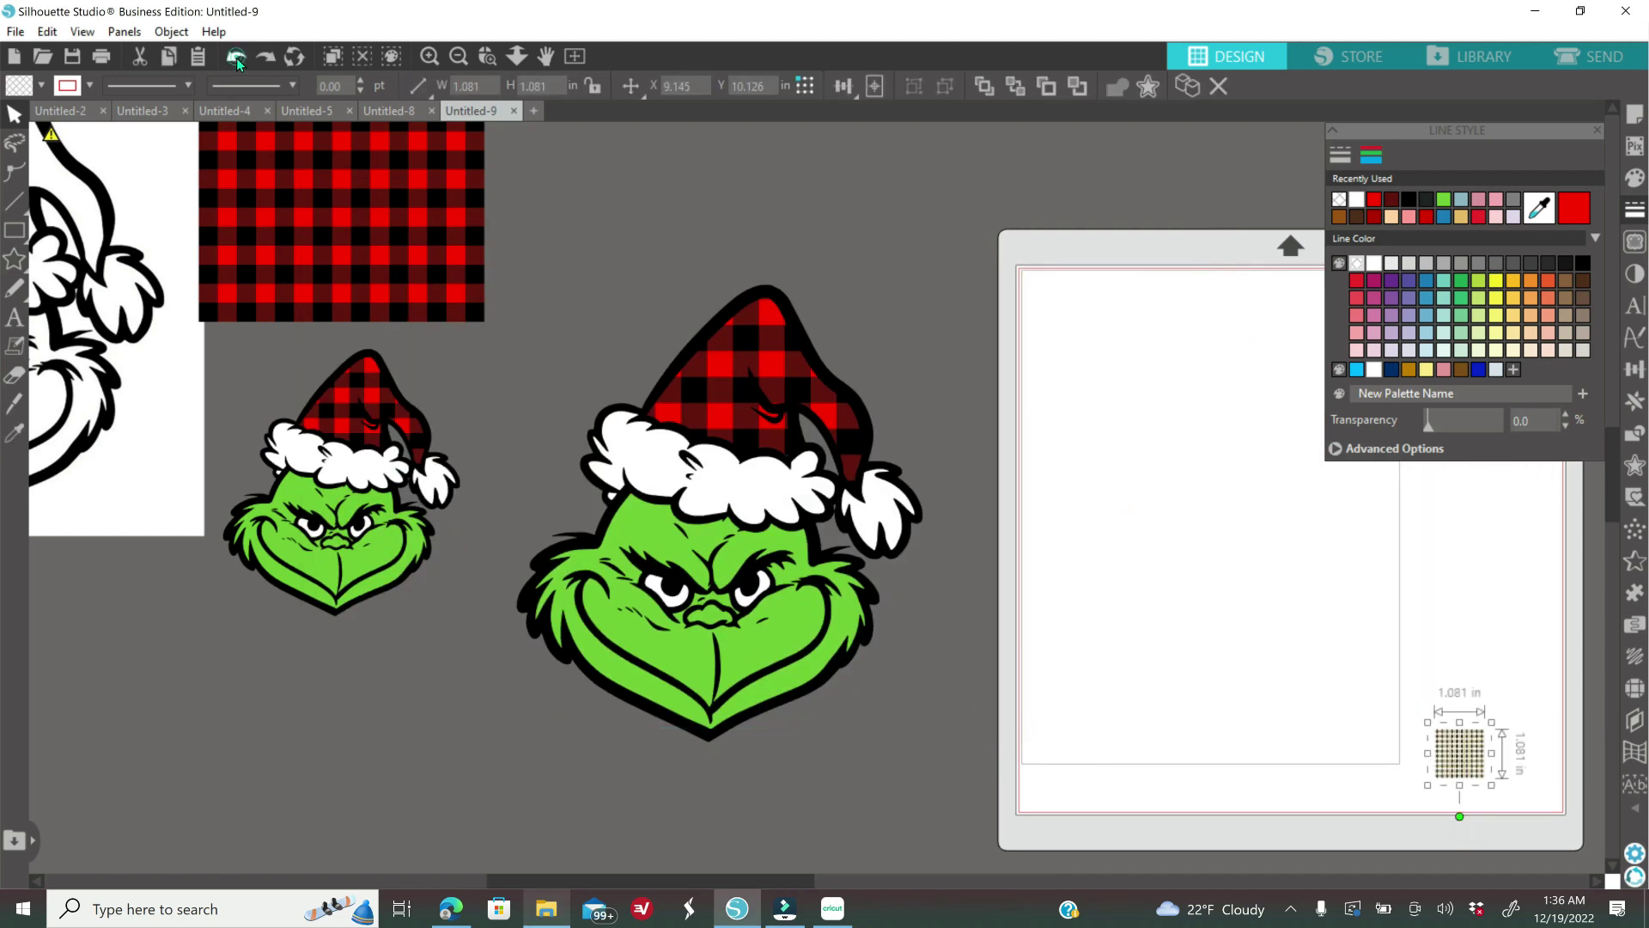
pyautogui.click(236, 56)
pyautogui.moveTo(1173, 516); pyautogui.dragTo(1100, 474)
pyautogui.moveTo(898, 221); pyautogui.dragTo(1034, 353)
pyautogui.moveTo(1136, 489); pyautogui.dragTo(1089, 510)
# - Duplicate the gold pattern, scale the copy to about 4.206 in square and place it next to the plaid swatch
pyautogui.rightClick(1140, 563)
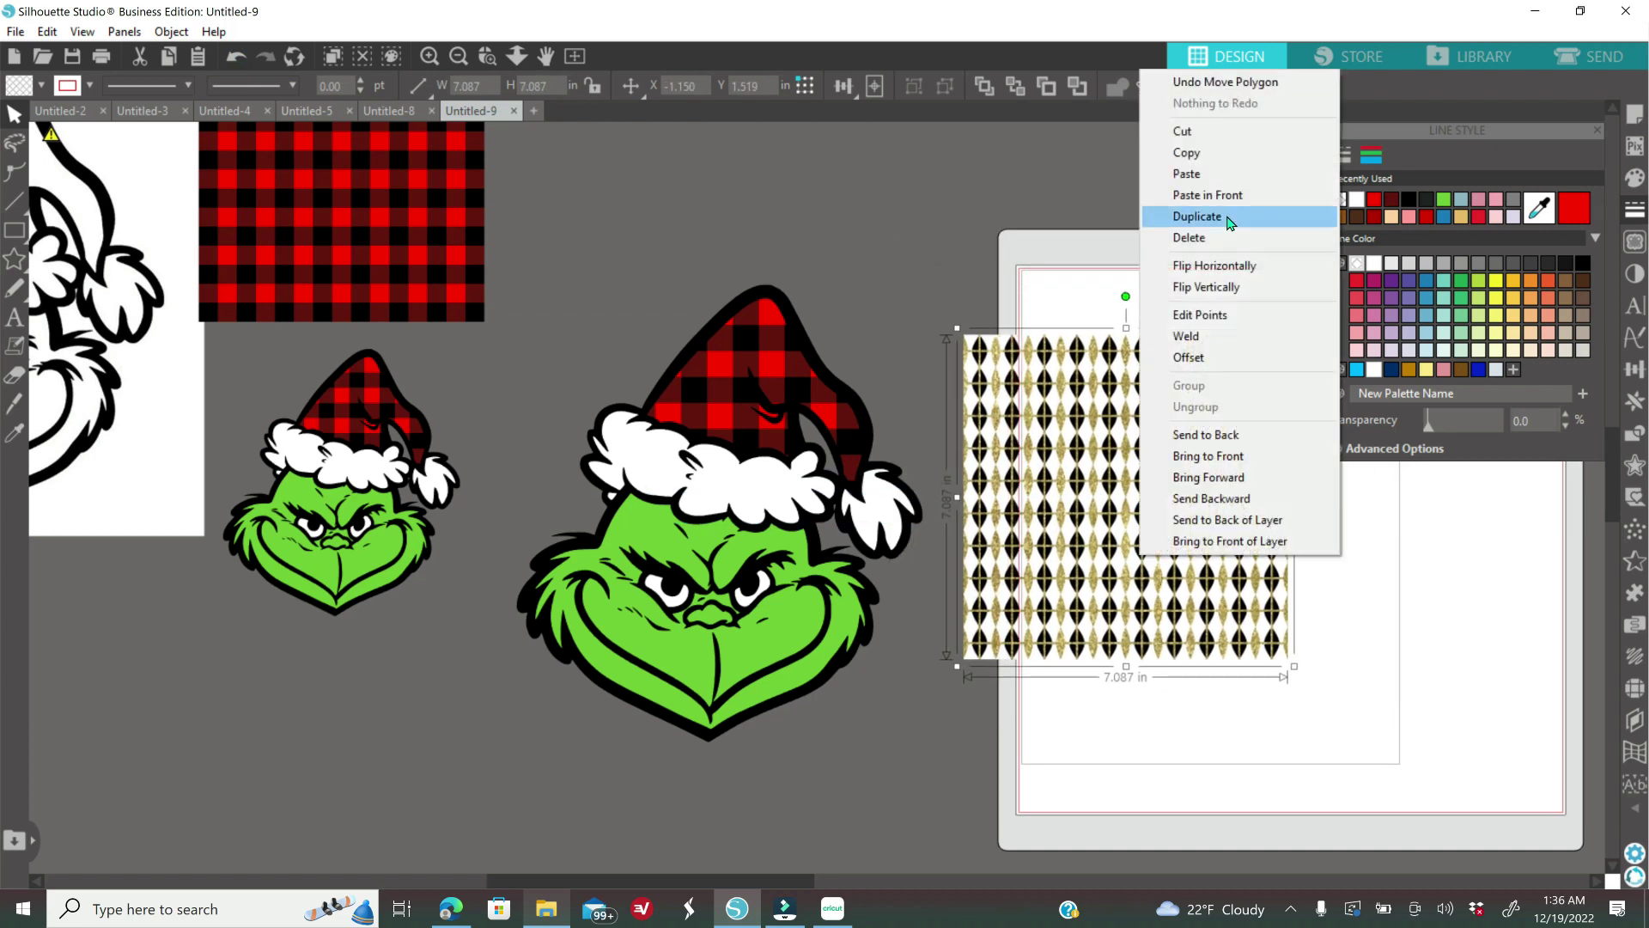
pyautogui.click(1203, 215)
pyautogui.moveTo(962, 350); pyautogui.dragTo(985, 530)
pyautogui.moveTo(1091, 549); pyautogui.dragTo(501, 152)
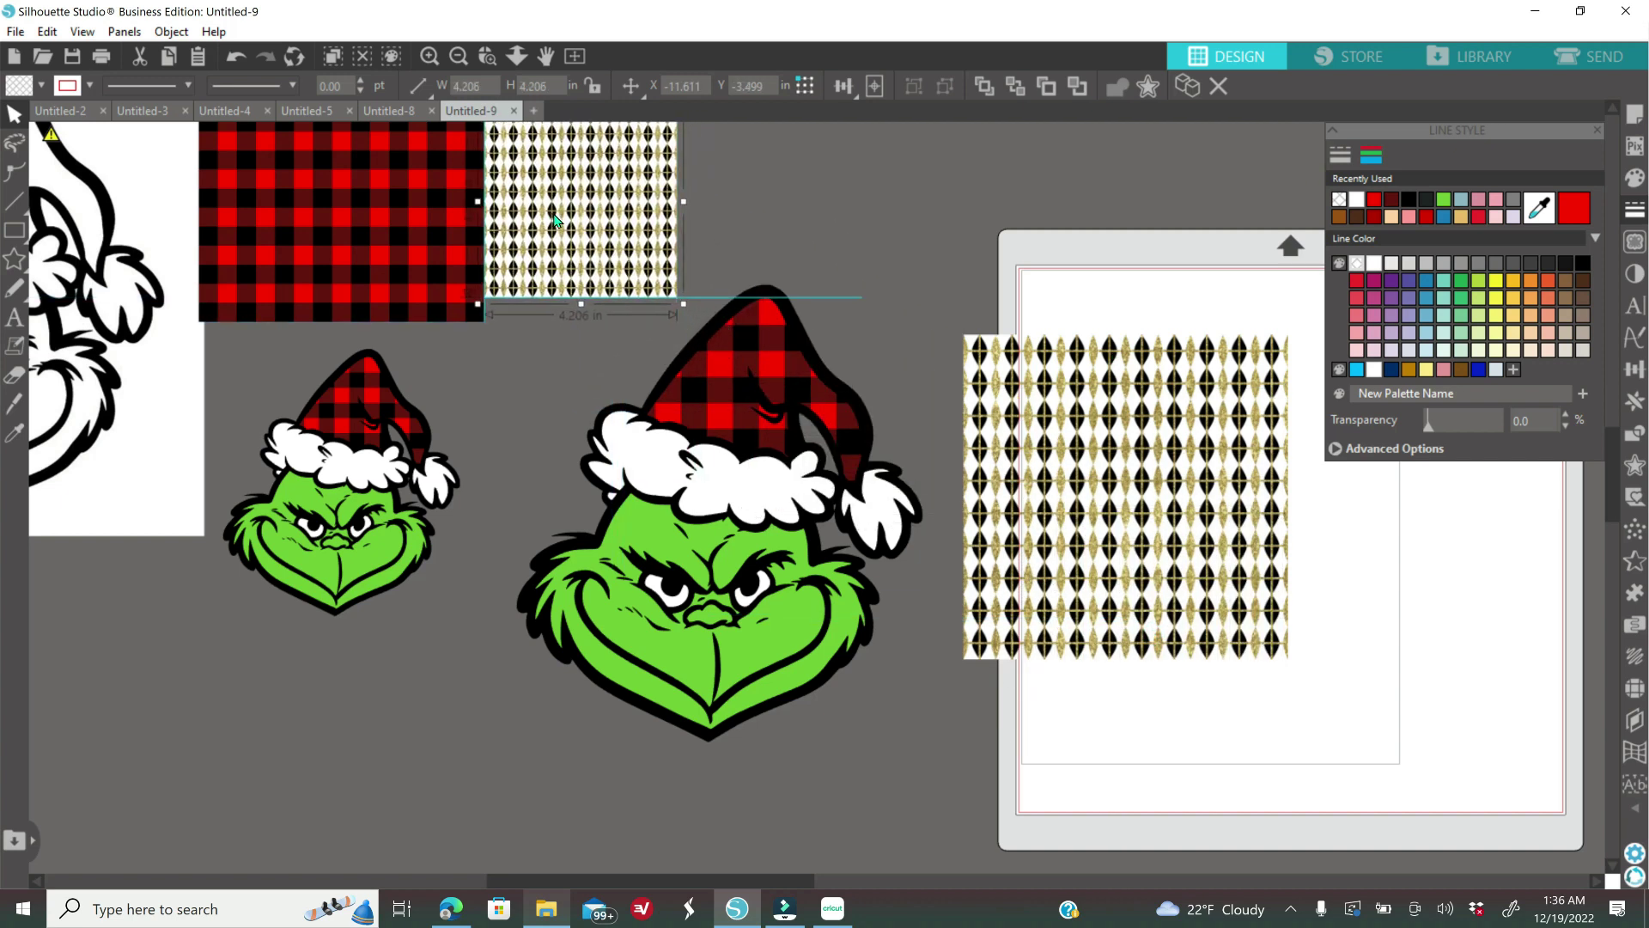
pyautogui.click(458, 57)
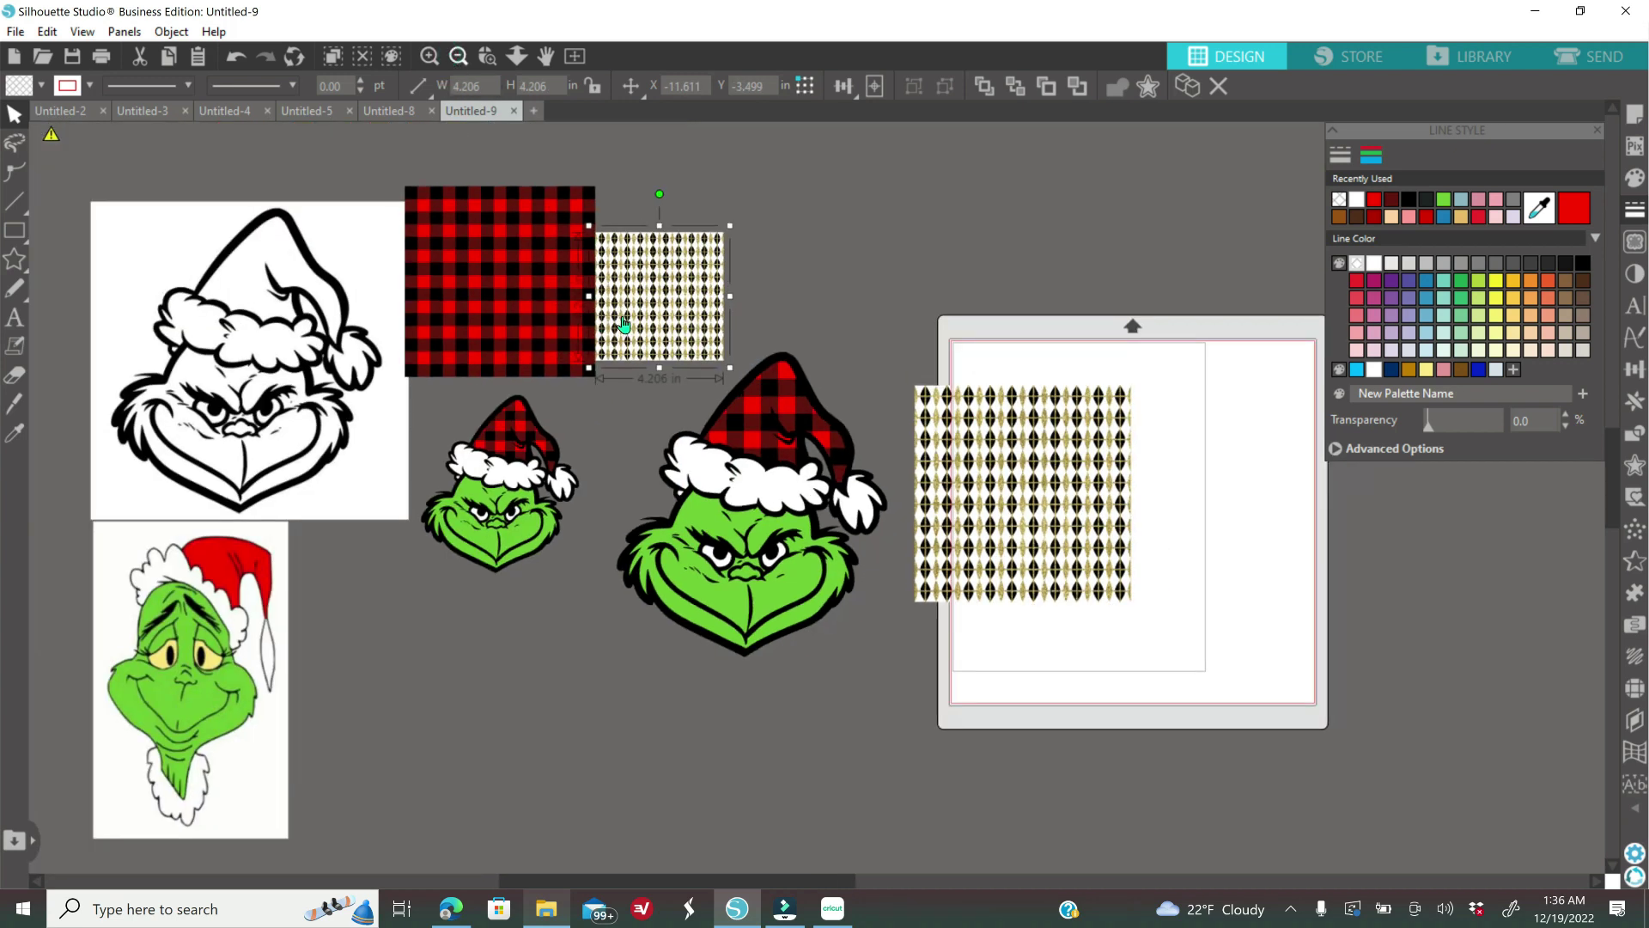
pyautogui.moveTo(603, 326); pyautogui.dragTo(598, 224)
# - Move the 7.087 in gold pattern over the large Grinch's hat and send it to the back
pyautogui.moveTo(1079, 494); pyautogui.dragTo(776, 475)
pyautogui.rightClick(776, 475)
pyautogui.click(825, 749)
pyautogui.click(428, 57)
pyautogui.click(427, 56)
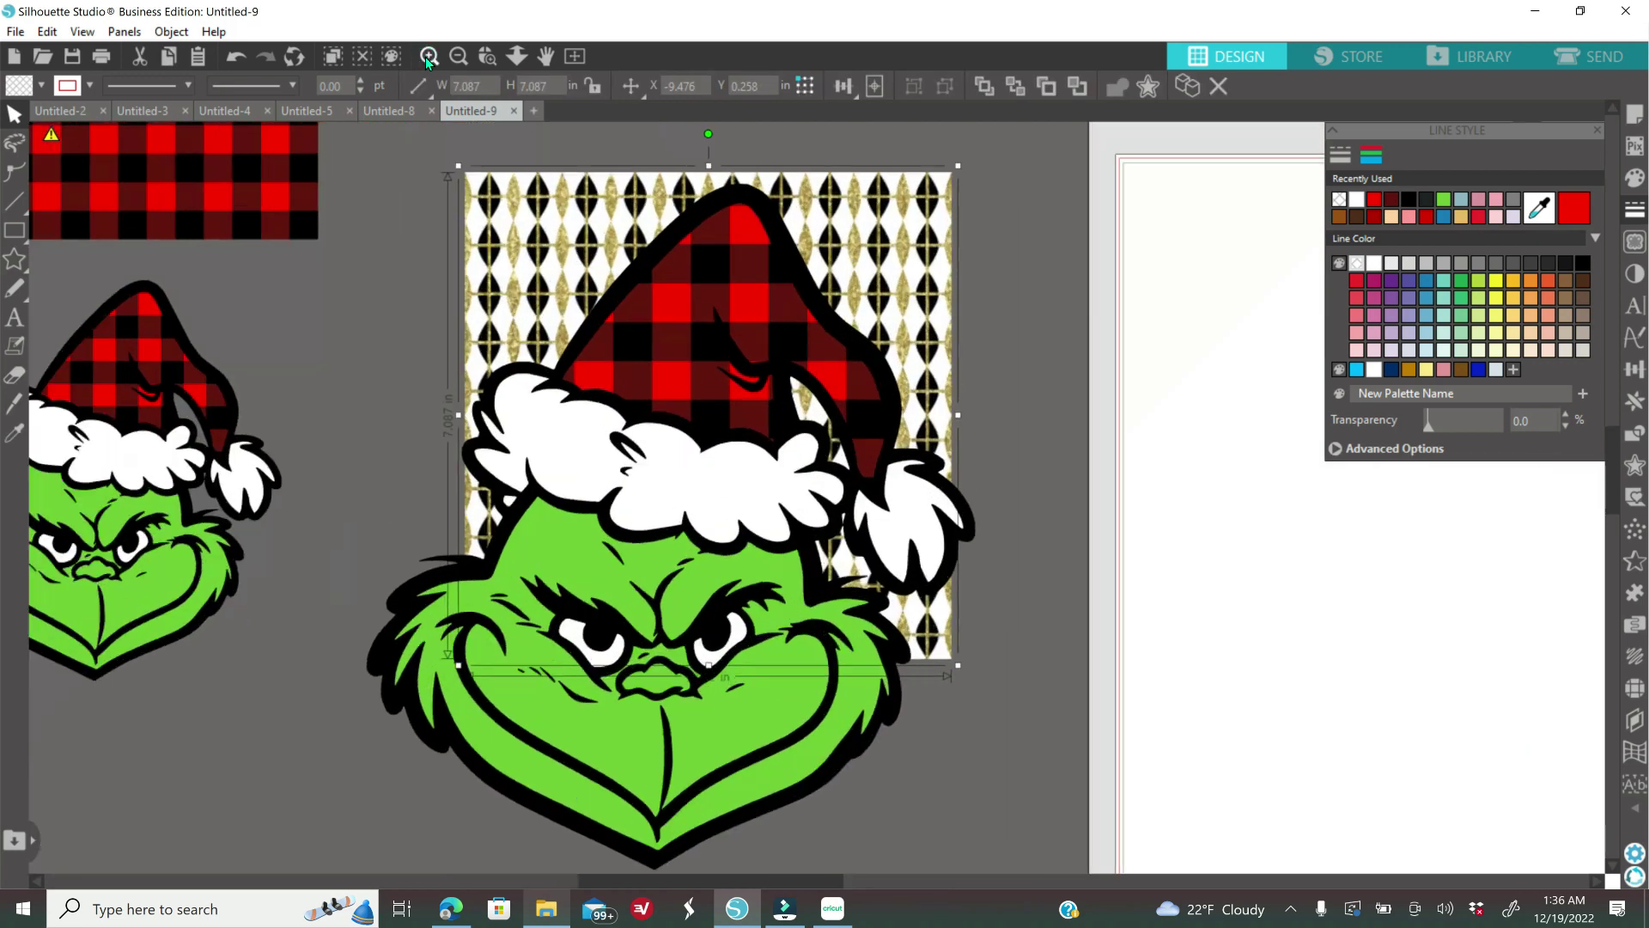
# - Crop the gold pattern to the shape of the large Grinch's plaid hat
pyautogui.keyDown('shift'); pyautogui.click(688, 310); pyautogui.keyUp('shift')
pyautogui.click(1634, 433)
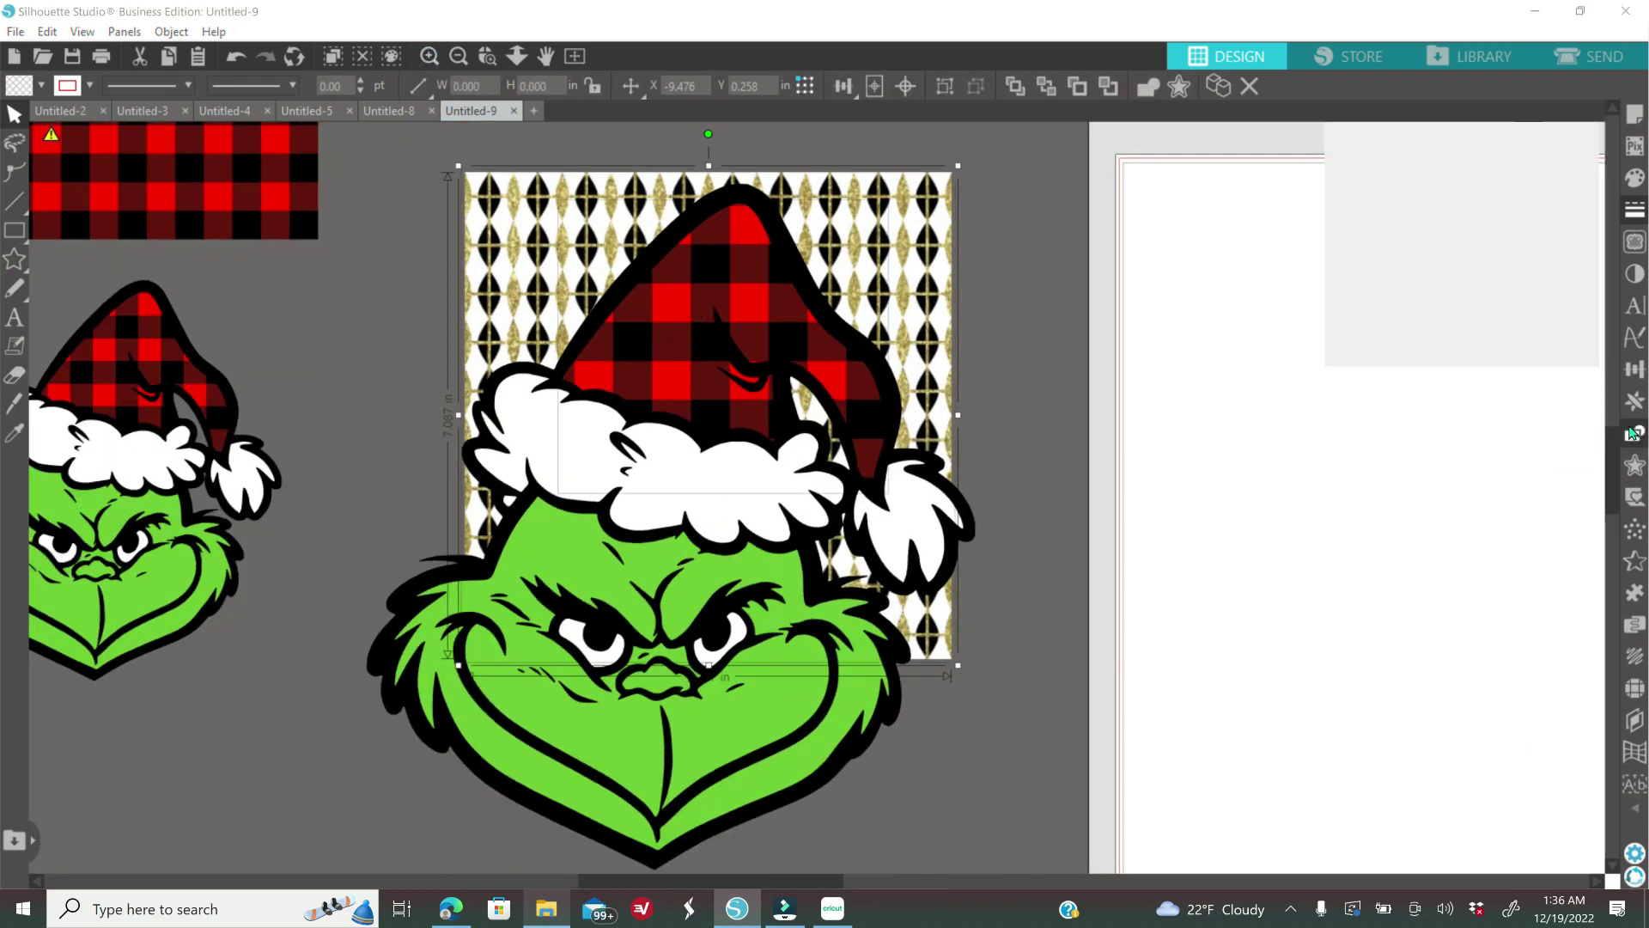
pyautogui.click(1509, 248)
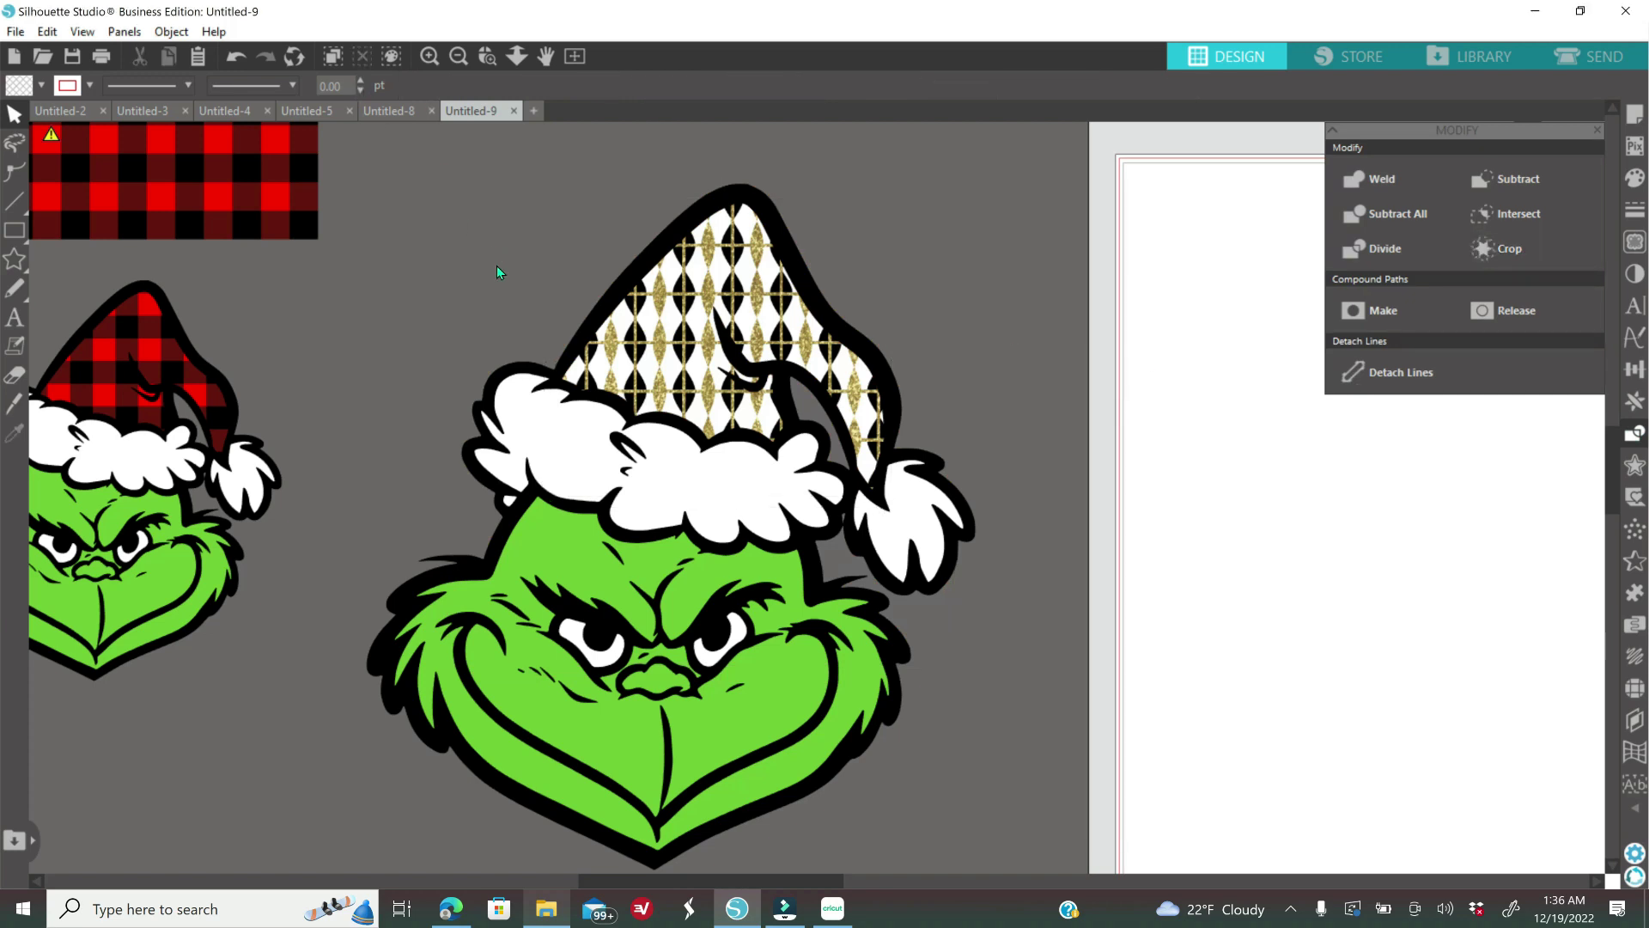
# - Fill the large Grinch's hat fur and pom-pom with a gold sampled from the hat pattern
pyautogui.click(934, 531)
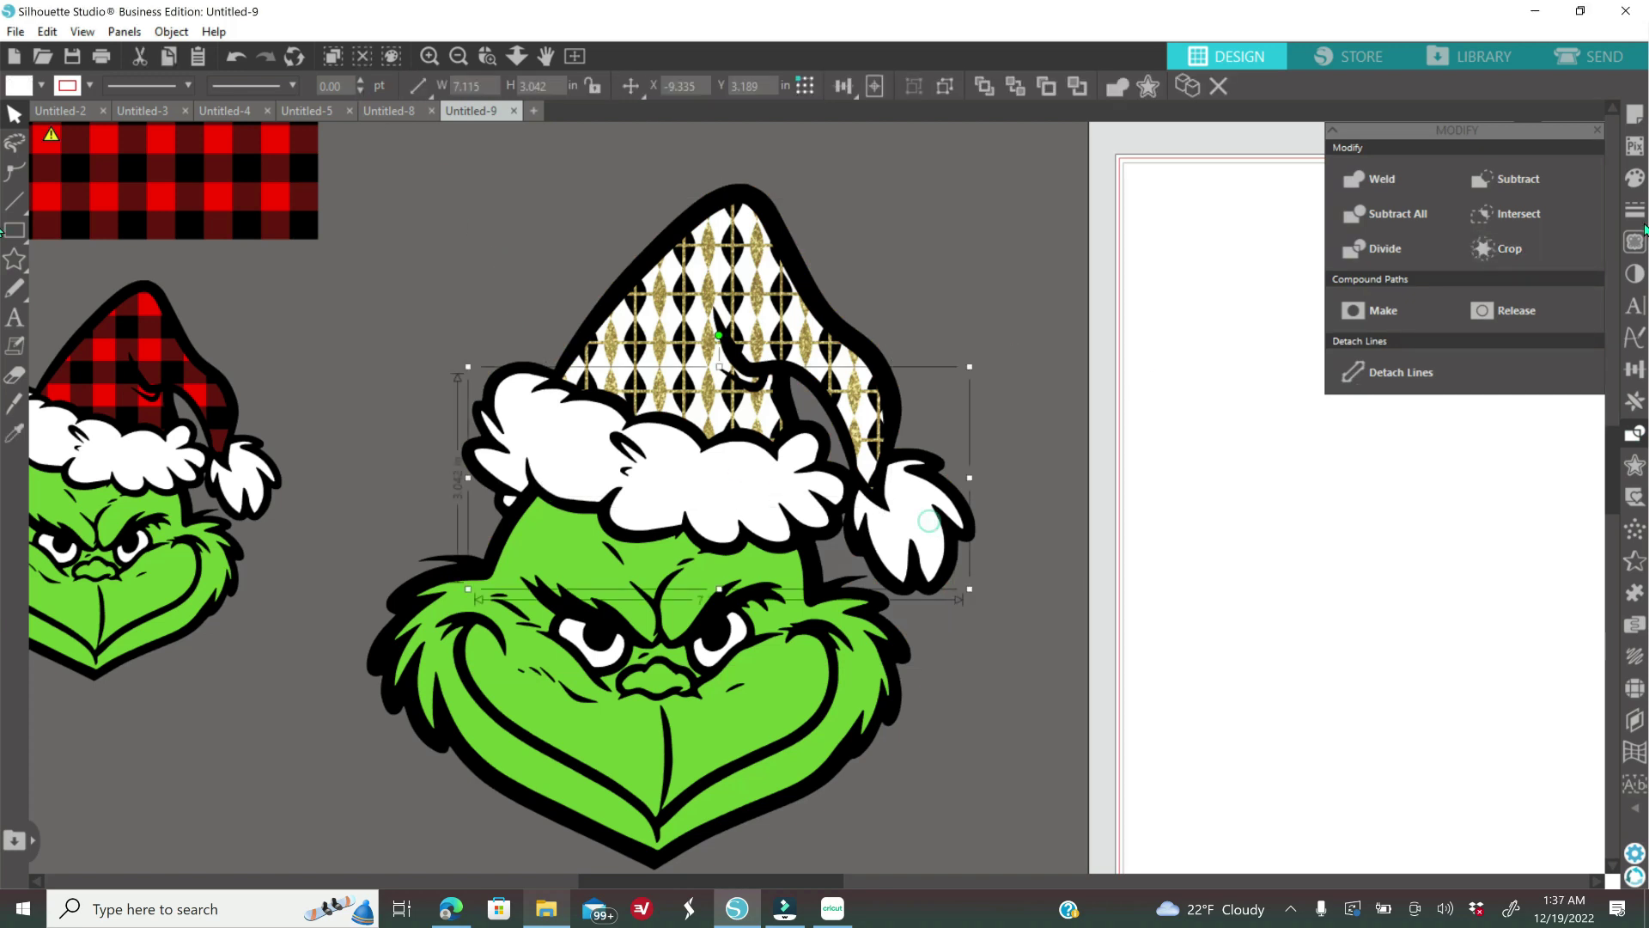
pyautogui.click(1635, 178)
pyautogui.click(1539, 207)
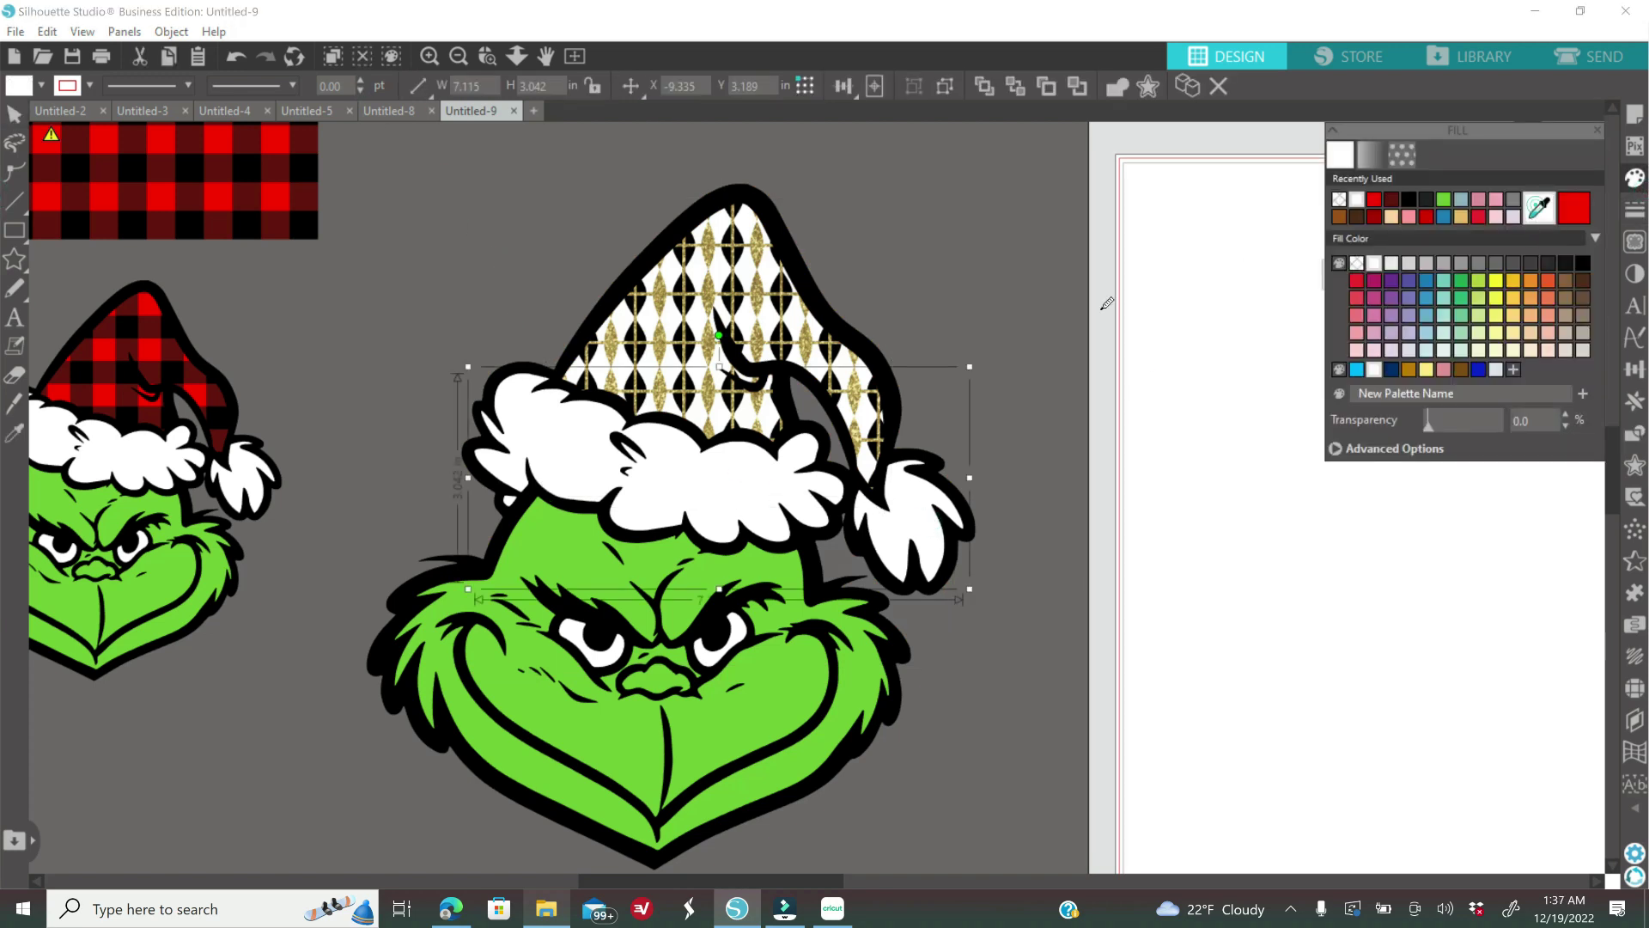
pyautogui.click(848, 400)
# - Nudge the plaid swatch up, duplicate the gold-hat Grinch onto the page and group the copy
pyautogui.click(457, 57)
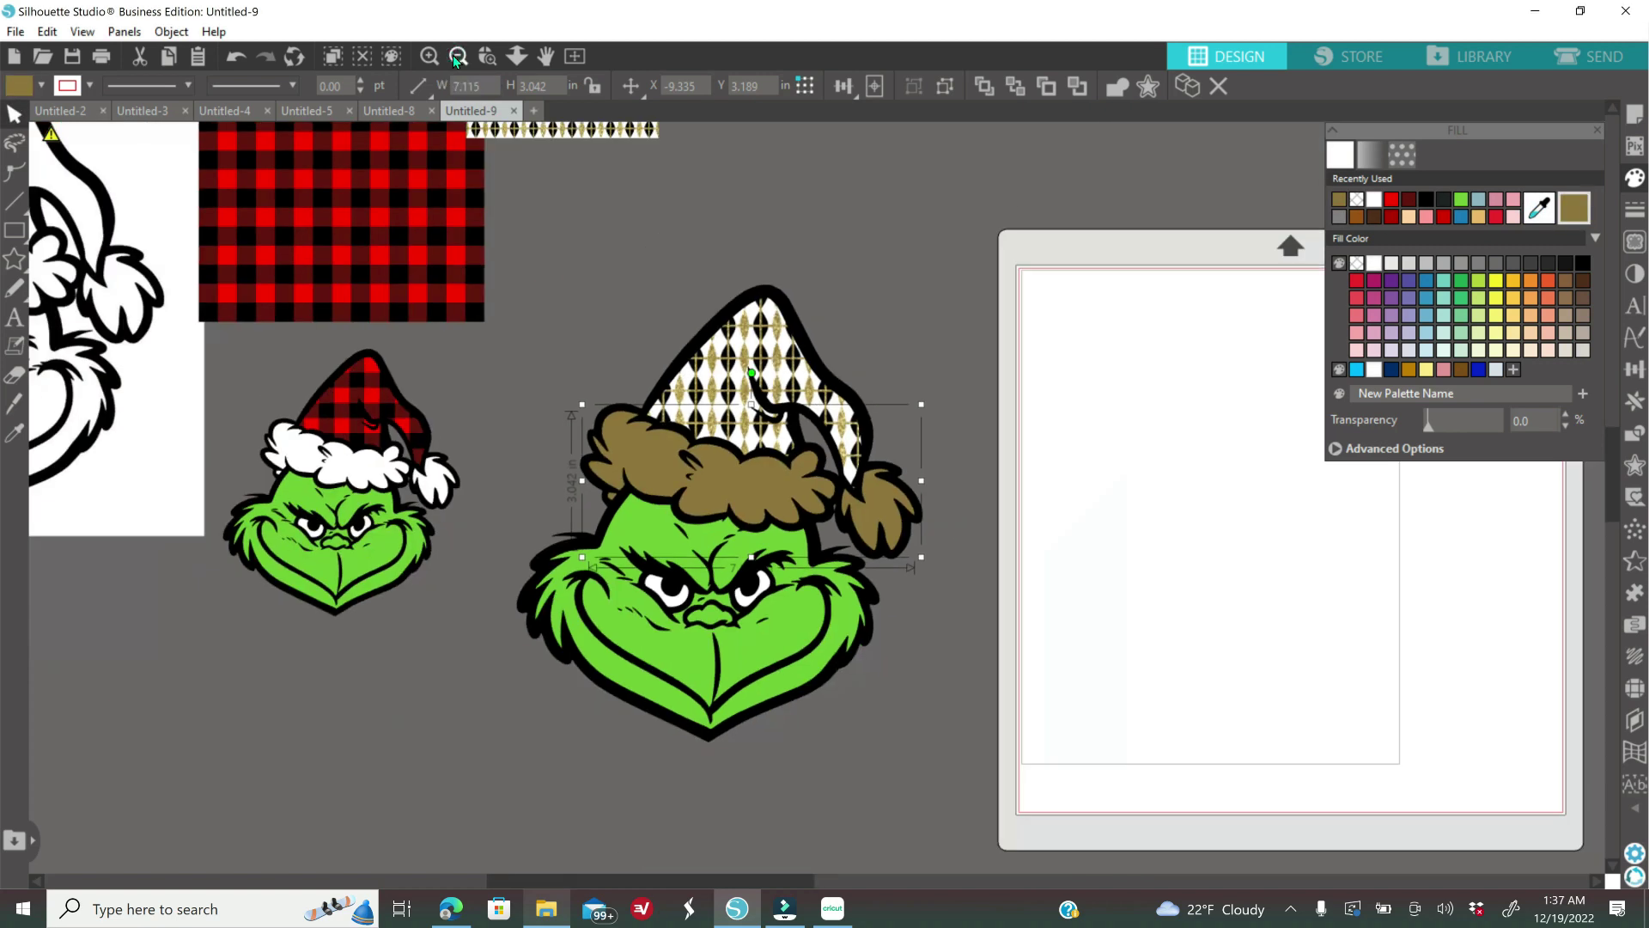
pyautogui.click(457, 56)
pyautogui.moveTo(516, 342); pyautogui.dragTo(508, 313)
pyautogui.moveTo(633, 358); pyautogui.dragTo(1091, 560)
pyautogui.rightClick(983, 598)
pyautogui.click(1063, 188)
pyautogui.rightClick(1091, 560)
pyautogui.click(1175, 320)
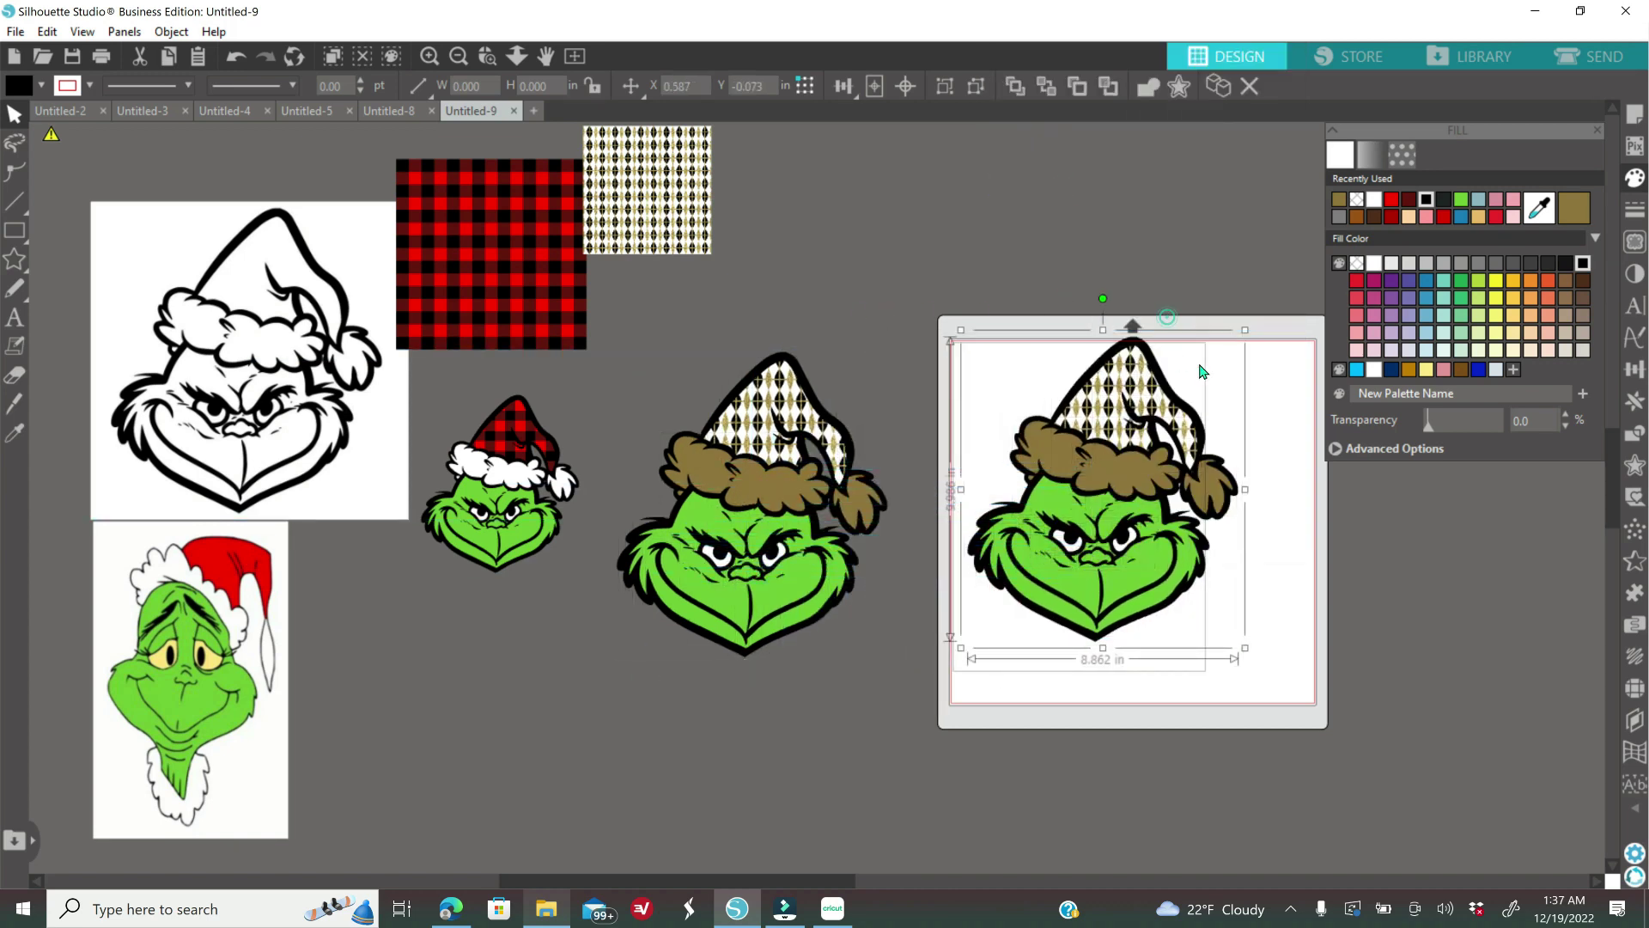
# - Shrink the grouped gold-hat Grinch, place it below the small plaid-hat Grinch and shift the black-and-white colouring picture aside
pyautogui.moveTo(1244, 332); pyautogui.dragTo(1147, 504)
pyautogui.moveTo(1055, 574); pyautogui.dragTo(498, 673)
pyautogui.moveTo(557, 752); pyautogui.dragTo(583, 778)
pyautogui.moveTo(507, 695); pyautogui.dragTo(494, 689)
pyautogui.moveTo(277, 411); pyautogui.dragTo(250, 395)
pyautogui.click(524, 149)
pyautogui.click(526, 149)
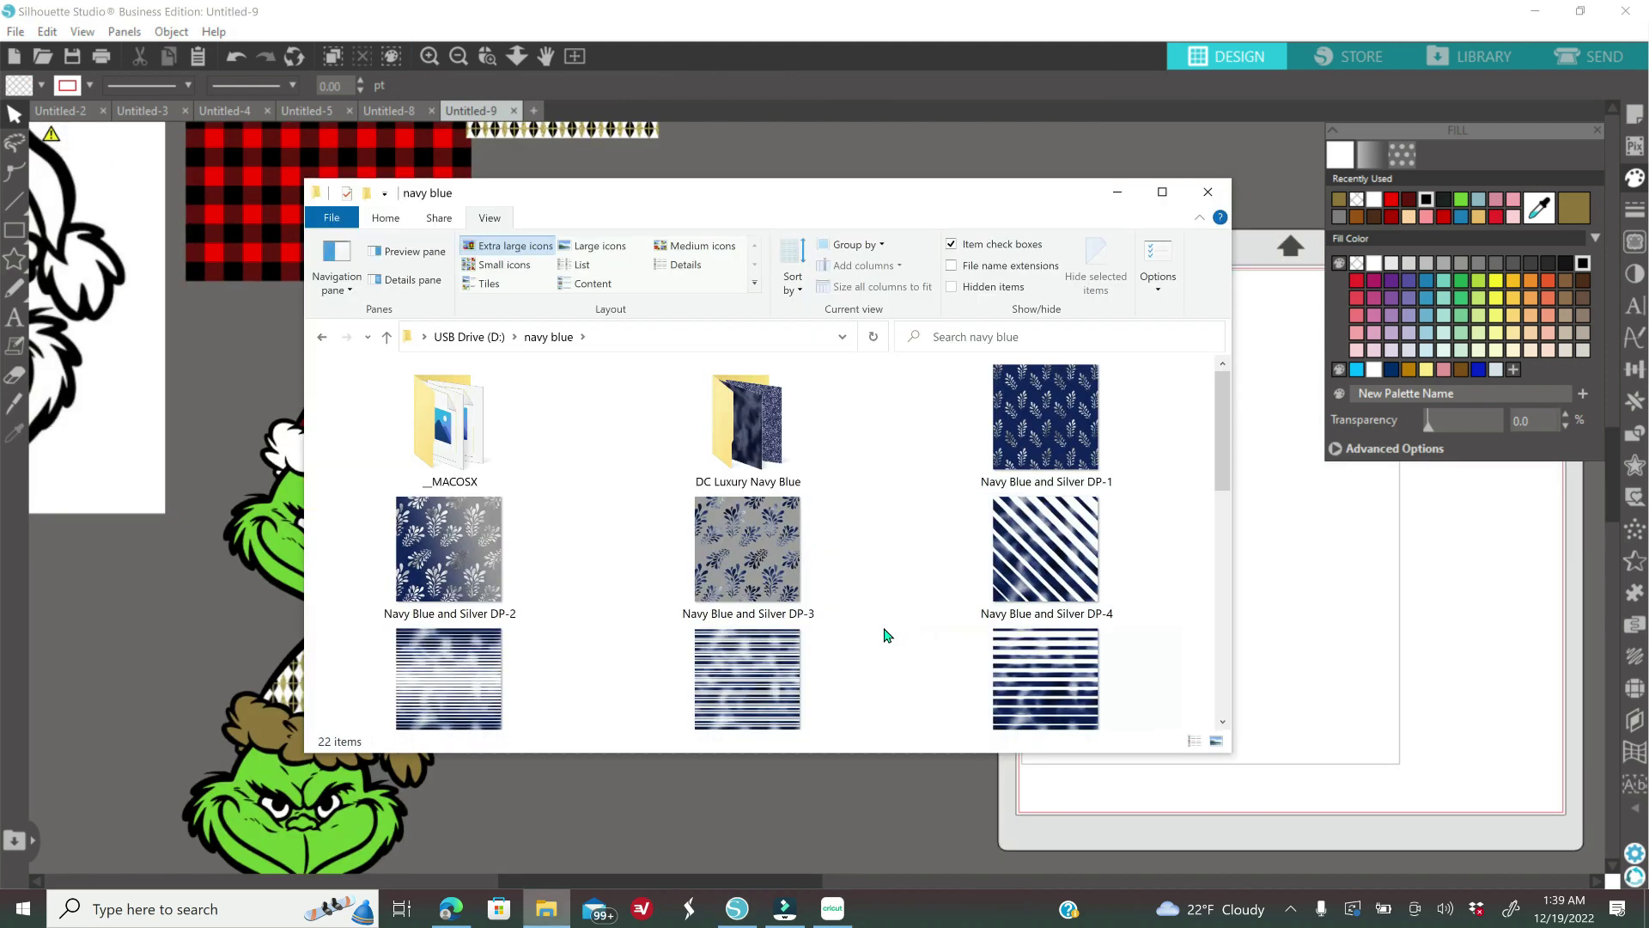
# - Bring the Navy Blue and Silver DP-18 pattern from the navy blue folder into the design
pyautogui.scroll(-3, 886, 635)
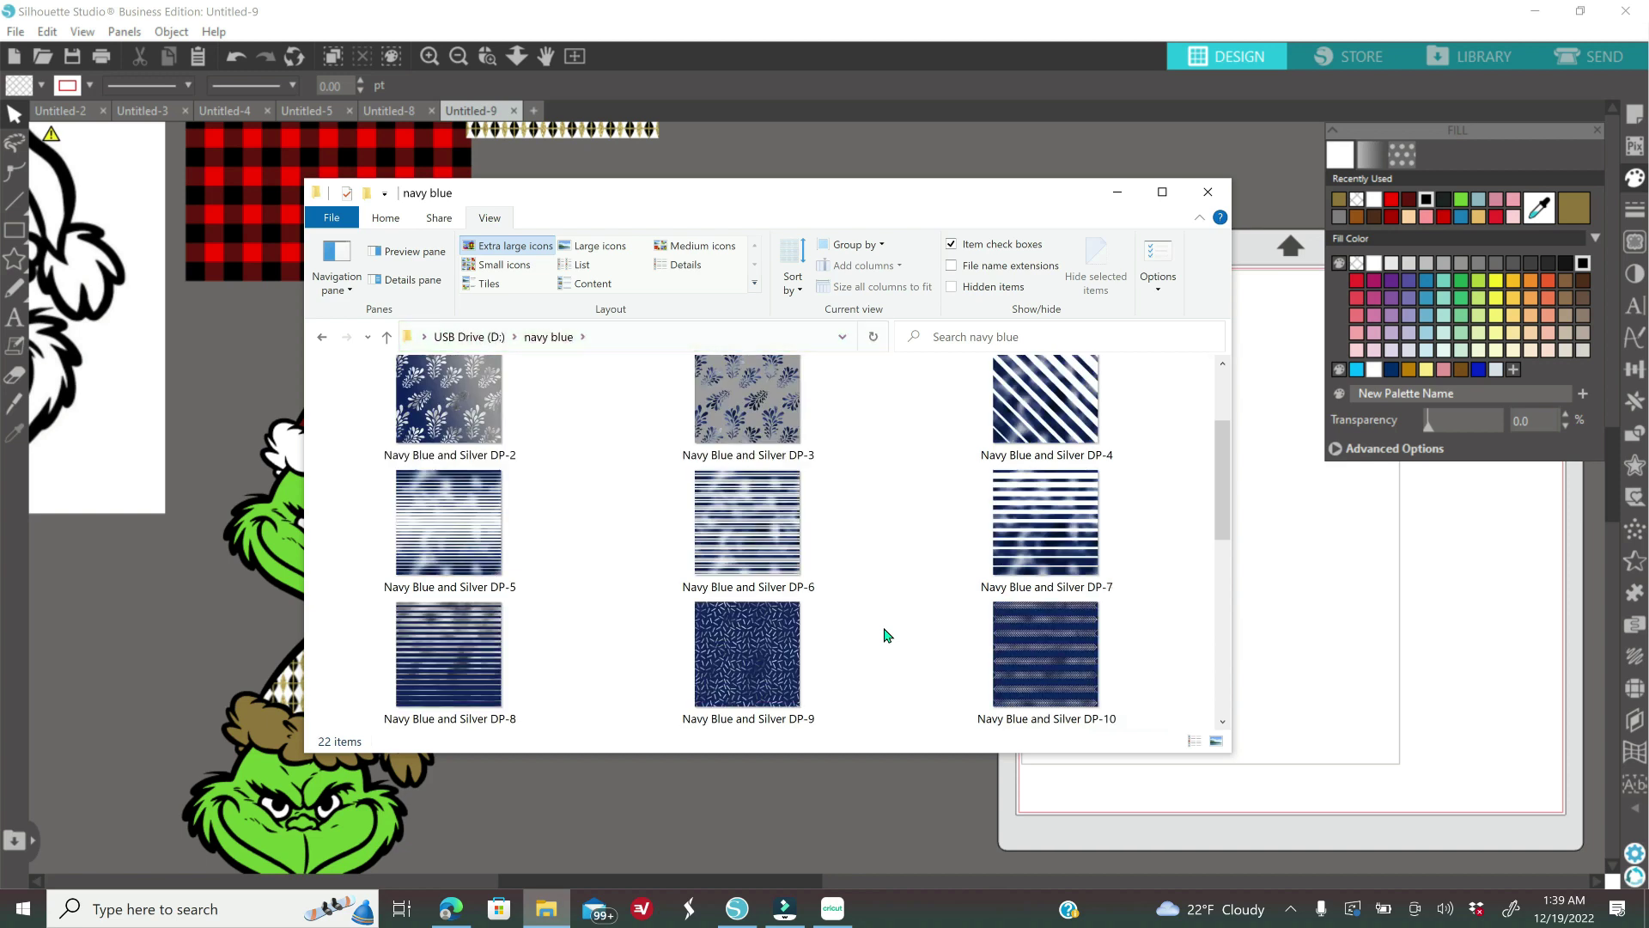
pyautogui.scroll(-1, 887, 635)
pyautogui.scroll(-2, 887, 635)
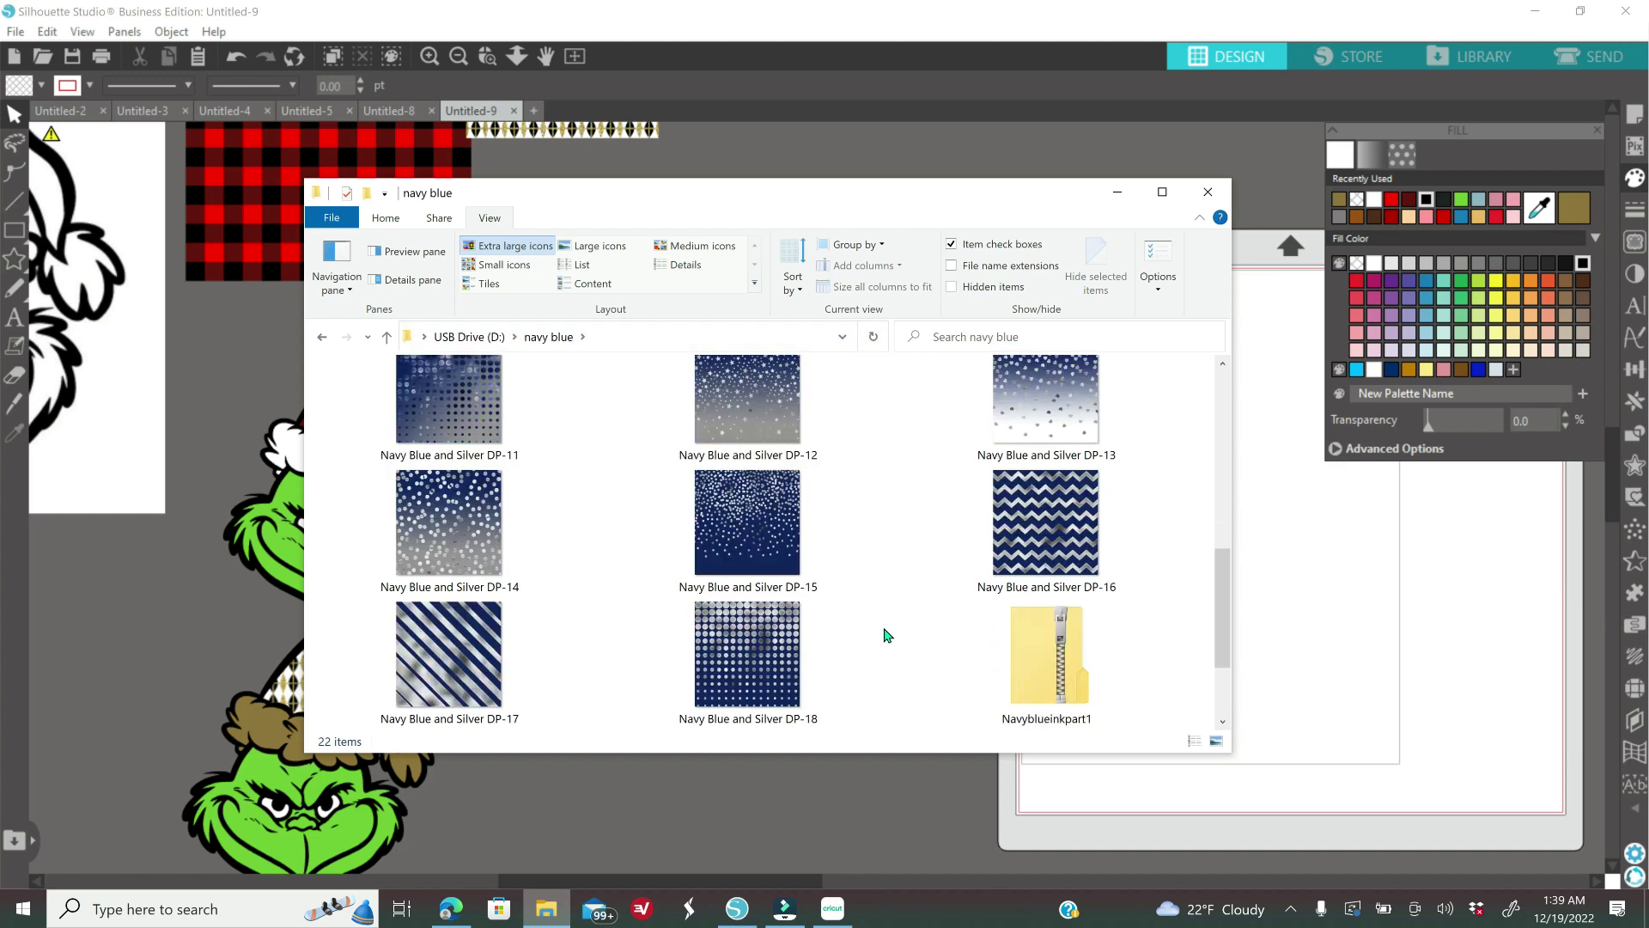
pyautogui.scroll(-1, 887, 634)
pyautogui.moveTo(756, 532); pyautogui.dragTo(1245, 656)
pyautogui.click(1120, 197)
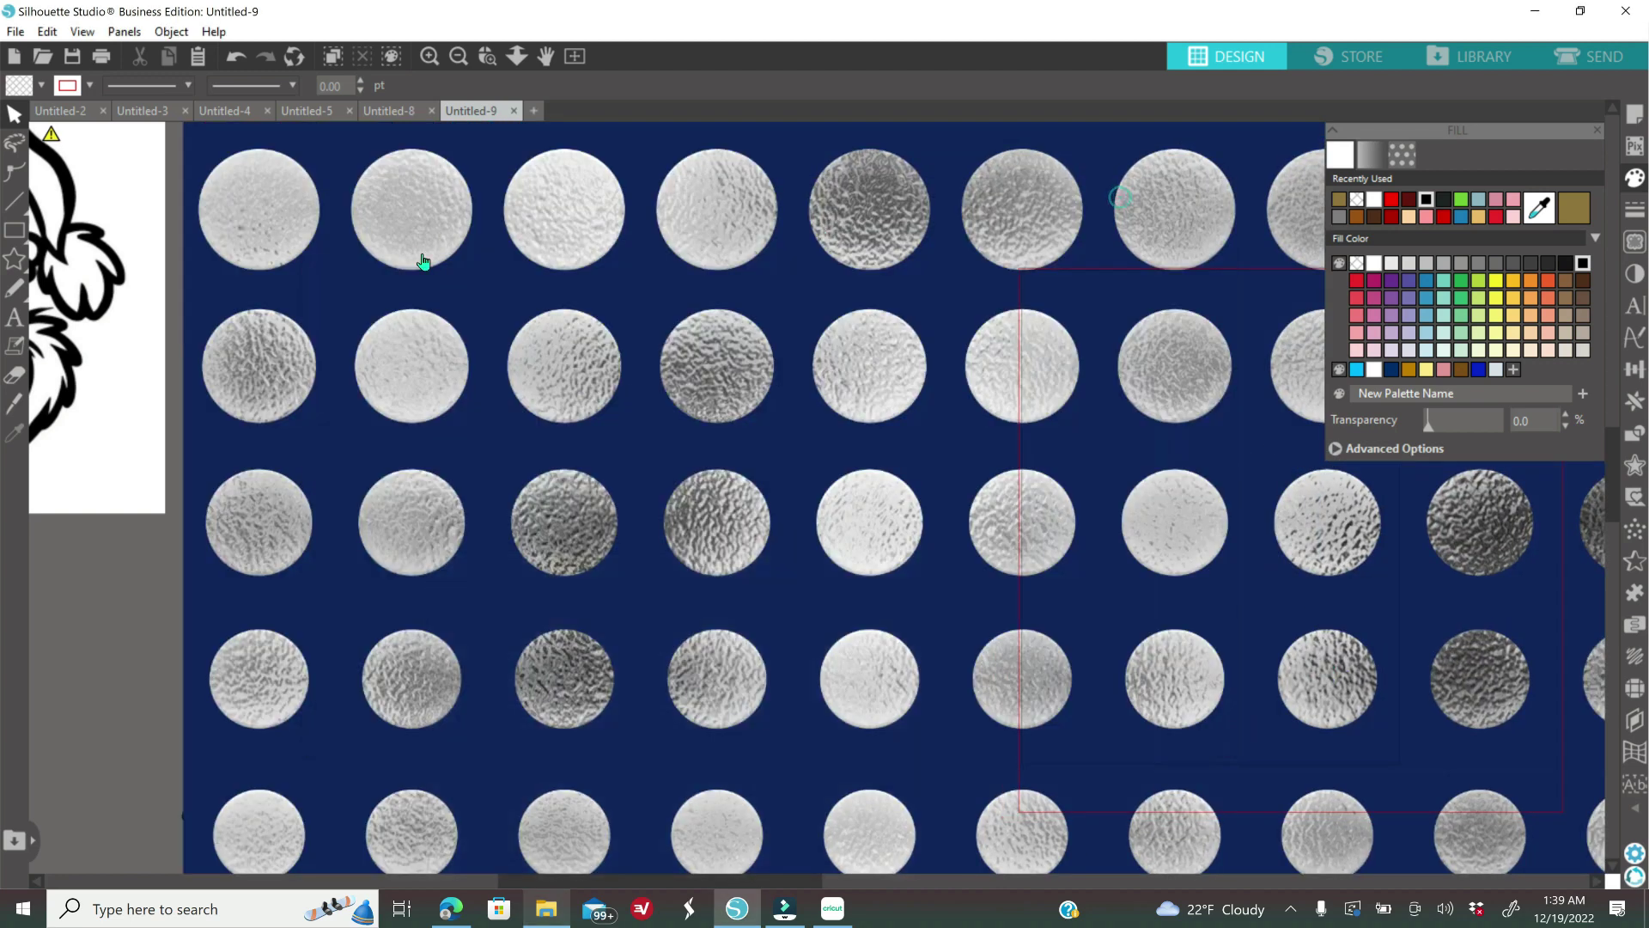
pyautogui.click(455, 59)
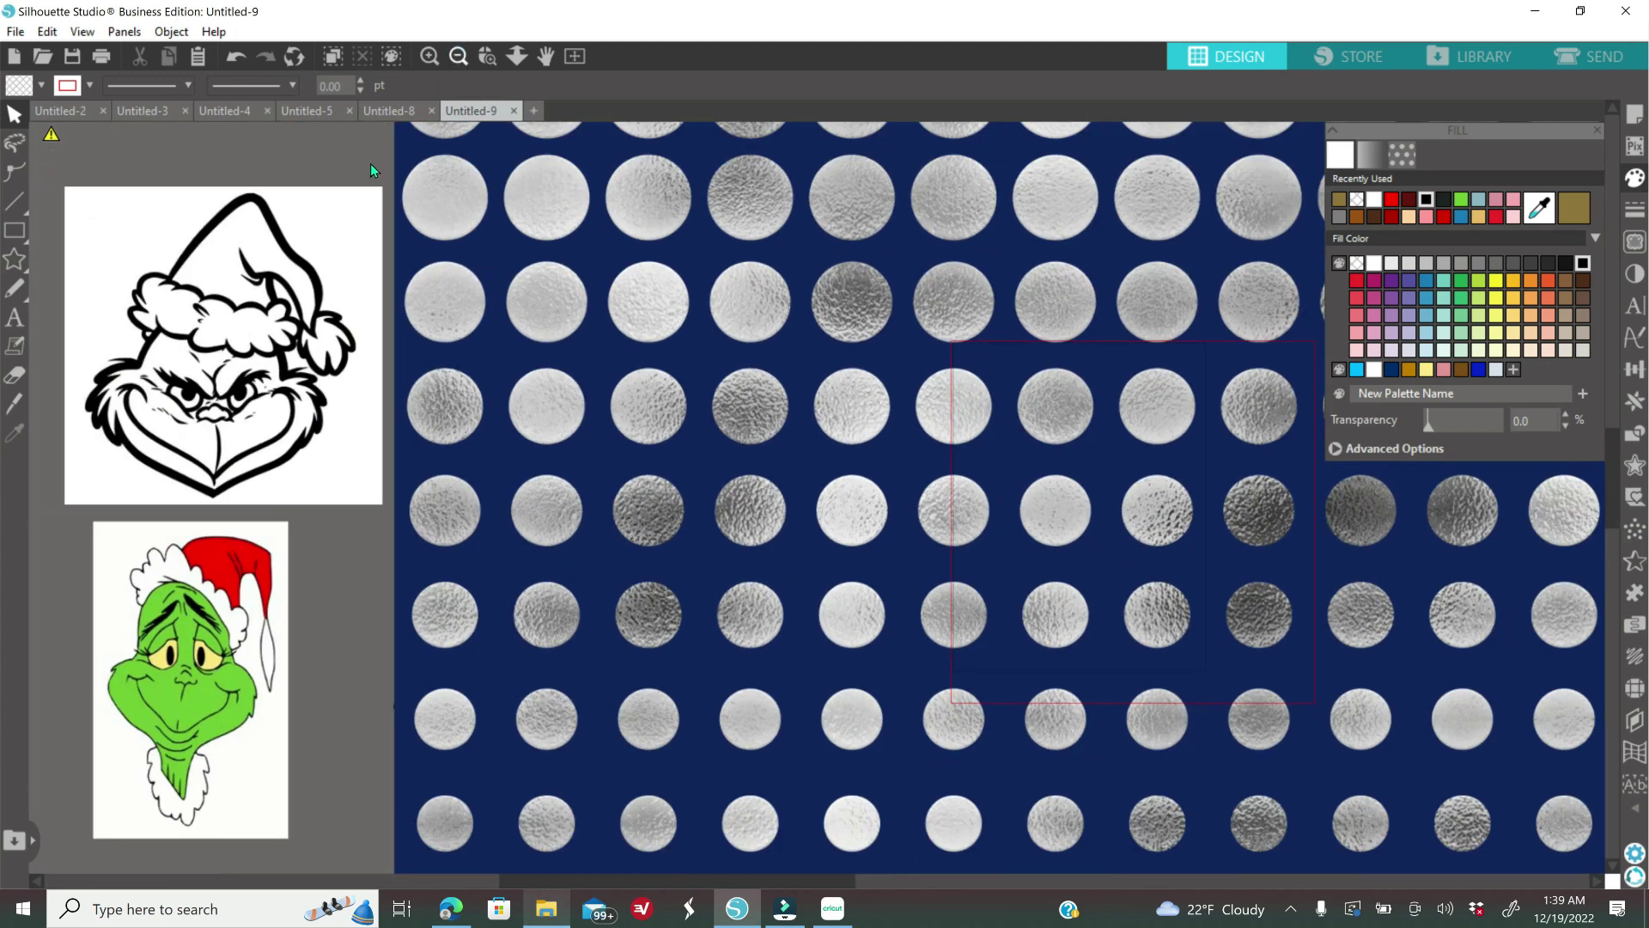
# - Shrink the navy-and-silver dot pattern and place it beside the gold pattern swatch
pyautogui.moveTo(580, 321); pyautogui.dragTo(611, 360)
pyautogui.moveTo(688, 243); pyautogui.dragTo(725, 486)
pyautogui.moveTo(534, 237); pyautogui.dragTo(920, 311)
pyautogui.moveTo(795, 297); pyautogui.dragTo(968, 396)
pyautogui.moveTo(876, 248); pyautogui.dragTo(1009, 393)
pyautogui.click(434, 57)
pyautogui.moveTo(1337, 585); pyautogui.dragTo(1242, 549)
pyautogui.moveTo(1019, 315); pyautogui.dragTo(1113, 417)
pyautogui.moveTo(1277, 562); pyautogui.dragTo(978, 545)
pyautogui.scroll(2, 1181, 651)
# - Duplicate the navy-and-silver swatch, send the copy to the back and position it behind the large Grinch's hat
pyautogui.rightClick(808, 165)
pyautogui.click(894, 315)
pyautogui.rightClick(980, 541)
pyautogui.click(1059, 419)
pyautogui.moveTo(1059, 419); pyautogui.dragTo(864, 421)
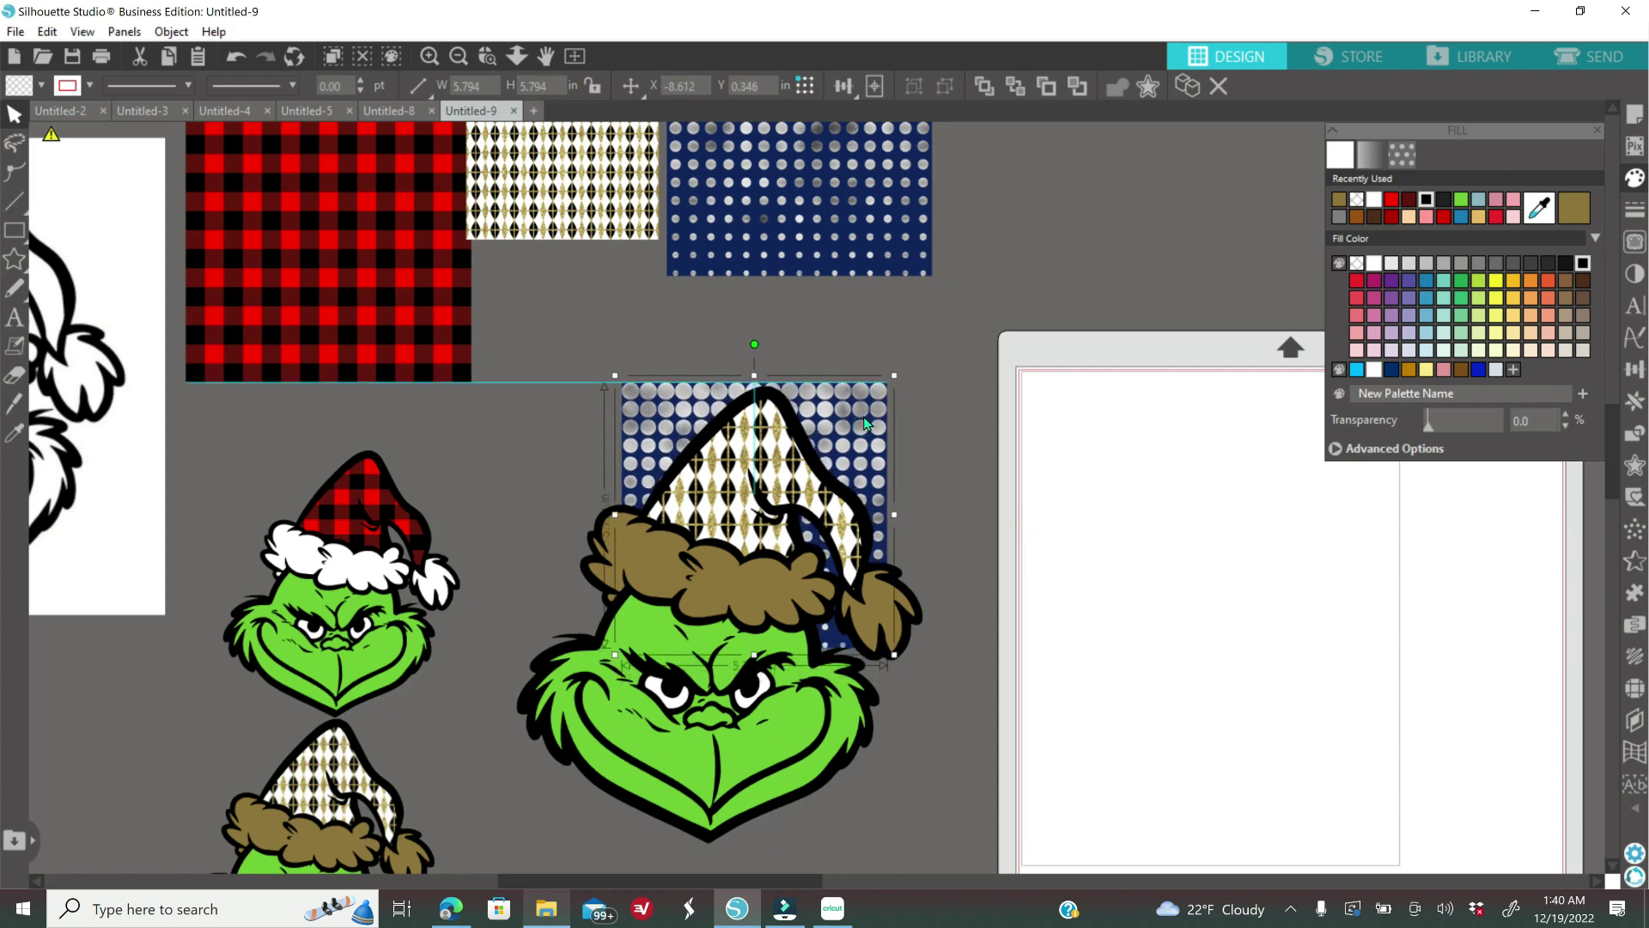
# - Crop the navy-and-silver swatch copy to the shape of the large Grinch's hat
pyautogui.keyDown('shift'); pyautogui.click(731, 456); pyautogui.keyUp('shift')
pyautogui.click(1634, 434)
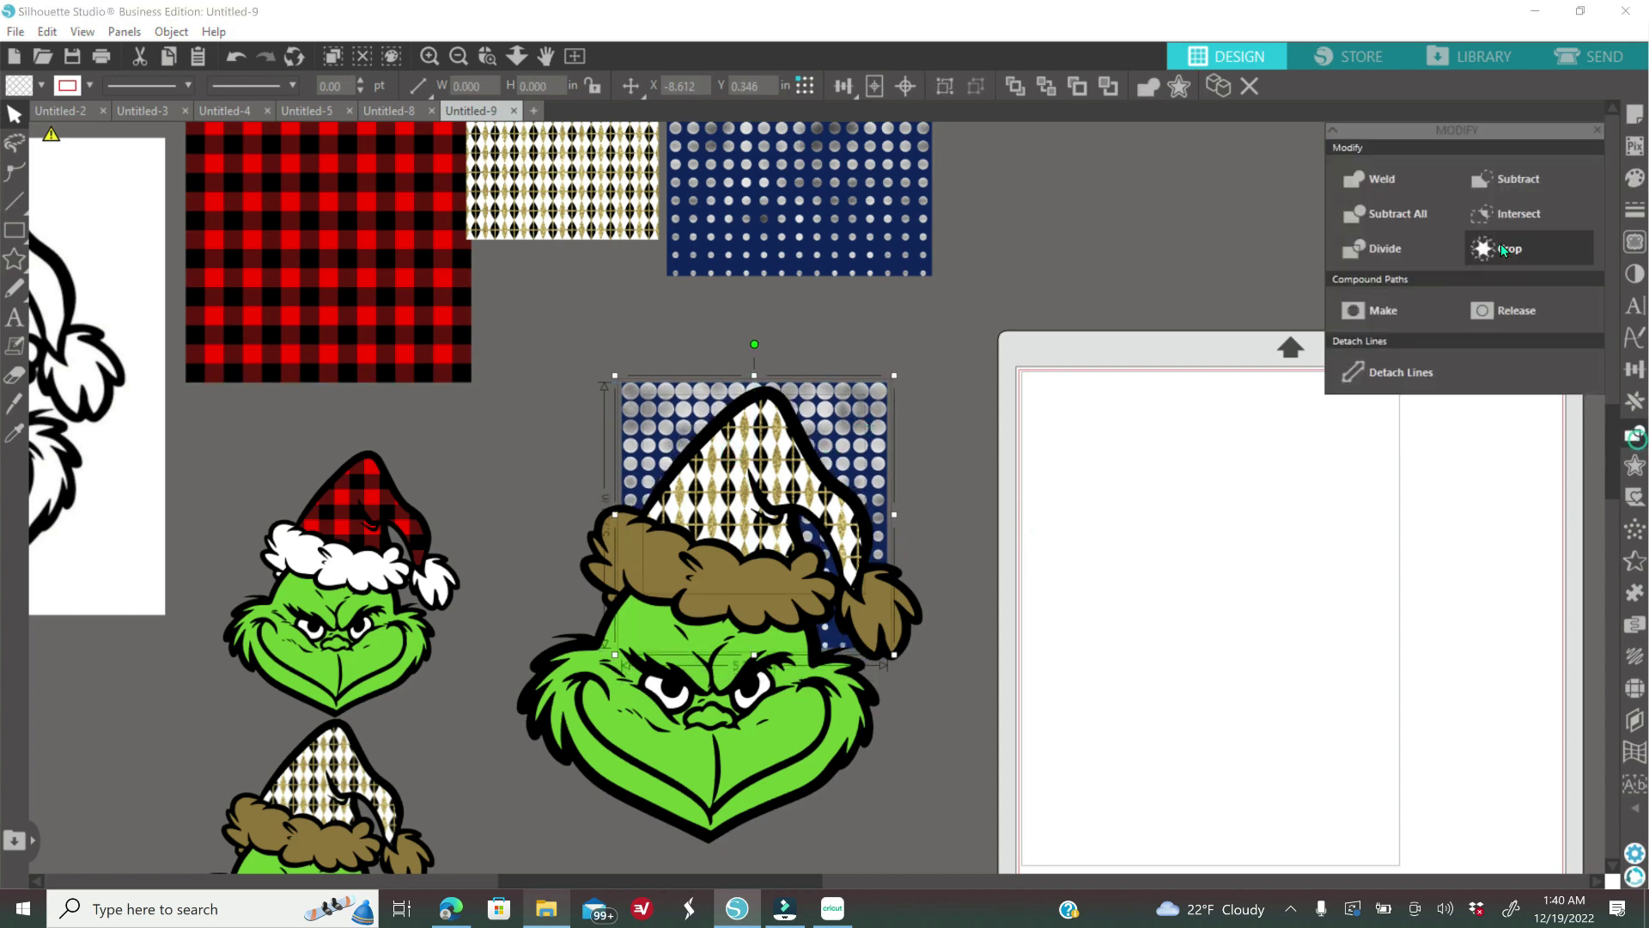
pyautogui.click(1507, 249)
pyautogui.click(890, 339)
# - Fill the large Grinch's hat fur and pom-pom with a silver gray sampled from the hat pattern
pyautogui.click(792, 564)
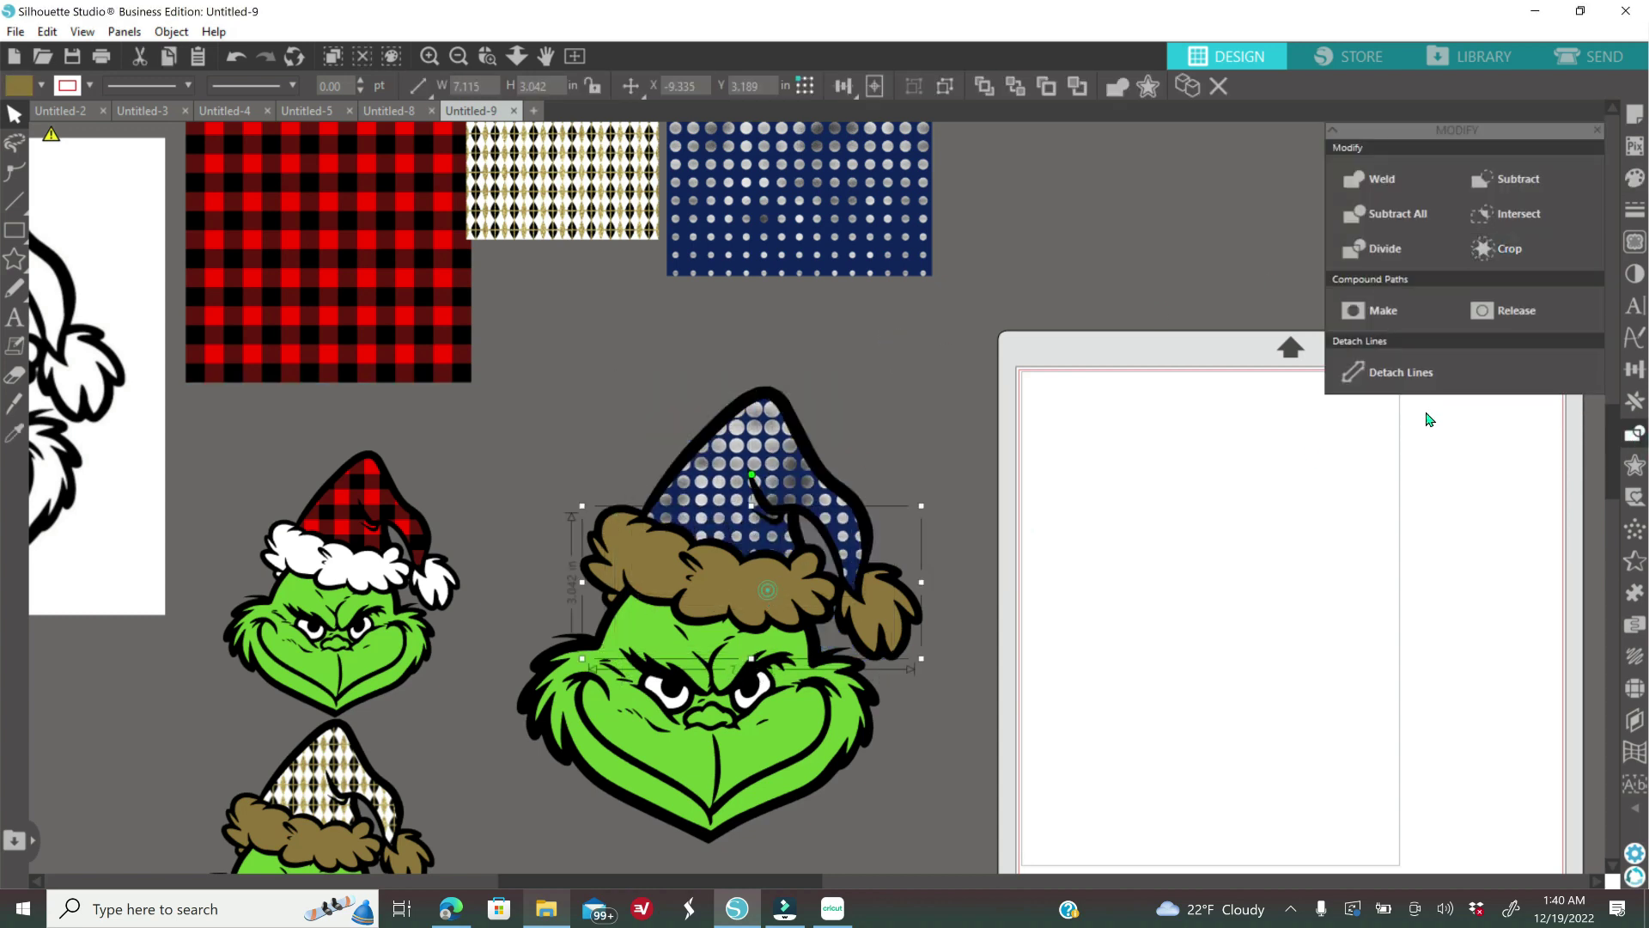
pyautogui.click(1634, 178)
pyautogui.click(1539, 207)
pyautogui.click(770, 425)
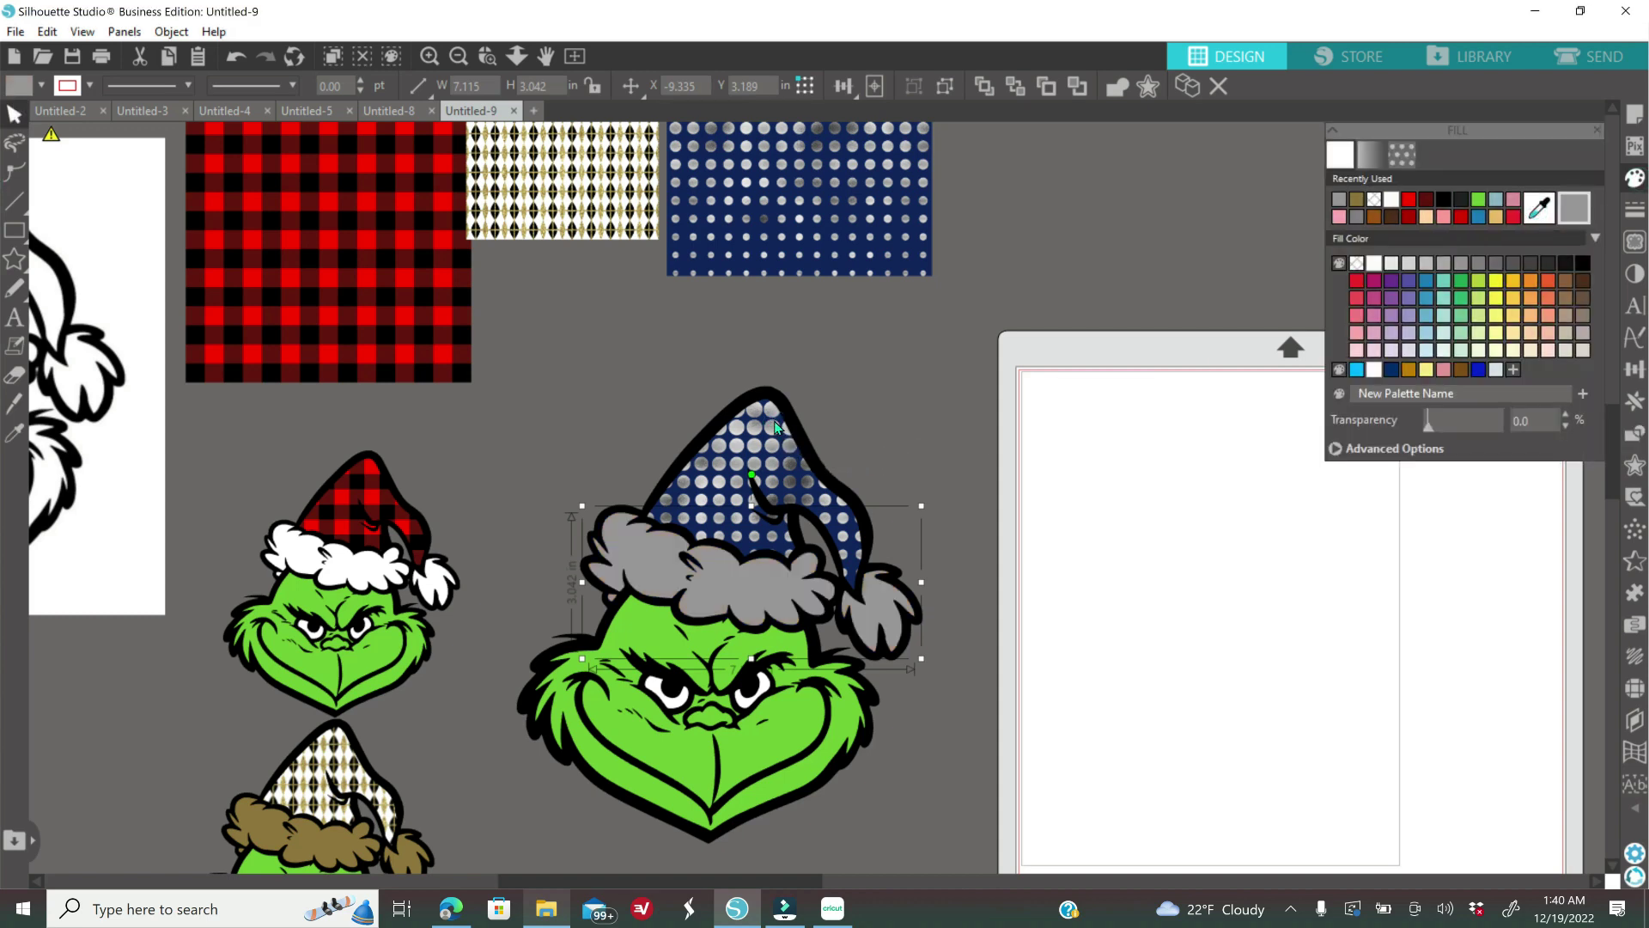
pyautogui.click(885, 368)
# - Select all parts of the large navy-hat Grinch and group them
pyautogui.moveTo(550, 391); pyautogui.dragTo(932, 779)
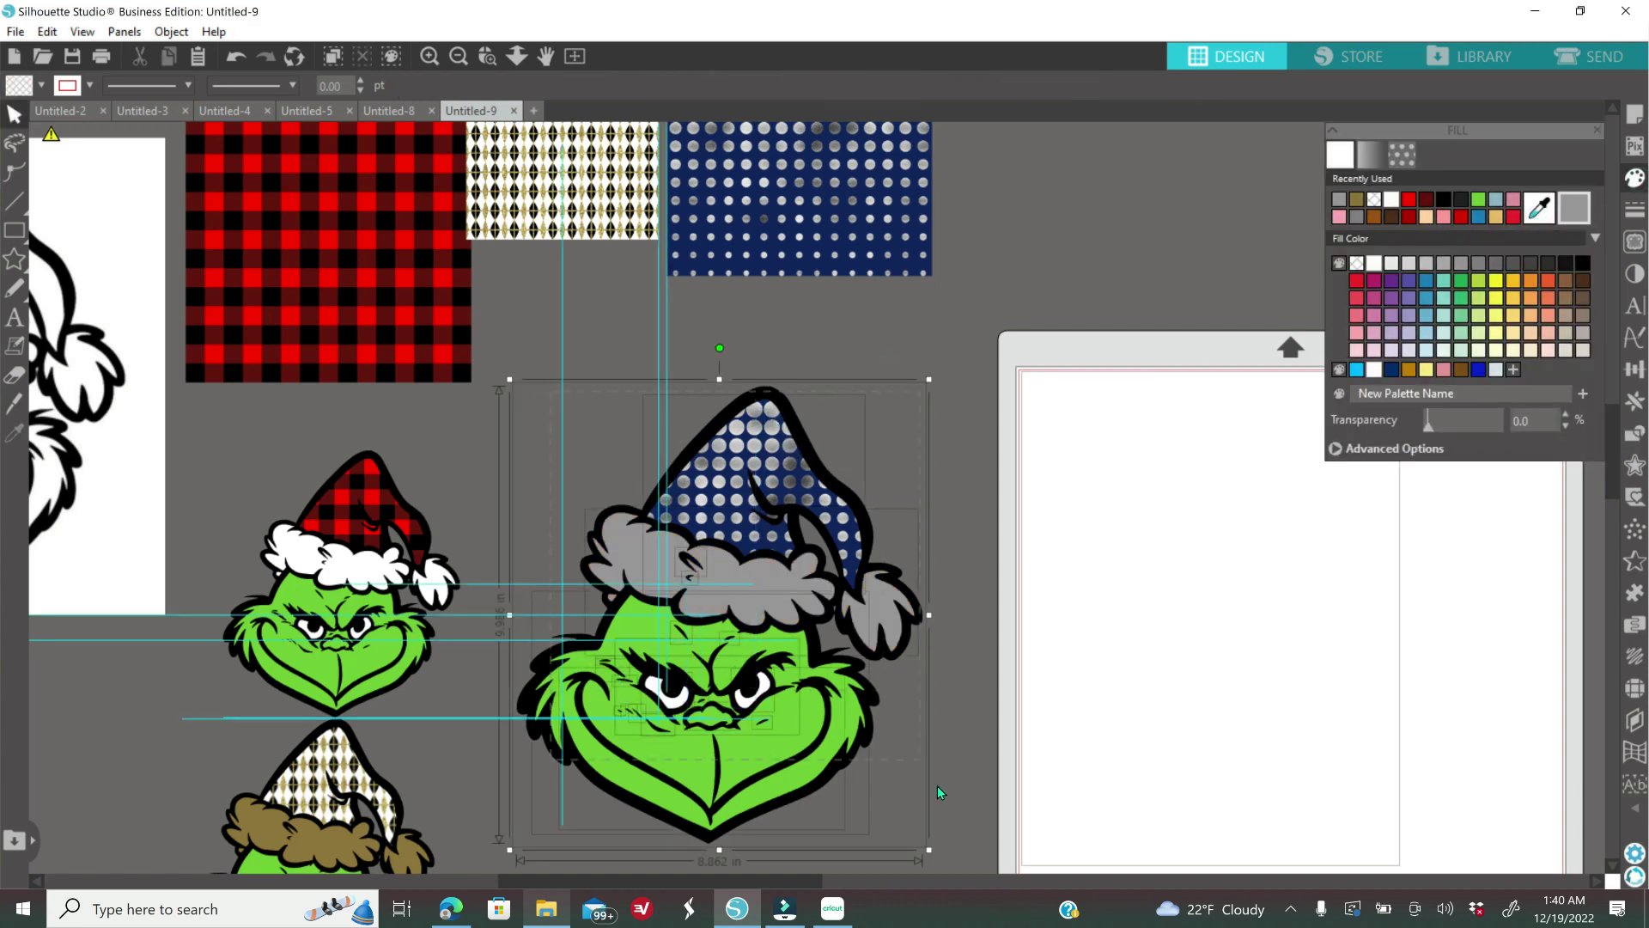
pyautogui.rightClick(992, 756)
pyautogui.click(1057, 498)
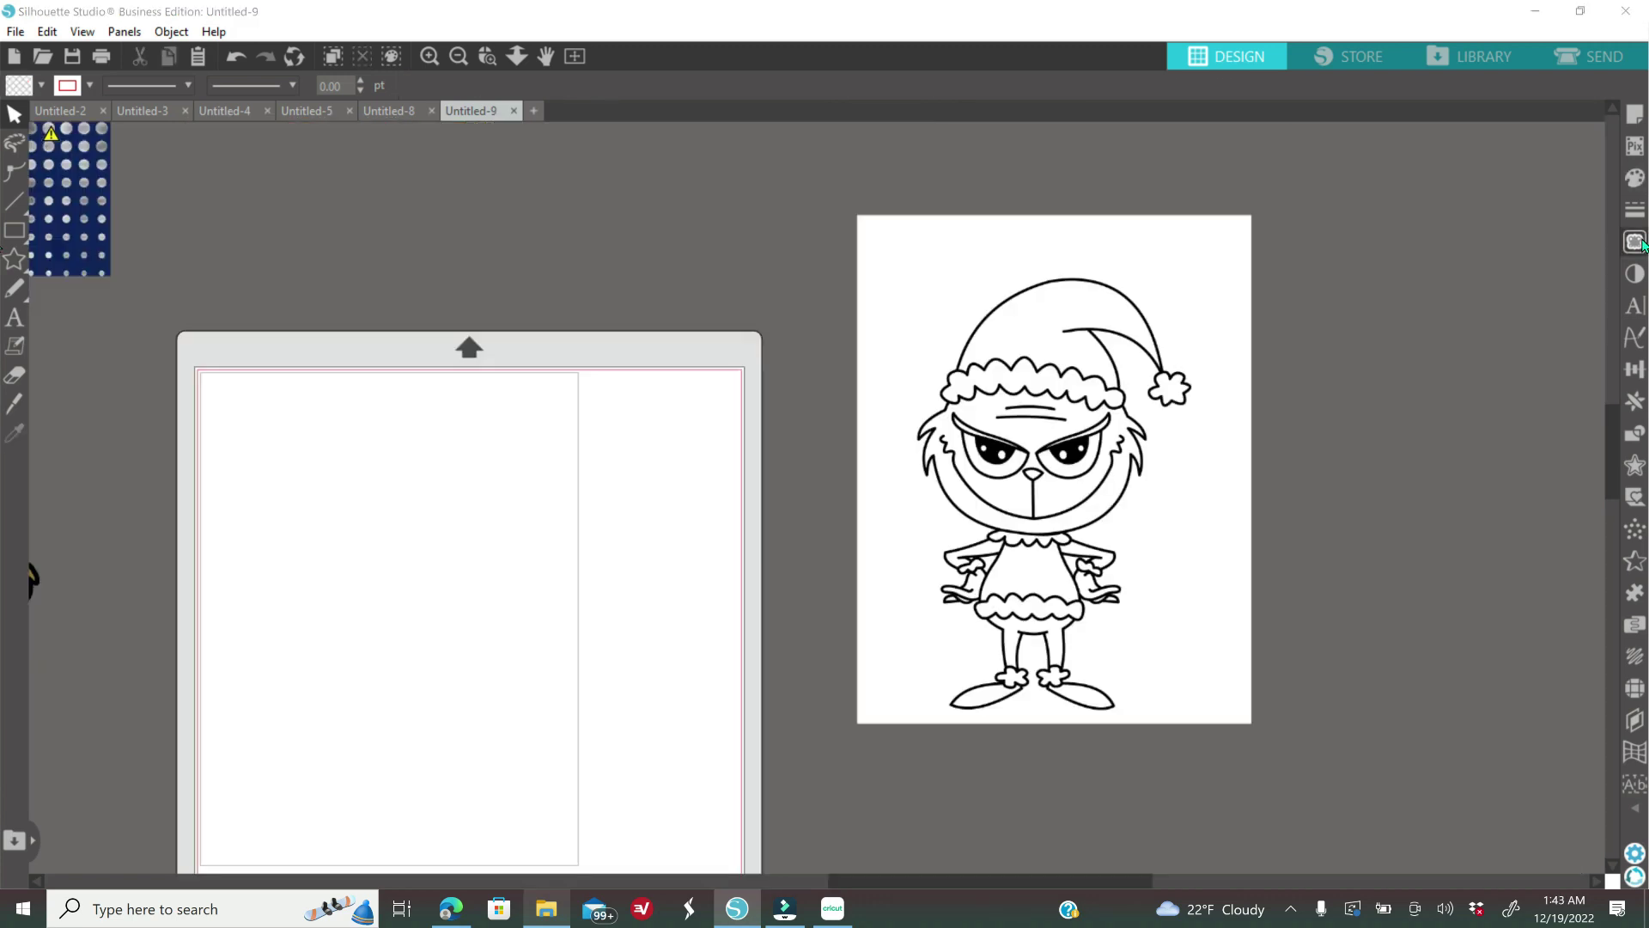
# - Trace the full-body Grinch coloring picture with the threshold set to 69%
pyautogui.click(1634, 241)
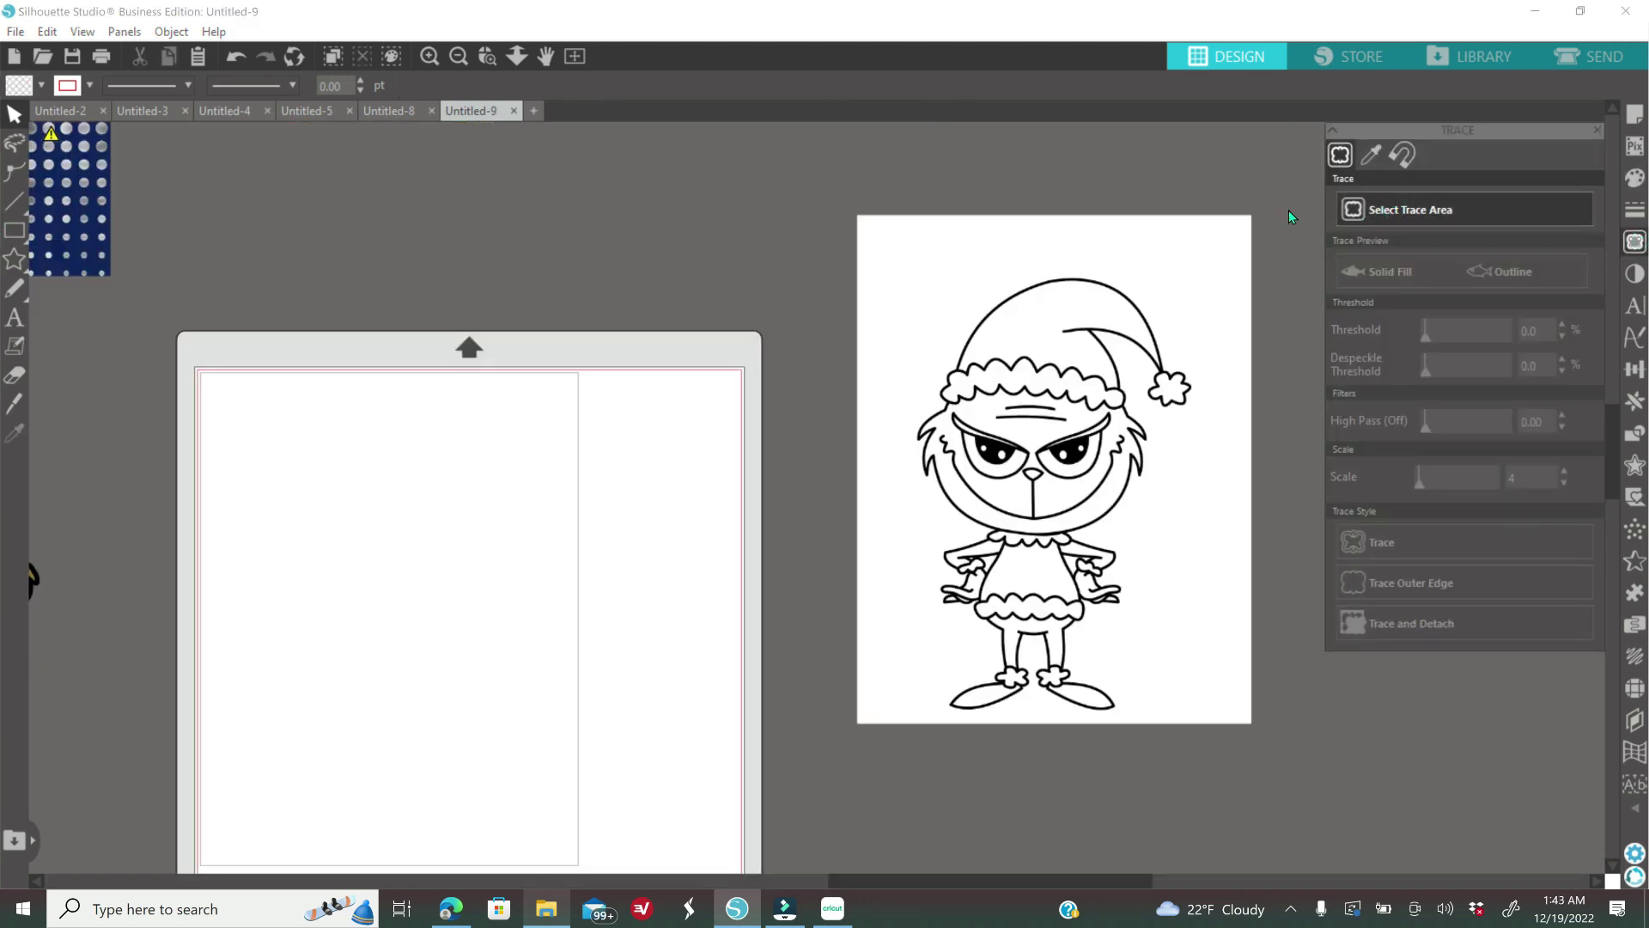
pyautogui.click(1387, 211)
pyautogui.moveTo(861, 240)
pyautogui.mouseDown()
pyautogui.moveTo(1194, 331)
pyautogui.moveTo(1236, 477)
pyautogui.moveTo(1226, 727)
pyautogui.mouseUp()
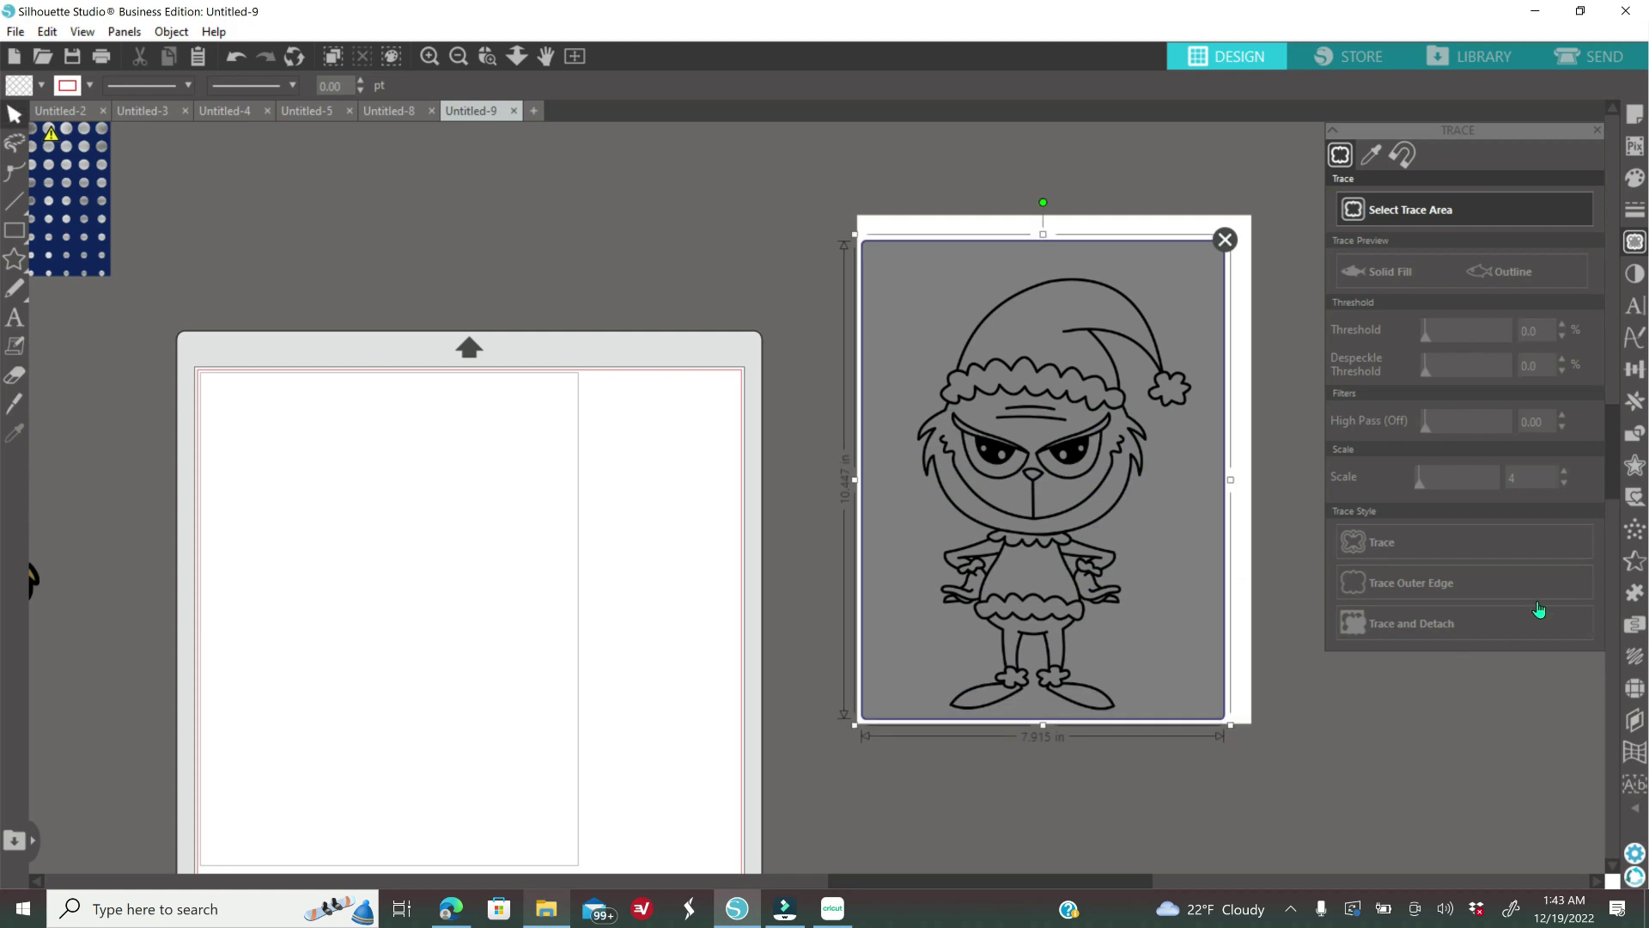
pyautogui.click(1479, 335)
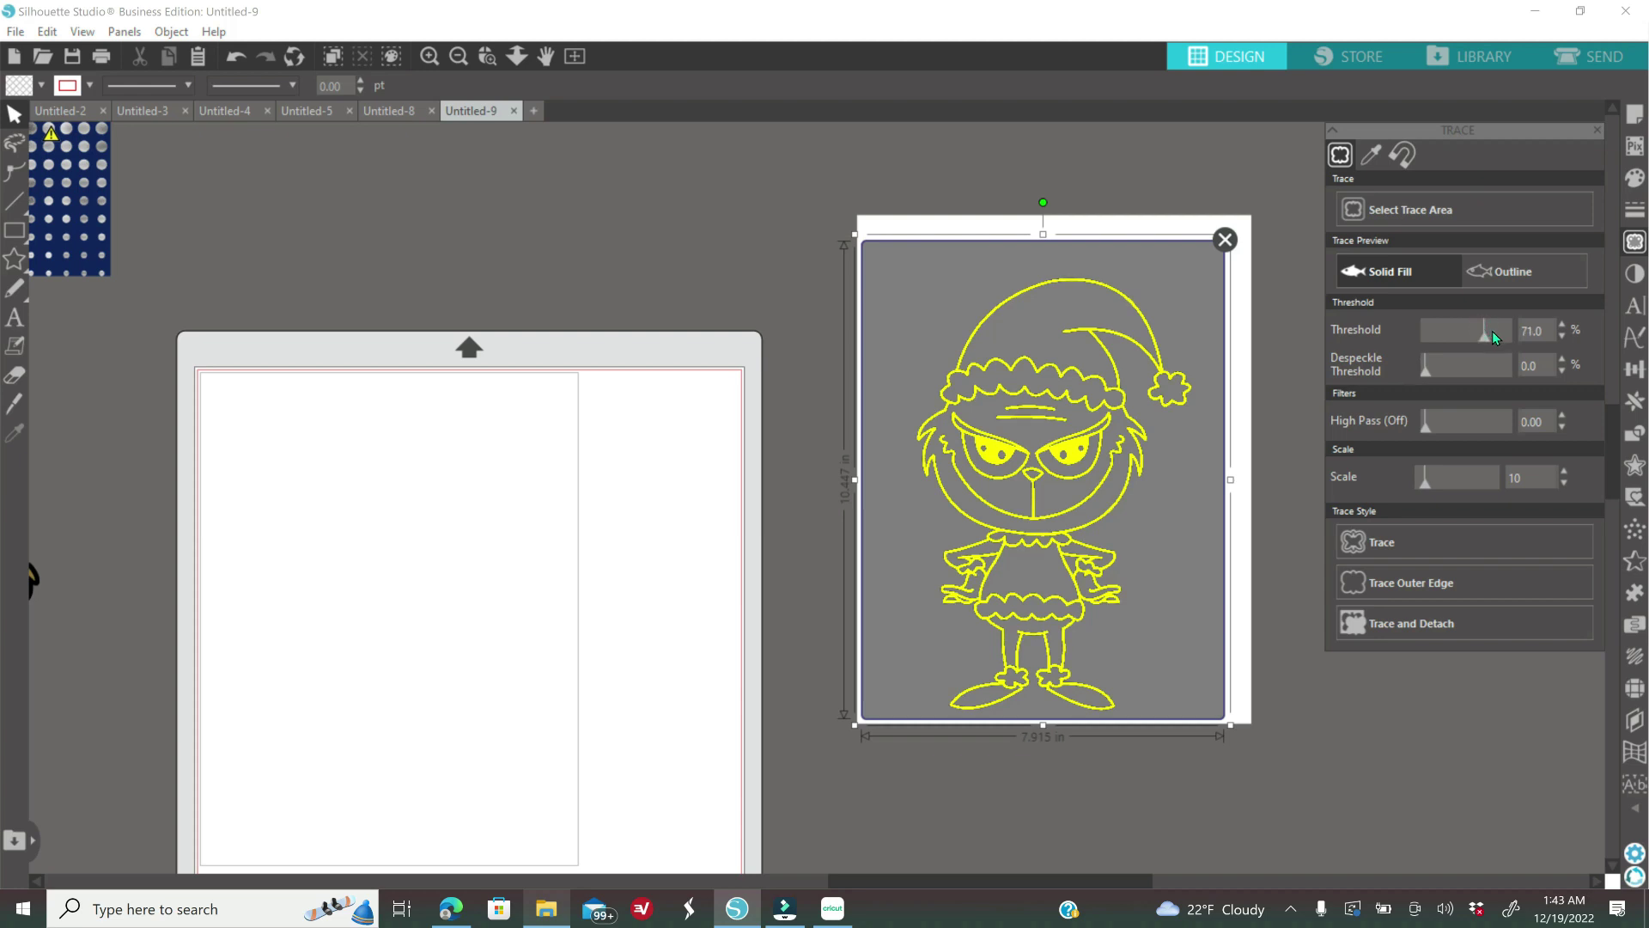
pyautogui.click(1492, 332)
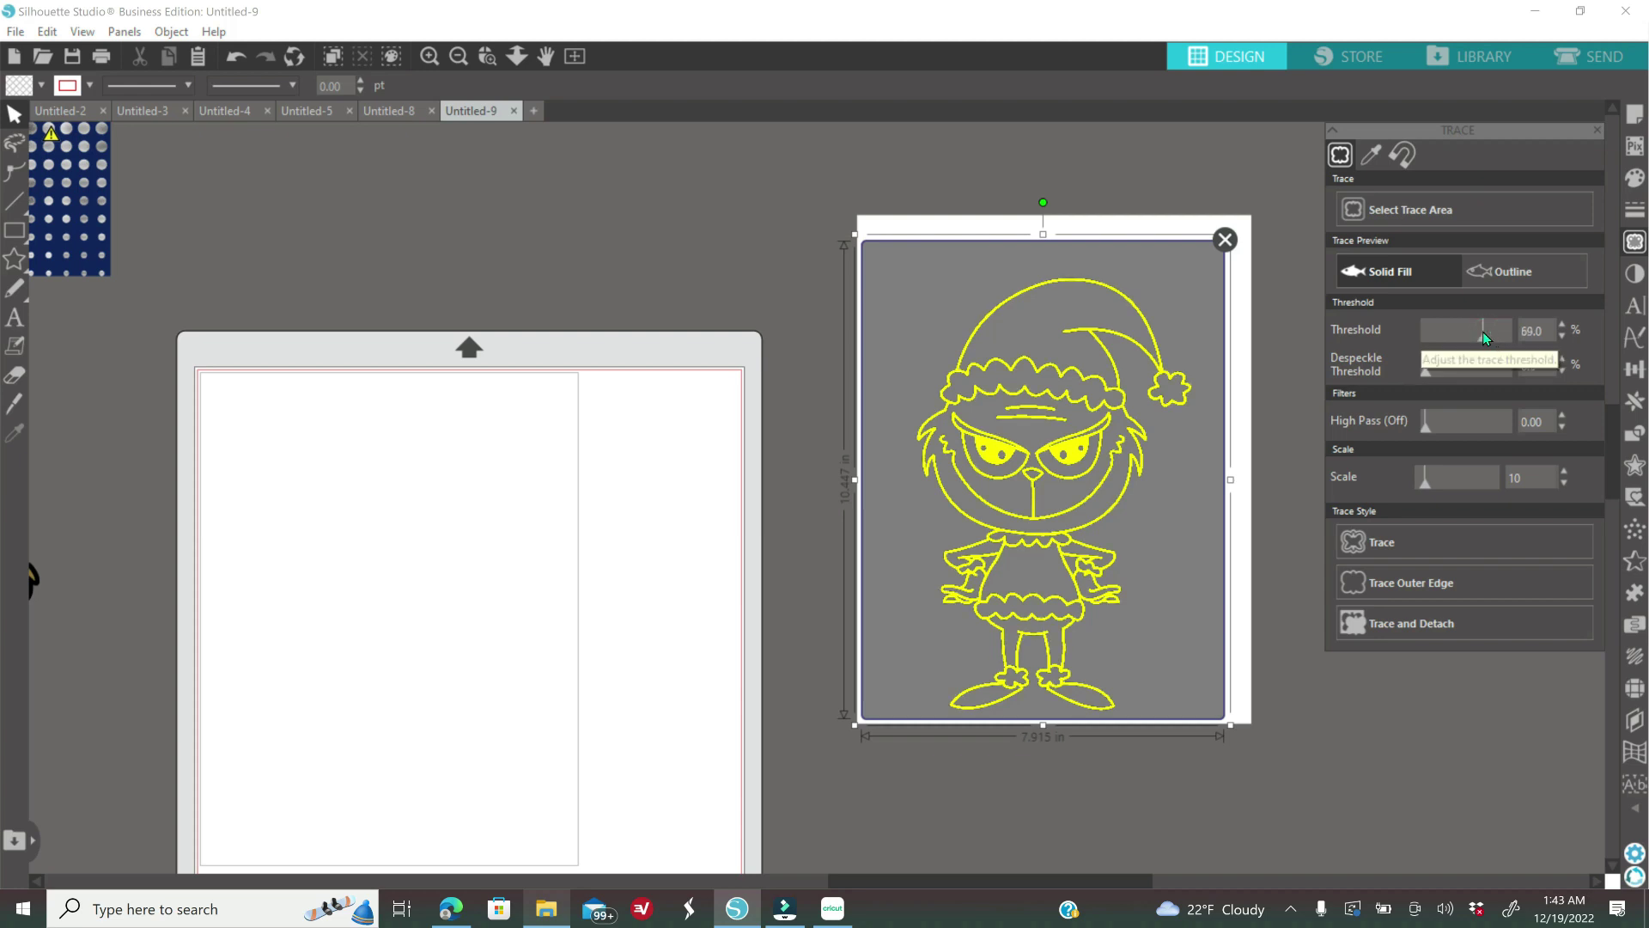
pyautogui.click(1400, 546)
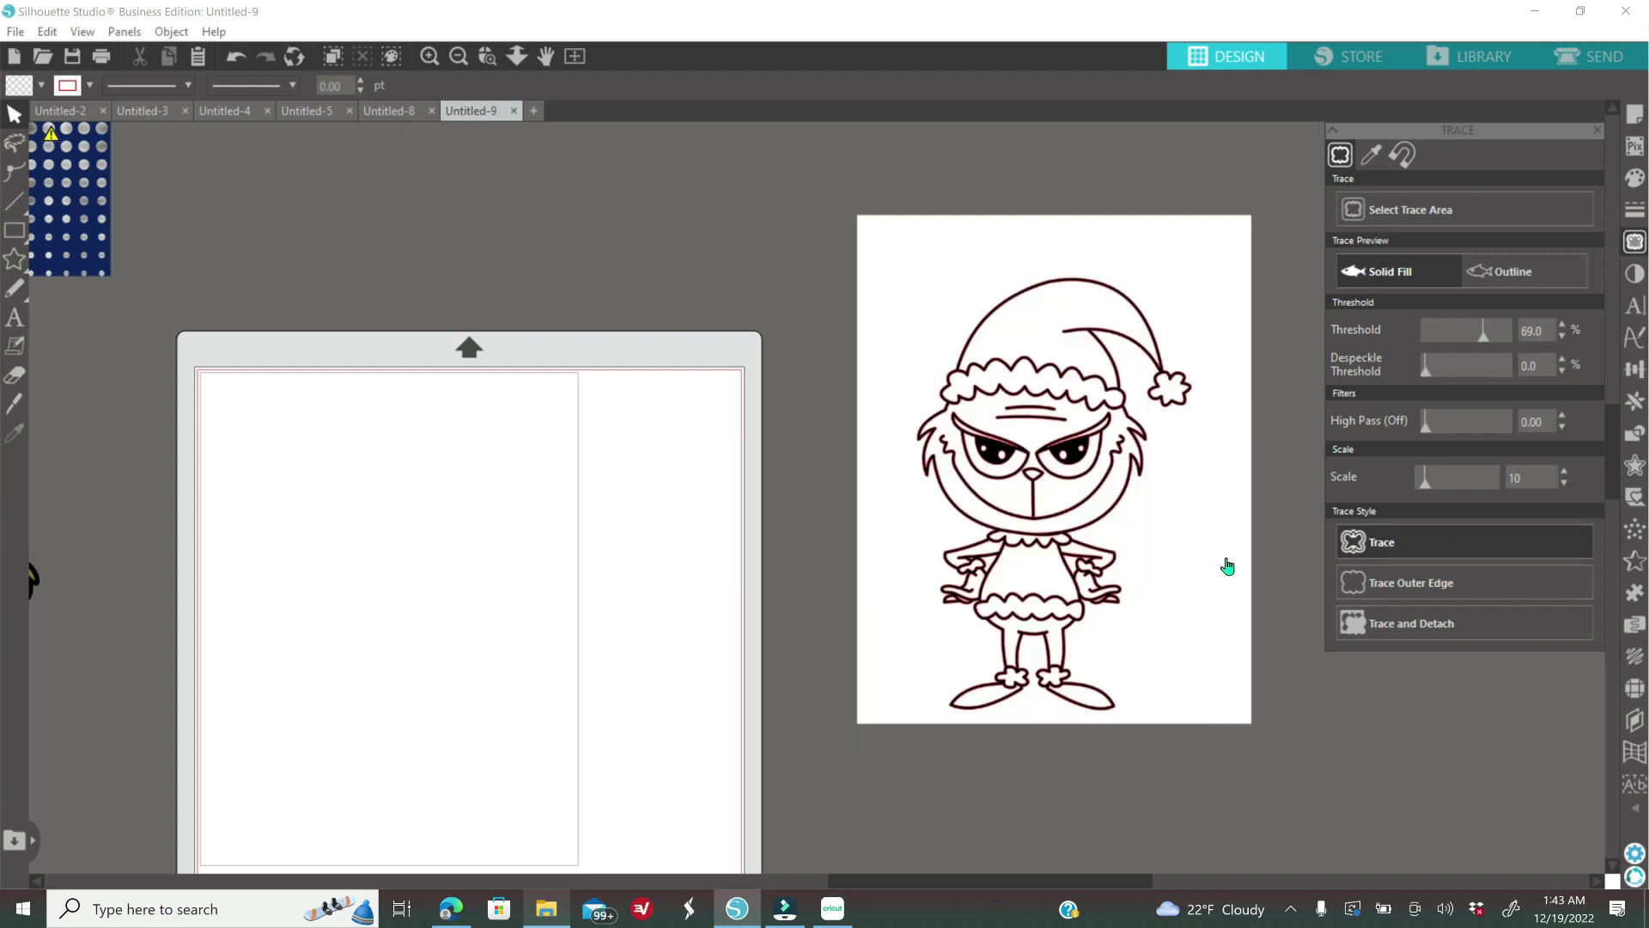
# - Move the coloring picture off its tracing and fill the traced Grinch with white
pyautogui.moveTo(1221, 563)
pyautogui.mouseDown()
pyautogui.moveTo(820, 608)
pyautogui.moveTo(784, 578)
pyautogui.moveTo(801, 566)
pyautogui.mouseUp()
pyautogui.click(1015, 616)
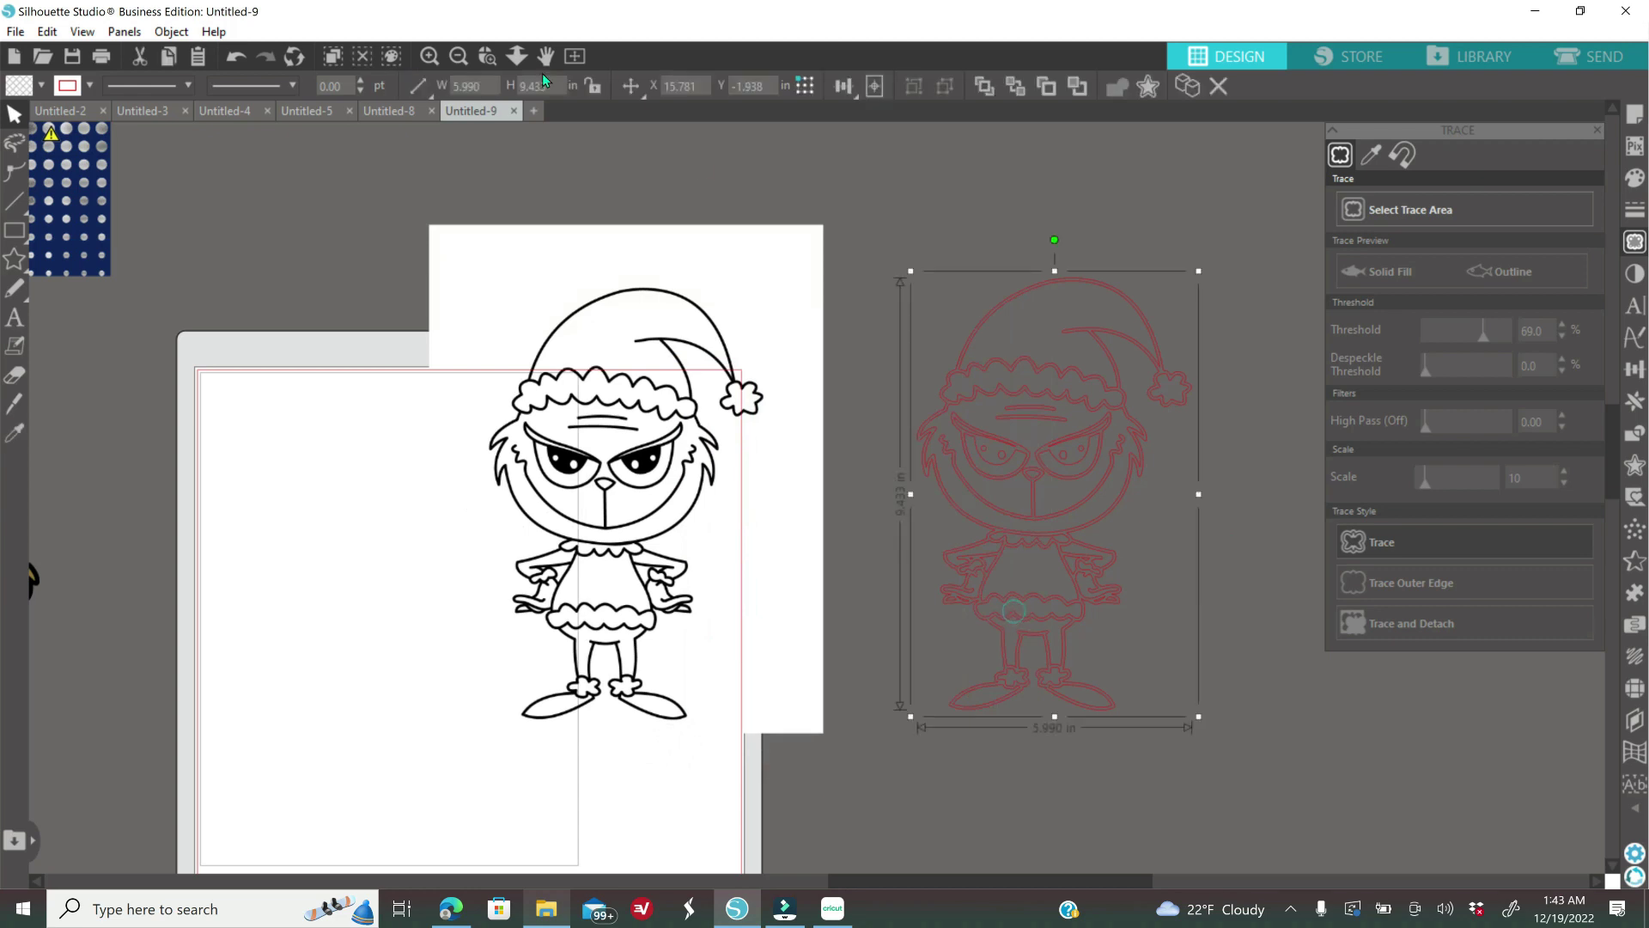
pyautogui.click(1638, 181)
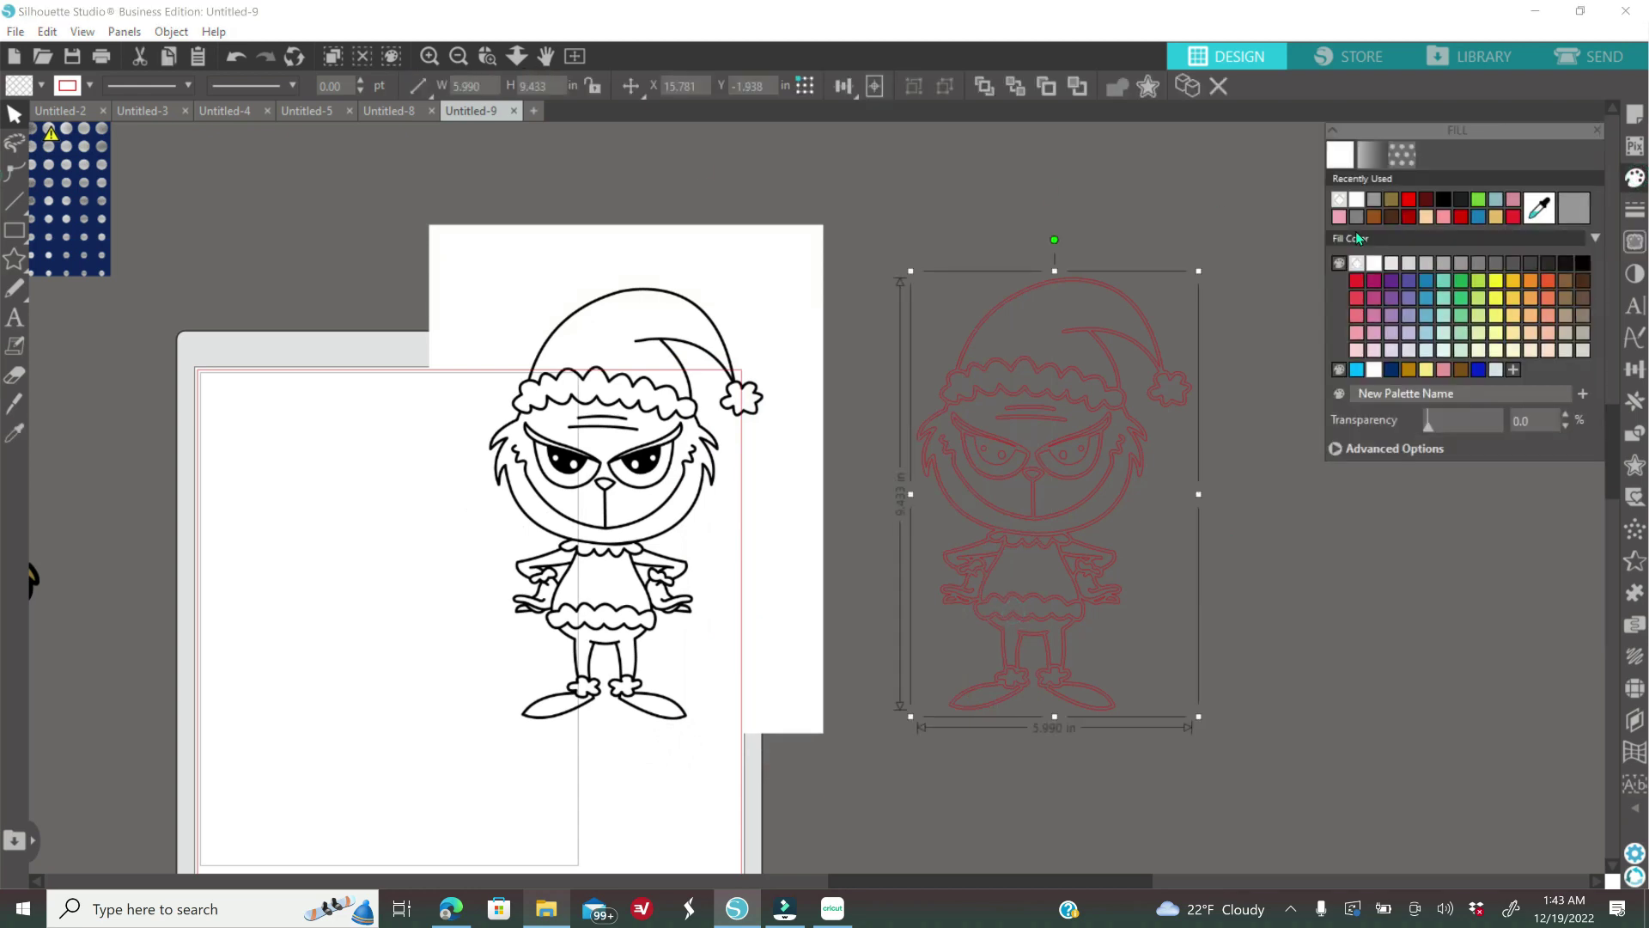
pyautogui.click(1355, 201)
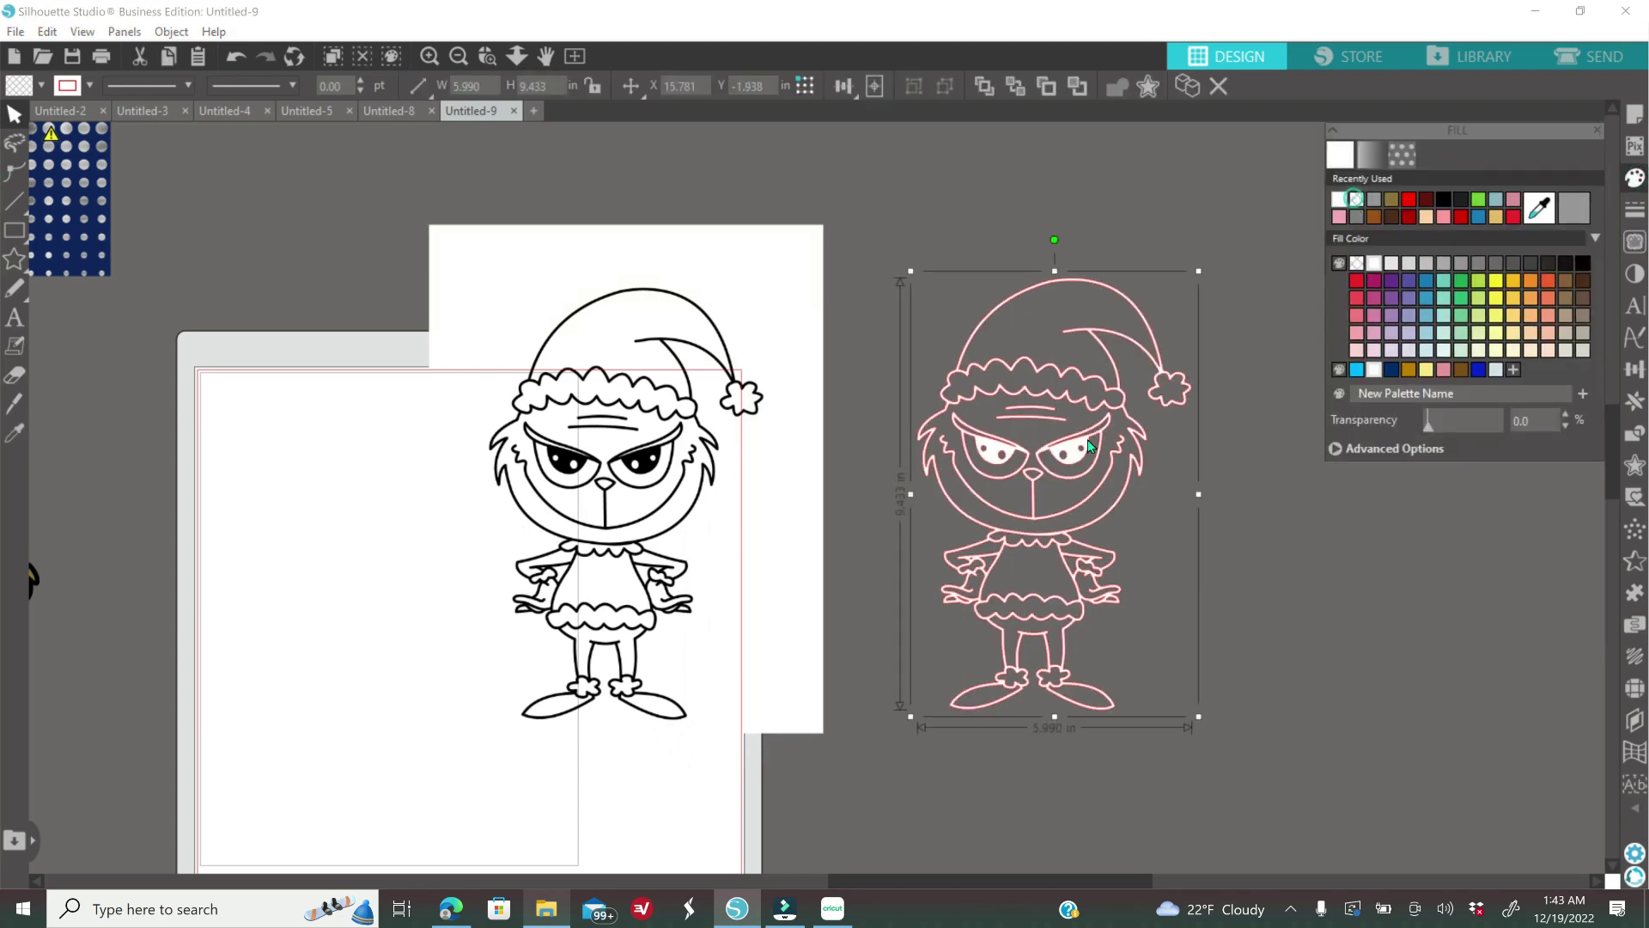
pyautogui.click(429, 57)
pyautogui.click(1598, 131)
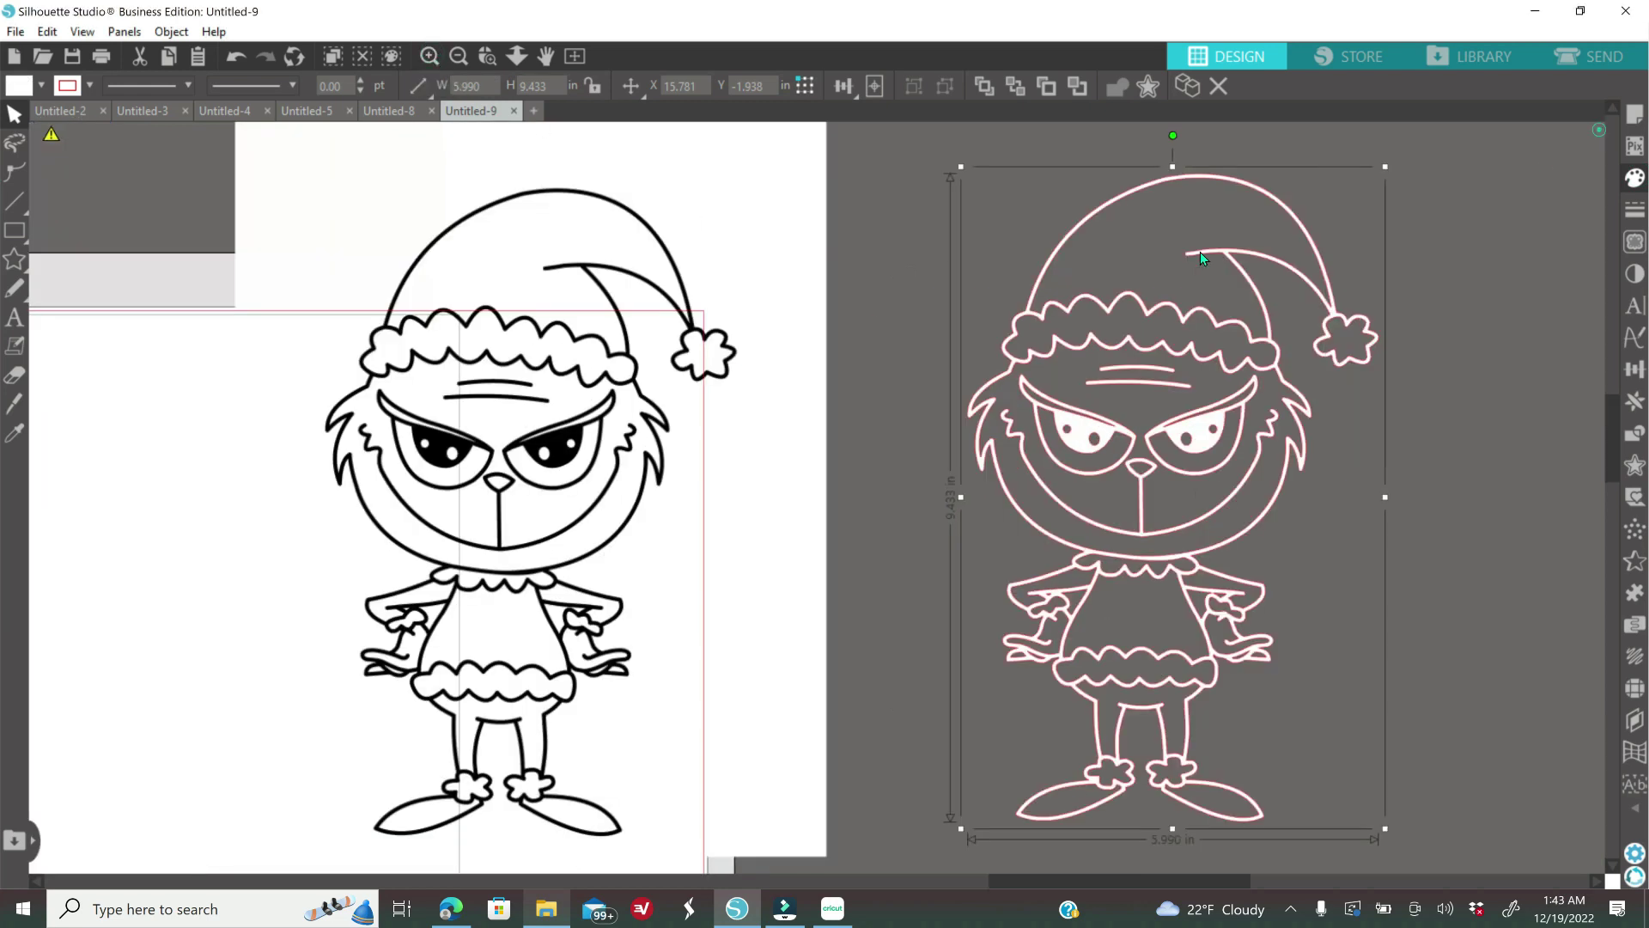
# - Shift the coloring picture and the tracing to the left, and release the tracing's compound path
pyautogui.moveTo(744, 397); pyautogui.dragTo(561, 396)
pyautogui.click(756, 393)
pyautogui.moveTo(1143, 481); pyautogui.dragTo(961, 466)
pyautogui.rightClick(960, 465)
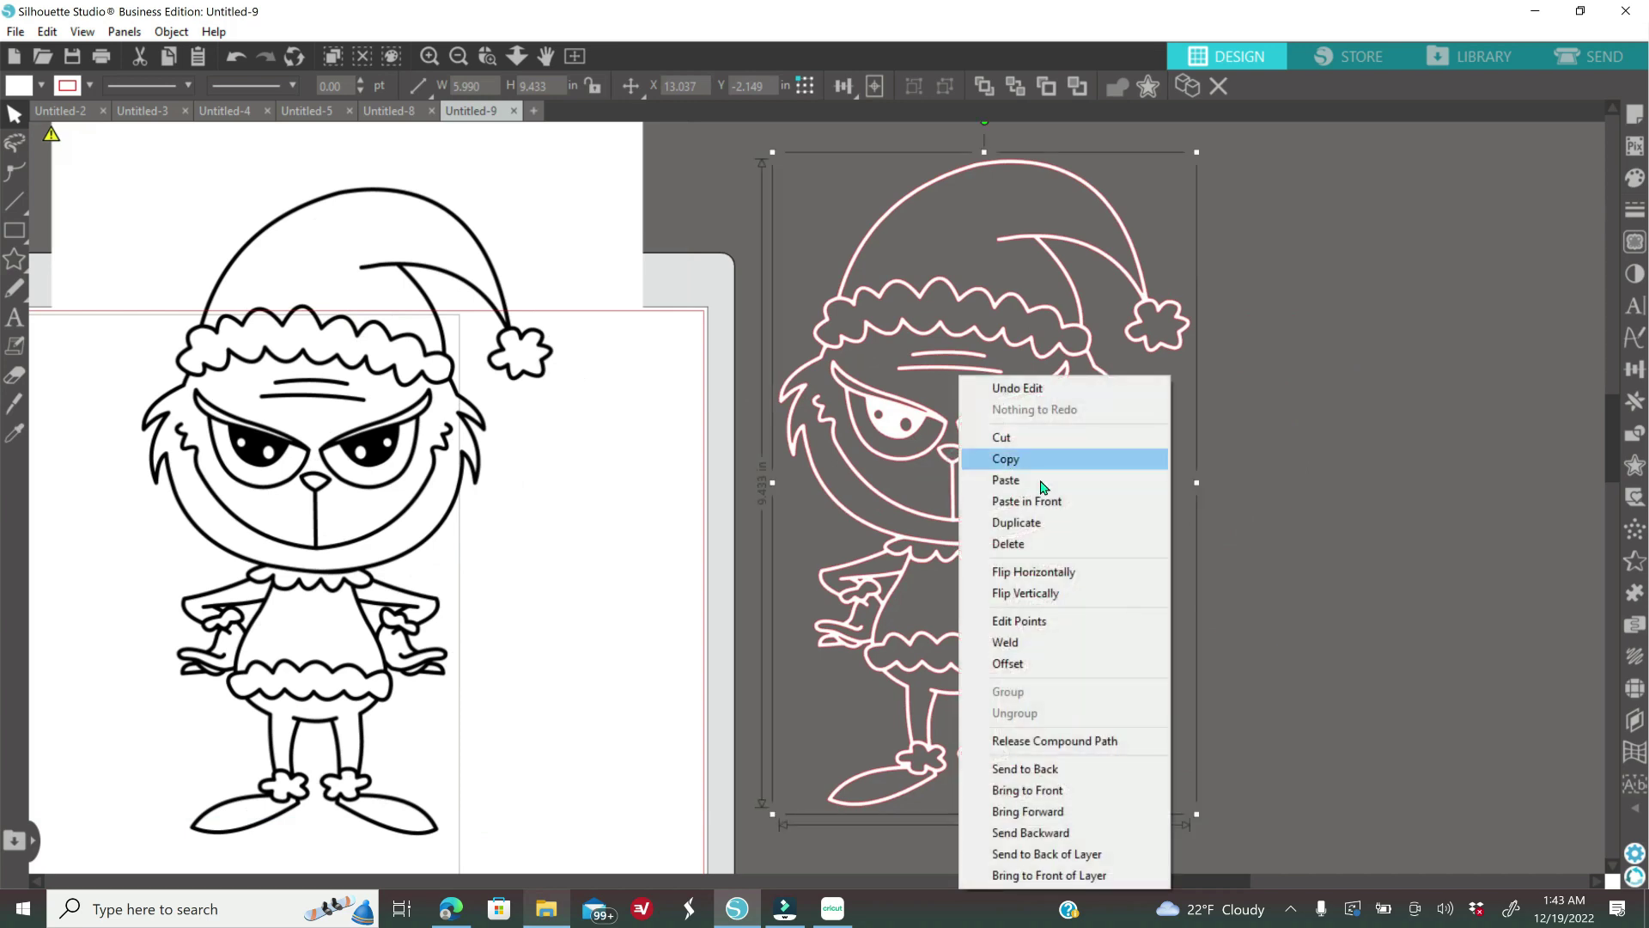
pyautogui.click(1079, 743)
pyautogui.click(1361, 601)
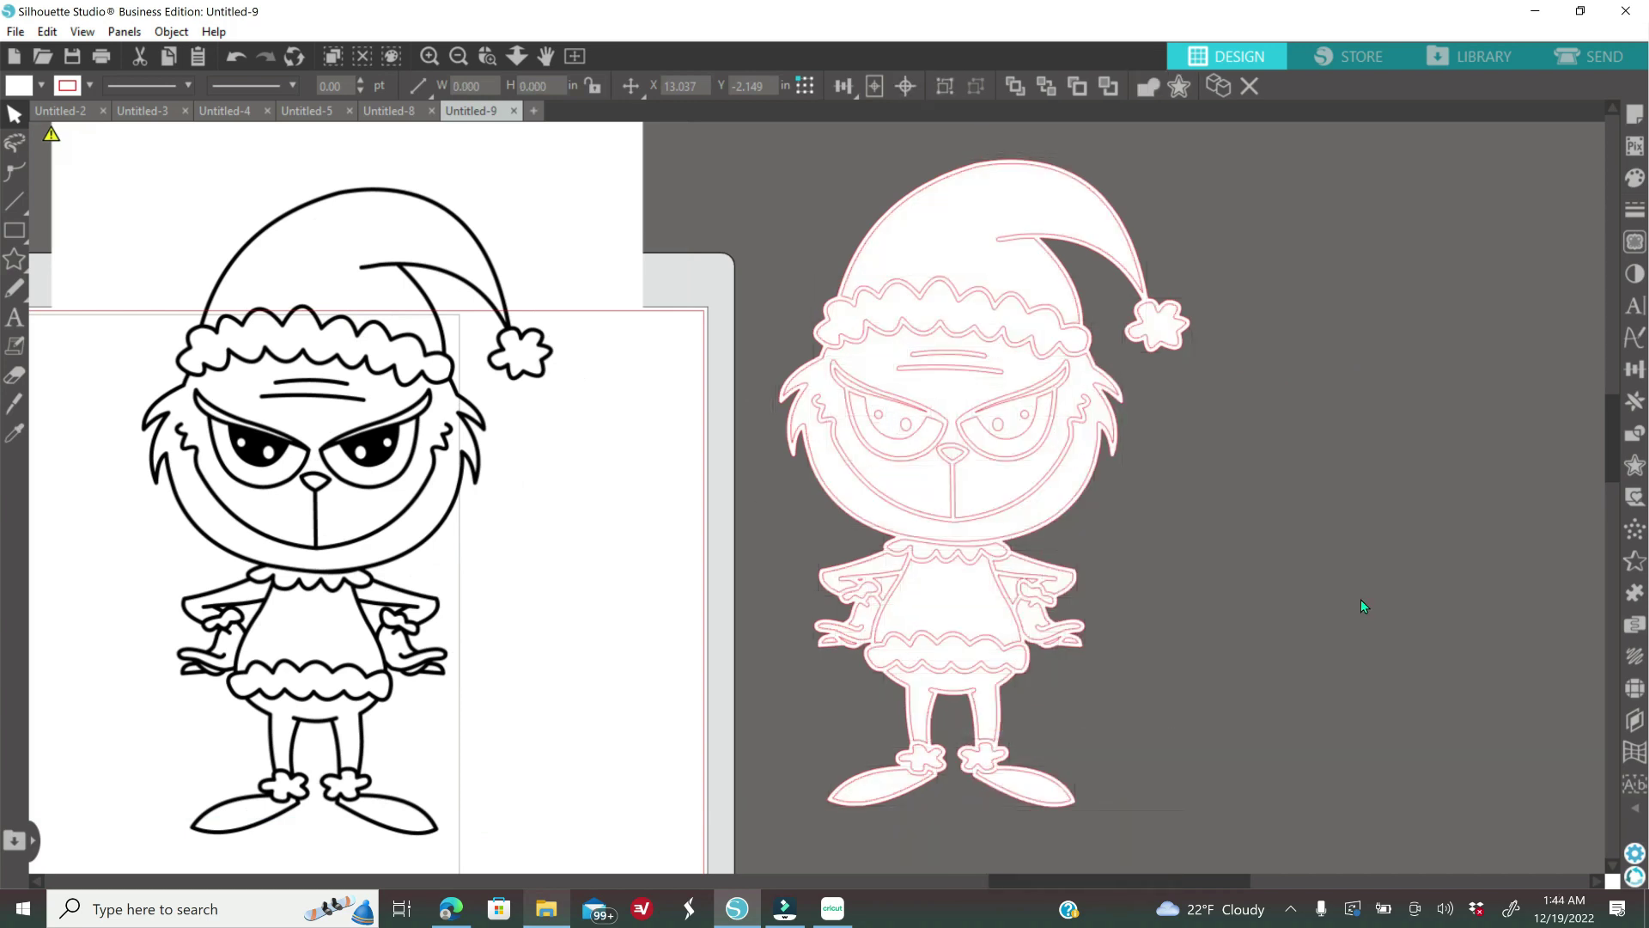
# - Fill the full-body Grinch's outline layer and its smile-and-nose linework with black
pyautogui.click(1074, 807)
pyautogui.click(1636, 180)
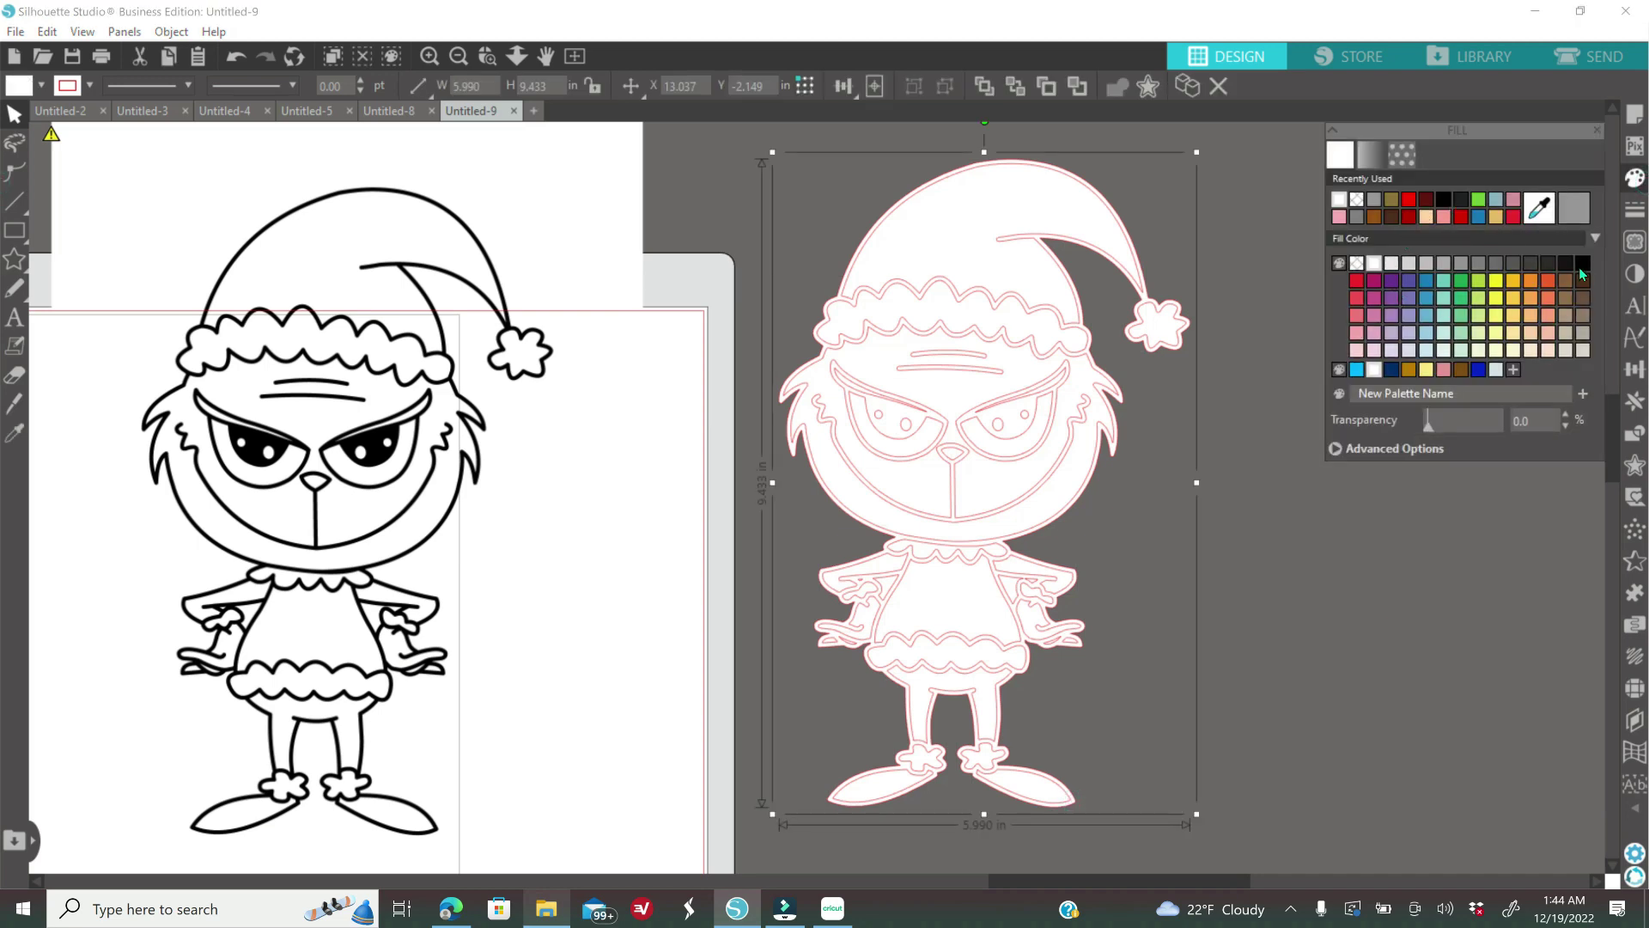
pyautogui.click(1581, 268)
pyautogui.click(1323, 605)
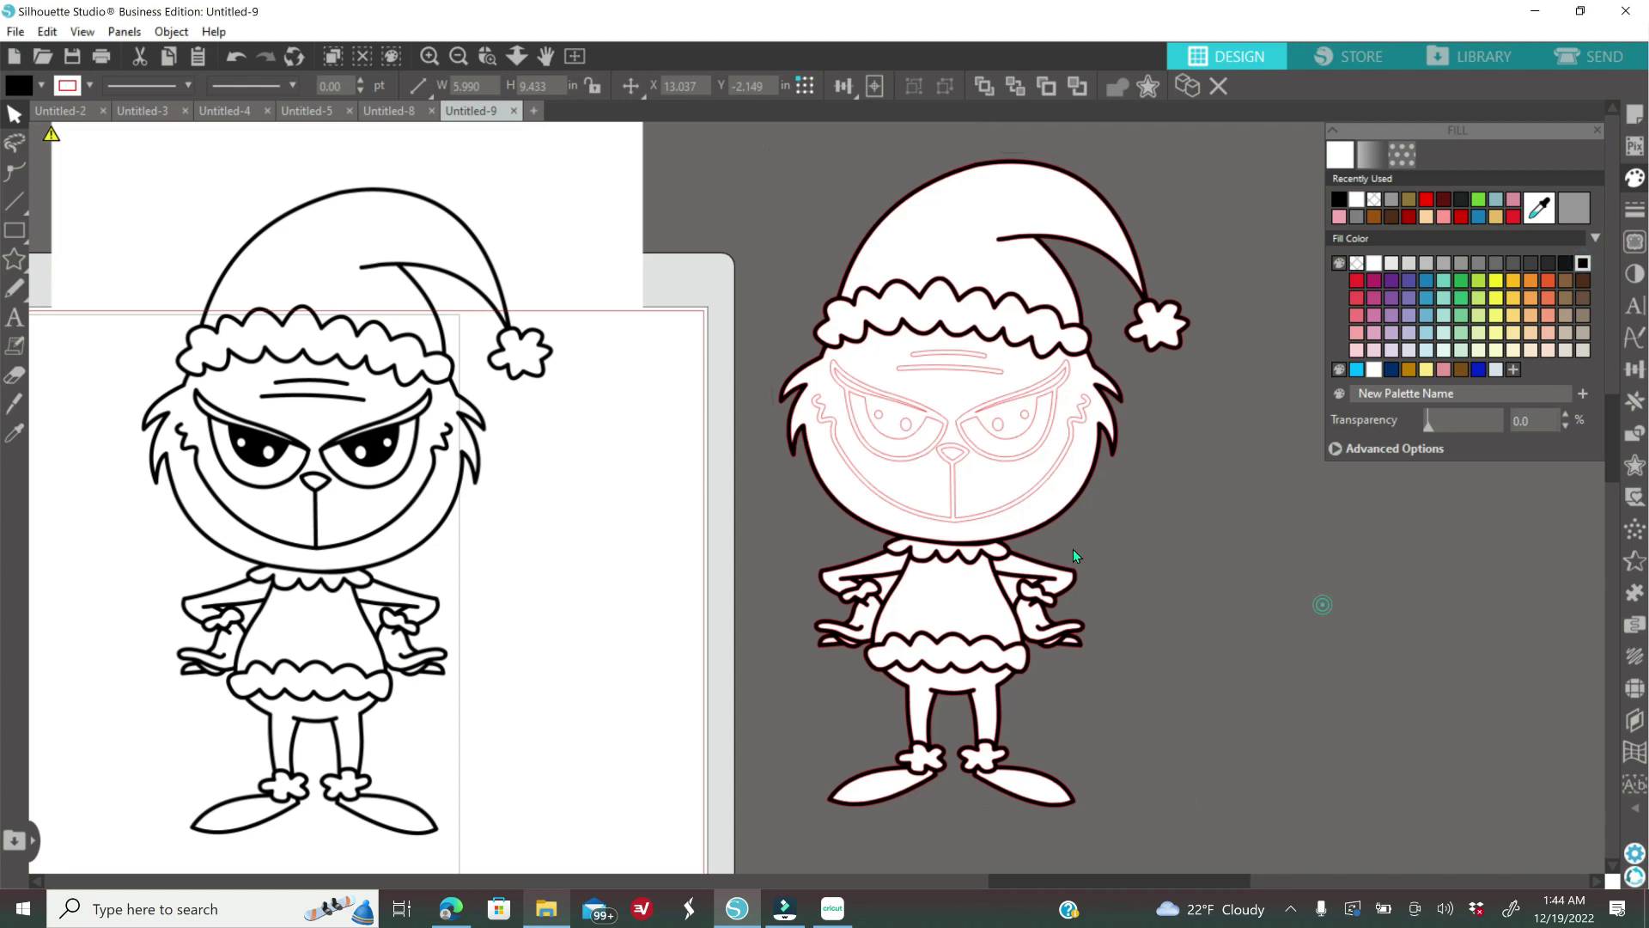
pyautogui.click(1039, 487)
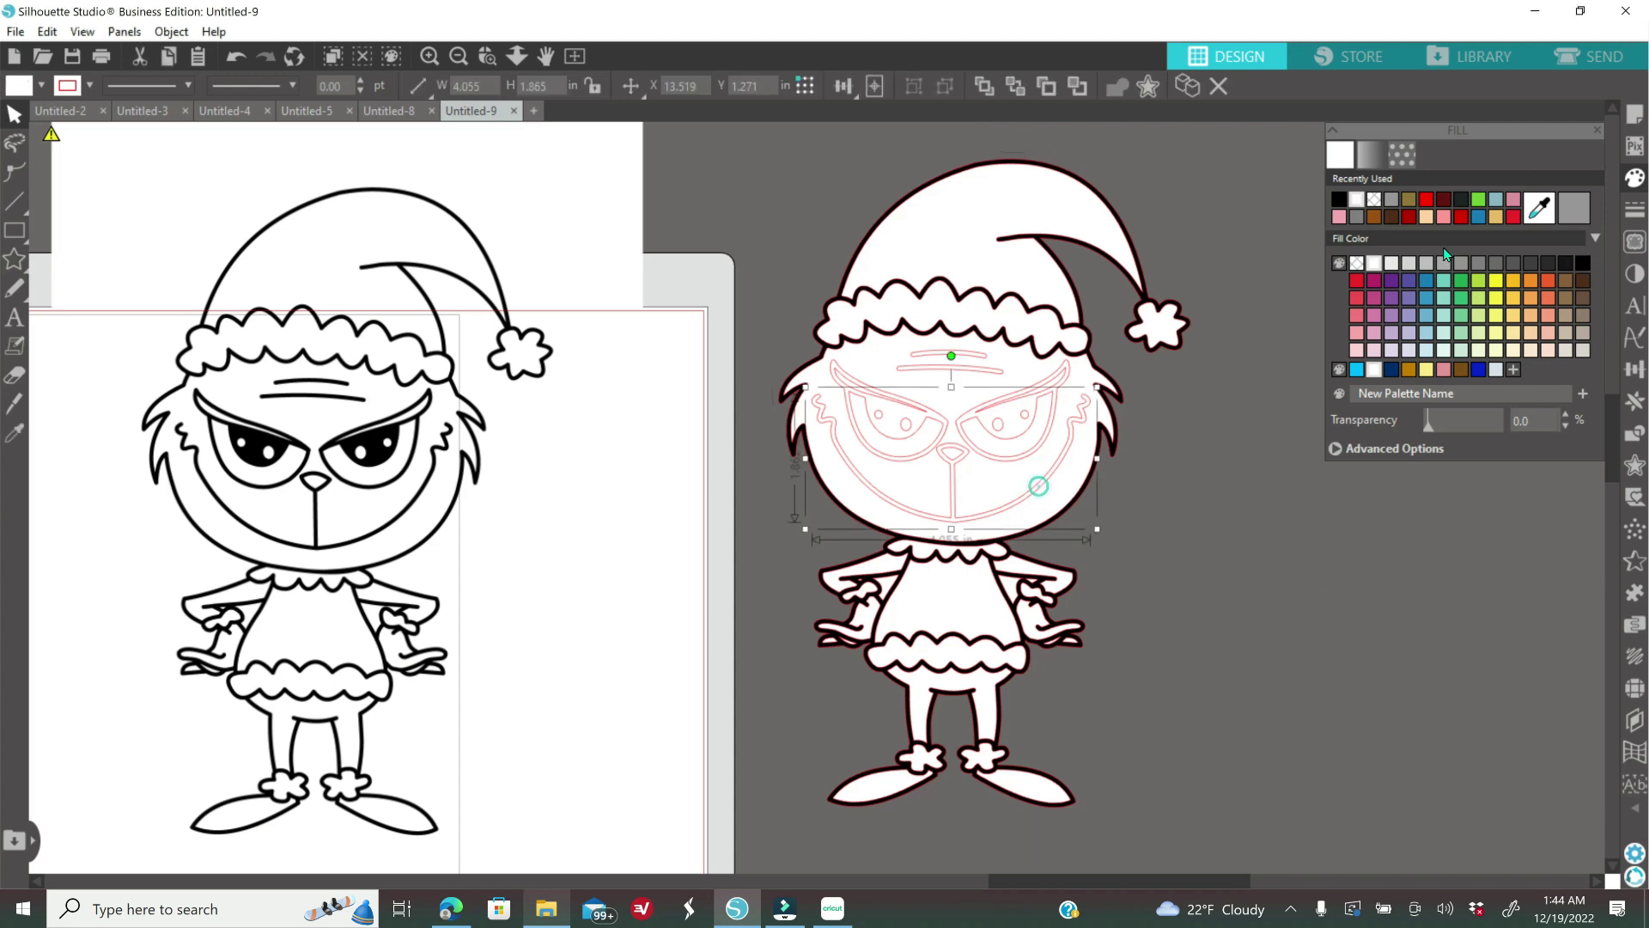
pyautogui.click(1583, 264)
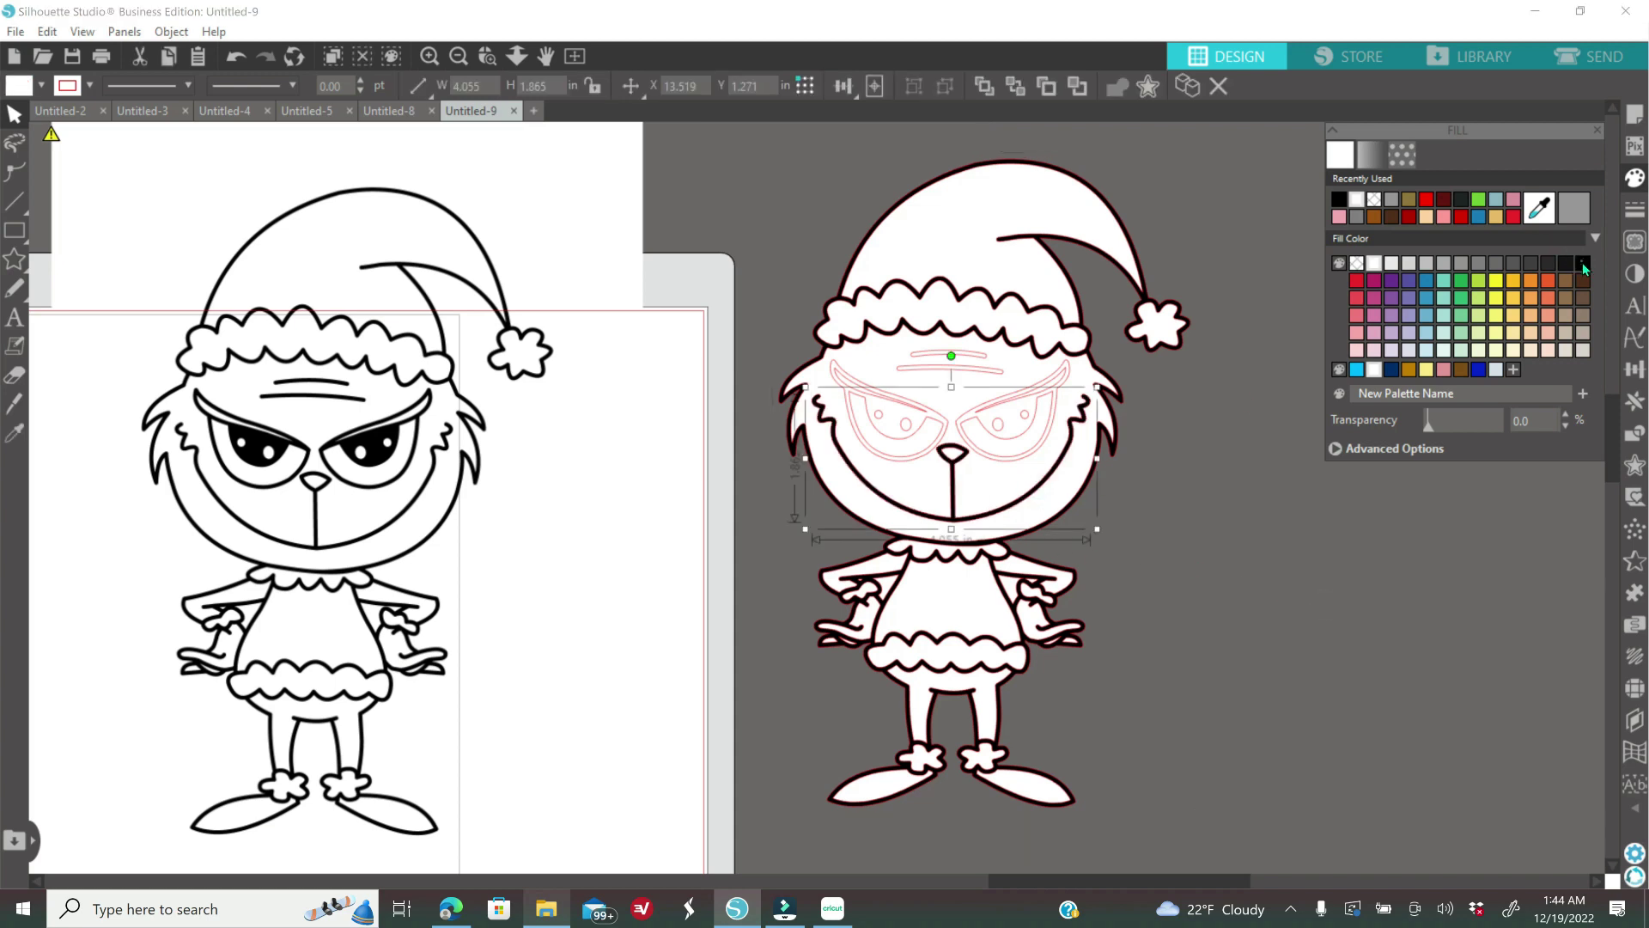
# - Fill the linework of both eyes with black
pyautogui.click(1035, 454)
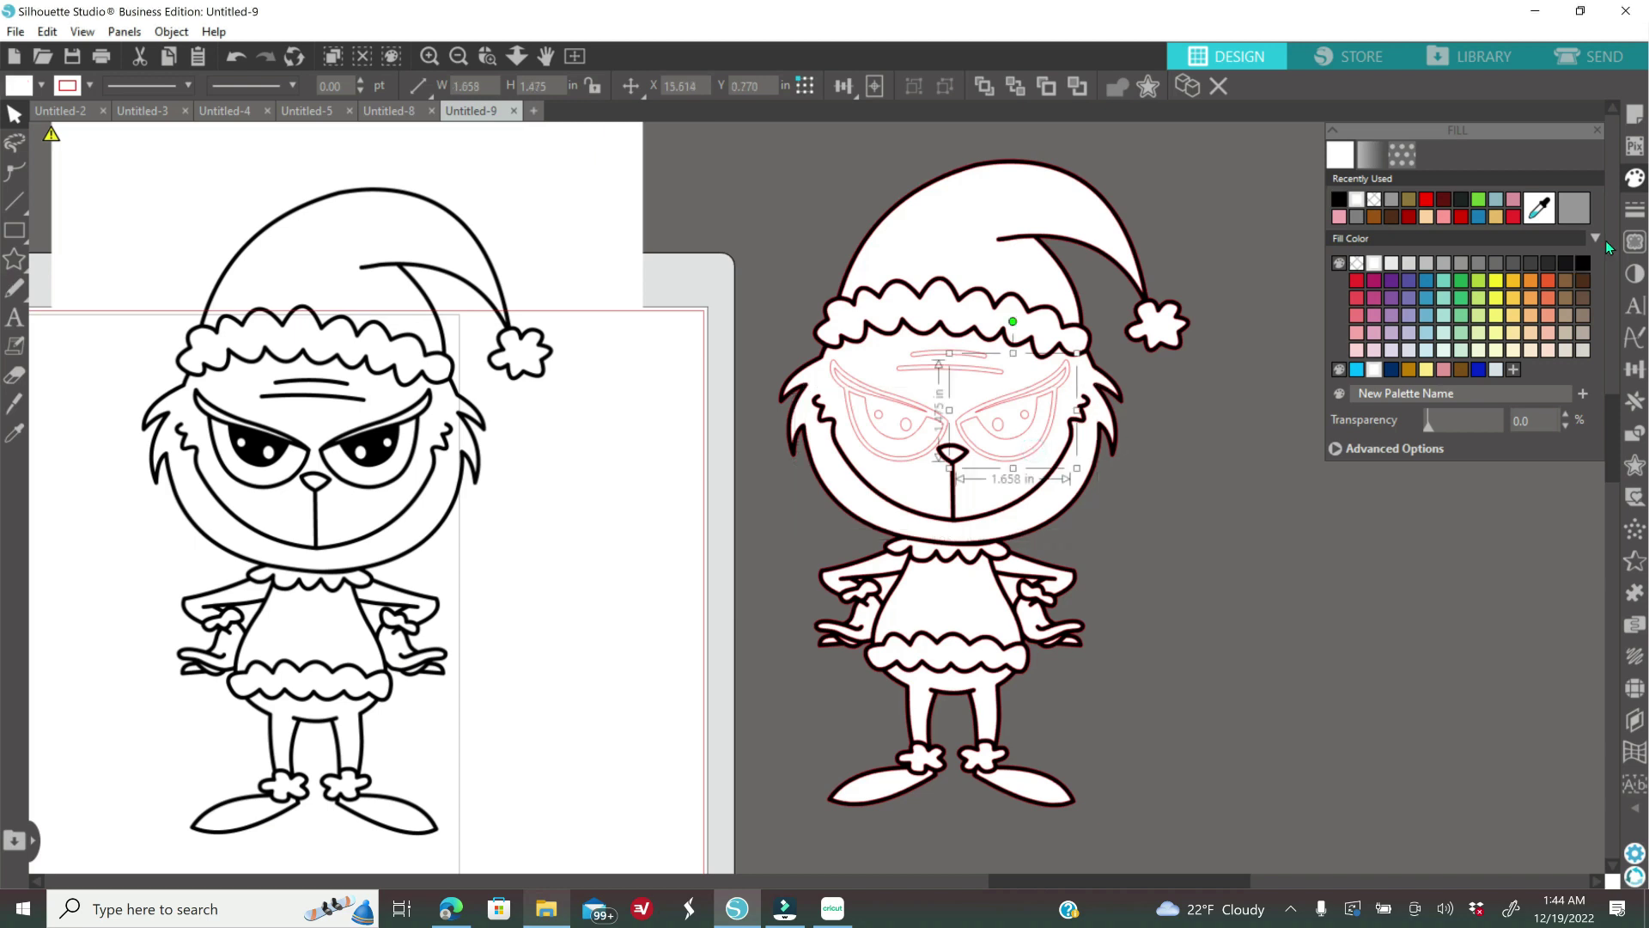
pyautogui.click(1581, 265)
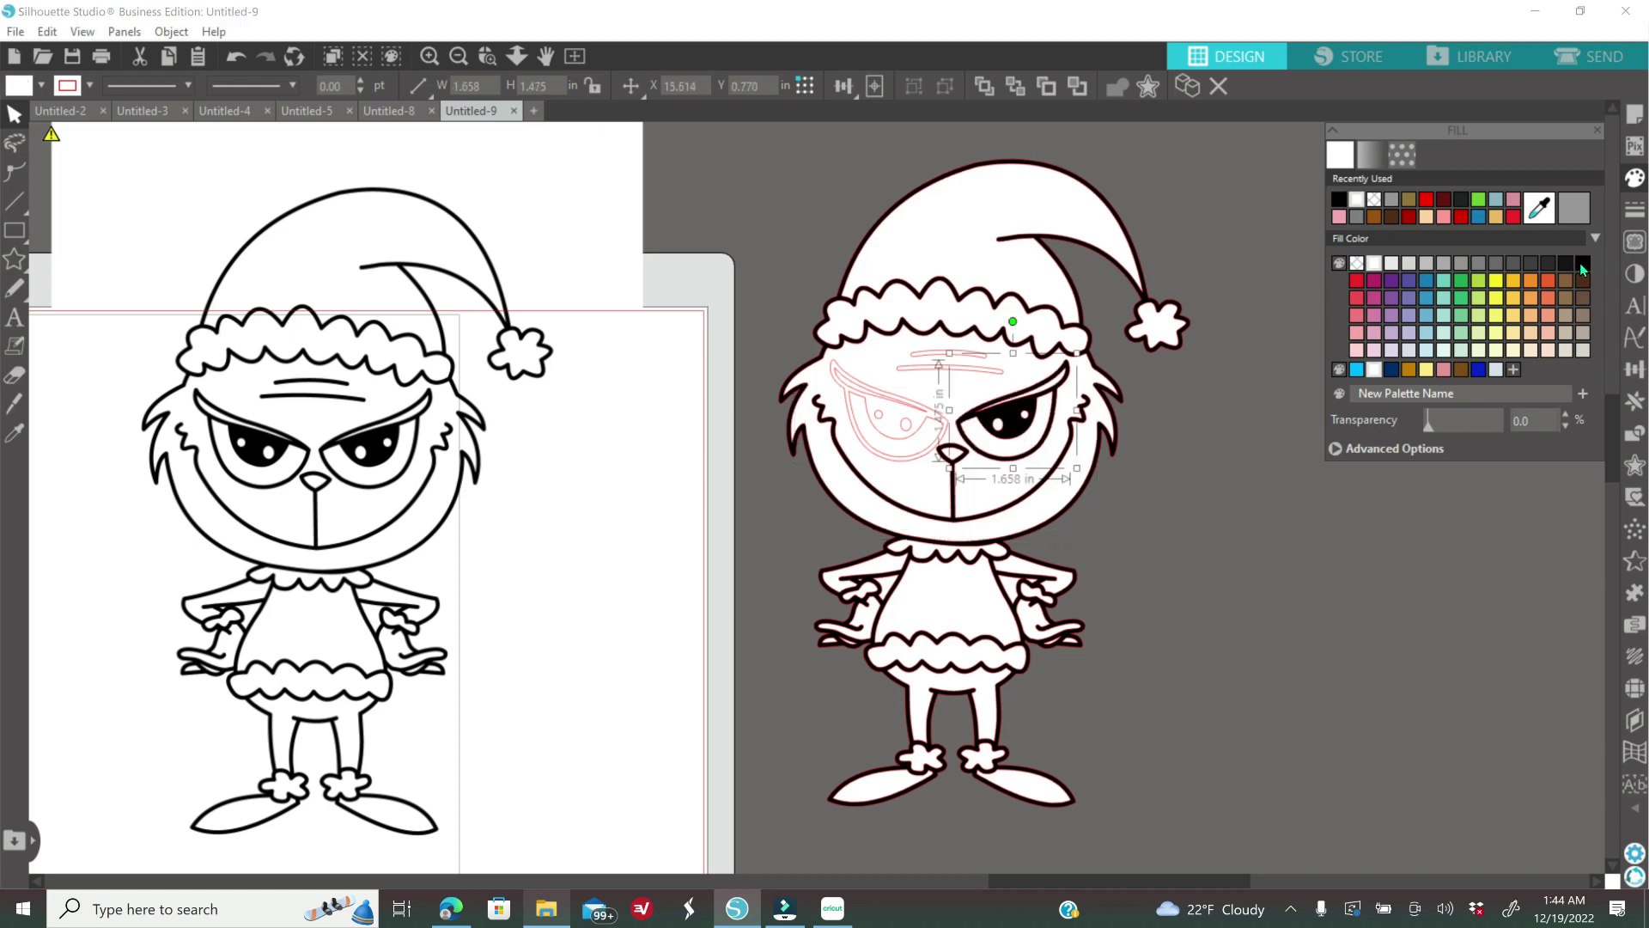
pyautogui.click(909, 459)
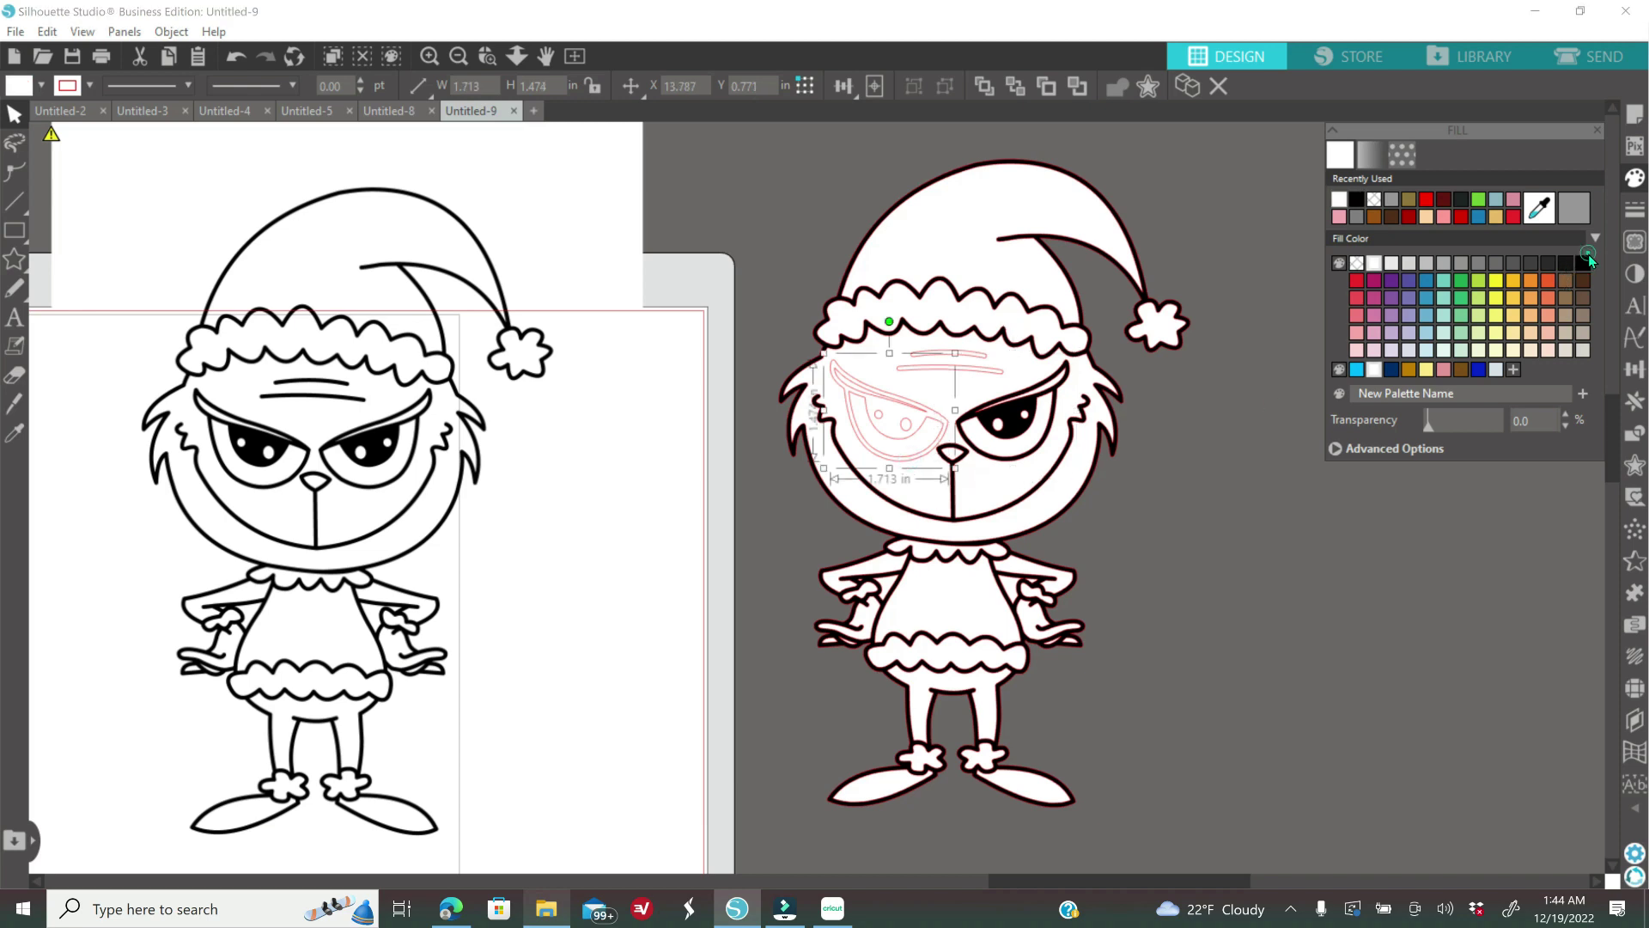
pyautogui.click(1588, 259)
pyautogui.click(1199, 572)
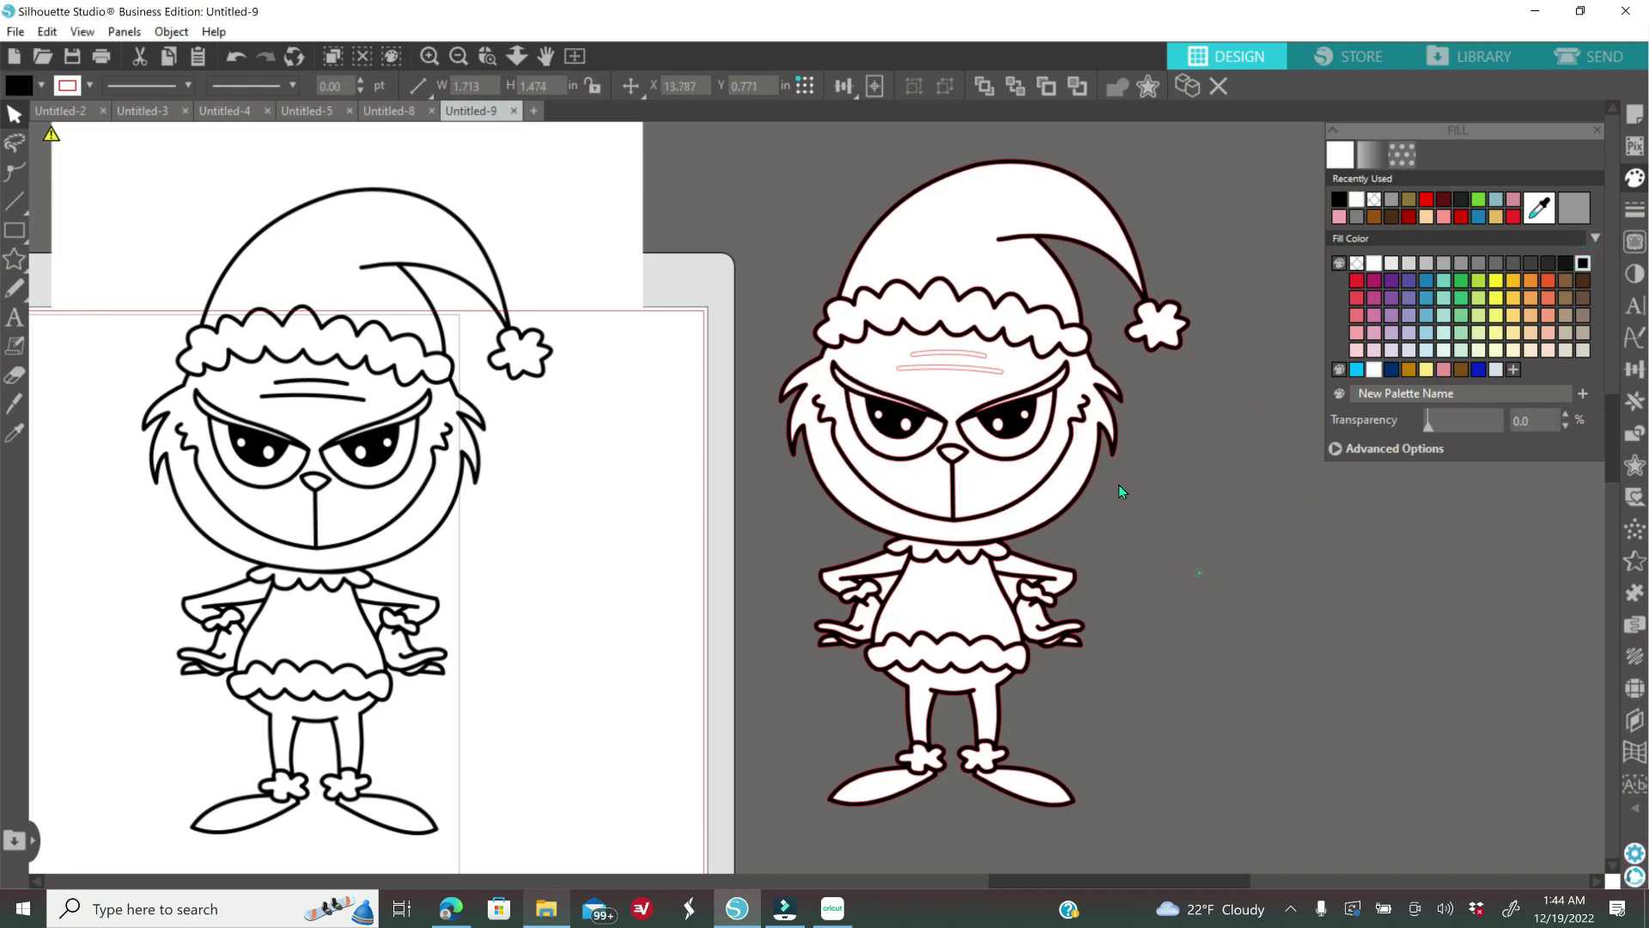
# - Fill the two forehead wrinkle lines with black
pyautogui.click(985, 379)
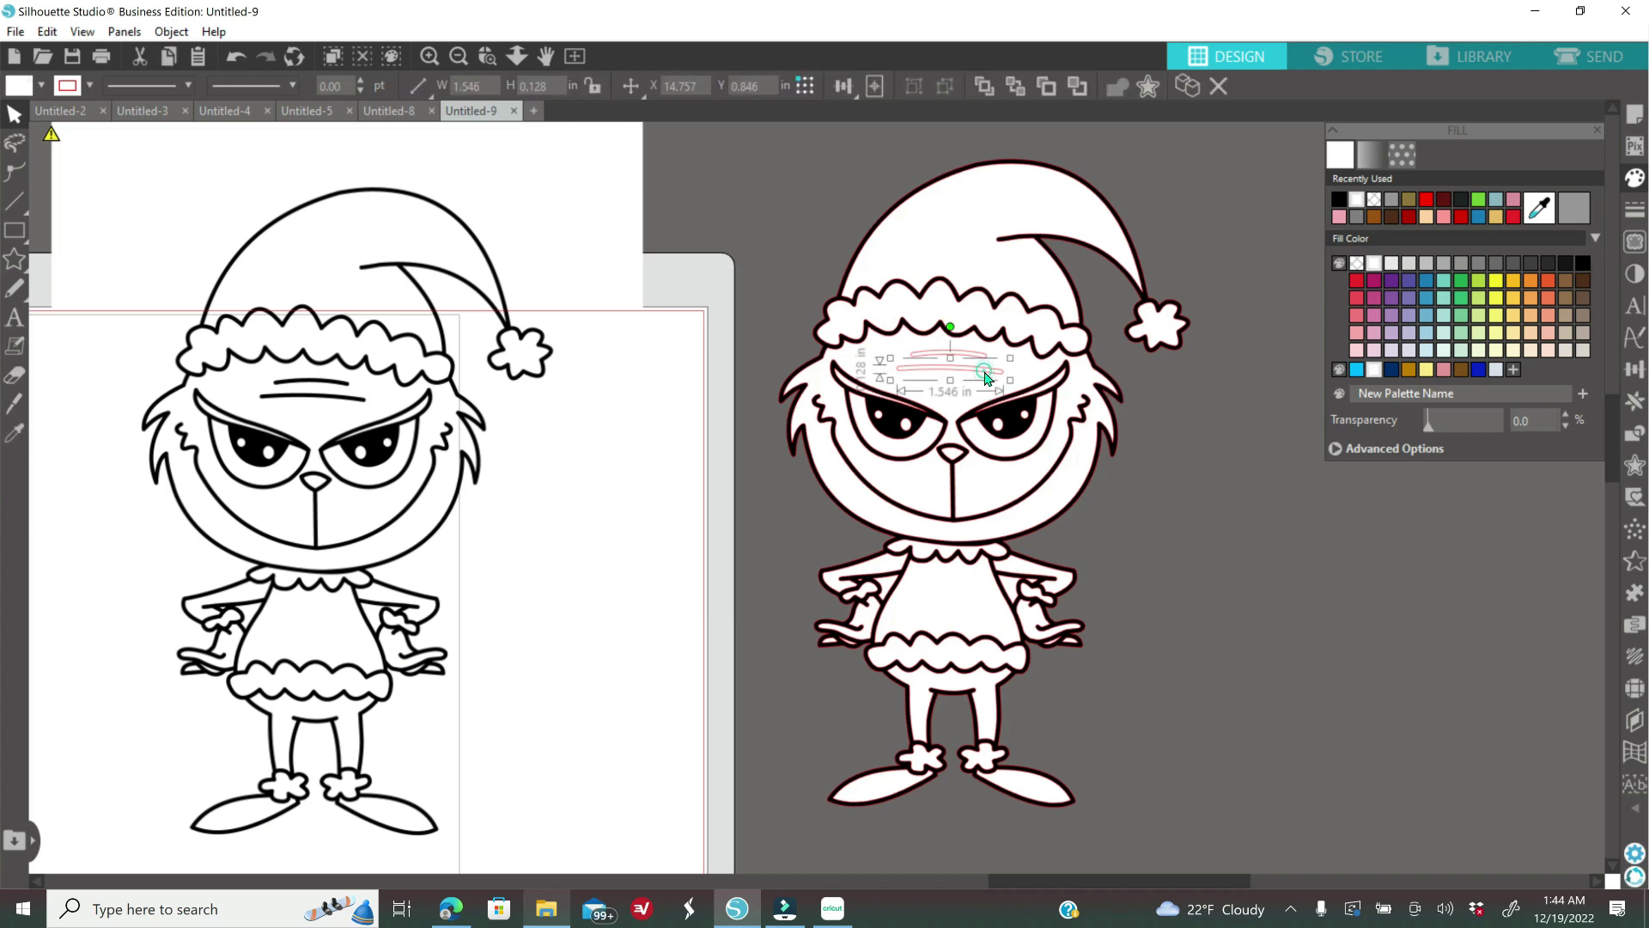
pyautogui.keyDown('shift'); pyautogui.click(965, 359); pyautogui.keyUp('shift')
pyautogui.click(1580, 261)
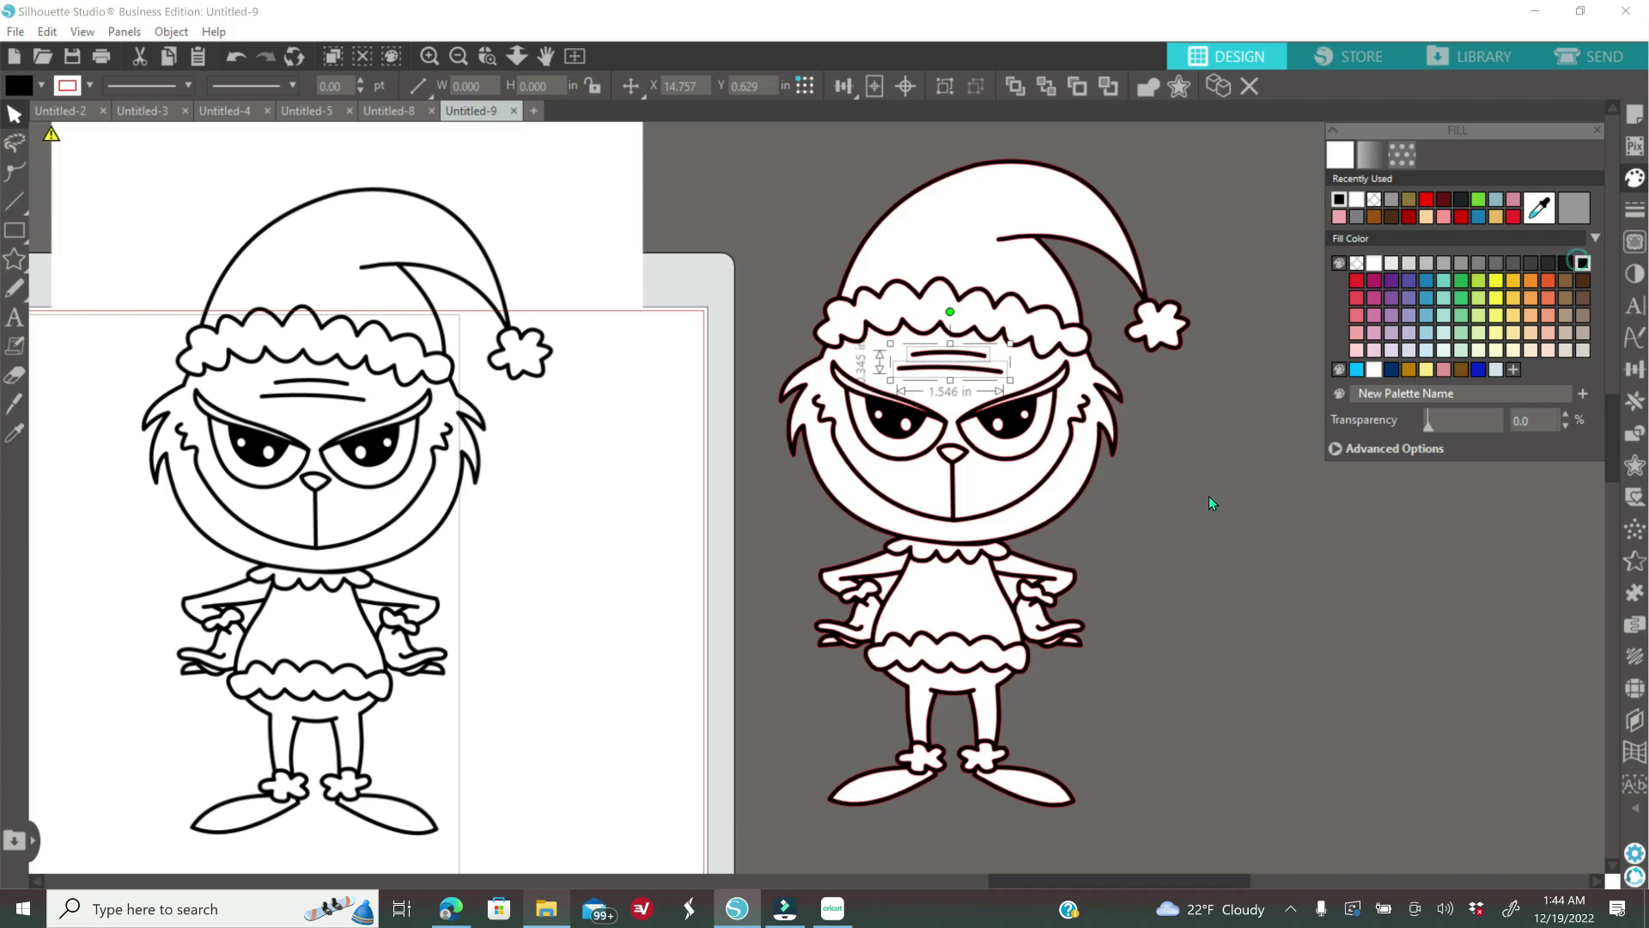
pyautogui.click(1210, 497)
# - Fill the full-body Grinch's face and the strips above the eyes with the recently used green
pyautogui.click(1048, 515)
pyautogui.click(1484, 201)
pyautogui.click(1057, 390)
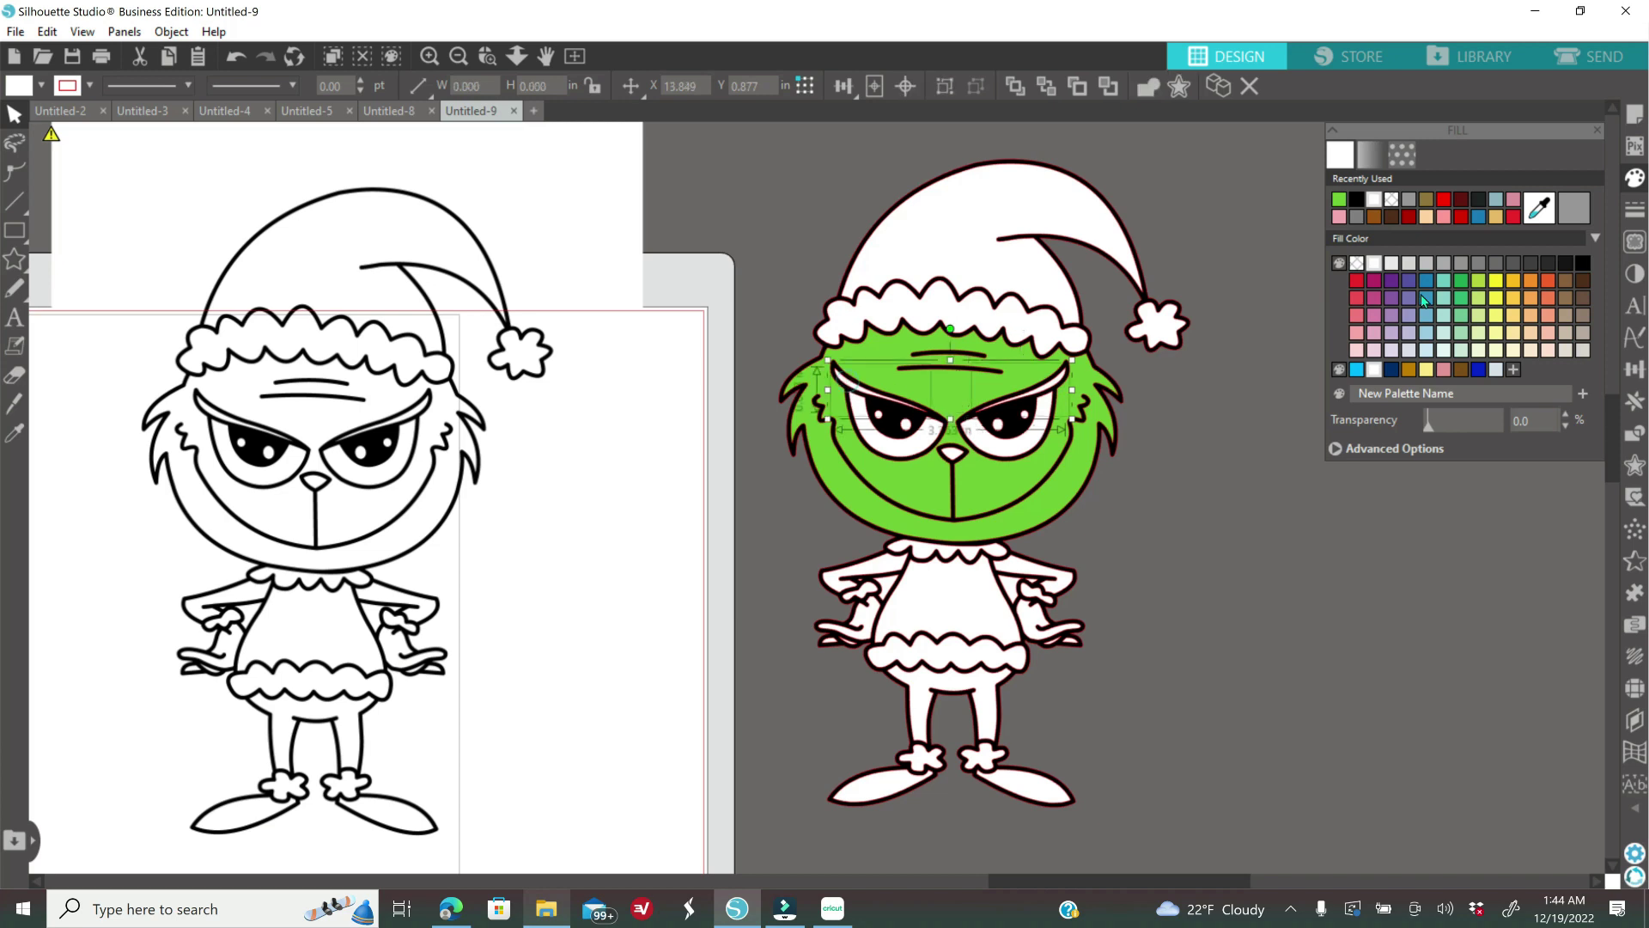
# - Try grouping the green face pieces and undo the grouping
pyautogui.click(1044, 496)
pyautogui.rightClick(1140, 507)
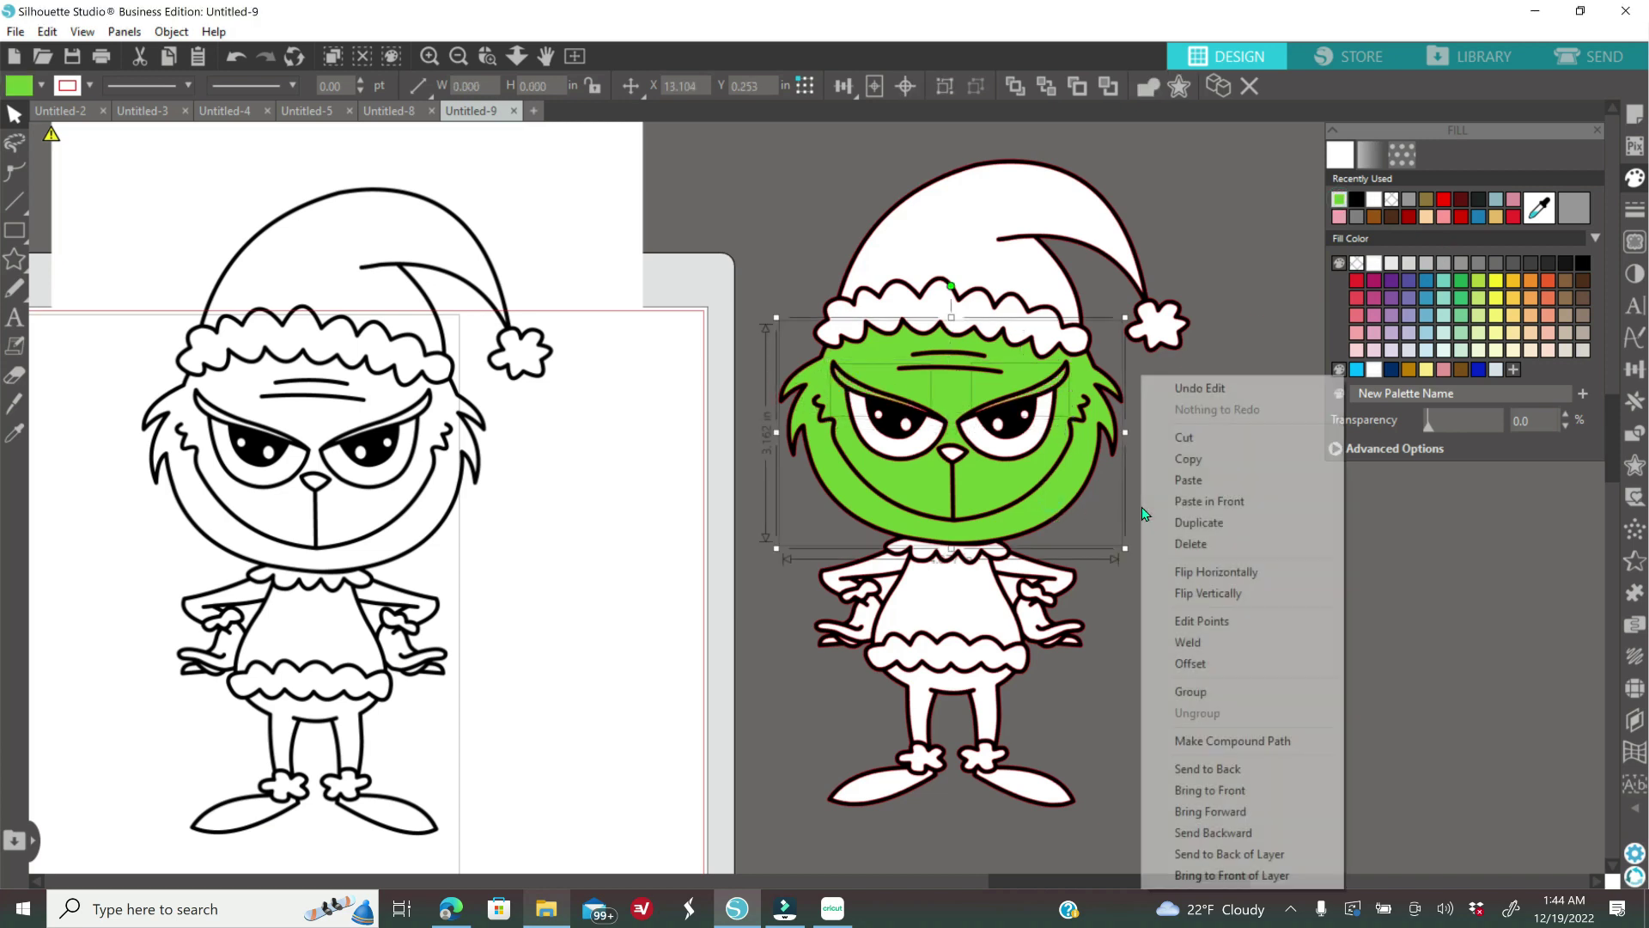
pyautogui.click(1197, 688)
pyautogui.click(237, 56)
# - Fill the Grinch's nose with the same green as the face
pyautogui.click(1296, 533)
pyautogui.click(952, 455)
pyautogui.click(1340, 200)
# - Subtract the white gap shapes between the Grinch's arms and body from the black outline layer
pyautogui.scroll(-1, 1177, 507)
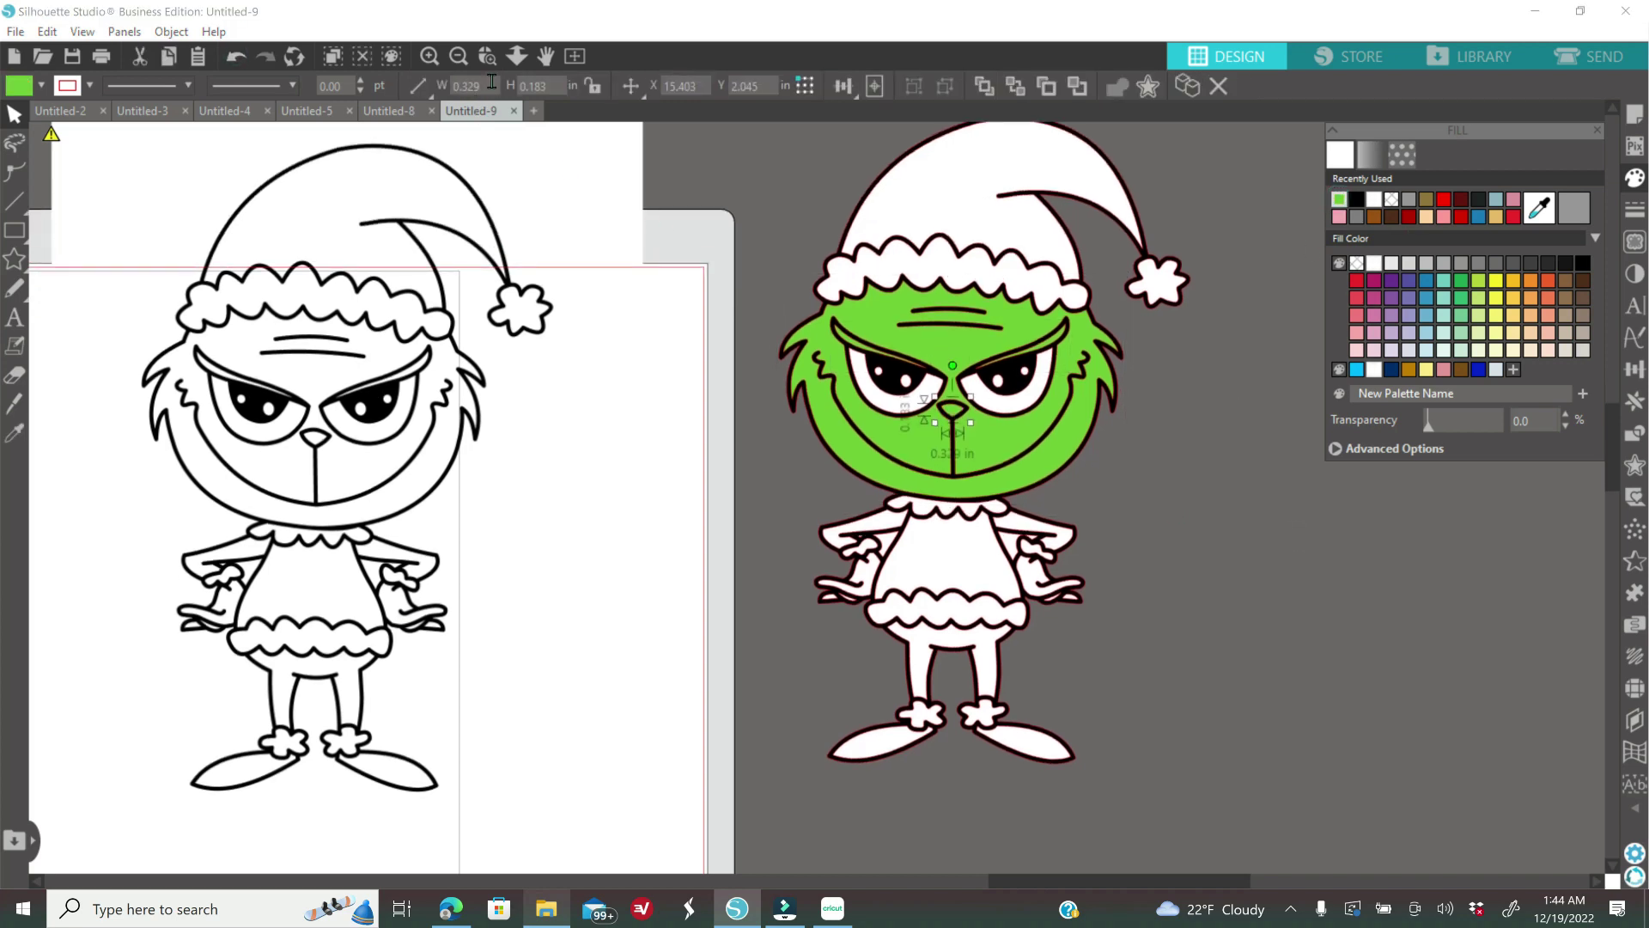
pyautogui.click(497, 62)
pyautogui.click(1013, 541)
pyautogui.click(828, 513)
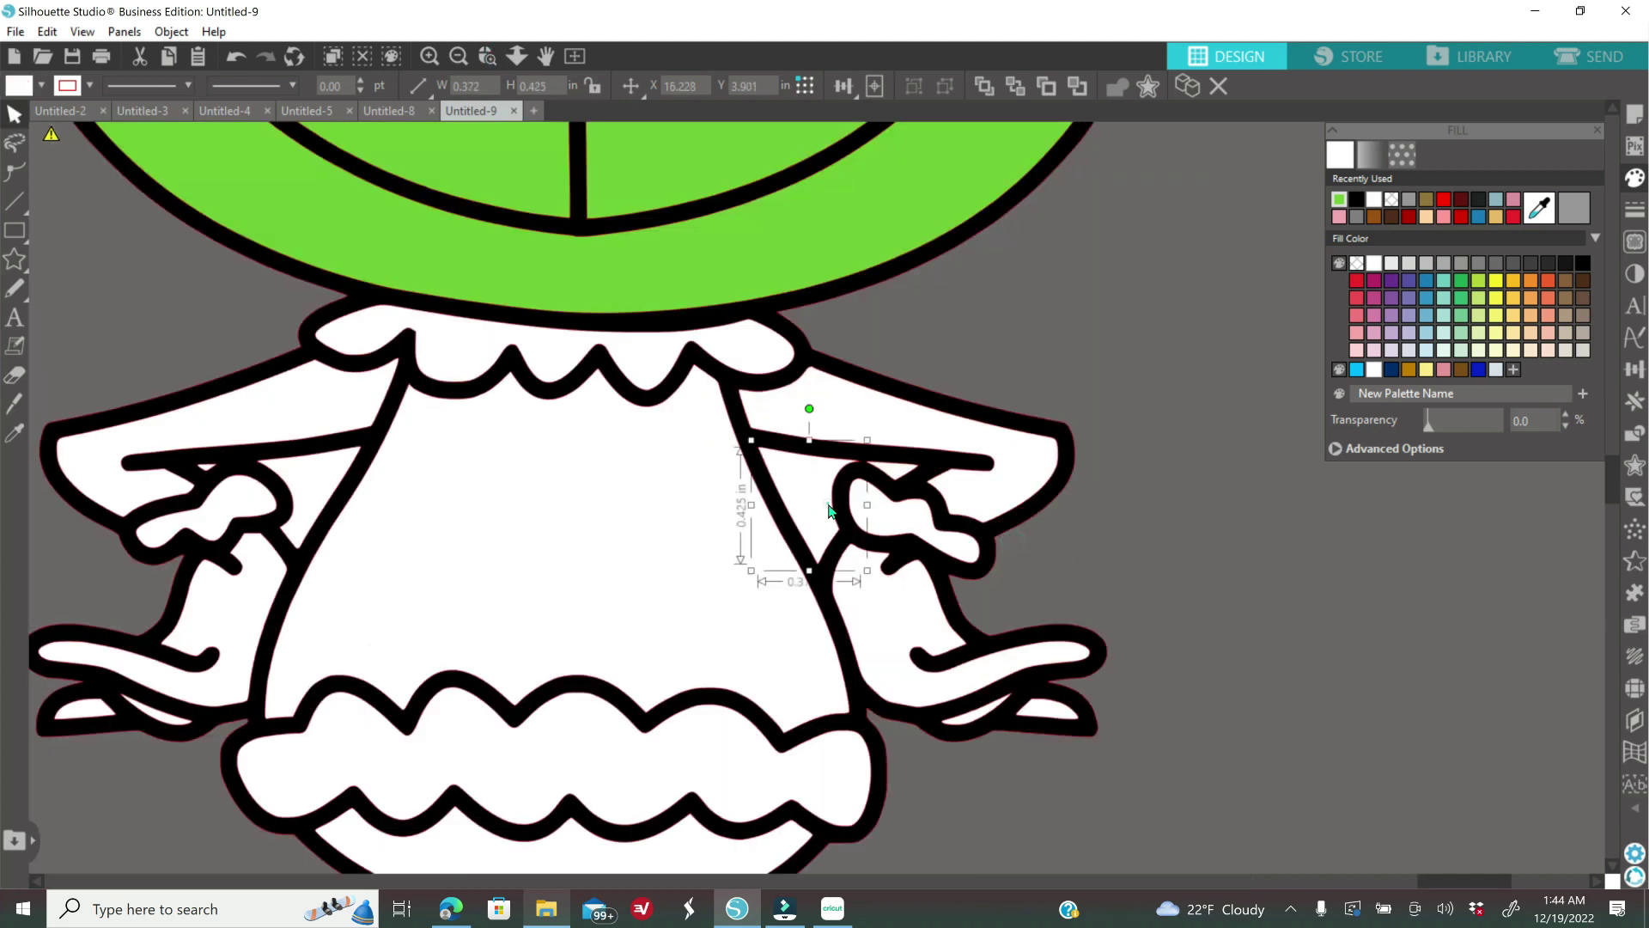
pyautogui.keyDown('shift'); pyautogui.click(314, 497); pyautogui.keyUp('shift')
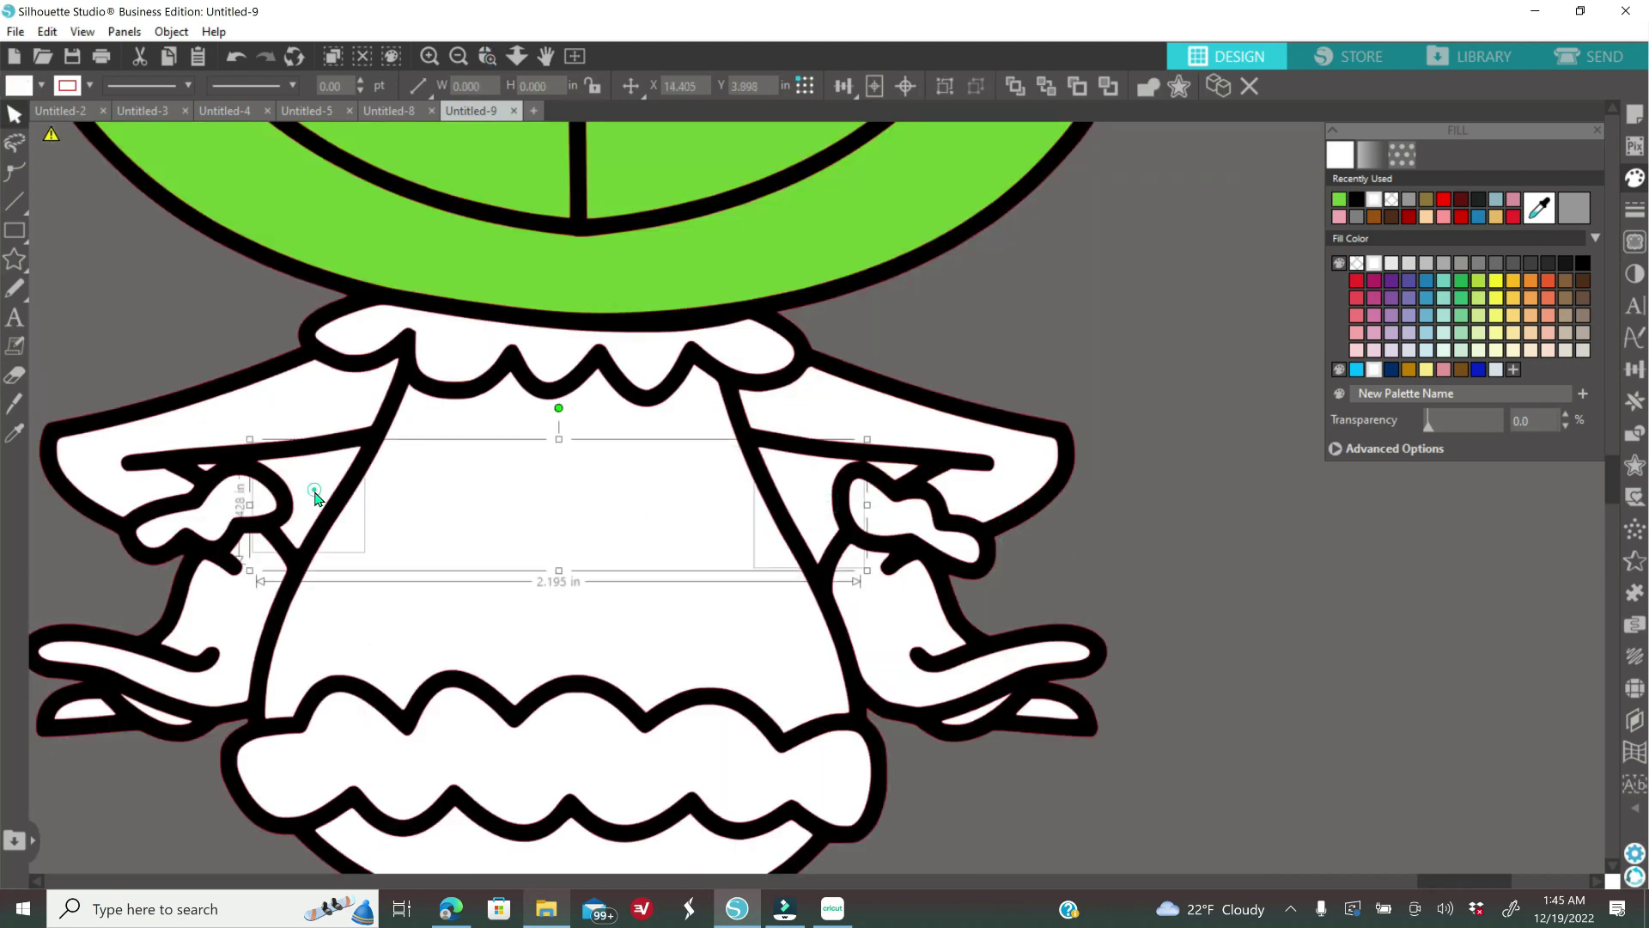
pyautogui.keyDown('shift'); pyautogui.click(208, 475); pyautogui.keyUp('shift')
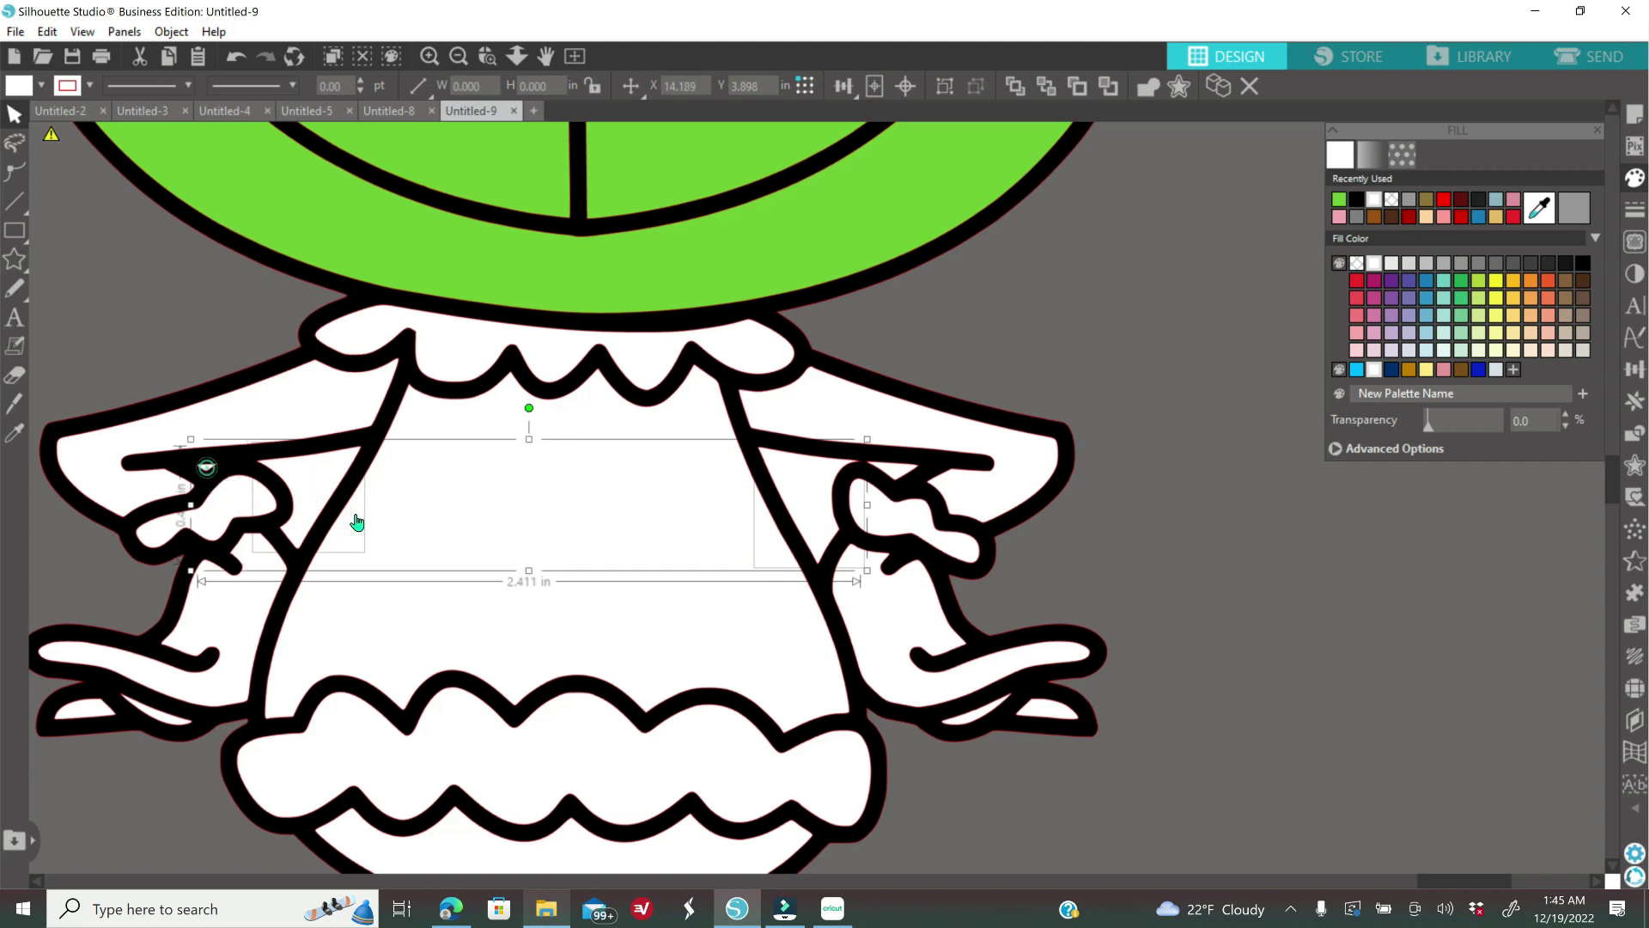
pyautogui.click(937, 583)
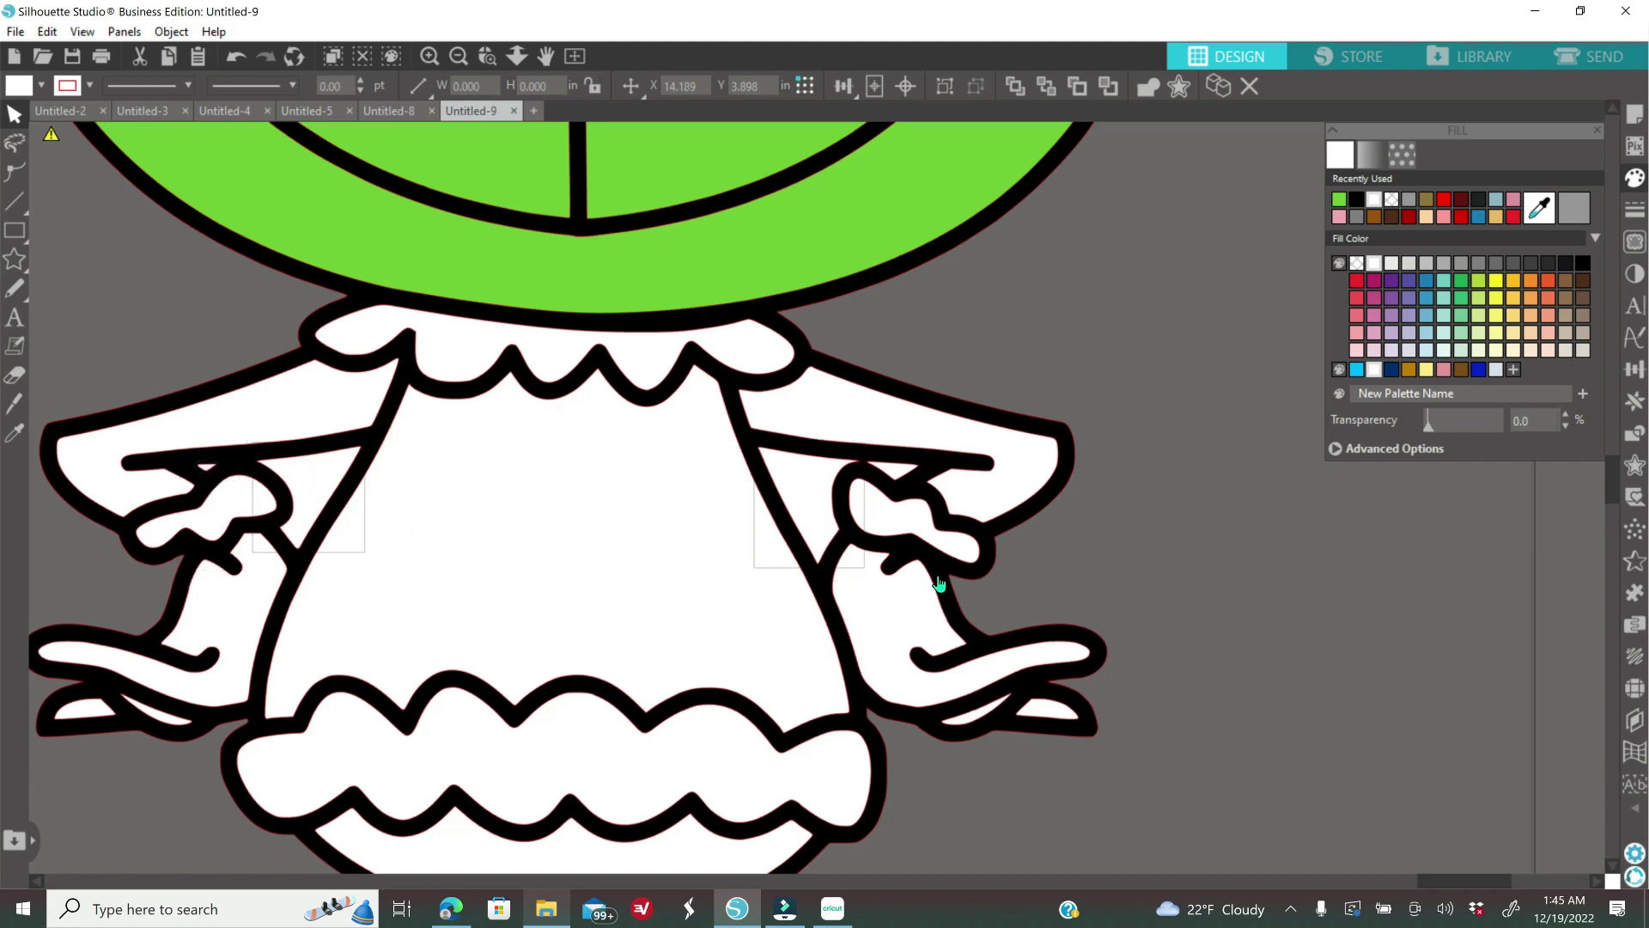
pyautogui.click(1636, 436)
pyautogui.click(1512, 183)
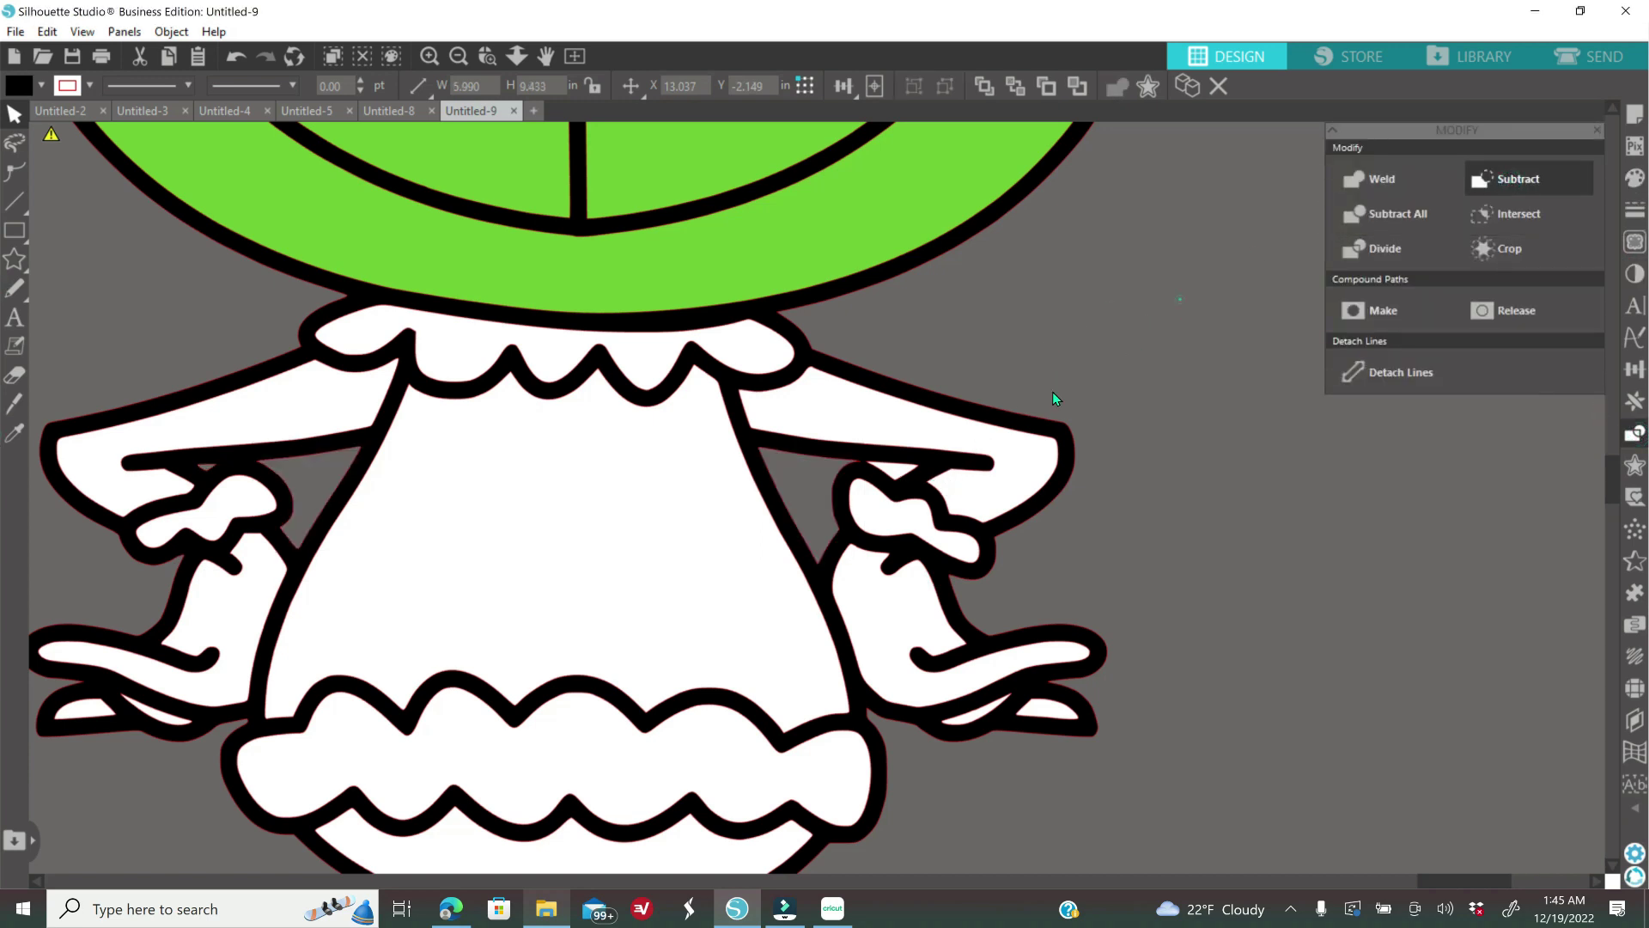
# - Subtract the small white gap shape above the Grinch's right-hand cuff from the black outline layer
pyautogui.click(1179, 299)
pyautogui.click(925, 490)
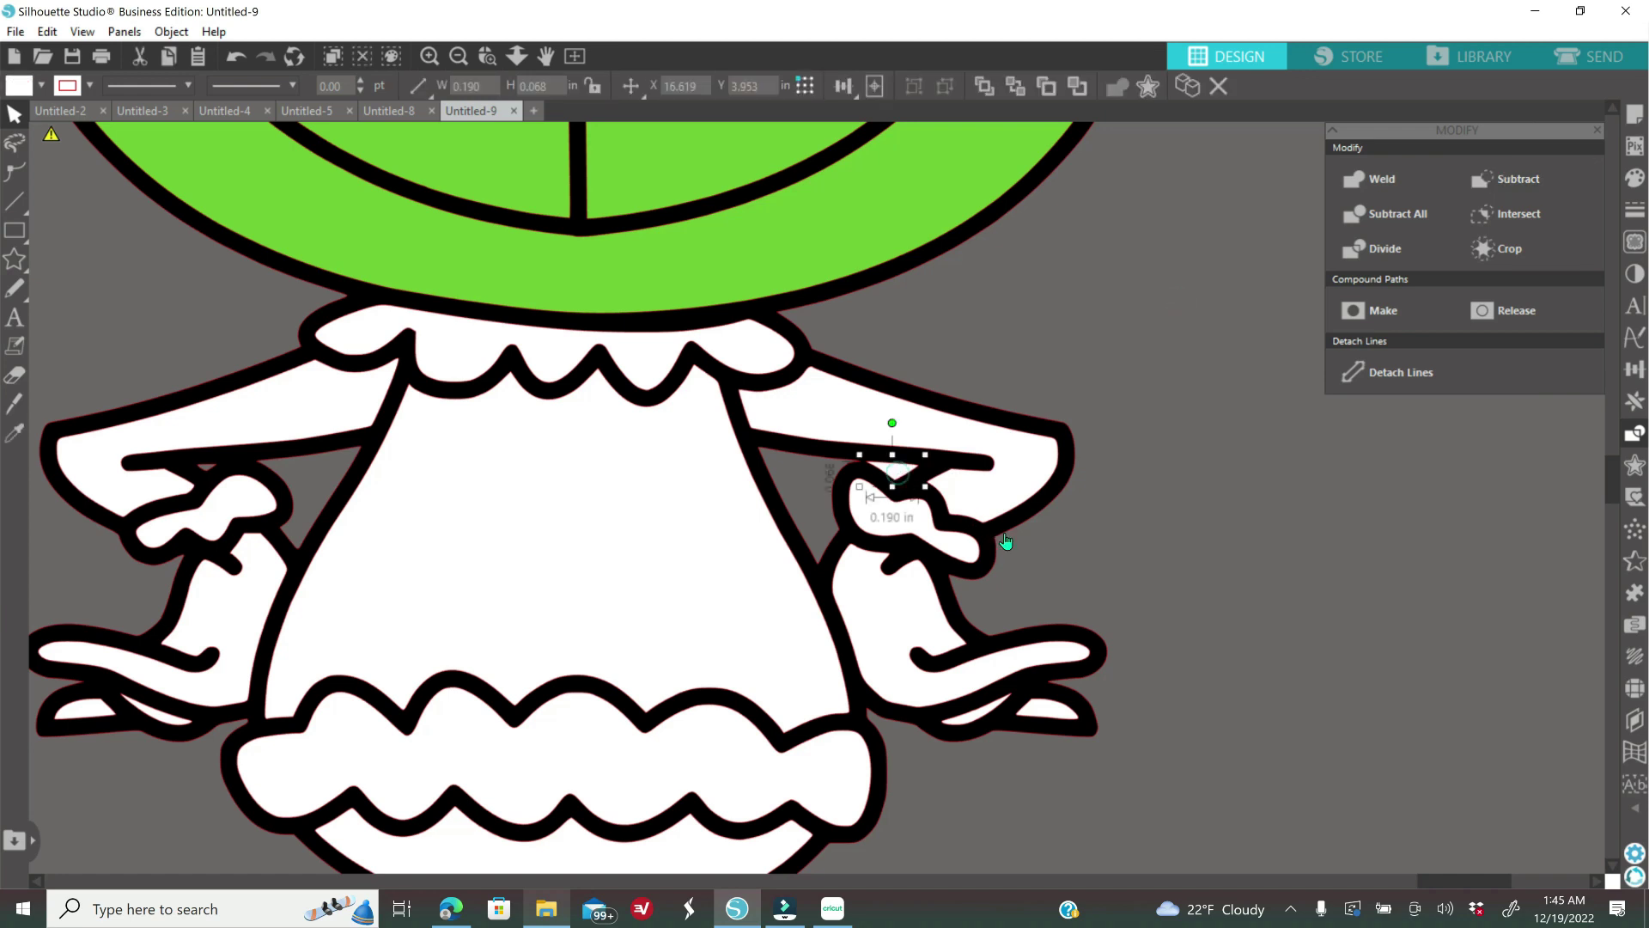
pyautogui.click(1513, 185)
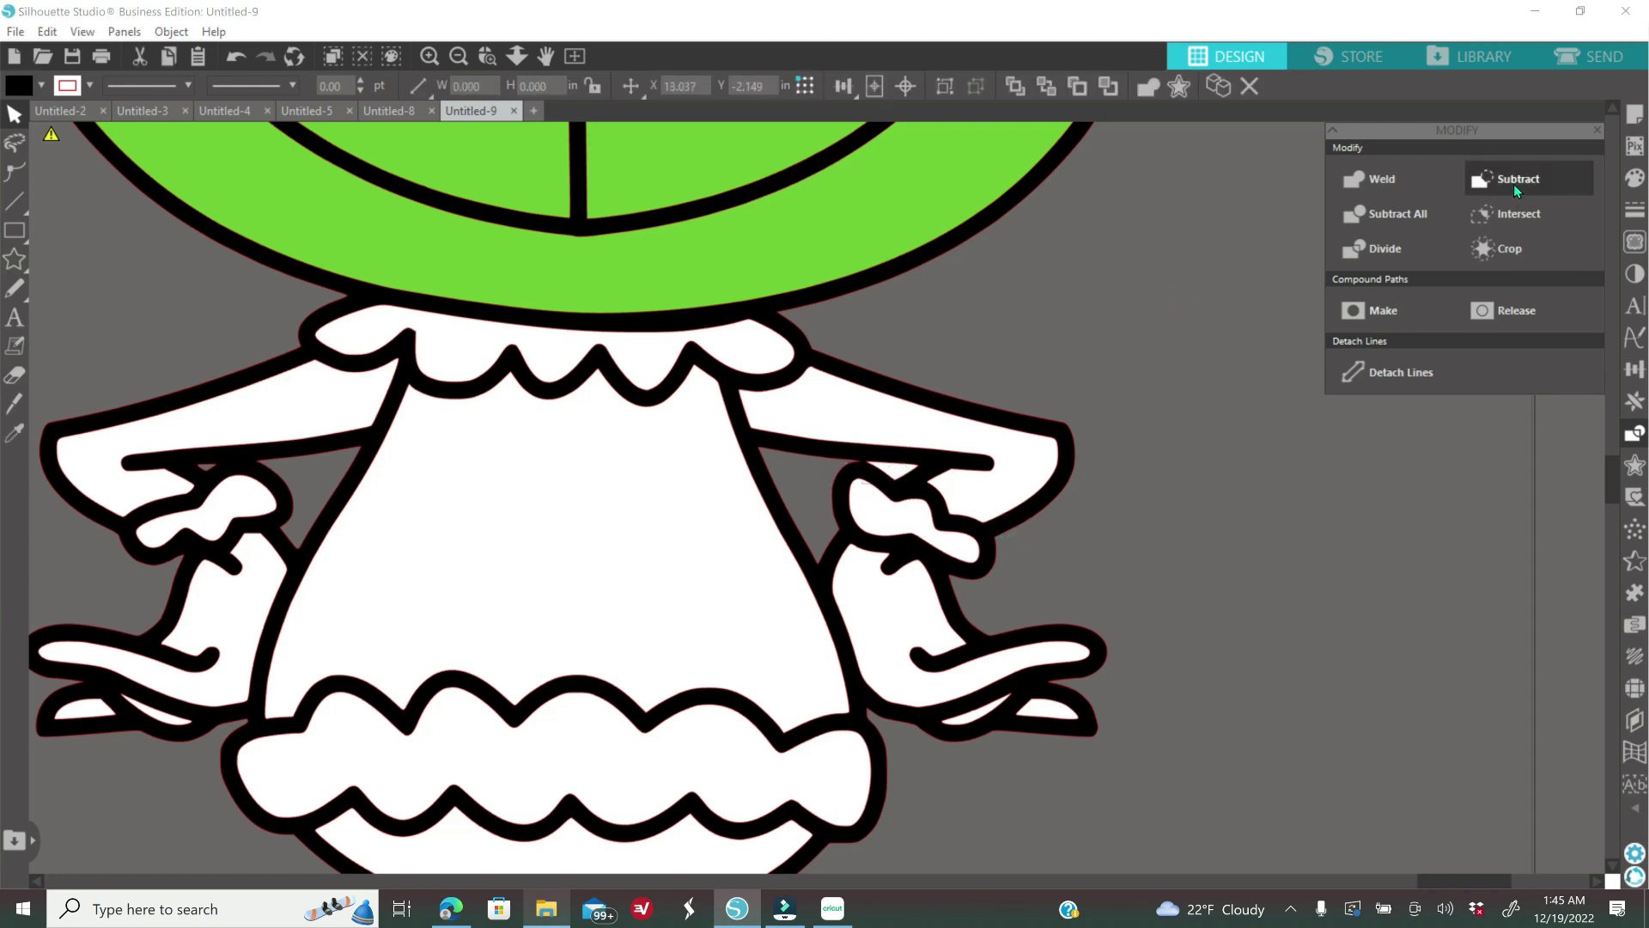
pyautogui.click(1158, 338)
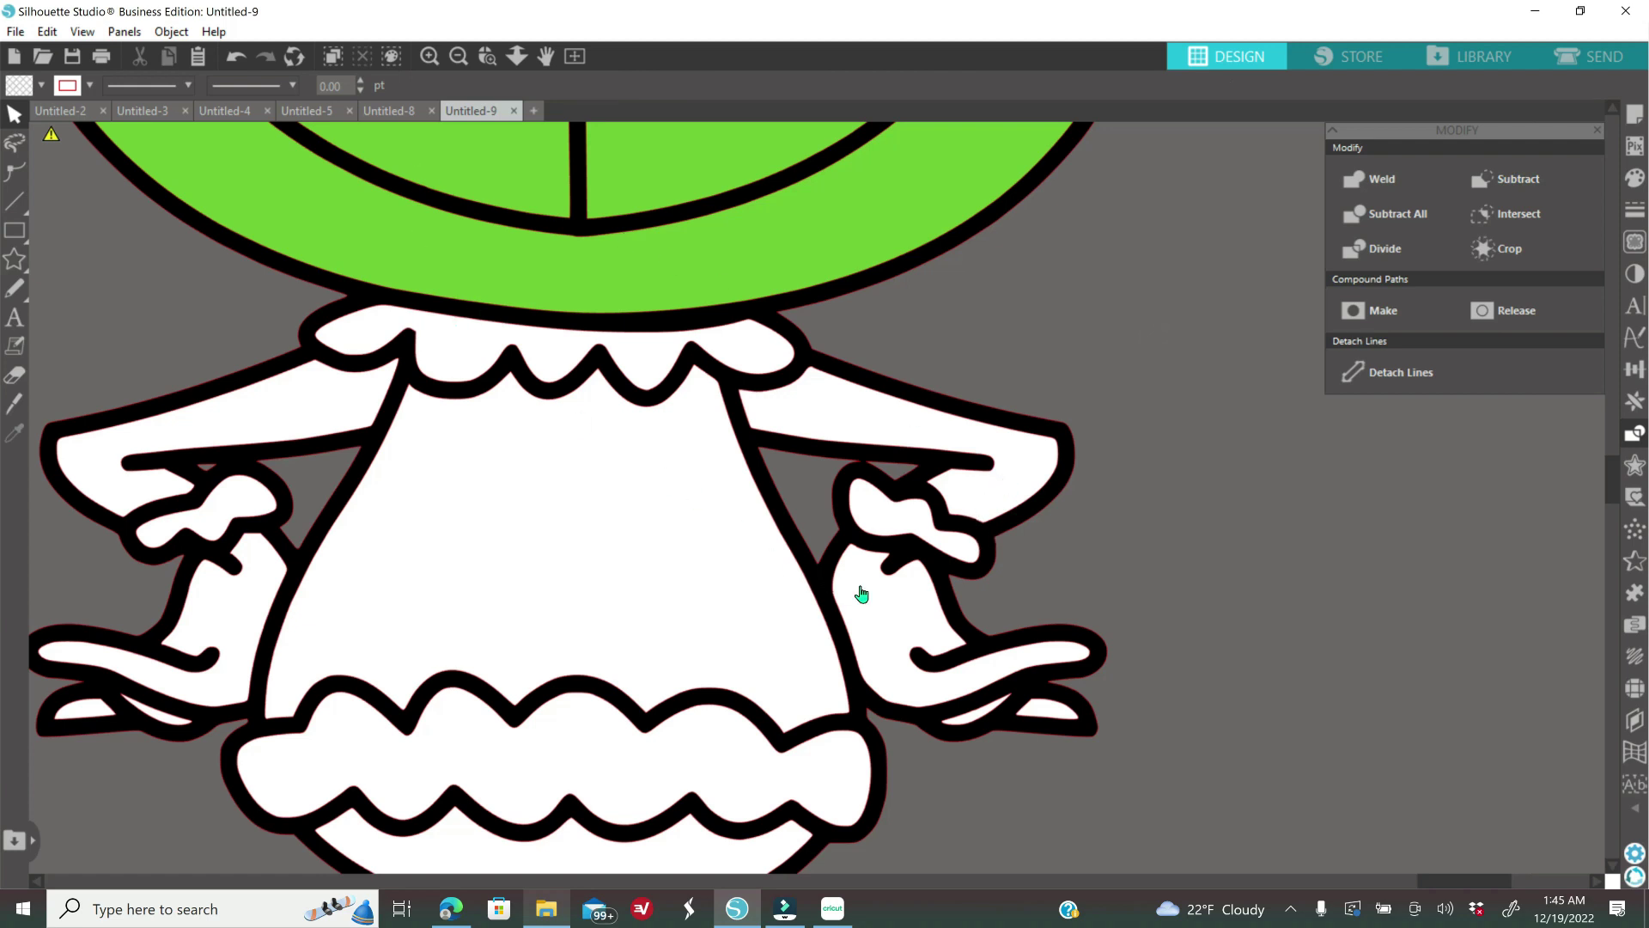
# - Fill both of the Grinch's hands, including the separate finger pieces, with the same green as the face
pyautogui.click(892, 596)
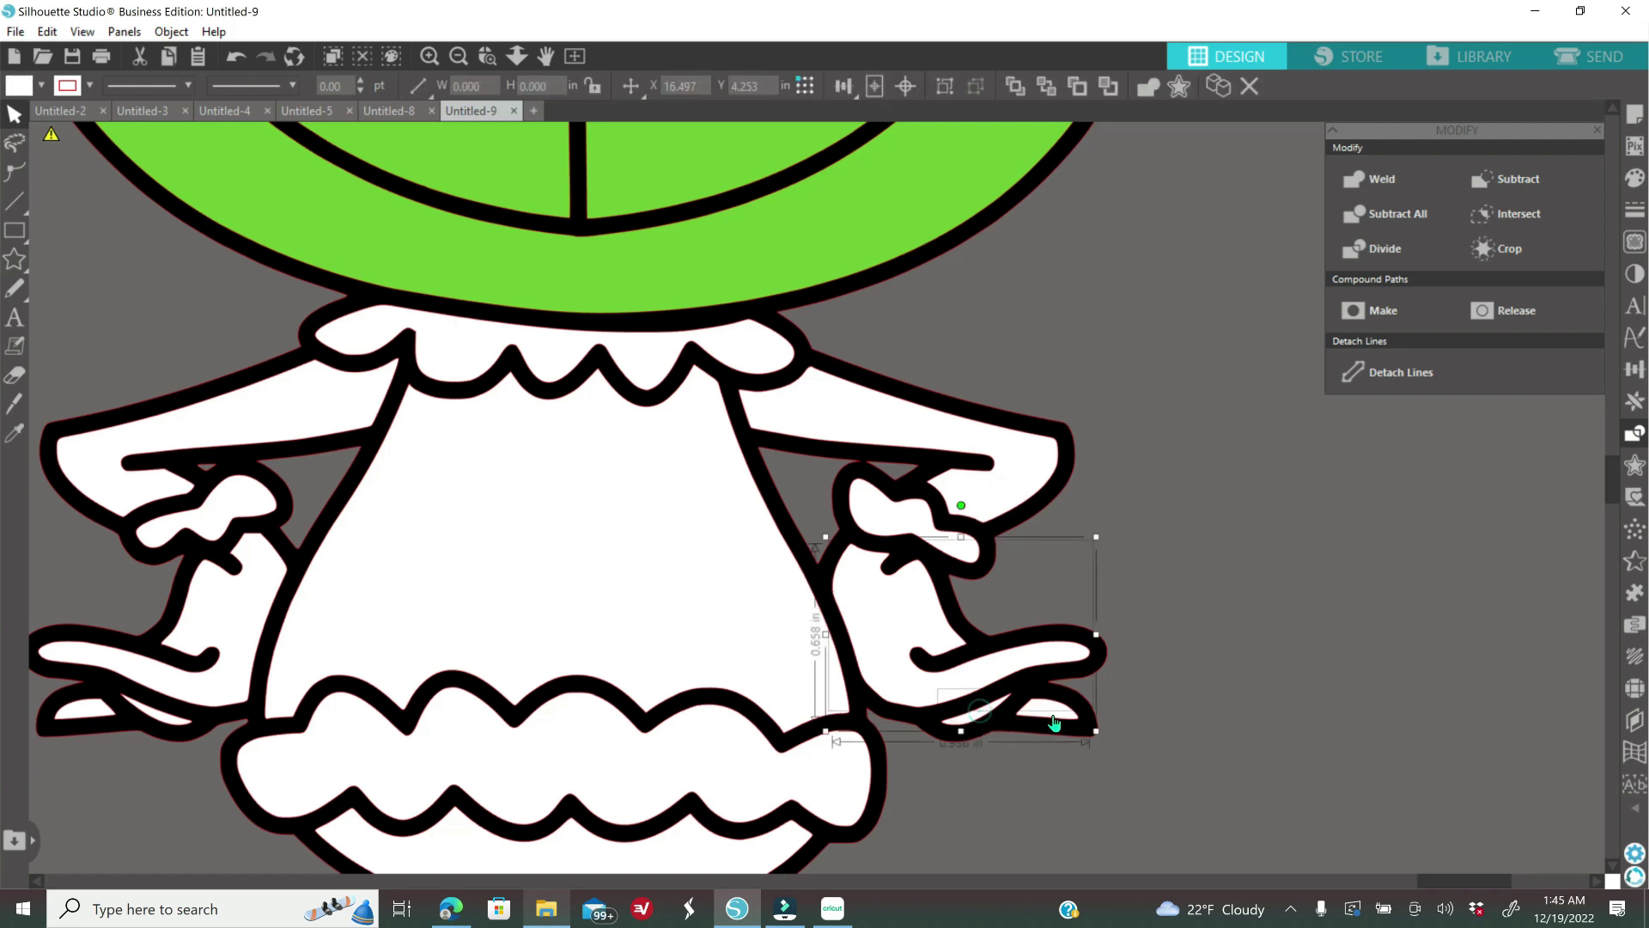
pyautogui.keyDown('shift'); pyautogui.click(206, 740); pyautogui.keyUp('shift')
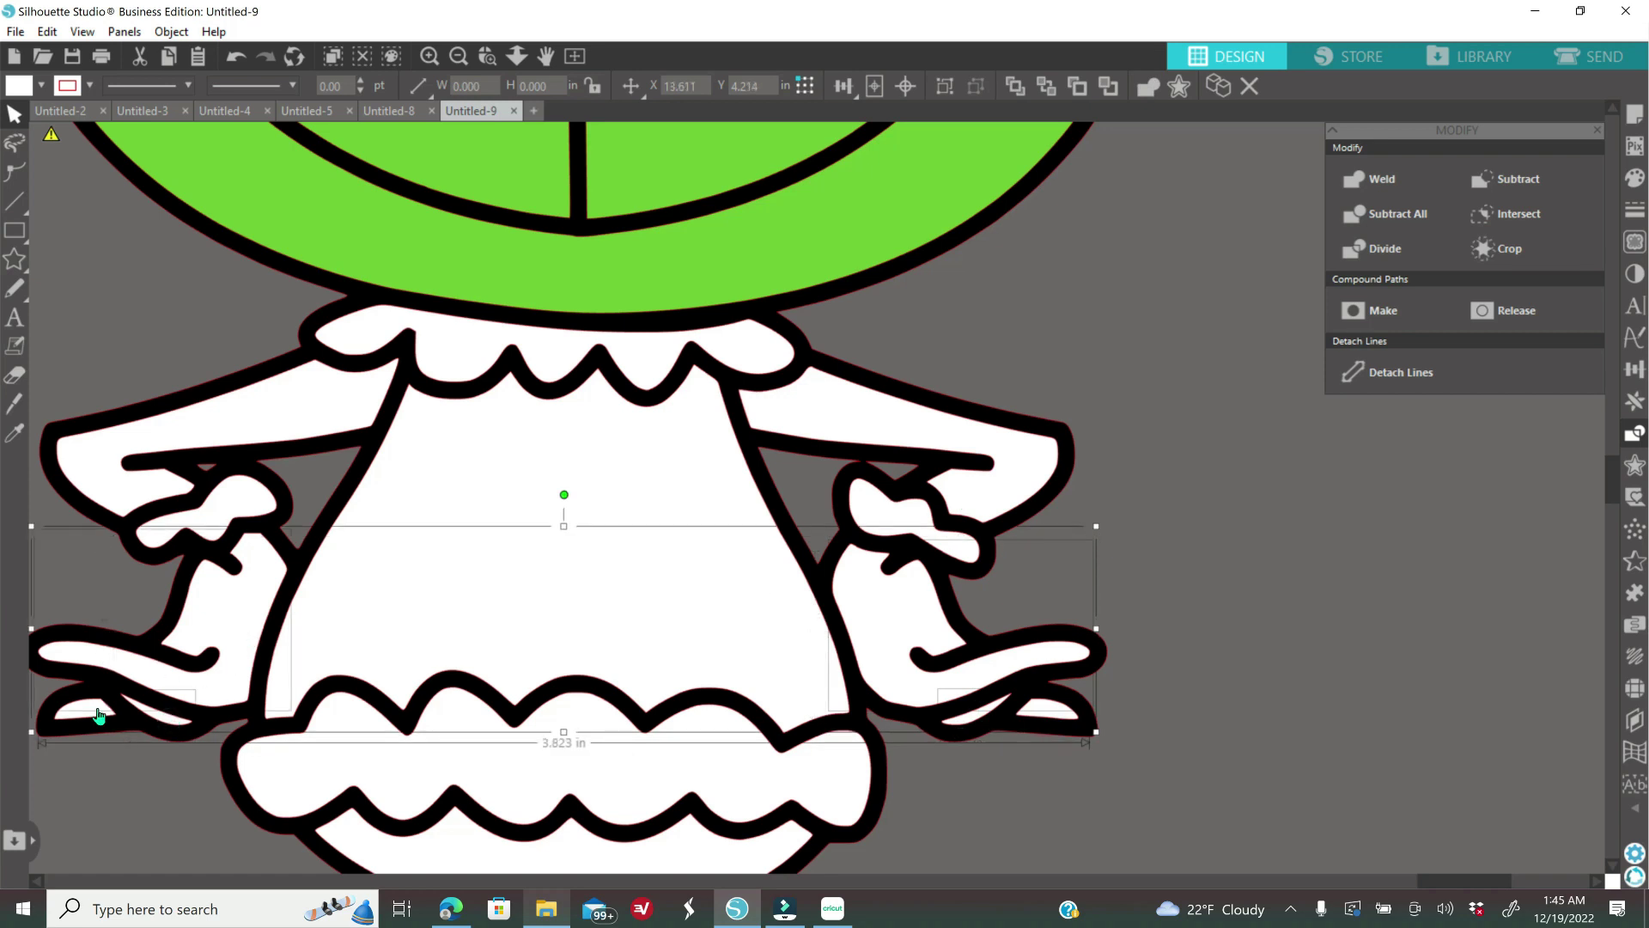
pyautogui.click(1634, 178)
pyautogui.click(1338, 199)
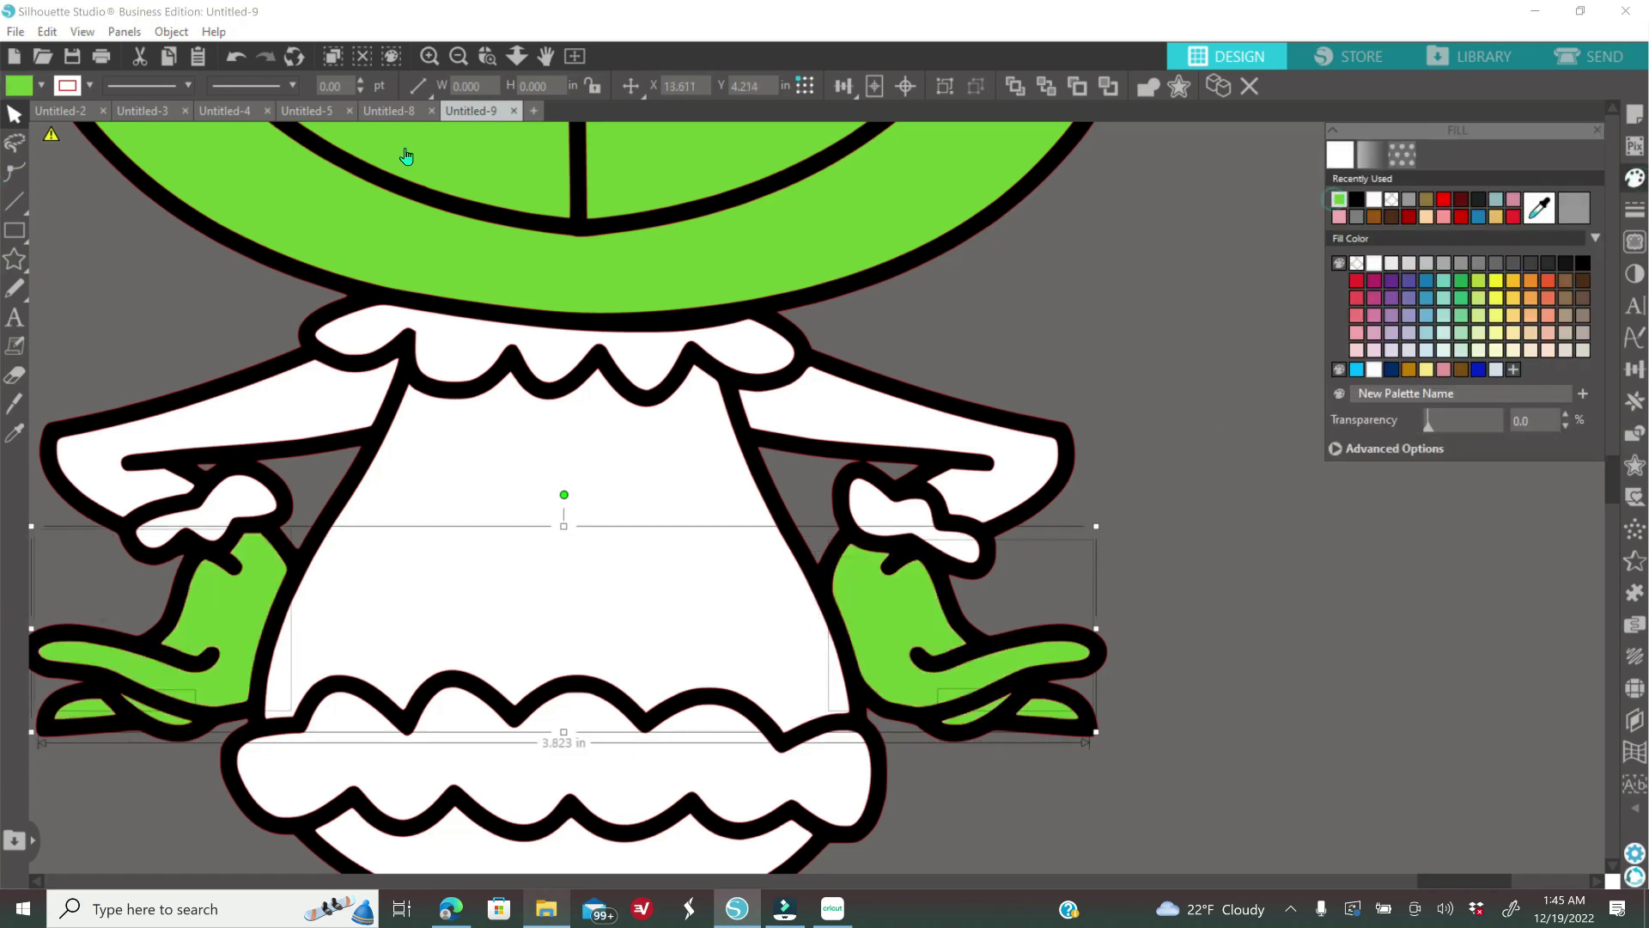
pyautogui.click(458, 57)
pyautogui.click(458, 56)
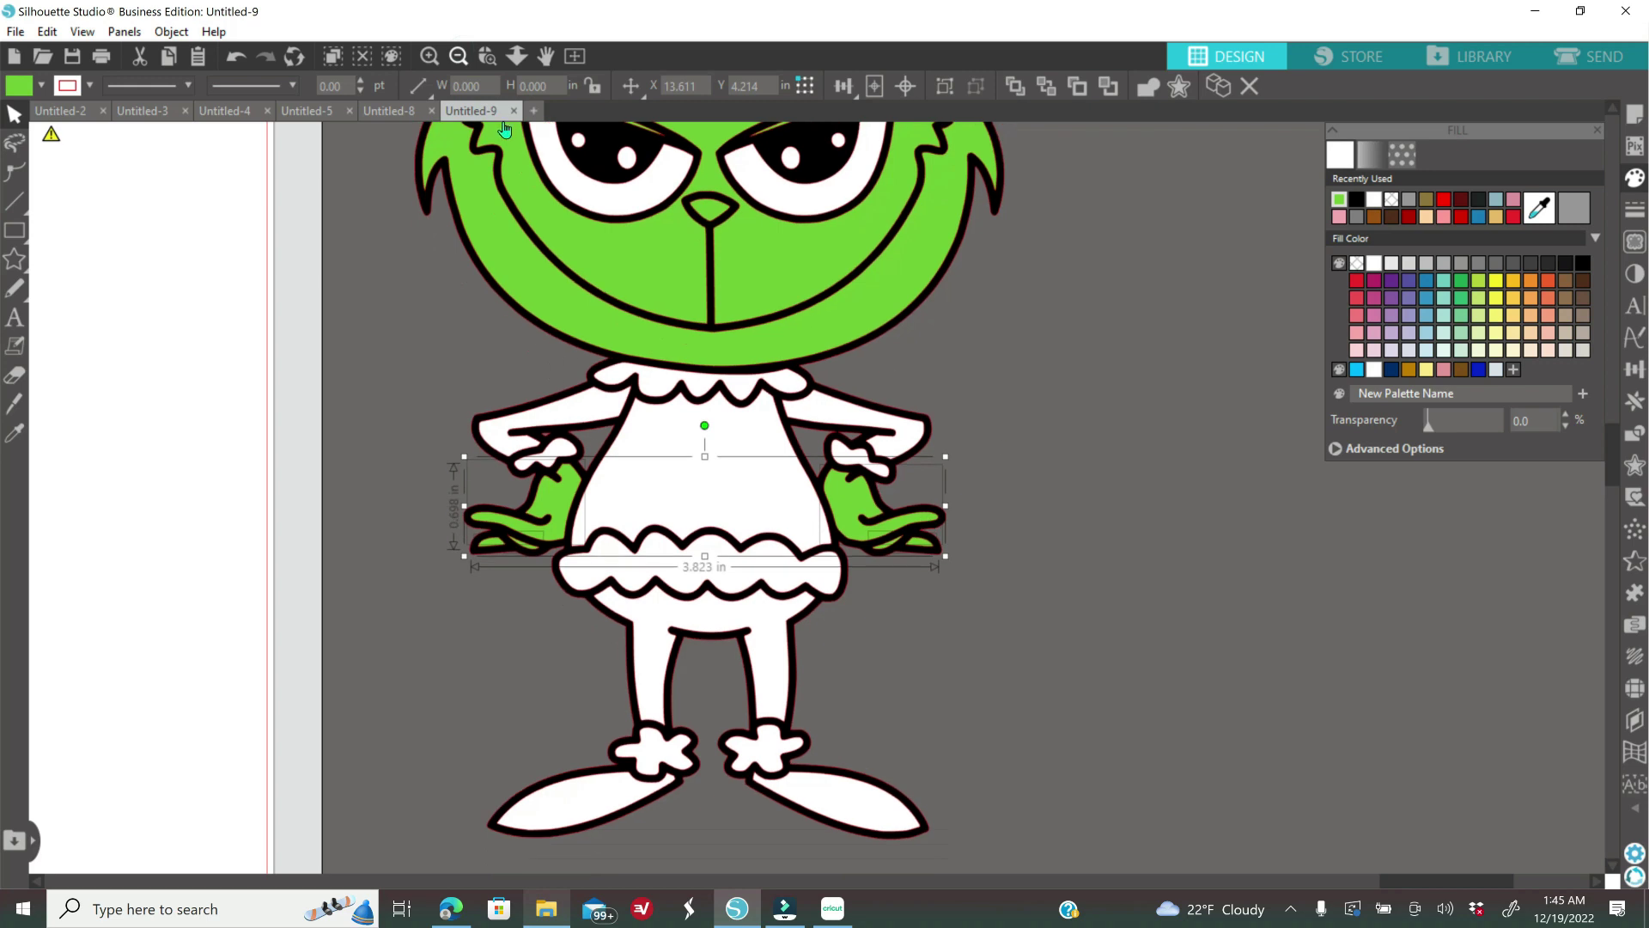
pyautogui.click(458, 57)
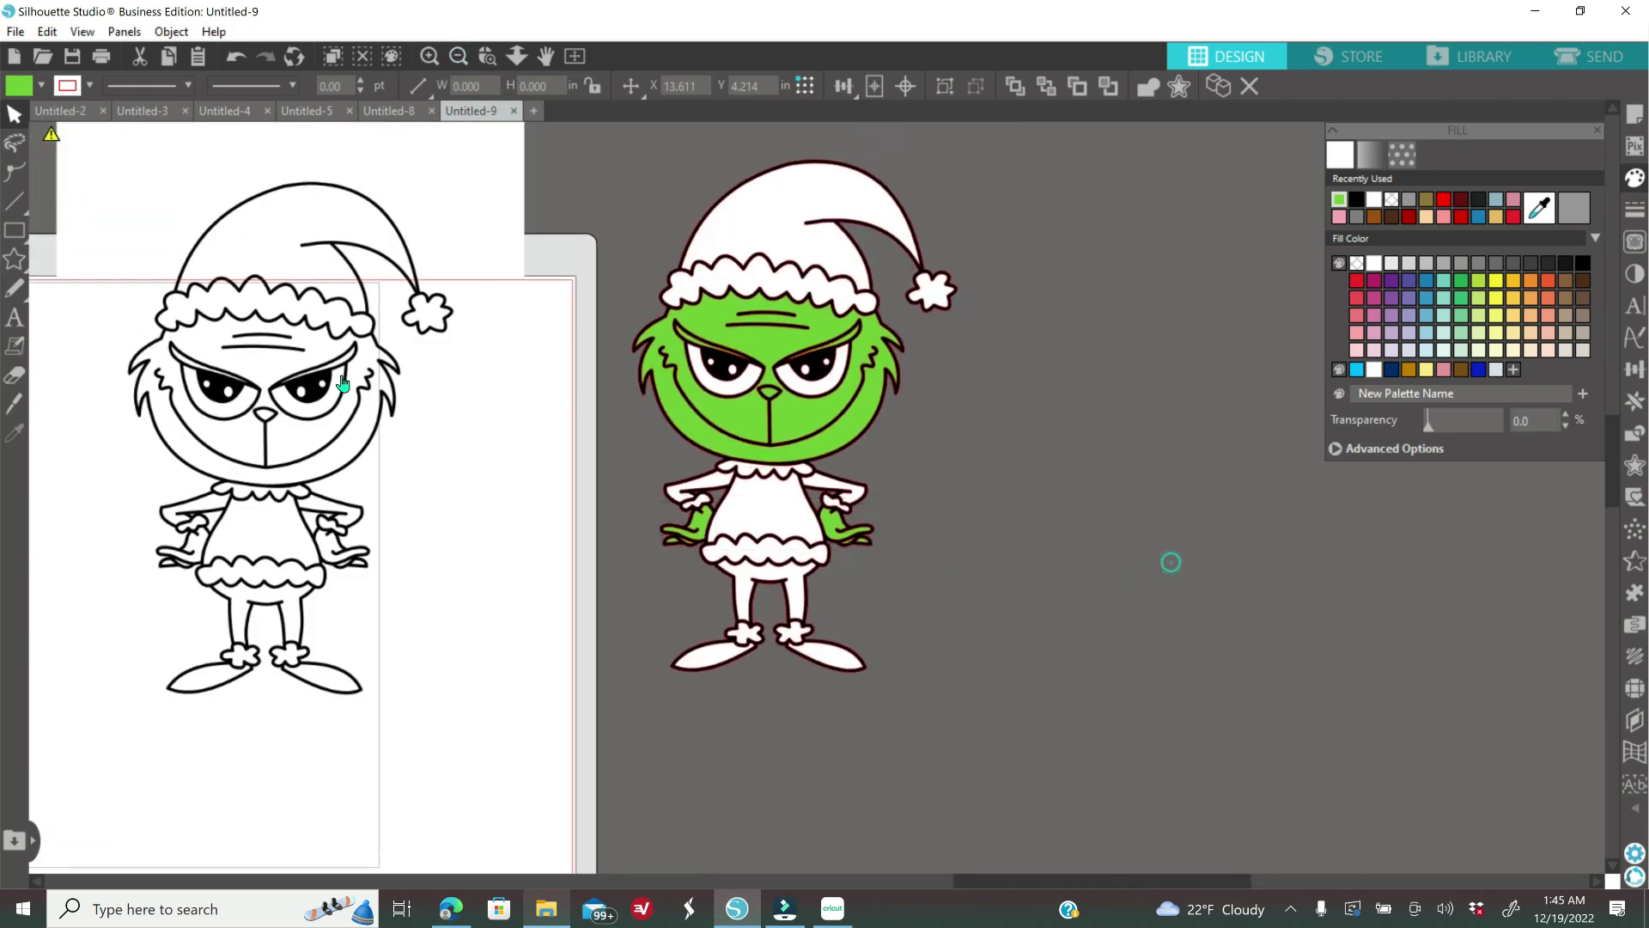
pyautogui.click(512, 318)
# - Paste the copied brown LV monogram pattern beside the full-body Grinch
pyautogui.click(462, 57)
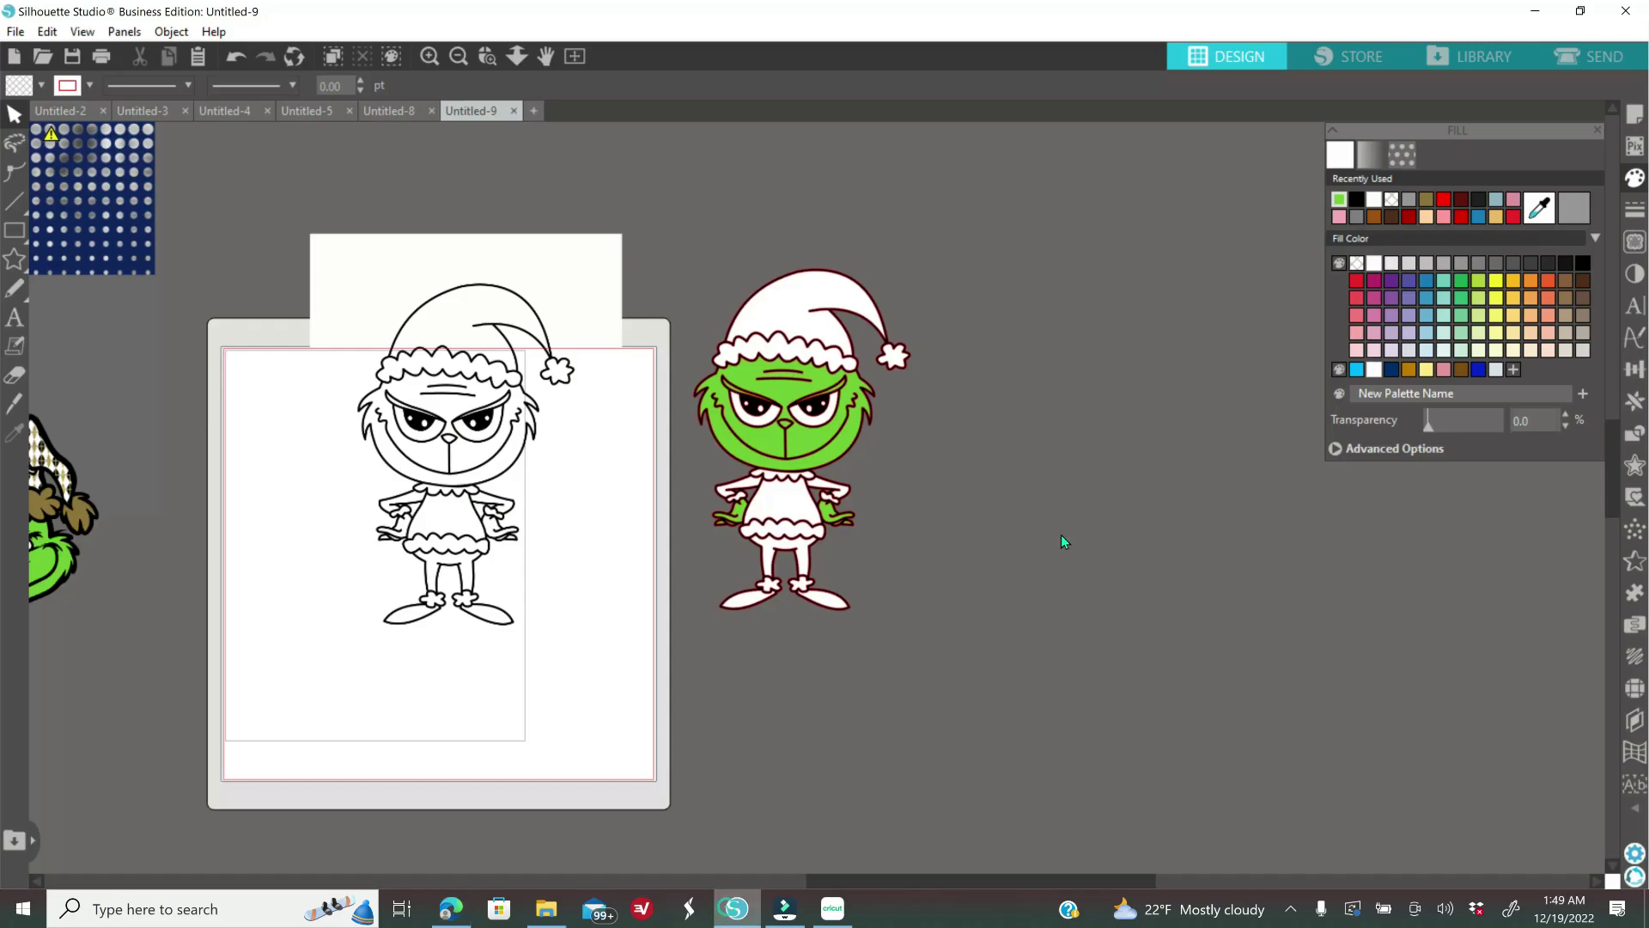
pyautogui.hotkey('ctrl', 'v')
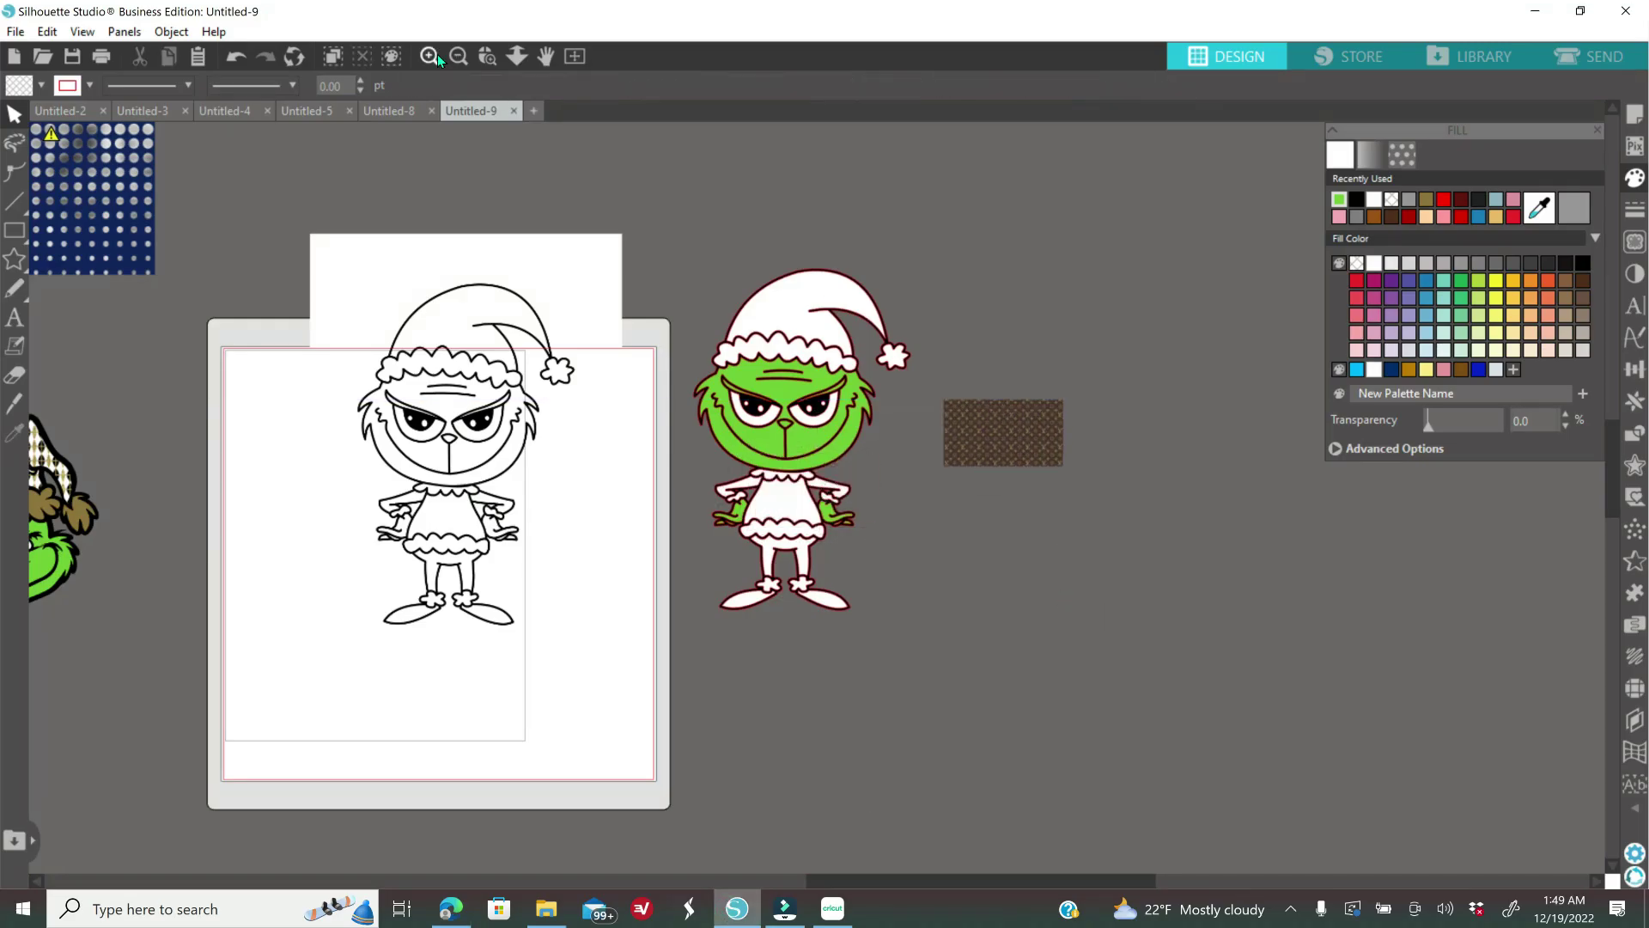
pyautogui.click(435, 56)
pyautogui.click(436, 57)
pyautogui.scroll(2, 839, 478)
# - Duplicate the brown monogram pattern, placing the copy over the Grinch's hat and sending it to the back
pyautogui.rightClick(1156, 515)
pyautogui.click(1218, 173)
pyautogui.moveTo(1209, 524); pyautogui.dragTo(919, 247)
pyautogui.rightClick(929, 236)
pyautogui.click(999, 605)
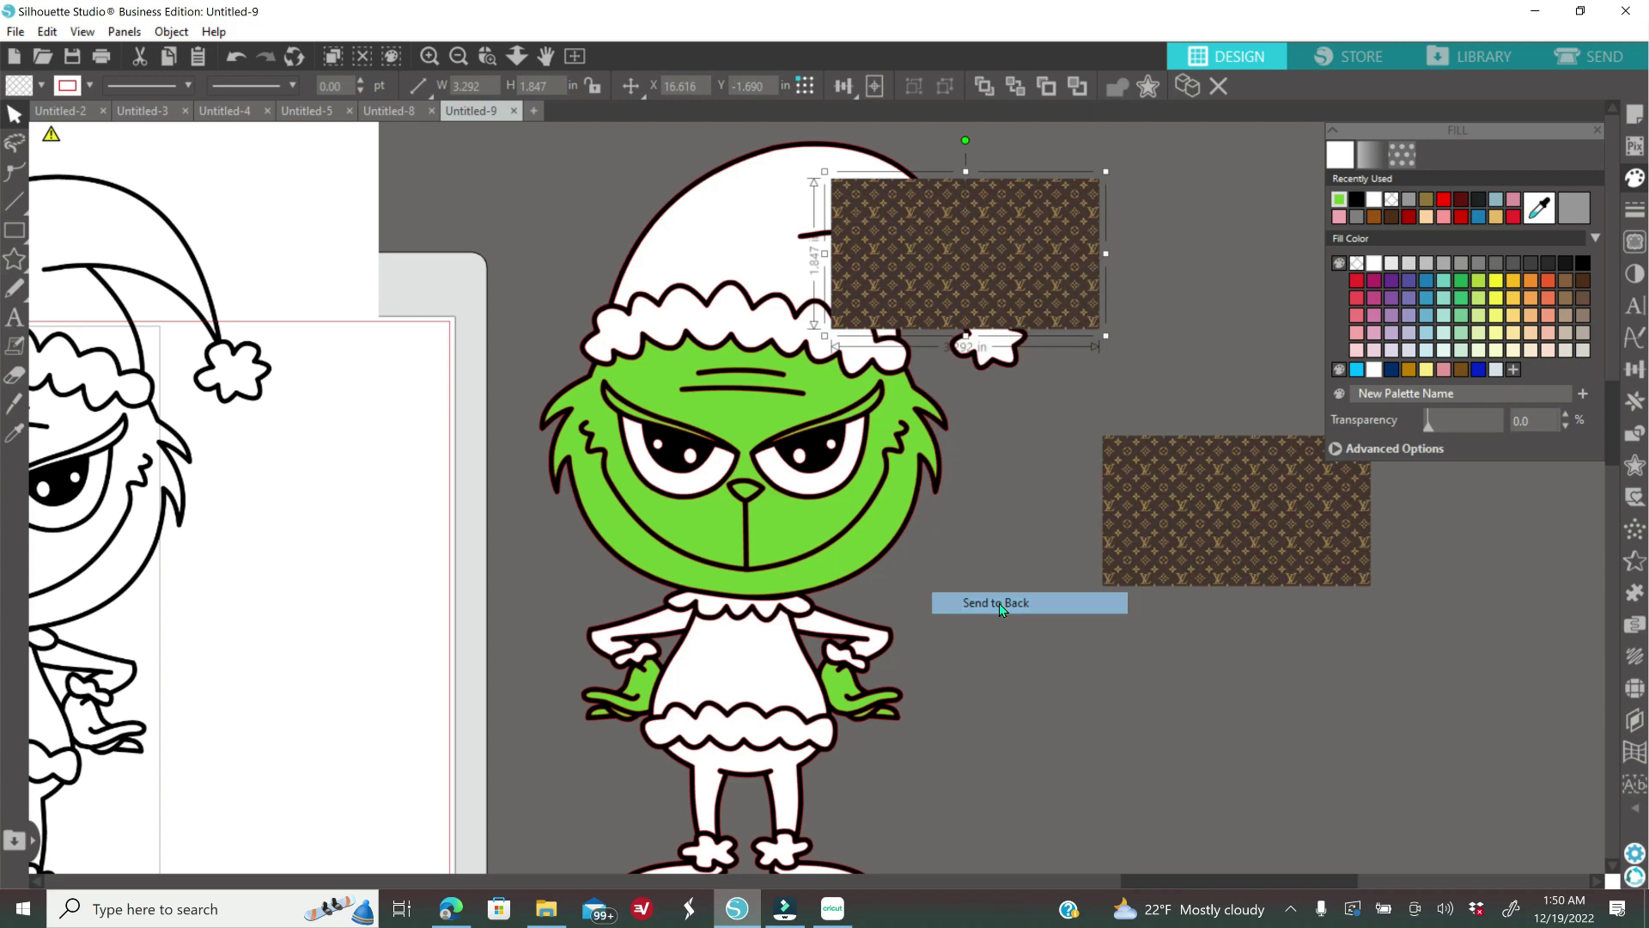
# - Enlarge the pattern copy to about 5.38 × 3.02 in behind the hat and crop it to the hat shape
pyautogui.moveTo(1022, 258); pyautogui.dragTo(819, 218)
pyautogui.moveTo(899, 296); pyautogui.dragTo(1071, 387)
pyautogui.moveTo(1024, 264); pyautogui.dragTo(974, 255)
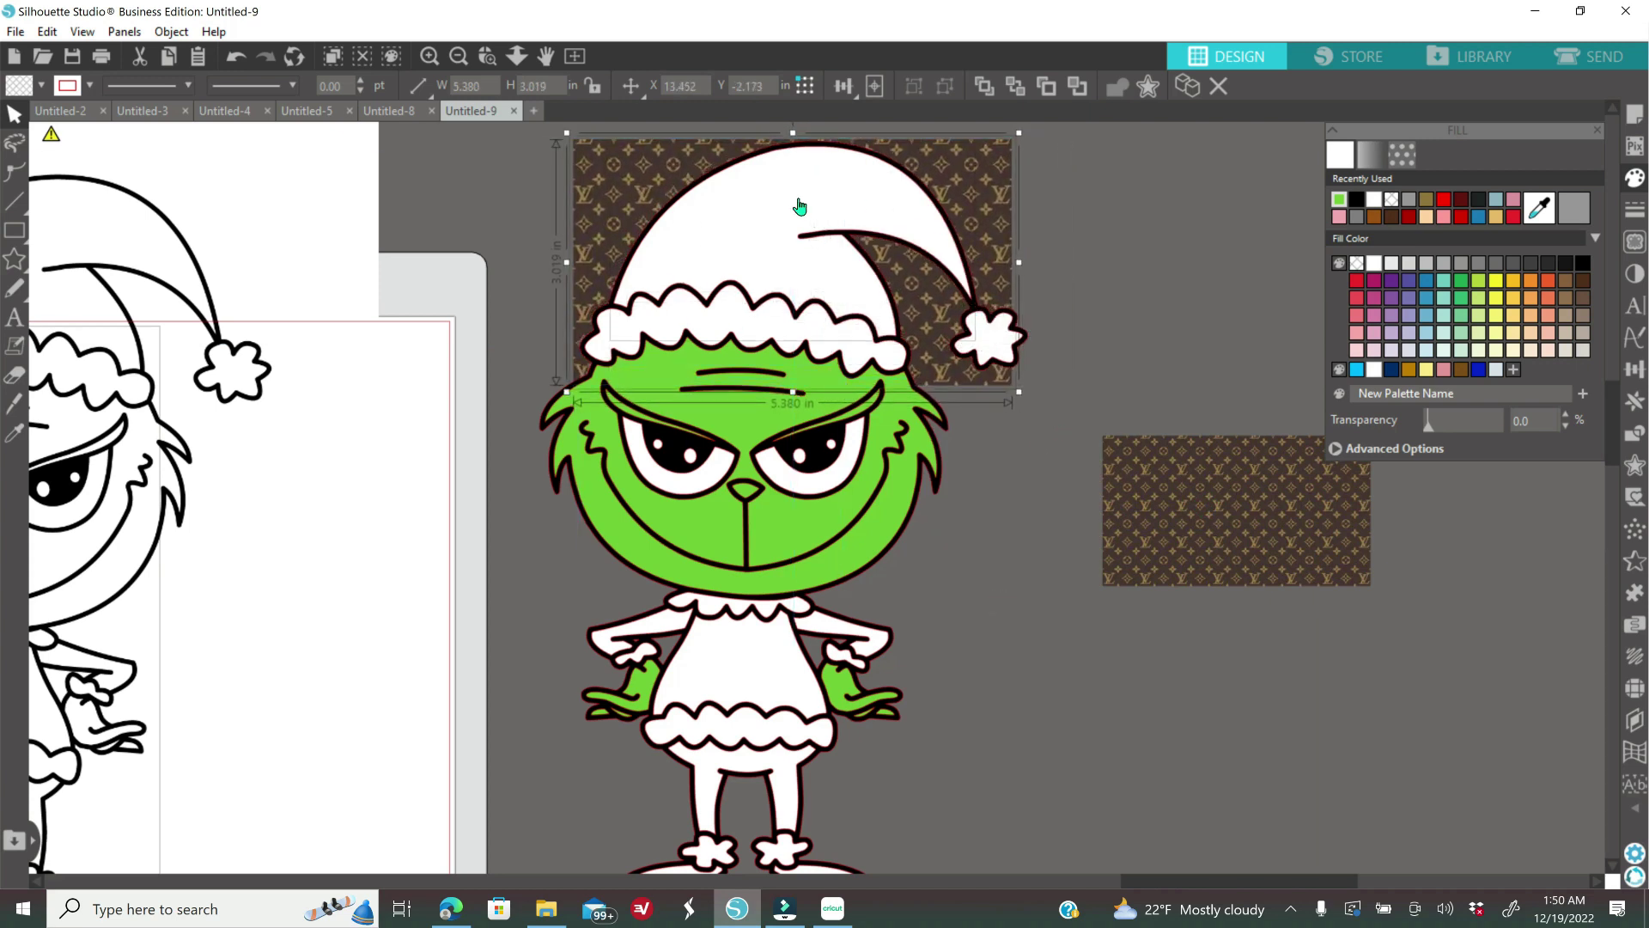
pyautogui.click(1635, 432)
pyautogui.click(1509, 248)
# - Group the hat's trim and pom-pom and fill them with a light brown sampled from the monogram pattern
pyautogui.rightClick(1147, 337)
pyautogui.click(1237, 654)
pyautogui.click(1634, 178)
pyautogui.click(1538, 207)
pyautogui.click(946, 257)
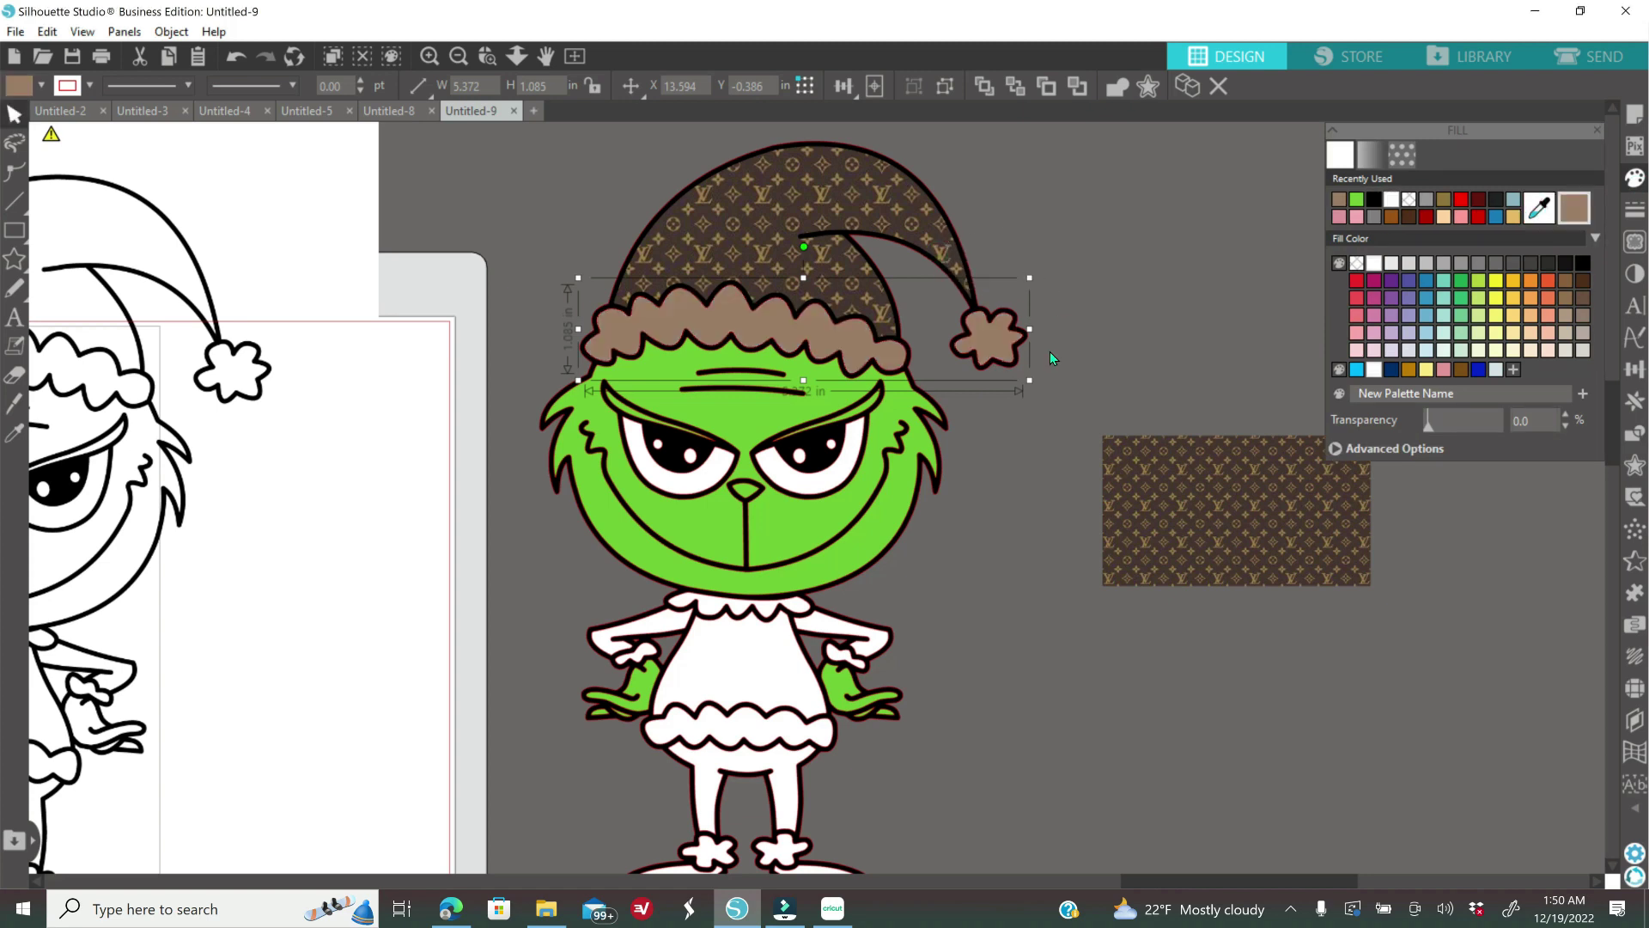
# - Fill the collar, cuffs, hem and ankle trims with the hat trim's brown, and the legs with the face green
pyautogui.scroll(-1, 1050, 352)
pyautogui.click(761, 574)
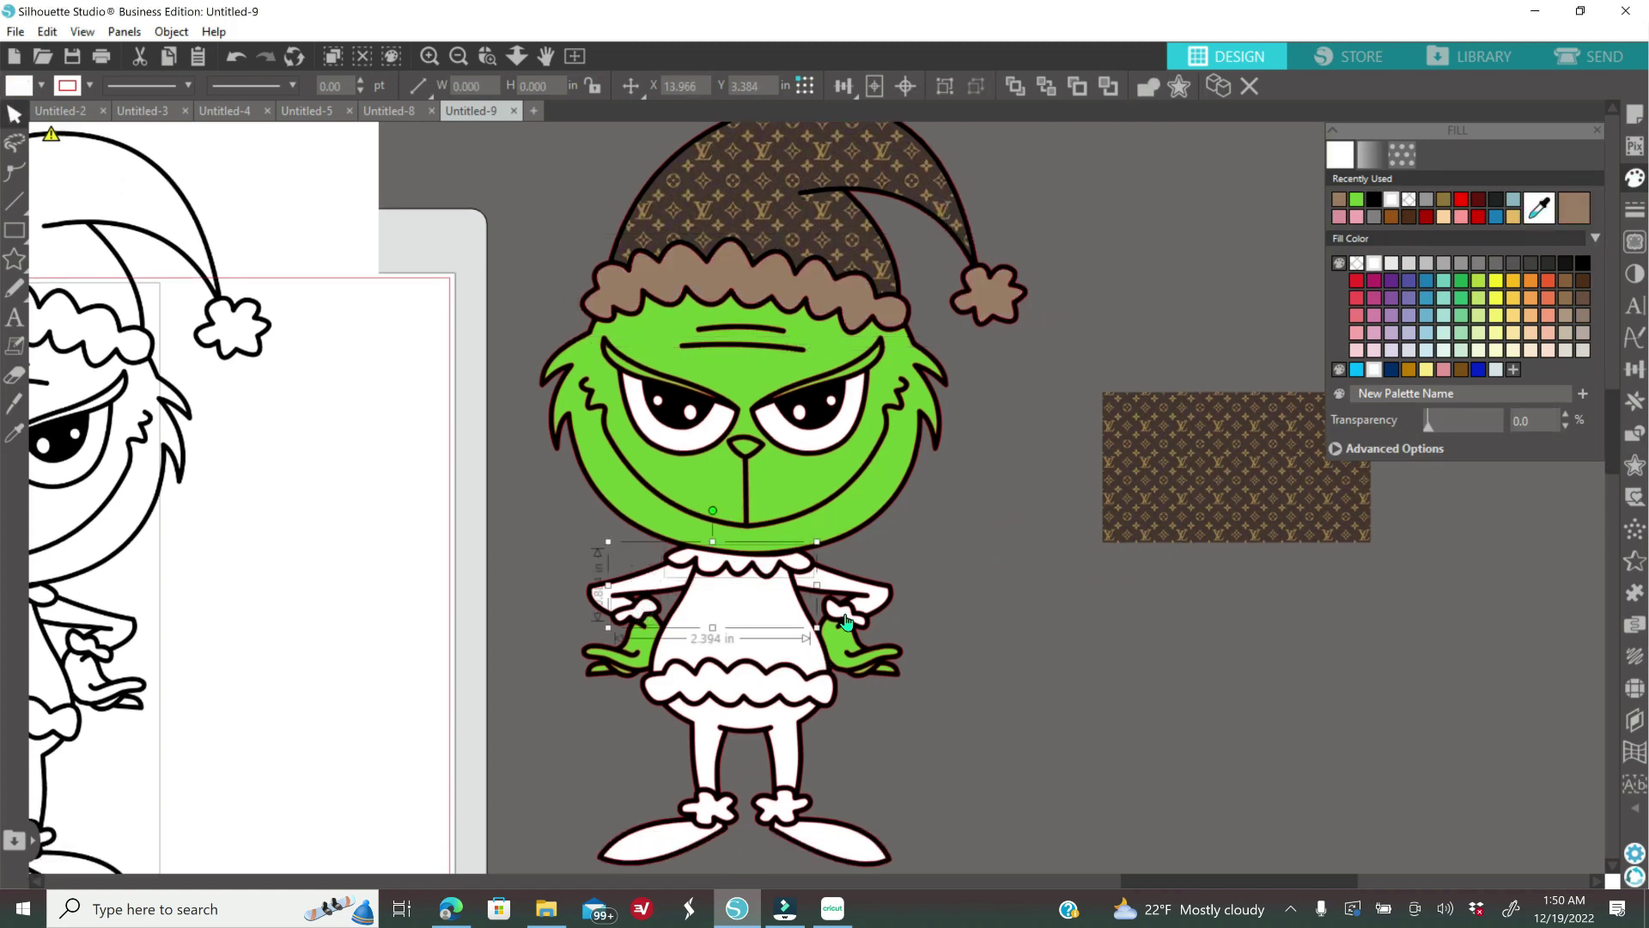
pyautogui.keyDown('shift'); pyautogui.click(799, 739); pyautogui.keyUp('shift')
pyautogui.click(1561, 222)
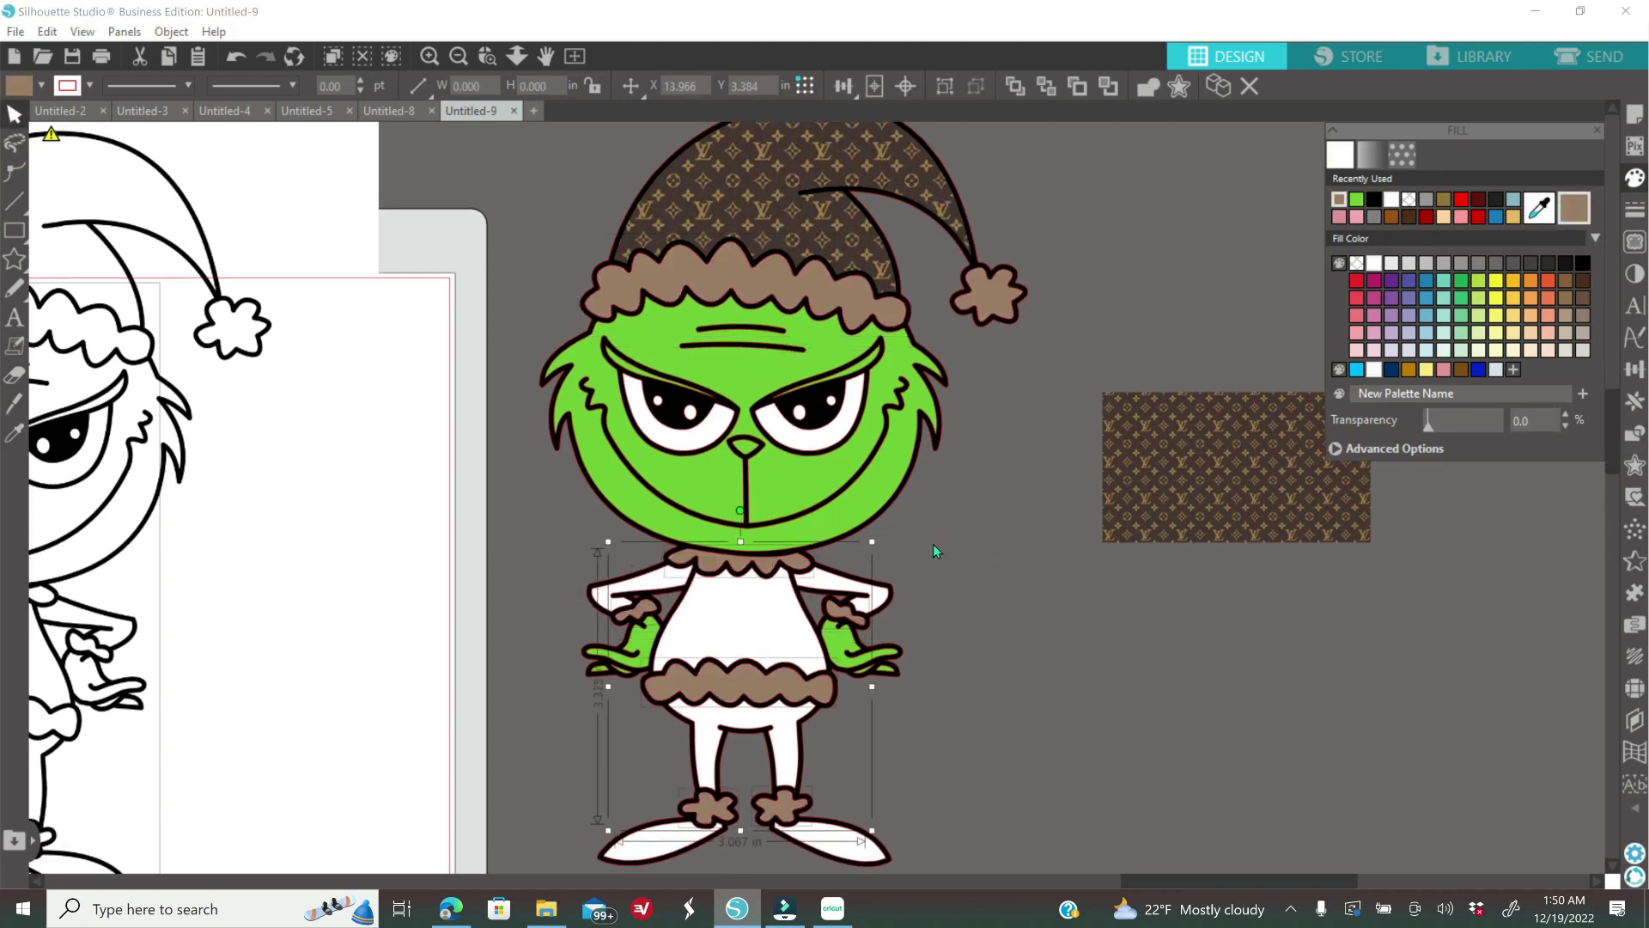
pyautogui.click(784, 739)
pyautogui.click(1357, 203)
# - Duplicate the monogram pattern, move the copy toward the Grinch's body and send it to the back
pyautogui.rightClick(1172, 493)
pyautogui.click(1203, 461)
pyautogui.moveTo(1203, 460); pyautogui.dragTo(981, 581)
pyautogui.rightClick(980, 581)
pyautogui.click(1045, 459)
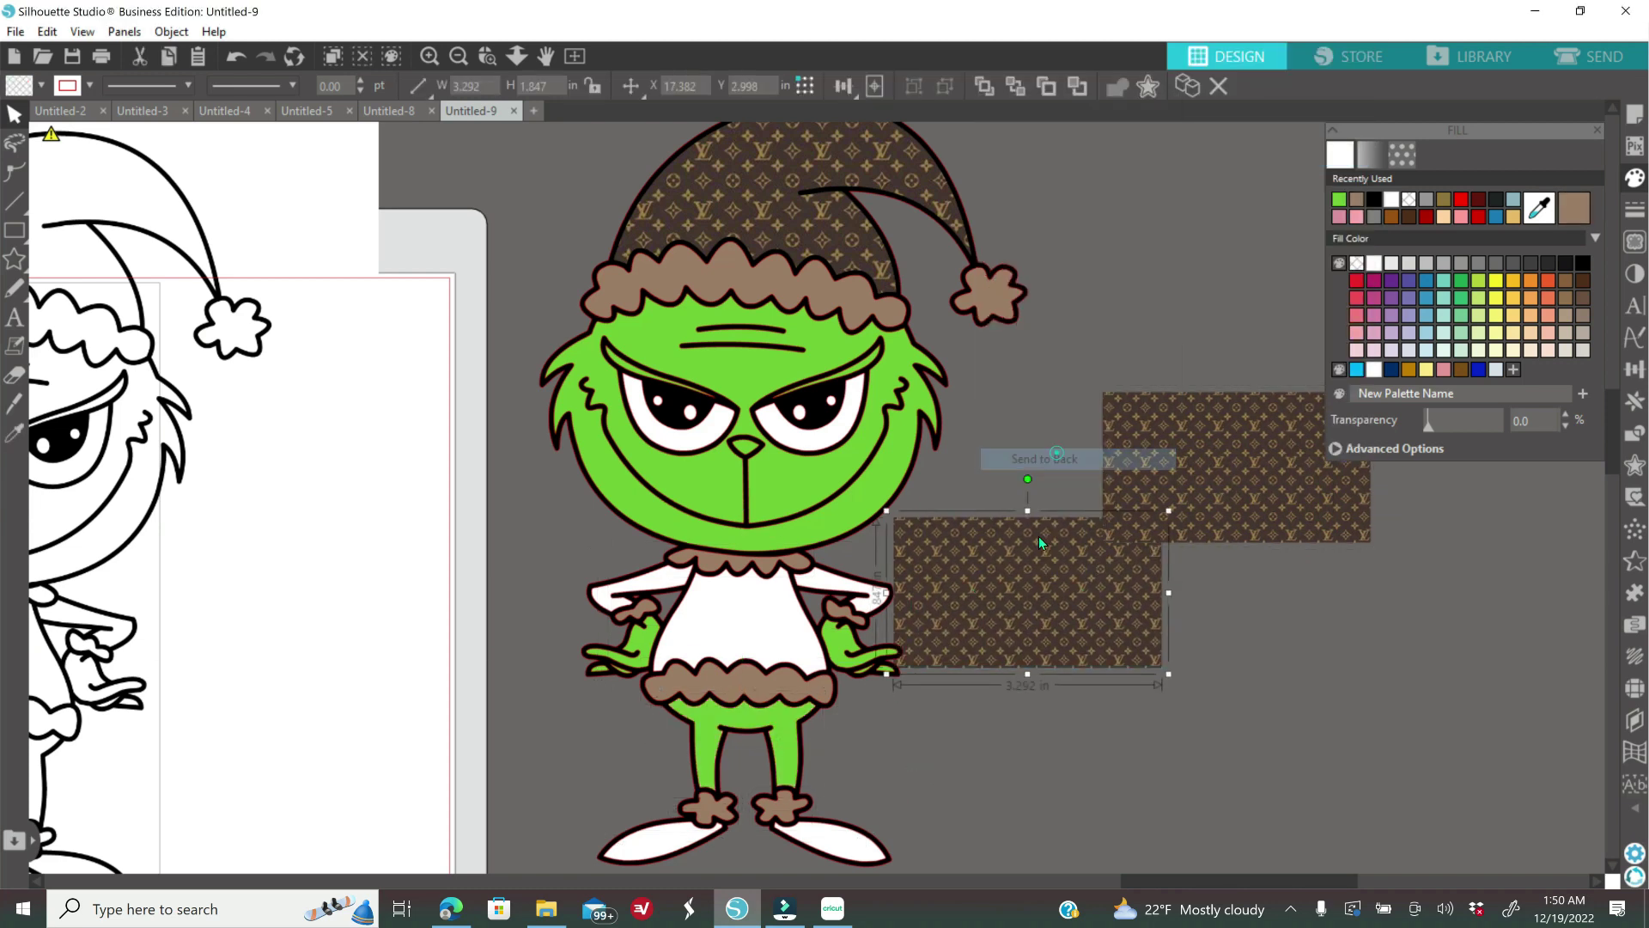
# - Scale the pattern copy to cover the shirt and sleeves and crop it to the shirt shape
pyautogui.moveTo(1089, 634); pyautogui.dragTo(782, 660)
pyautogui.moveTo(862, 700); pyautogui.dragTo(903, 722)
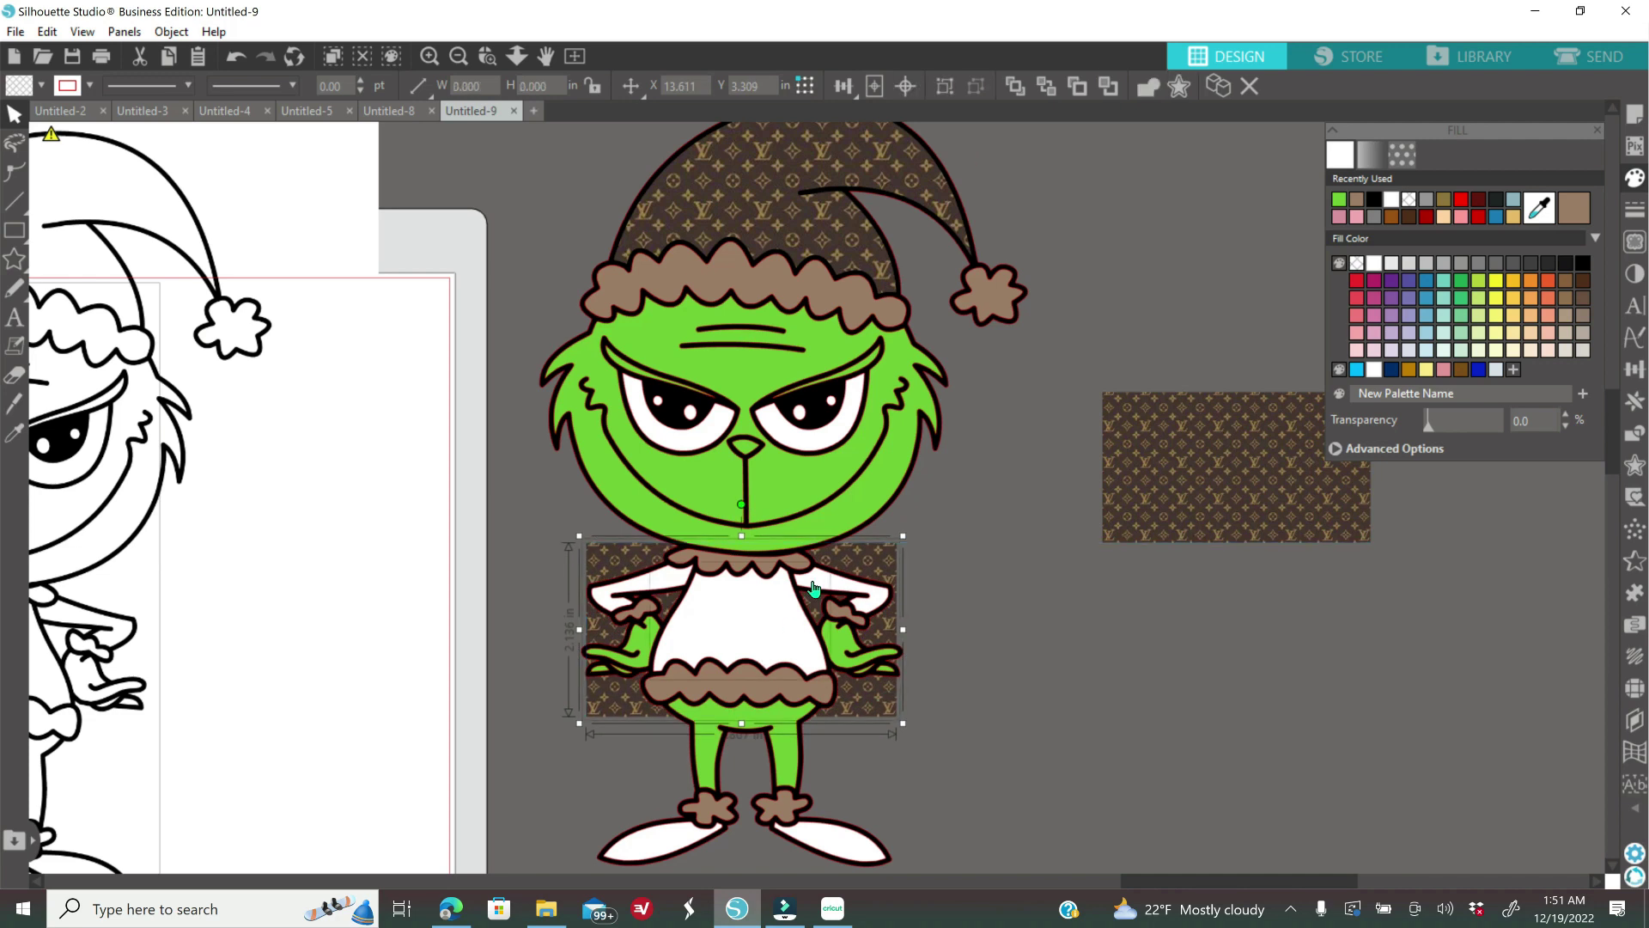
pyautogui.click(1633, 434)
pyautogui.click(1536, 256)
pyautogui.click(1045, 685)
# - Fill both of the Grinch's shoes with the dark brown sampled from the hat's monogram pattern
pyautogui.scroll(-1, 1046, 684)
pyautogui.click(658, 814)
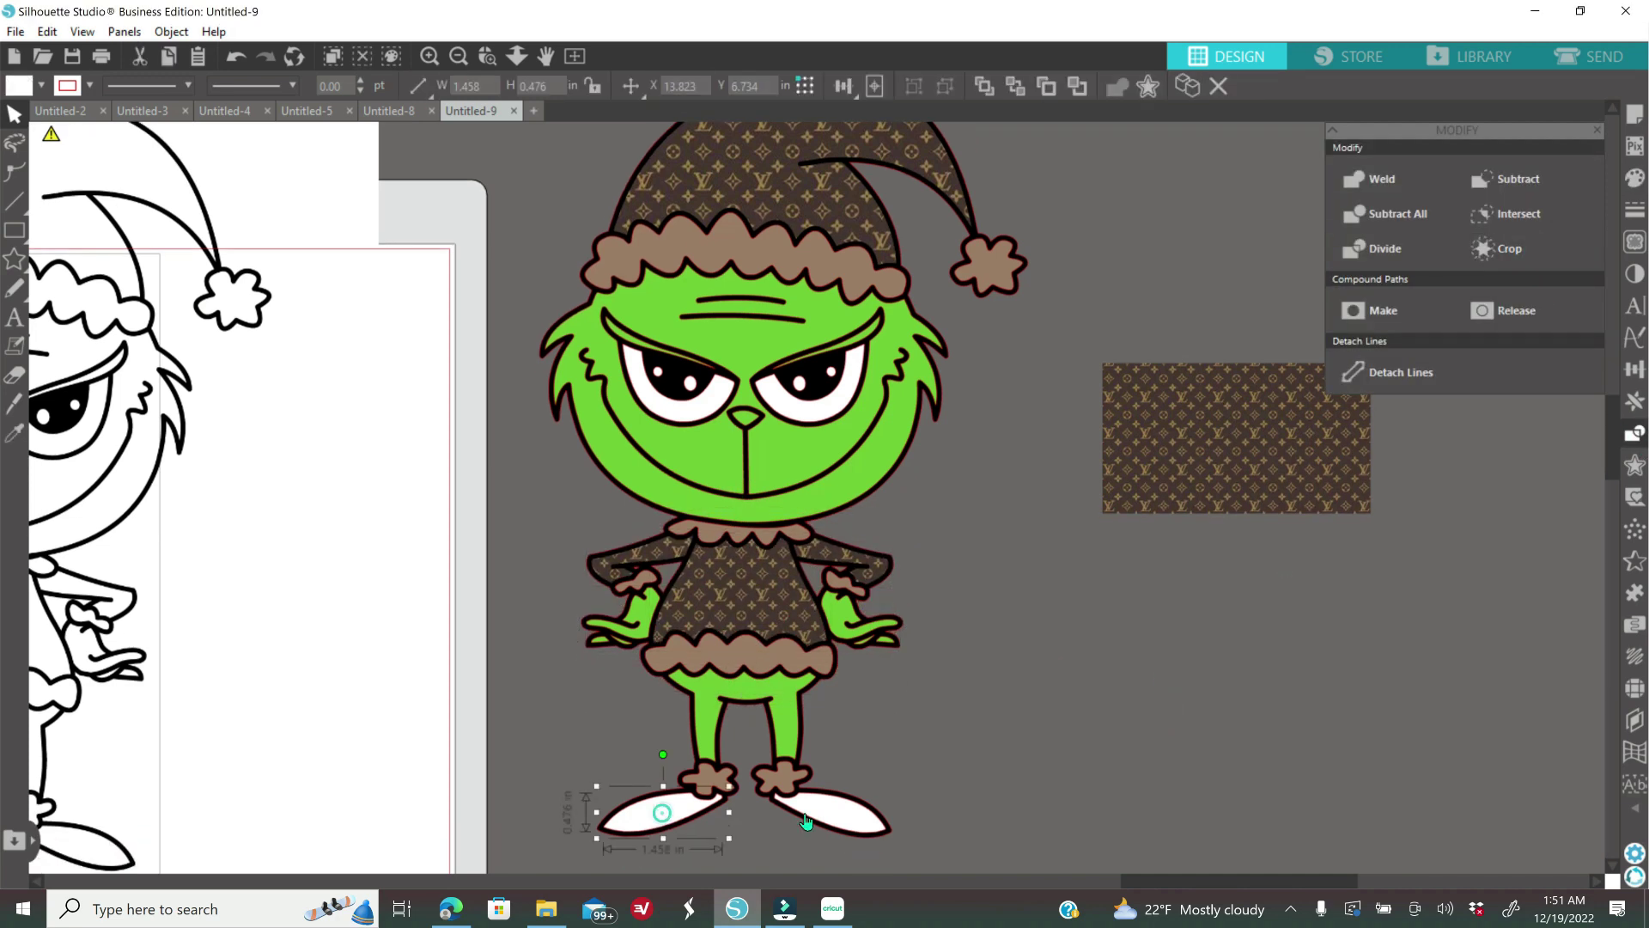
pyautogui.keyDown('shift'); pyautogui.click(808, 814); pyautogui.keyUp('shift')
pyautogui.click(1637, 178)
pyautogui.click(1539, 207)
pyautogui.click(869, 230)
pyautogui.click(1027, 600)
# - Move the spare monogram pattern clear of the Grinch
pyautogui.moveTo(1202, 464); pyautogui.dragTo(1251, 509)
pyautogui.click(458, 56)
pyautogui.scroll(1, 1096, 562)
pyautogui.moveTo(1096, 563); pyautogui.dragTo(1242, 509)
# - Set the line color of the whole full-body Grinch to transparent
pyautogui.moveTo(615, 206); pyautogui.dragTo(946, 713)
pyautogui.click(1634, 209)
pyautogui.click(1375, 159)
pyautogui.click(1426, 199)
# - Duplicate the finished monogram Grinch and place one copy beside the other
pyautogui.rightClick(1030, 333)
pyautogui.click(1088, 479)
pyautogui.moveTo(946, 496); pyautogui.dragTo(1102, 320)
pyautogui.rightClick(1102, 319)
pyautogui.click(1103, 468)
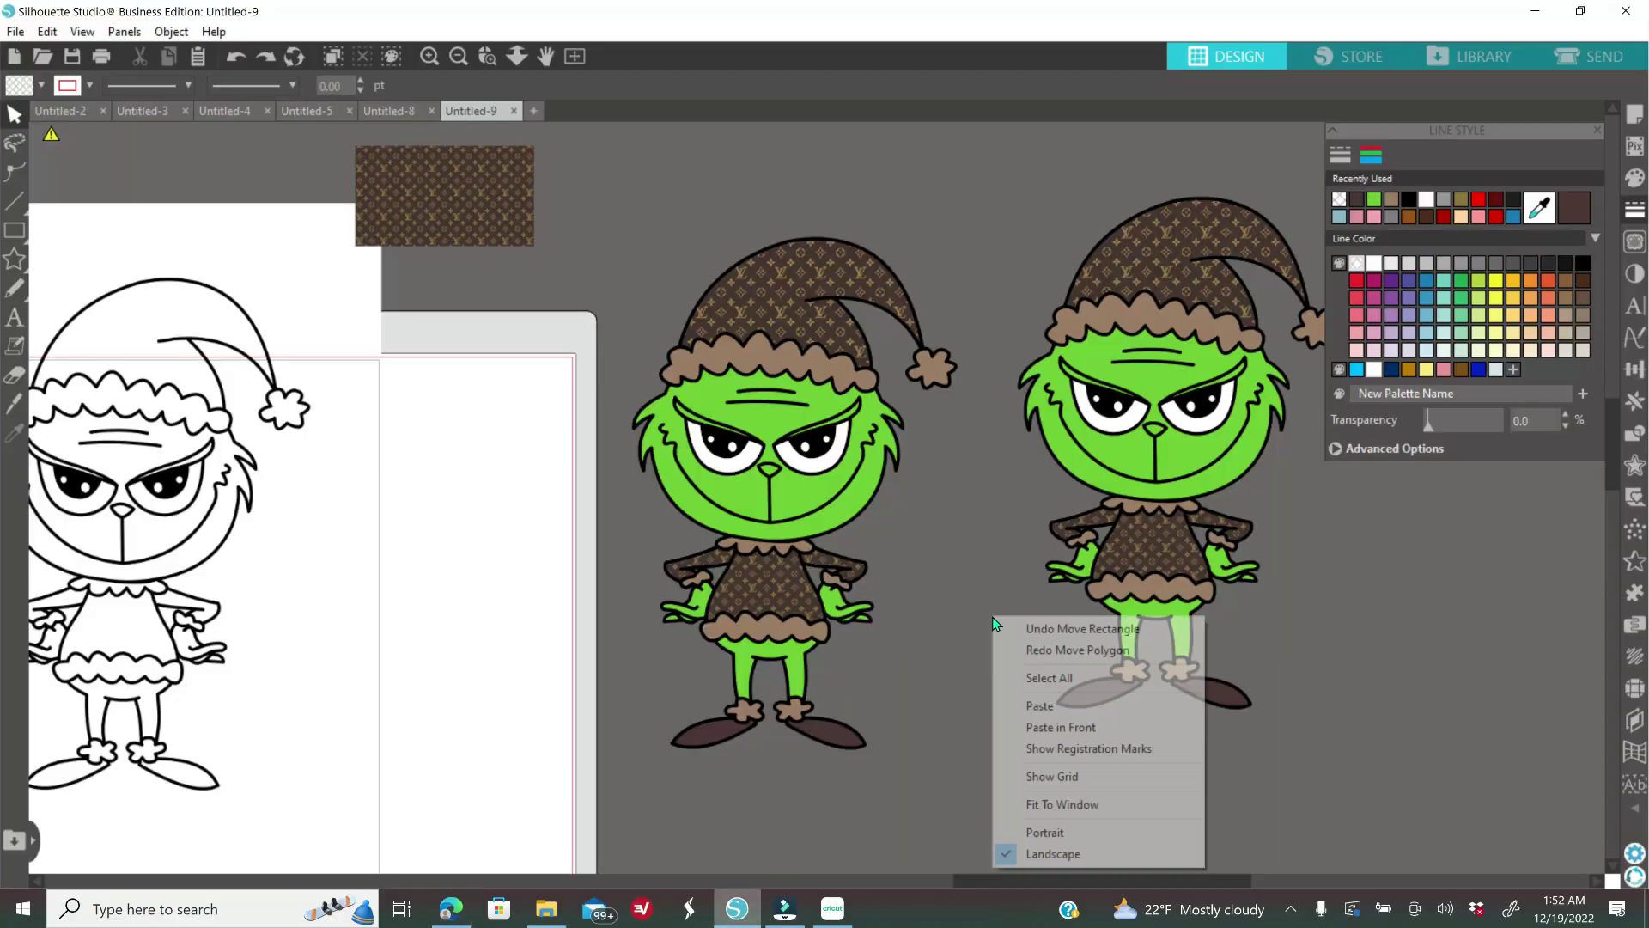
# - Paste the beige Gucci pattern beside the Grinches, and copy the black Gucci image with the green-red stripe from the browser's image results
pyautogui.click(1039, 705)
pyautogui.moveTo(816, 487); pyautogui.dragTo(1368, 600)
pyautogui.click(450, 908)
pyautogui.click(26, 49)
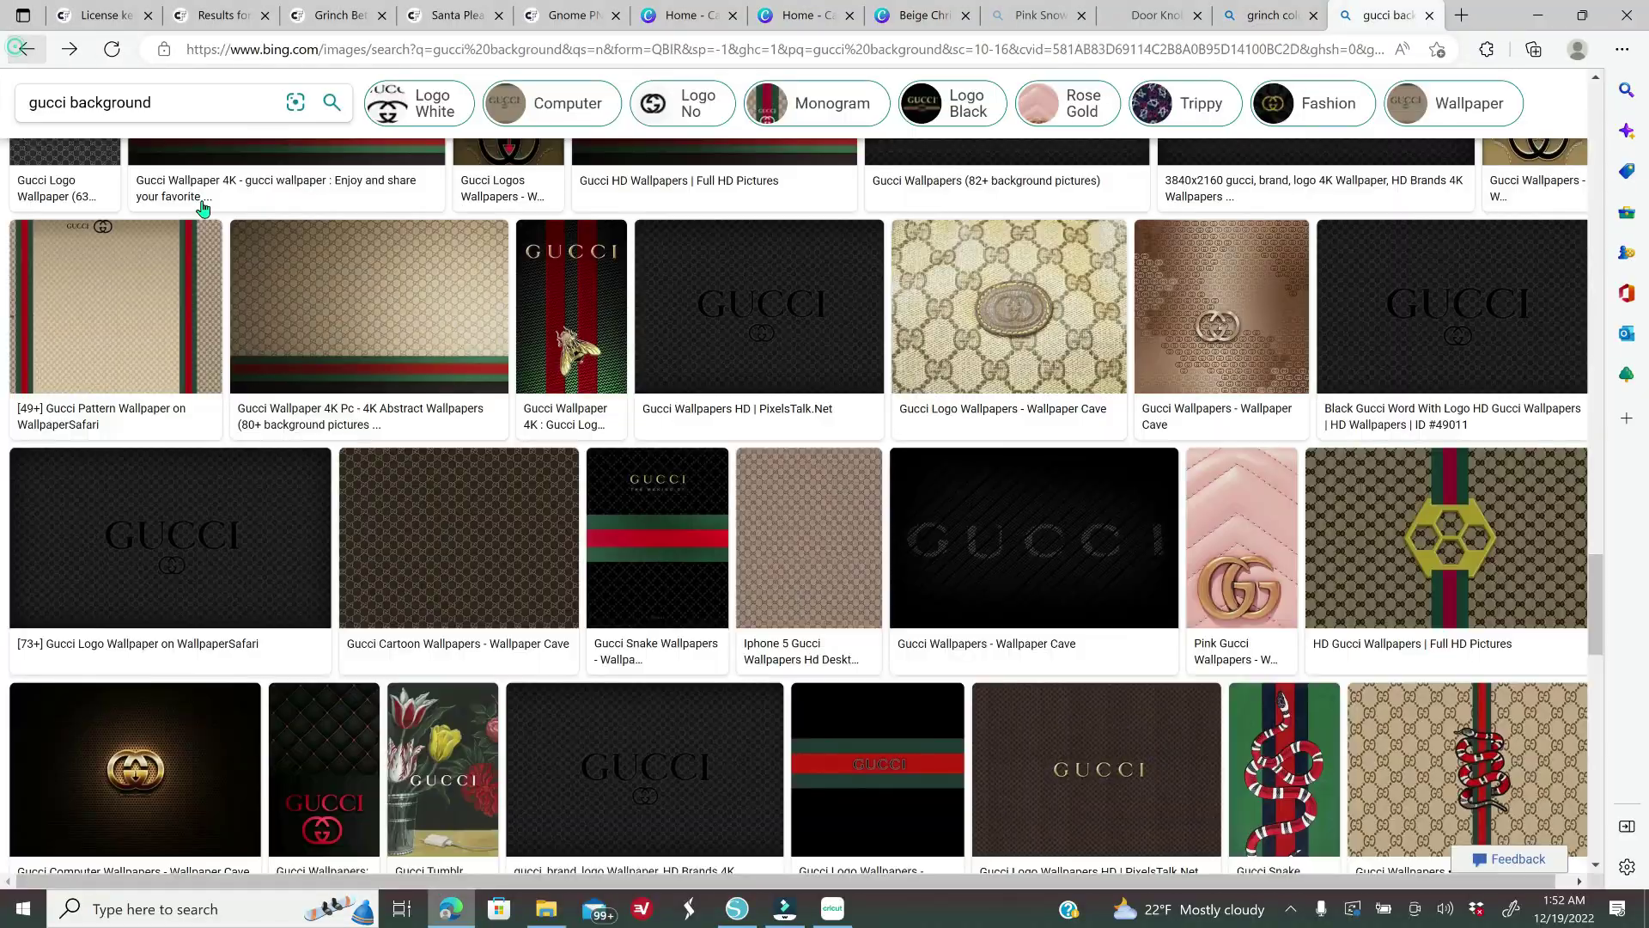
pyautogui.click(653, 516)
pyautogui.rightClick(608, 362)
pyautogui.click(699, 438)
# - Paste the striped Gucci image into Silhouette Studio and space it, the monogram Grinch and the beige pattern around the working Grinch
pyautogui.click(737, 908)
pyautogui.rightClick(946, 455)
pyautogui.click(986, 549)
pyautogui.moveTo(860, 614); pyautogui.dragTo(499, 714)
pyautogui.moveTo(1133, 546); pyautogui.dragTo(1182, 549)
pyautogui.moveTo(1388, 581); pyautogui.dragTo(1476, 649)
# - Duplicate the beige Gucci pattern, placing the copy over the working Grinch's hat and sending it to the back
pyautogui.rightClick(963, 515)
pyautogui.click(1022, 179)
pyautogui.moveTo(935, 452); pyautogui.dragTo(777, 394)
pyautogui.rightClick(927, 405)
pyautogui.click(1026, 769)
# - Scale the beige pattern copy to cover the hat and crop it to the hat shape
pyautogui.moveTo(861, 436); pyautogui.dragTo(957, 548)
pyautogui.moveTo(864, 487); pyautogui.dragTo(850, 469)
pyautogui.click(1634, 433)
pyautogui.click(1503, 248)
# - Duplicate the beige pattern again, place the copy over the Grinch's body and send it to the back
pyautogui.rightClick(1452, 573)
pyautogui.click(1498, 233)
pyautogui.moveTo(1415, 688); pyautogui.dragTo(746, 600)
pyautogui.rightClick(887, 685)
pyautogui.click(974, 574)
# - Enlarge the beige copy to about 3.97 × 4.88 in and crop it to the shirt shape
pyautogui.moveTo(837, 705); pyautogui.dragTo(903, 758)
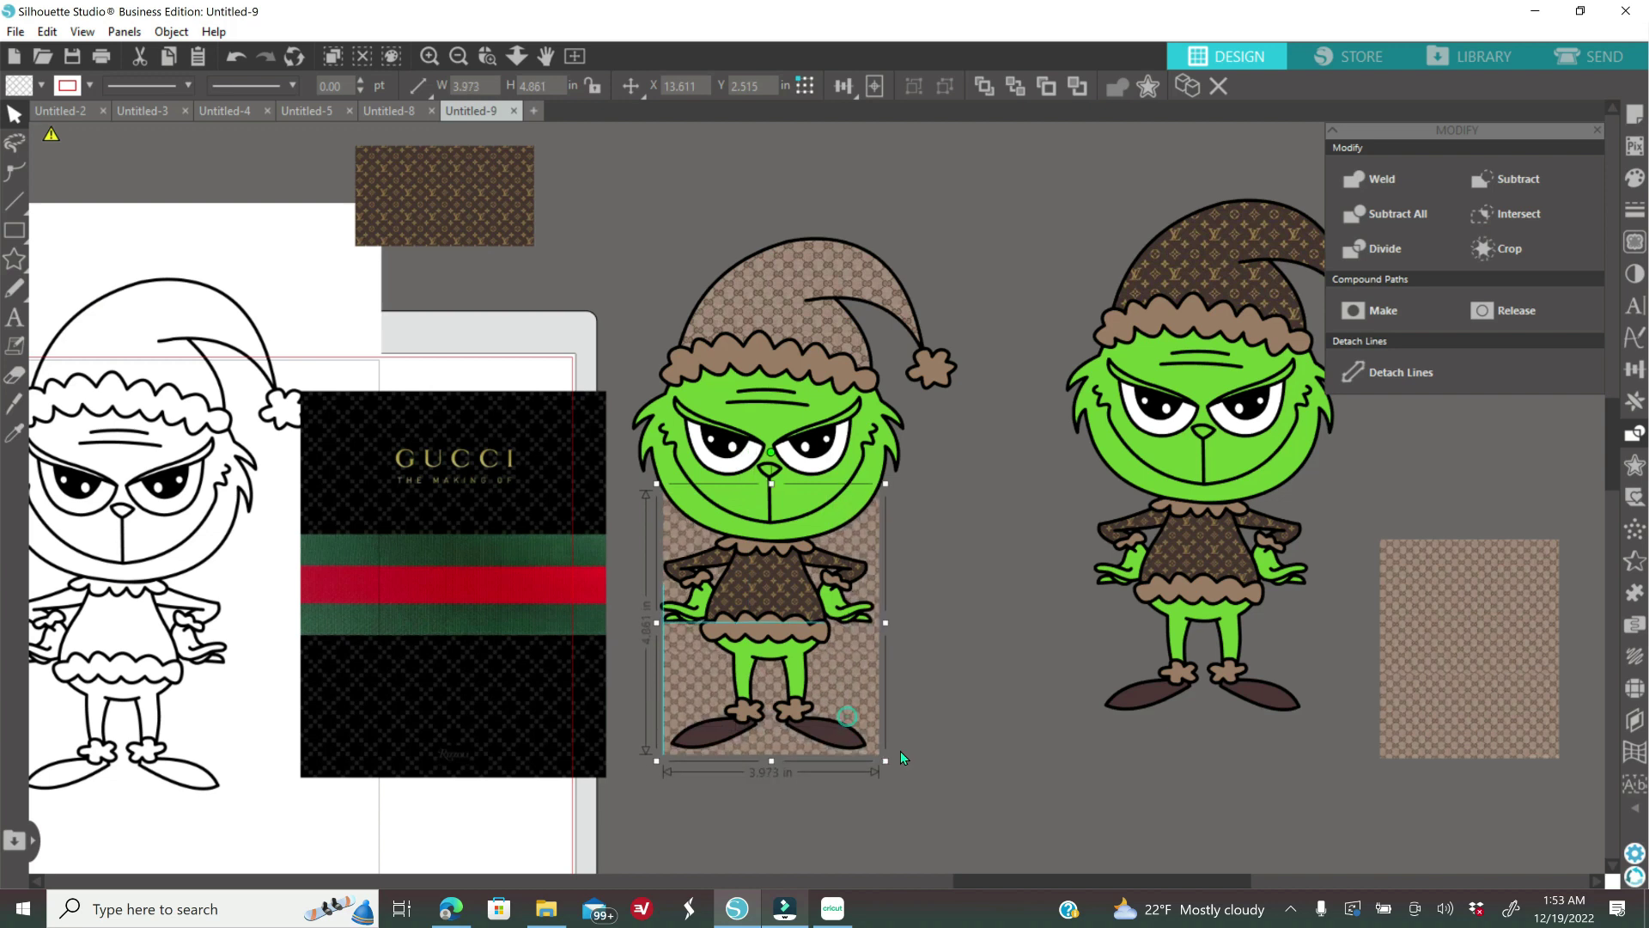
pyautogui.click(1634, 426)
pyautogui.click(1635, 426)
pyautogui.click(1503, 248)
pyautogui.click(990, 647)
# - Fill the hat trim, pom-pom, collar, cuffs, hem and ankle trims with dark green sampled from the Gucci image's stripe
pyautogui.click(765, 627)
pyautogui.keyDown('shift'); pyautogui.click(805, 369); pyautogui.keyUp('shift')
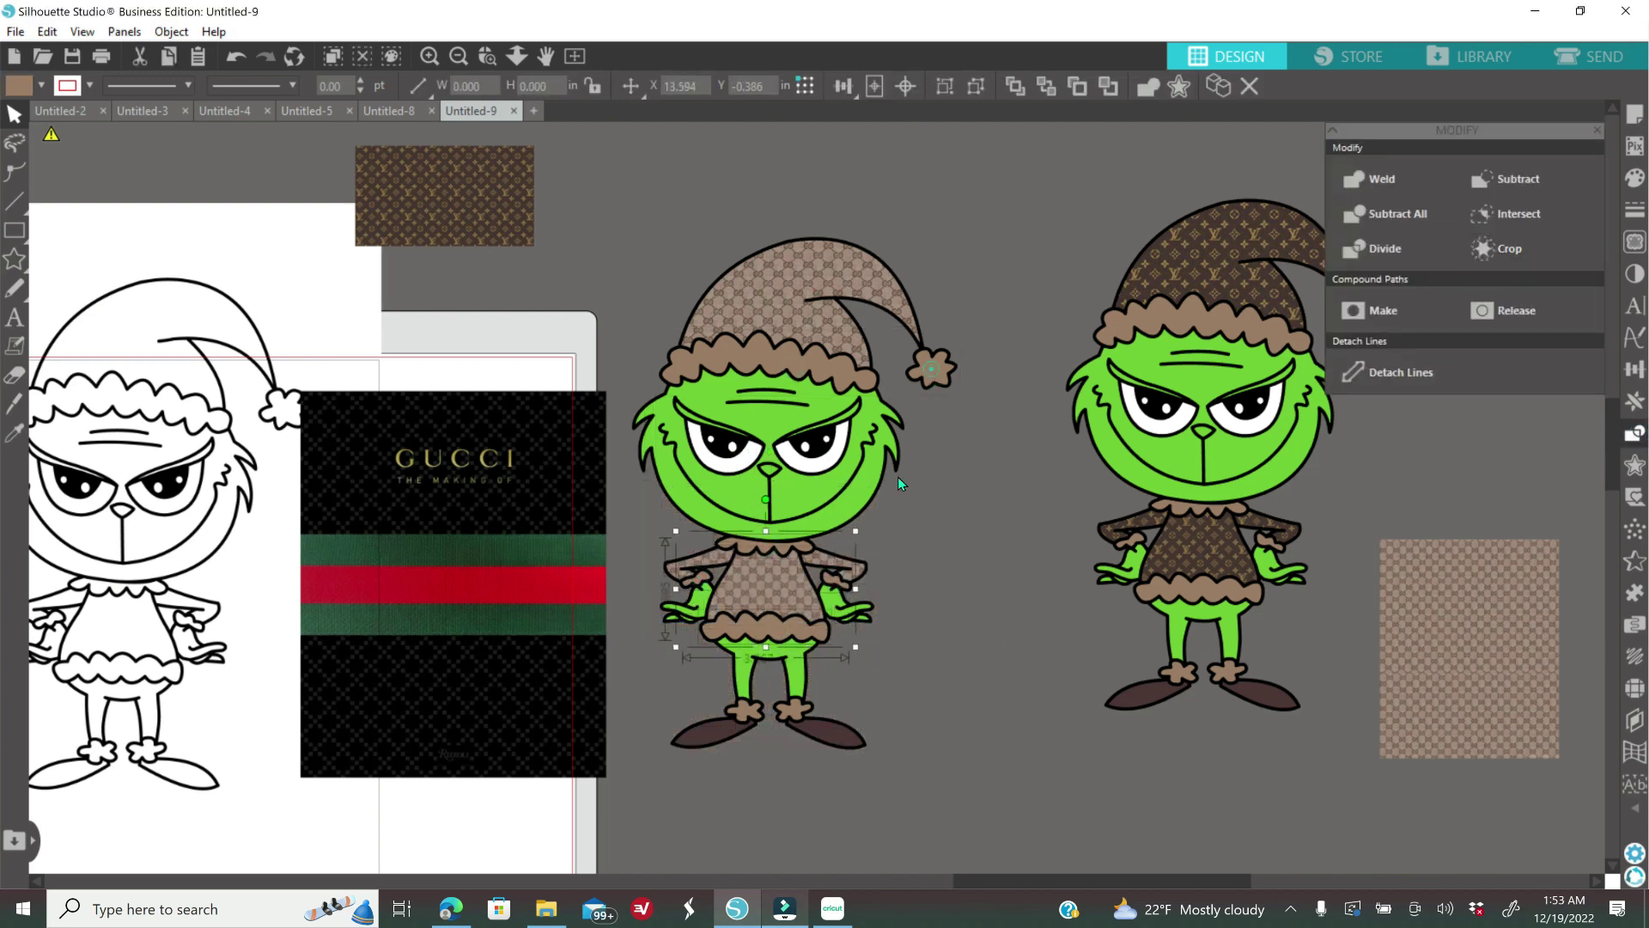
pyautogui.click(1636, 182)
pyautogui.click(1539, 208)
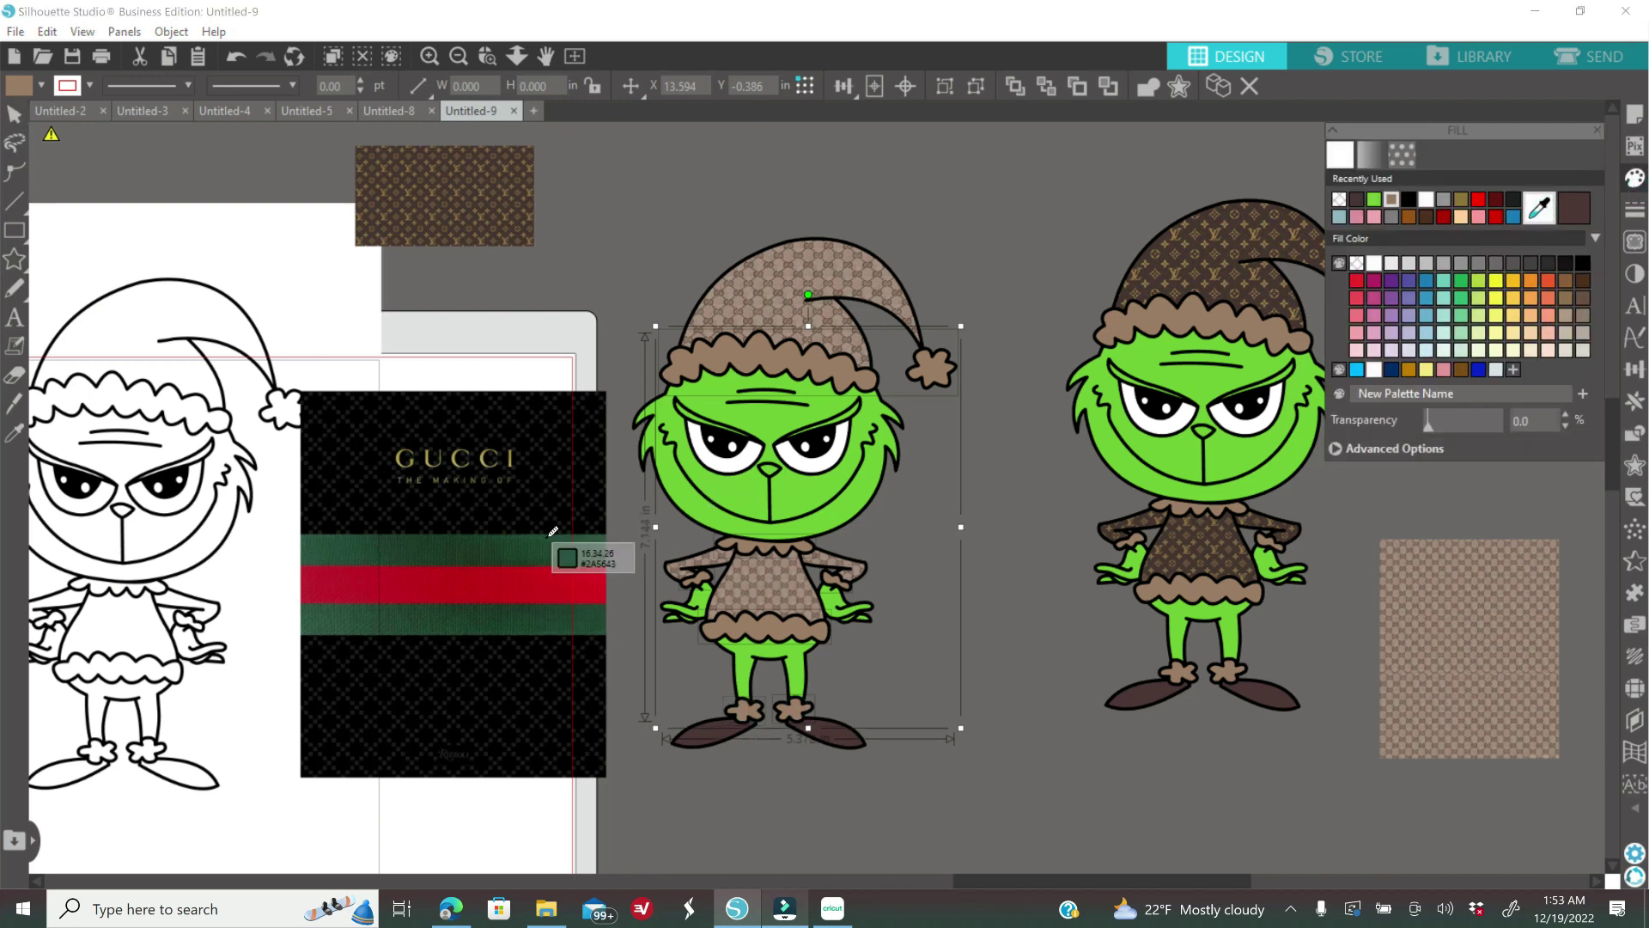
pyautogui.click(552, 541)
# - Fill the Grinch's shoes with the brown sampled from the hat's Gucci pattern
pyautogui.click(824, 736)
pyautogui.click(1540, 207)
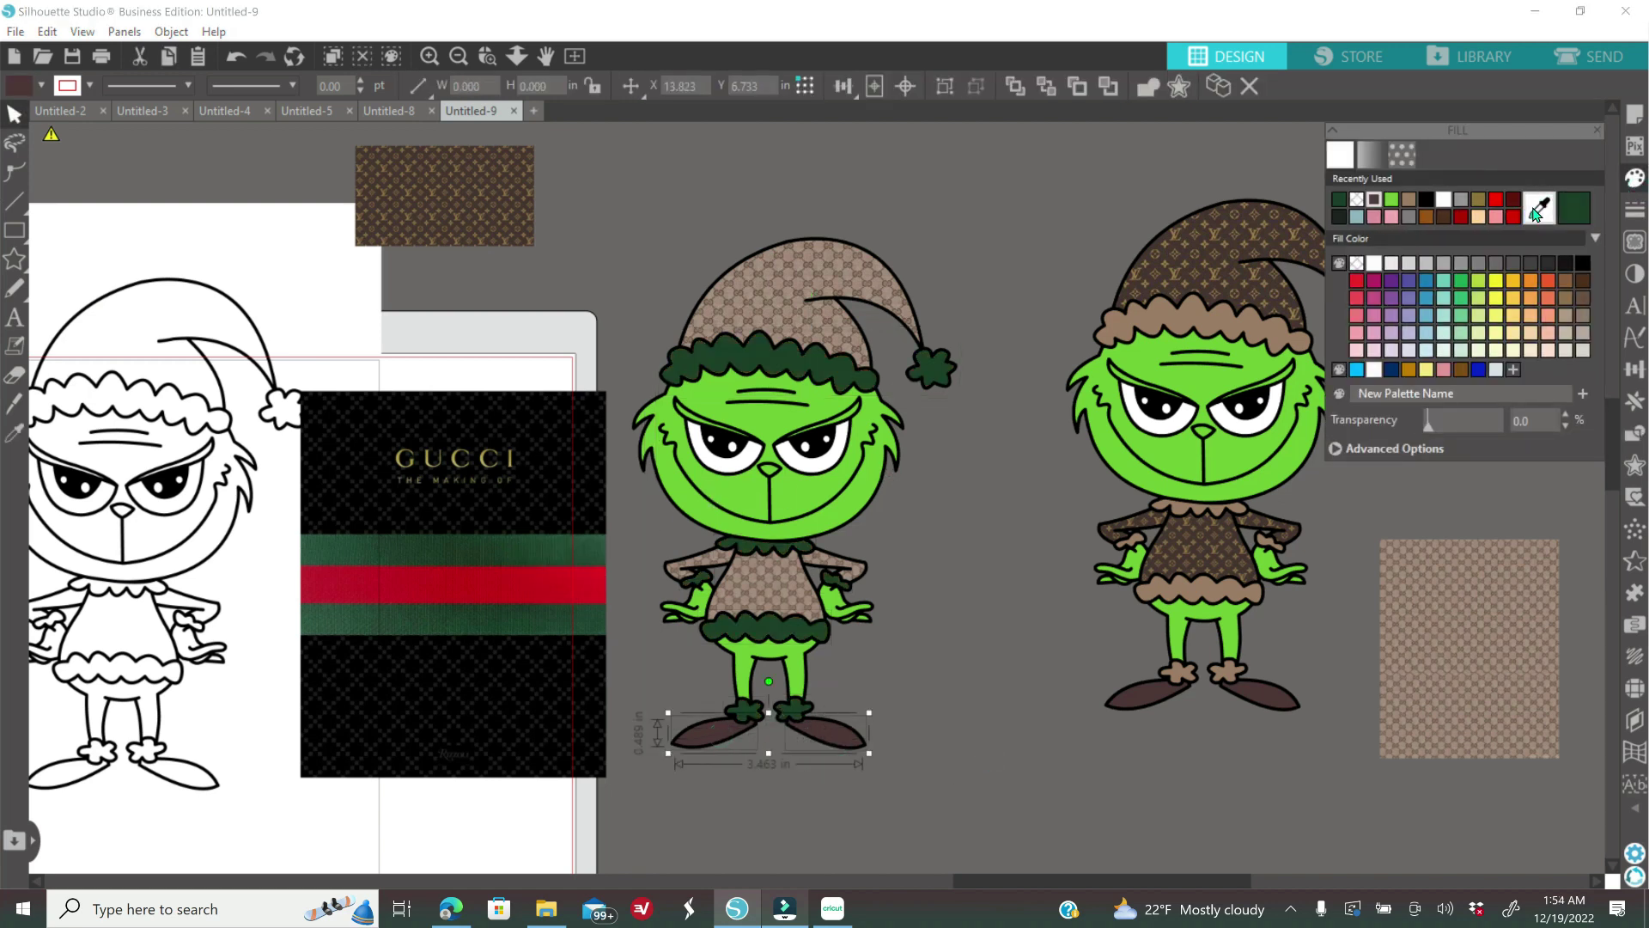
pyautogui.click(826, 340)
pyautogui.click(953, 552)
# - Shrink the striped Gucci image and move it aside next to the spare beige pattern
pyautogui.moveTo(515, 678); pyautogui.dragTo(500, 651)
pyautogui.moveTo(605, 359); pyautogui.dragTo(515, 593)
pyautogui.moveTo(435, 662); pyautogui.dragTo(1611, 735)
# - Duplicate the whole Gucci-patterned Grinch, group the copy and move it aside
pyautogui.moveTo(626, 209); pyautogui.dragTo(988, 769)
pyautogui.rightClick(994, 774)
pyautogui.click(1053, 362)
pyautogui.rightClick(1023, 446)
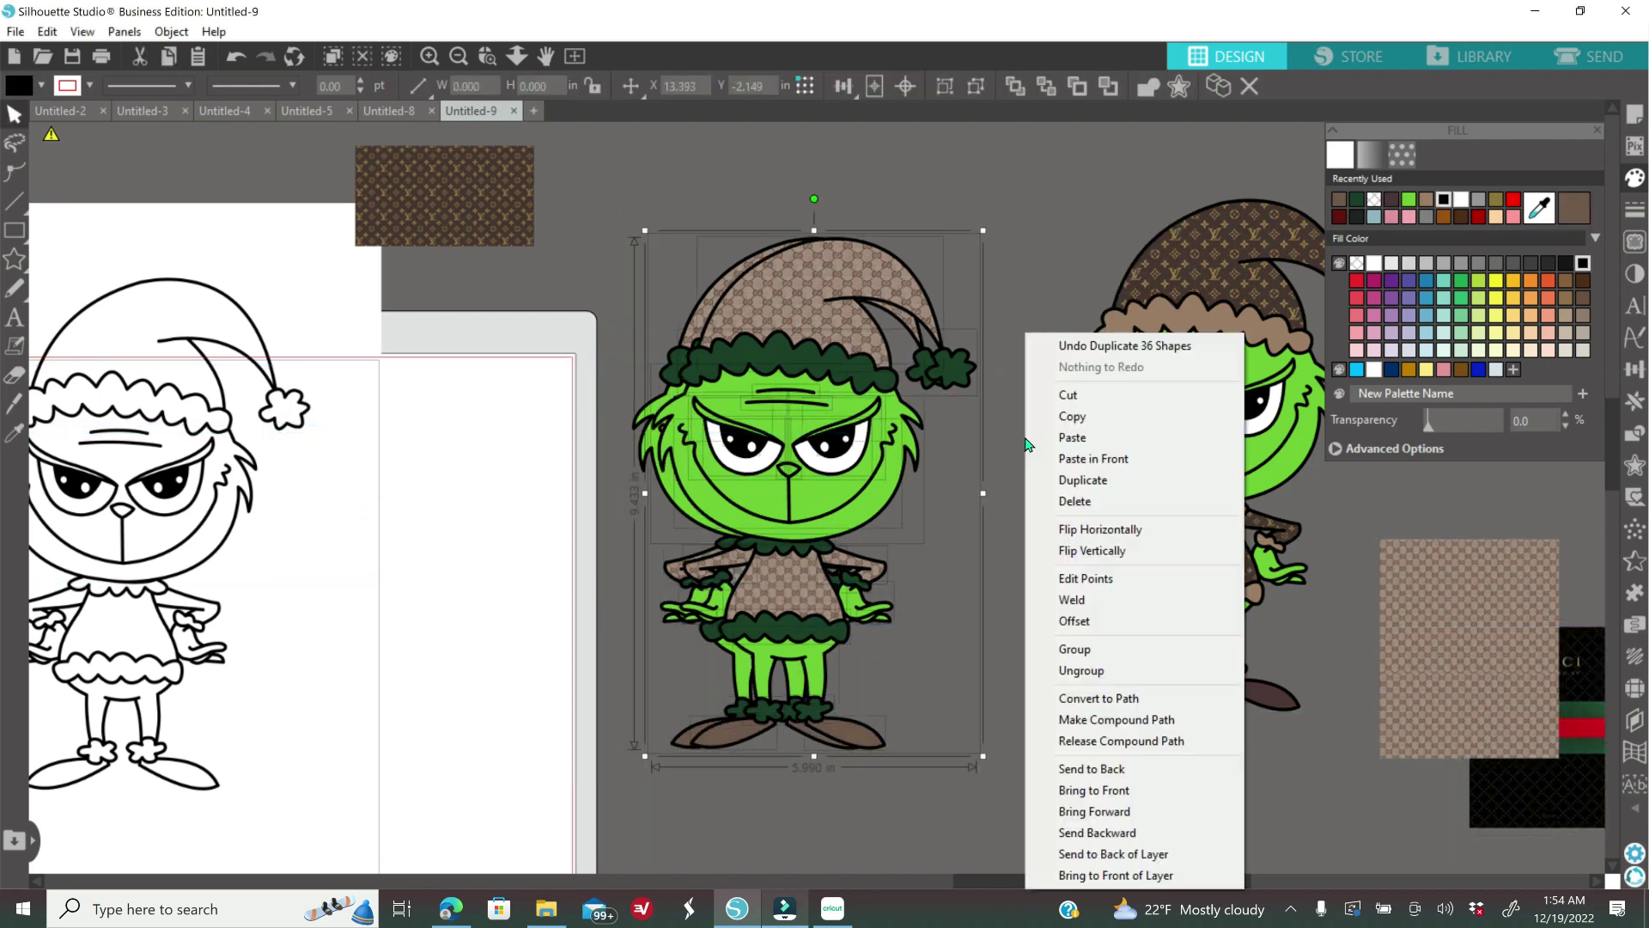
pyautogui.click(1058, 652)
pyautogui.moveTo(895, 514); pyautogui.dragTo(1100, 691)
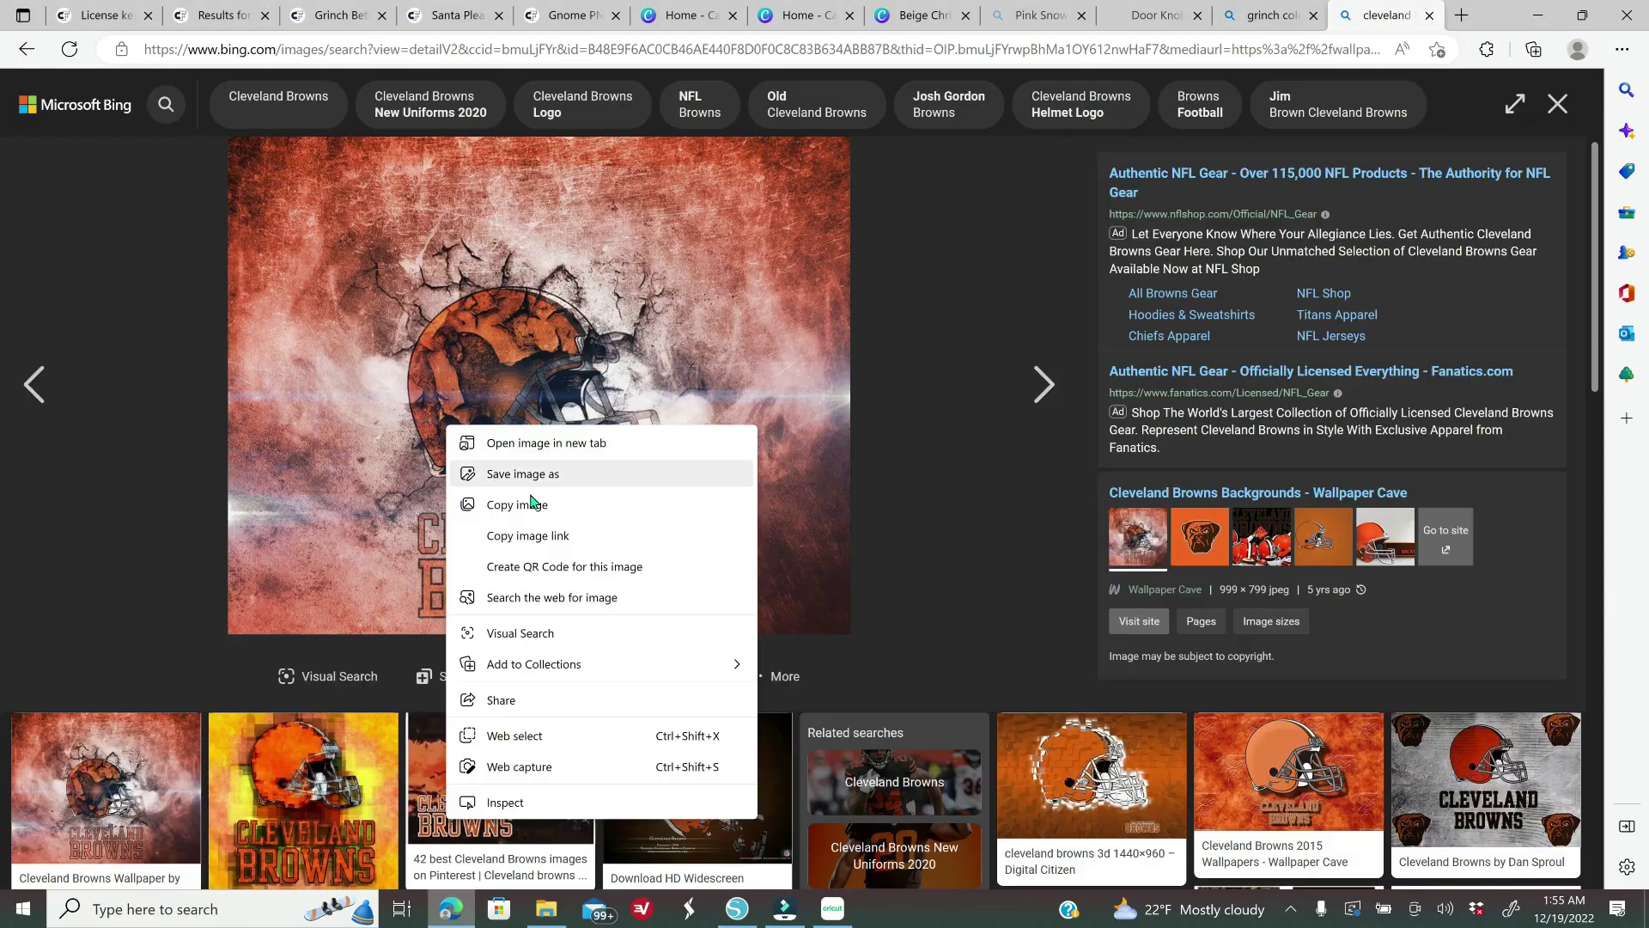
# - Copy the Cleveland Browns wallpaper image from the browser and paste it into Silhouette Studio beside the working Grinch
pyautogui.click(517, 505)
pyautogui.click(737, 909)
pyautogui.rightClick(996, 214)
pyautogui.click(1055, 319)
pyautogui.moveTo(858, 457); pyautogui.dragTo(426, 536)
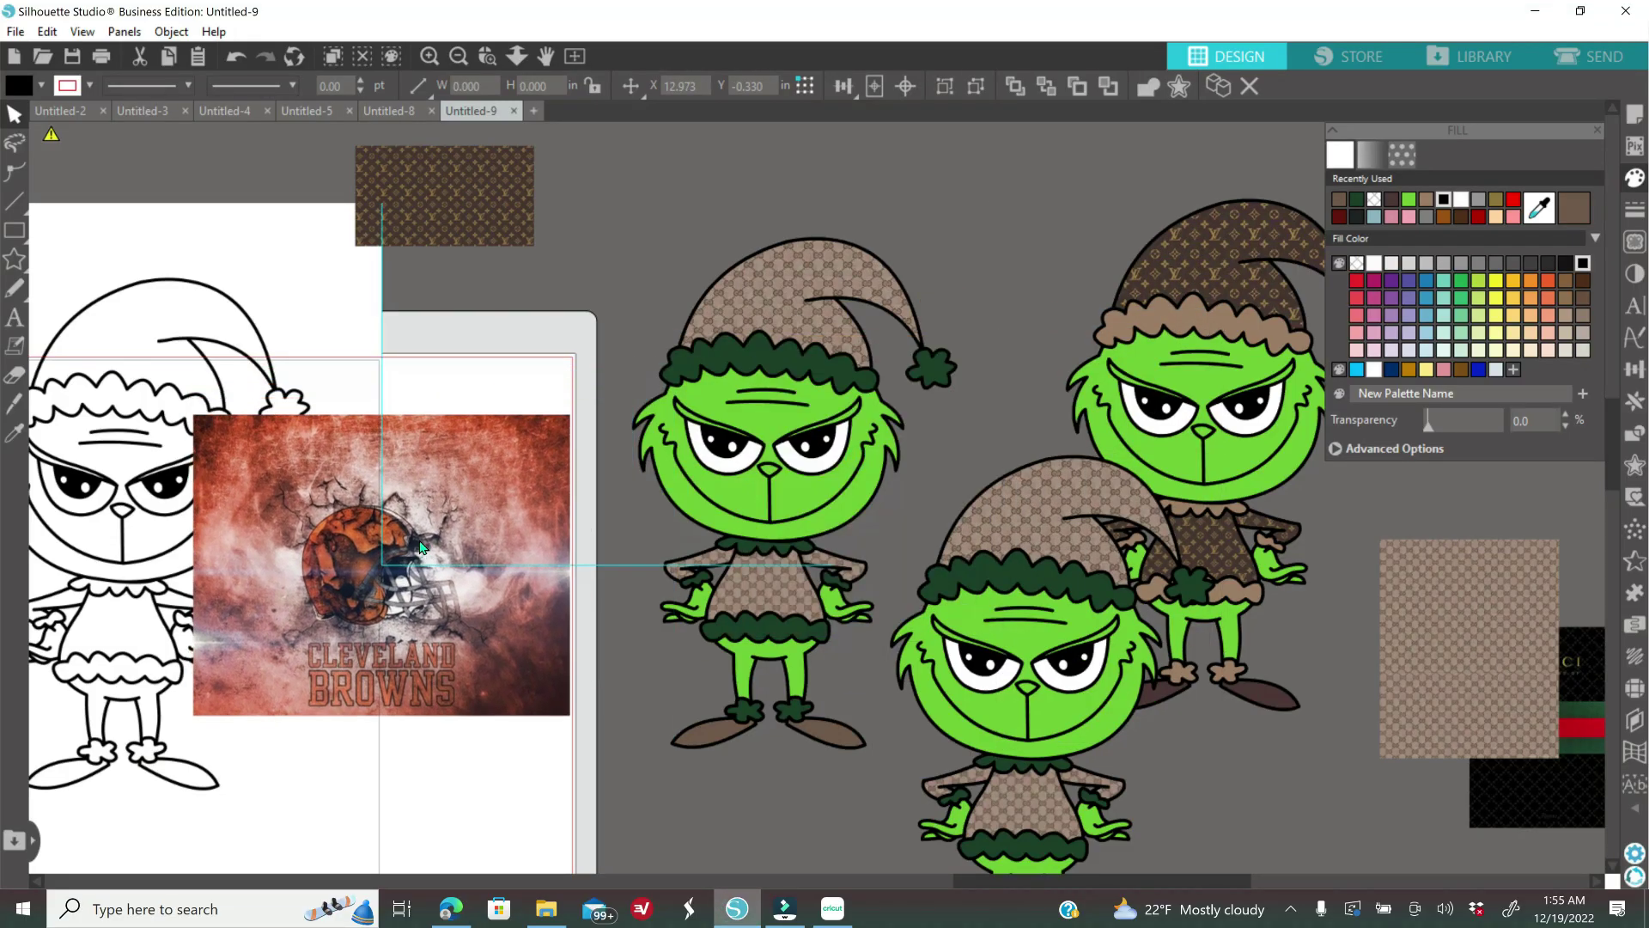
pyautogui.click(601, 485)
# - Duplicate the Cleveland Browns image, place the copy over the Grinch's hat and send it to the back
pyautogui.rightClick(471, 589)
pyautogui.click(533, 240)
pyautogui.moveTo(541, 515); pyautogui.dragTo(854, 298)
pyautogui.rightClick(854, 291)
pyautogui.click(918, 653)
# - Scale the Browns image copy to cover the hat and crop it to the hat shape
pyautogui.moveTo(971, 165); pyautogui.dragTo(945, 230)
pyautogui.moveTo(913, 432); pyautogui.dragTo(921, 413)
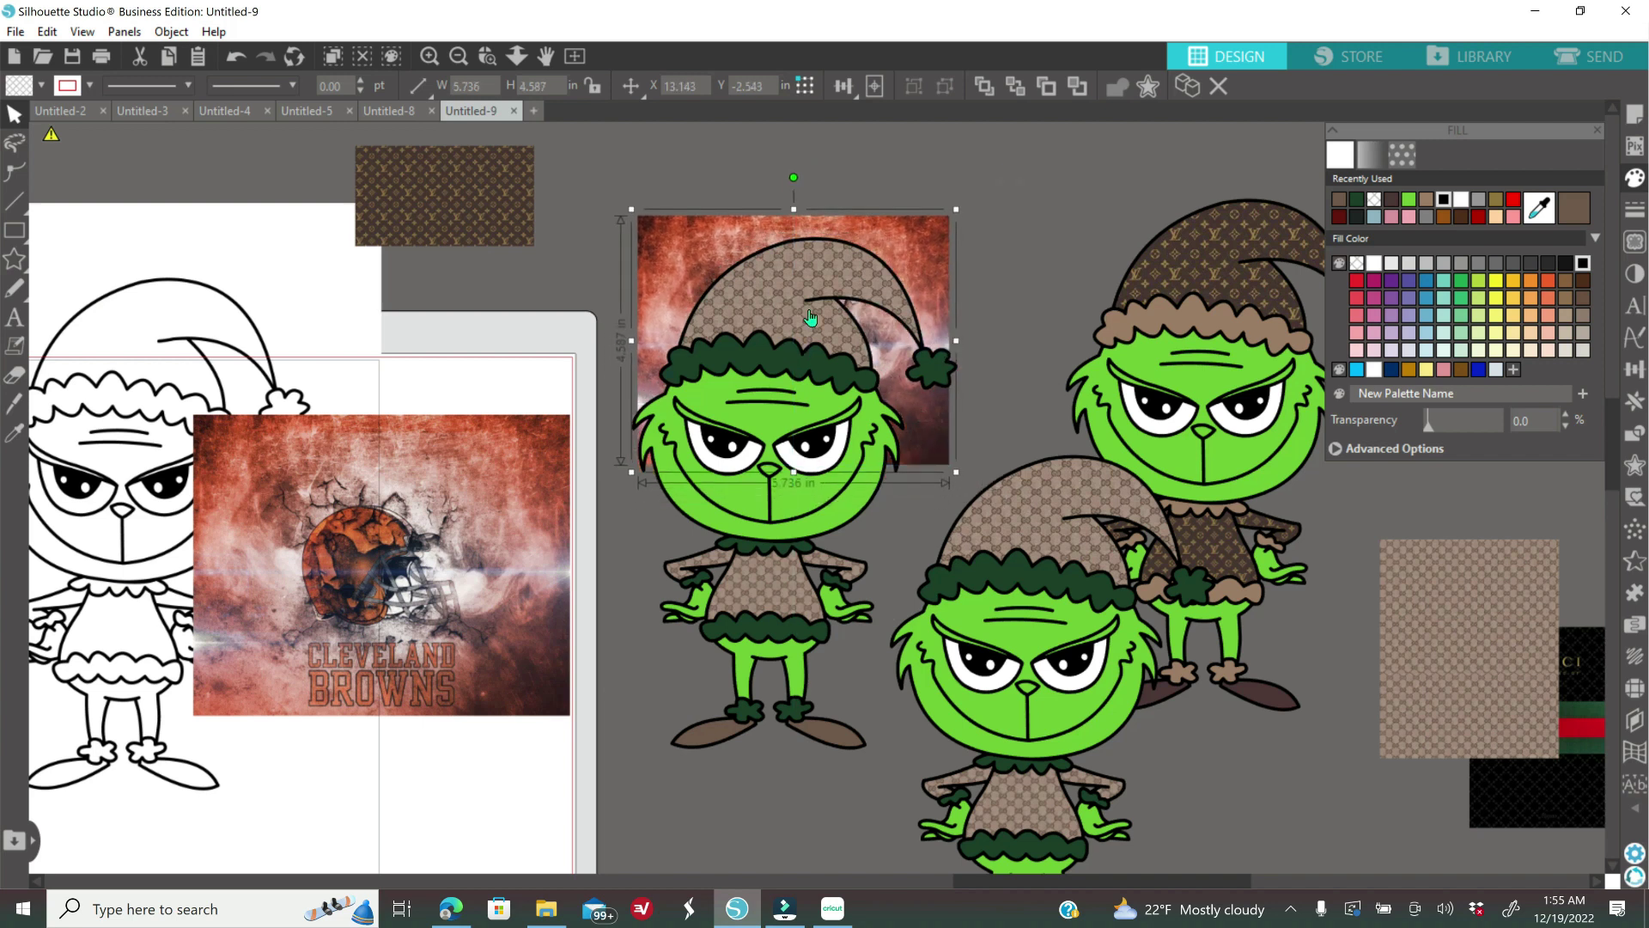
pyautogui.click(1635, 432)
pyautogui.click(1509, 250)
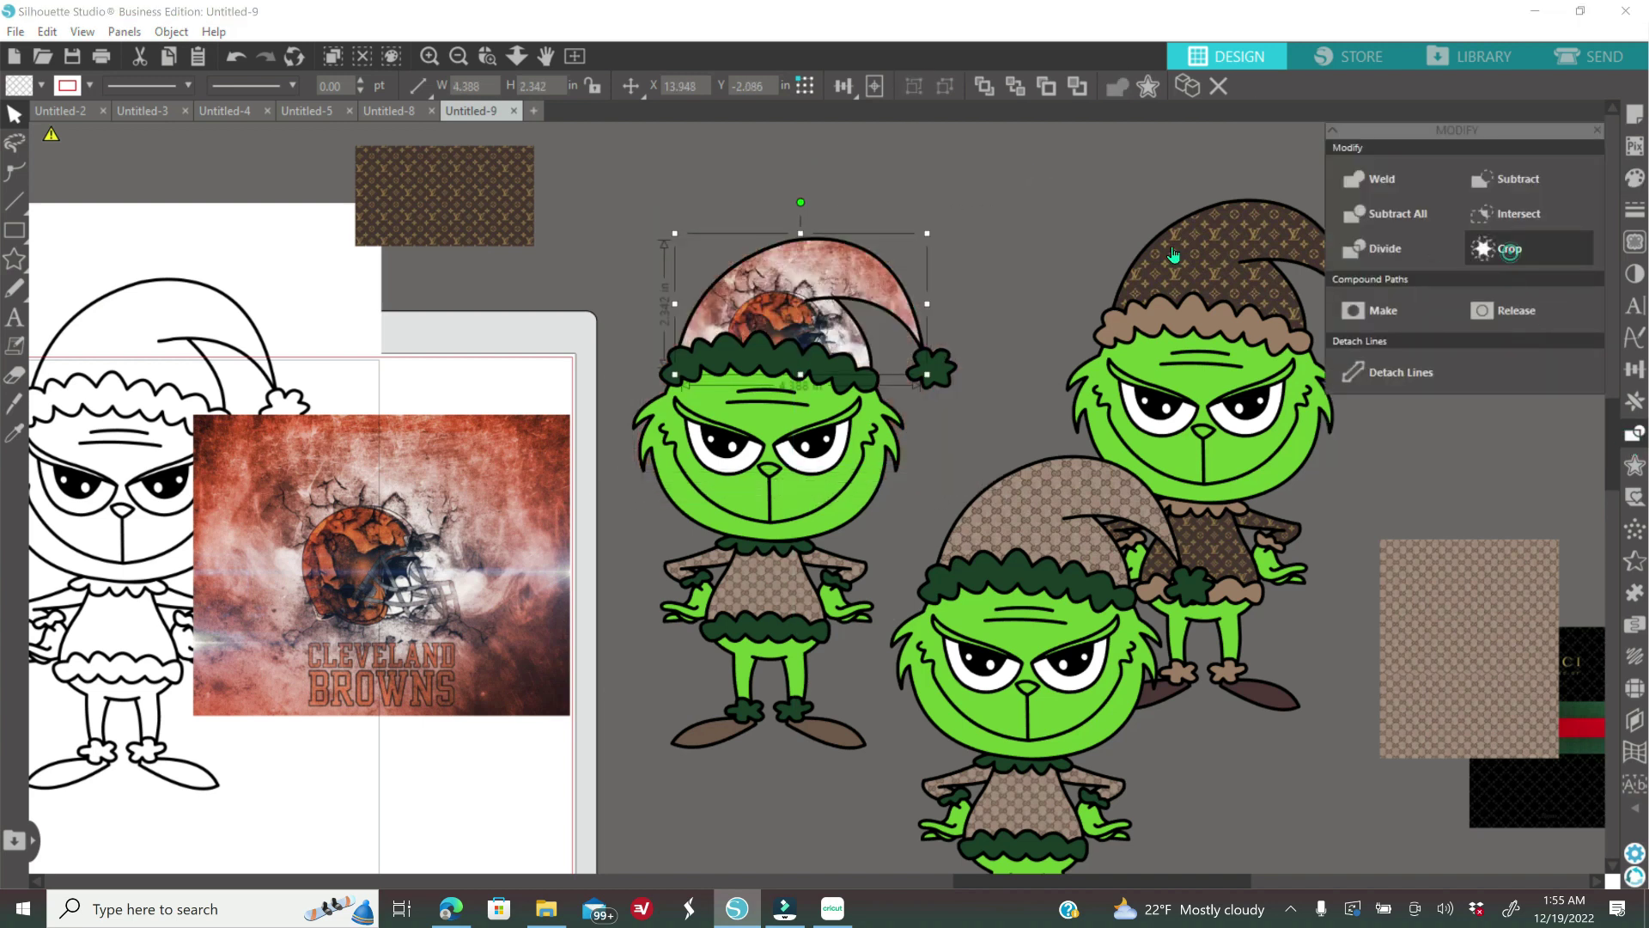
# - Fill the hat with a solid orange-red sampled from the Cleveland Browns image
pyautogui.click(1643, 184)
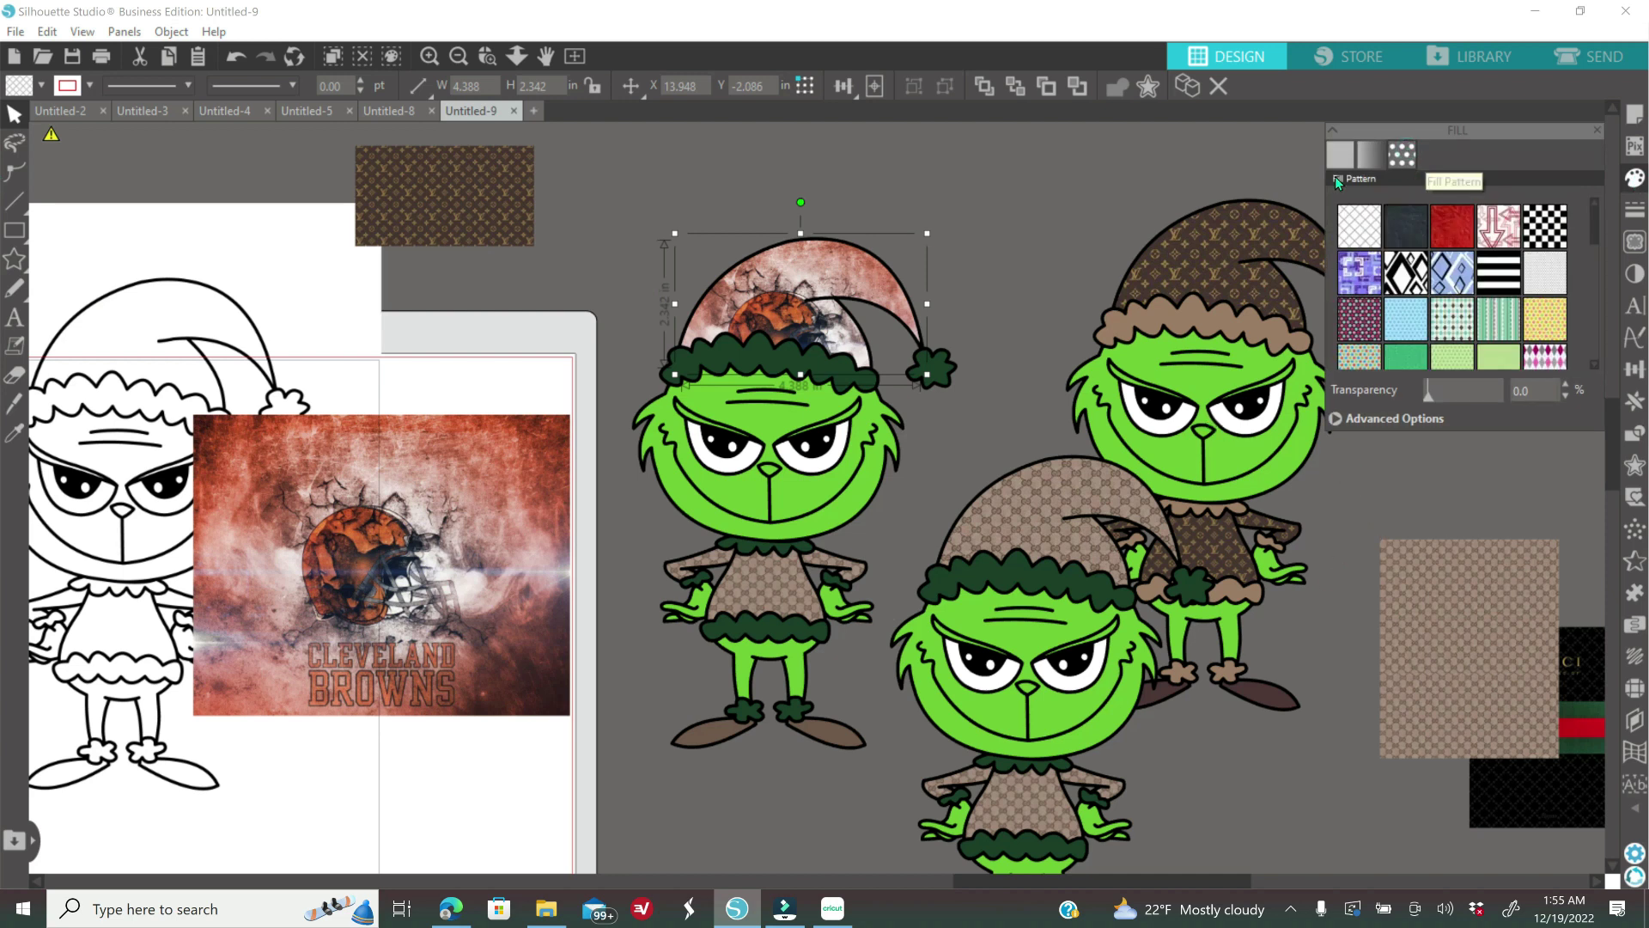
pyautogui.click(1349, 154)
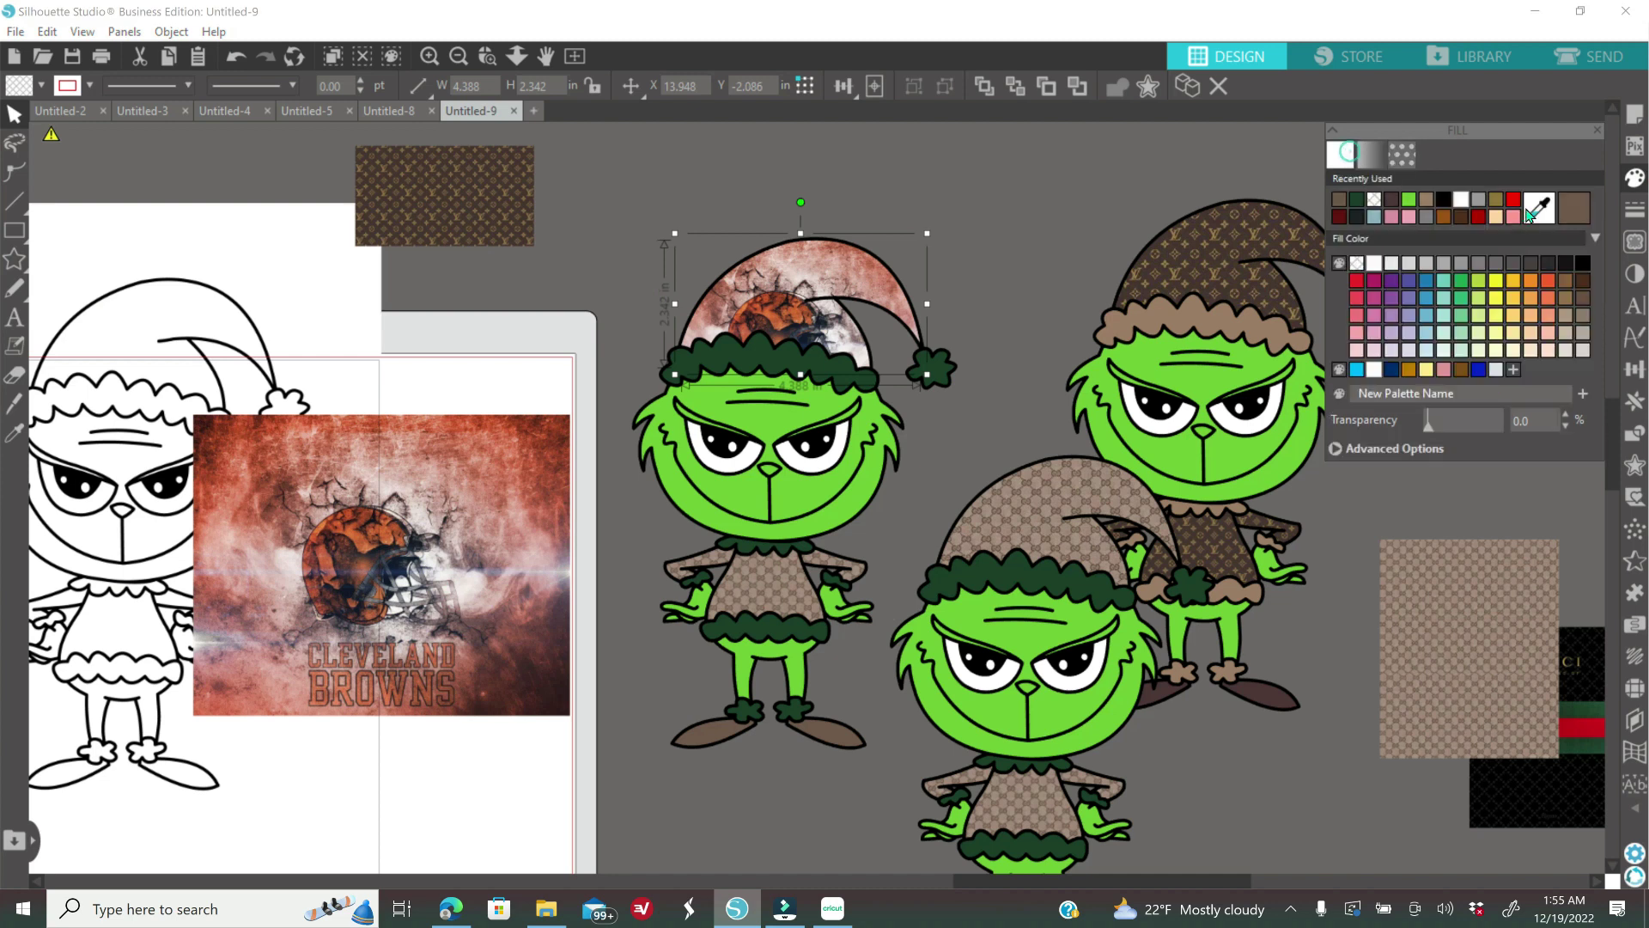
pyautogui.click(565, 435)
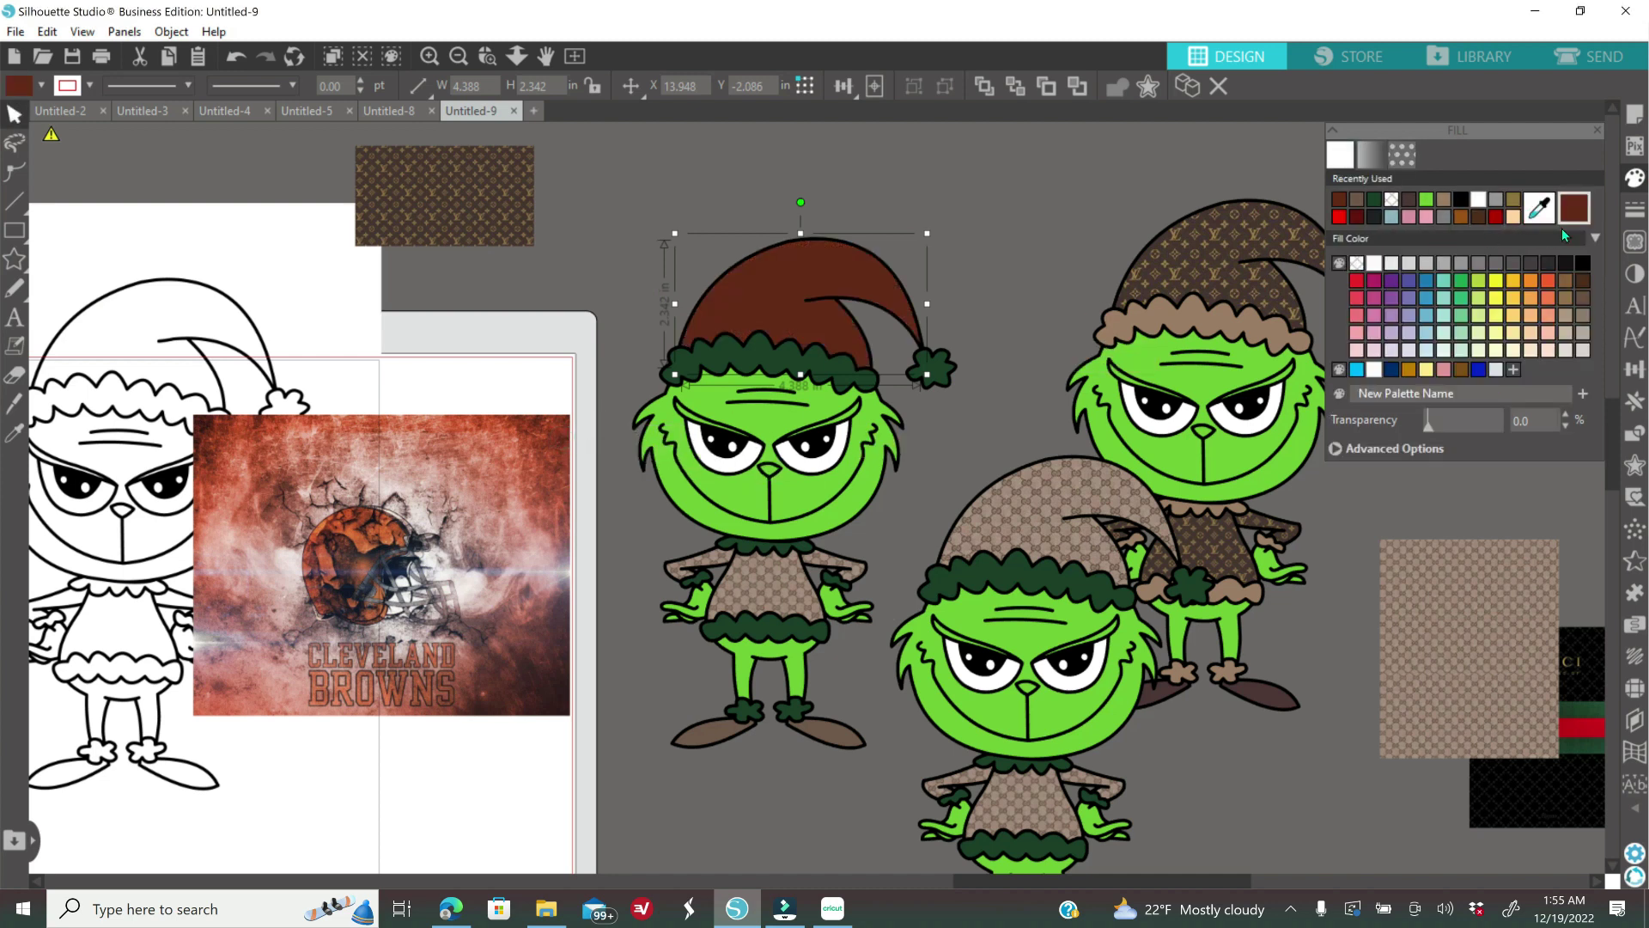
pyautogui.click(526, 485)
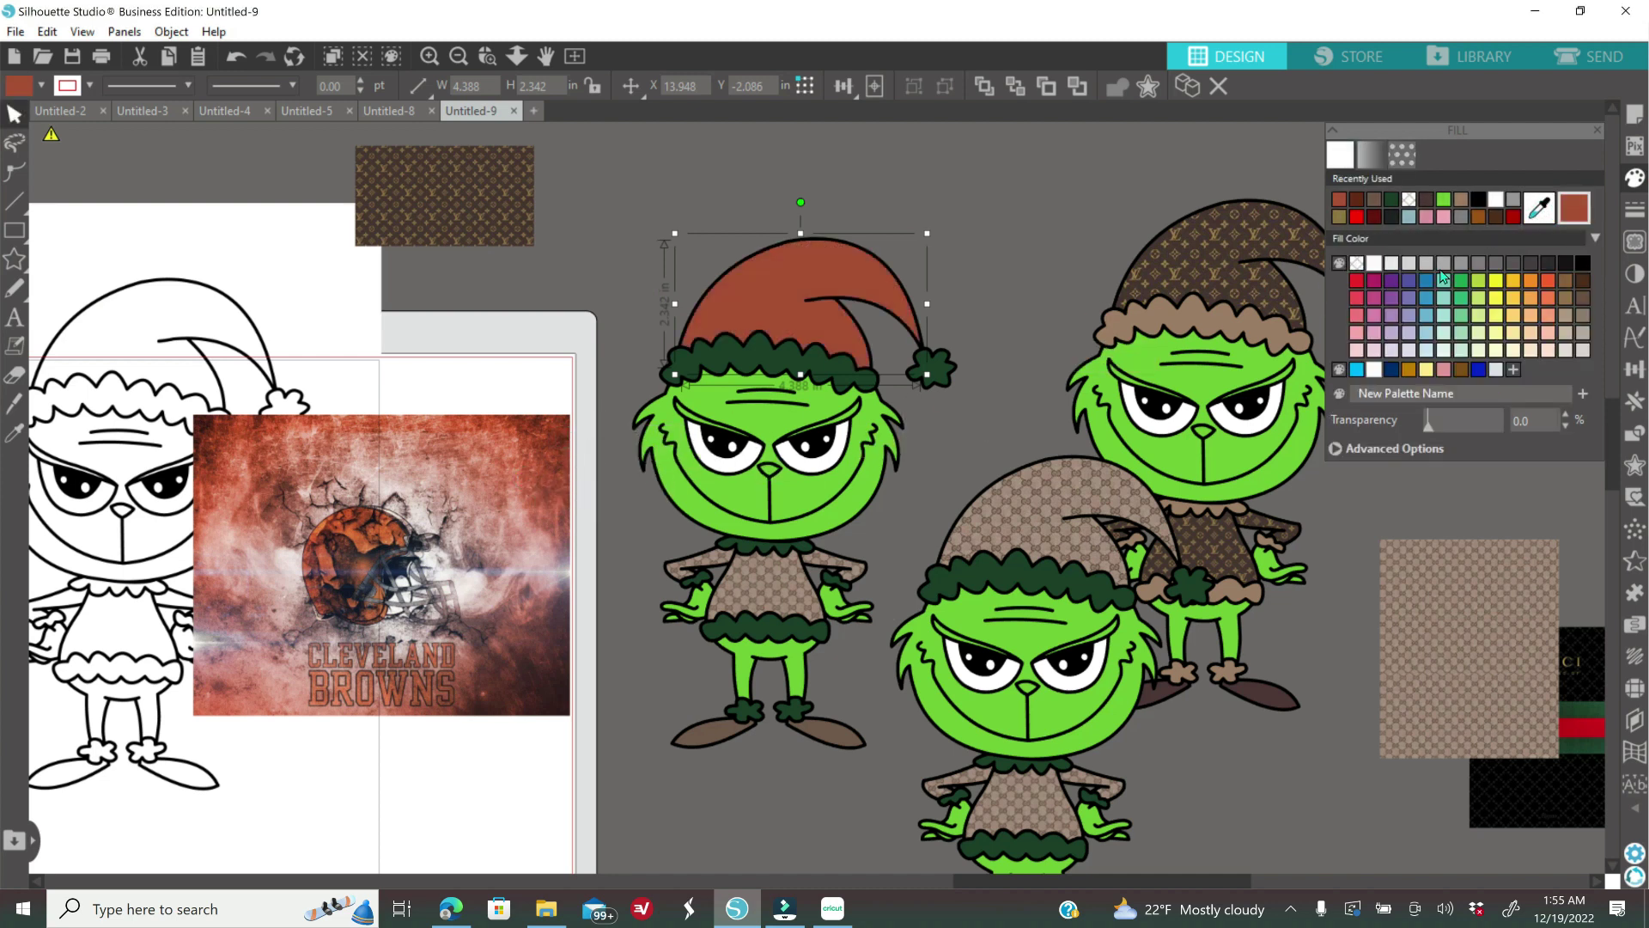
# - Send the Cleveland Browns image behind the Grinch's body and shrink it to cover the shirt area
pyautogui.moveTo(534, 608); pyautogui.dragTo(741, 653)
pyautogui.rightClick(740, 652)
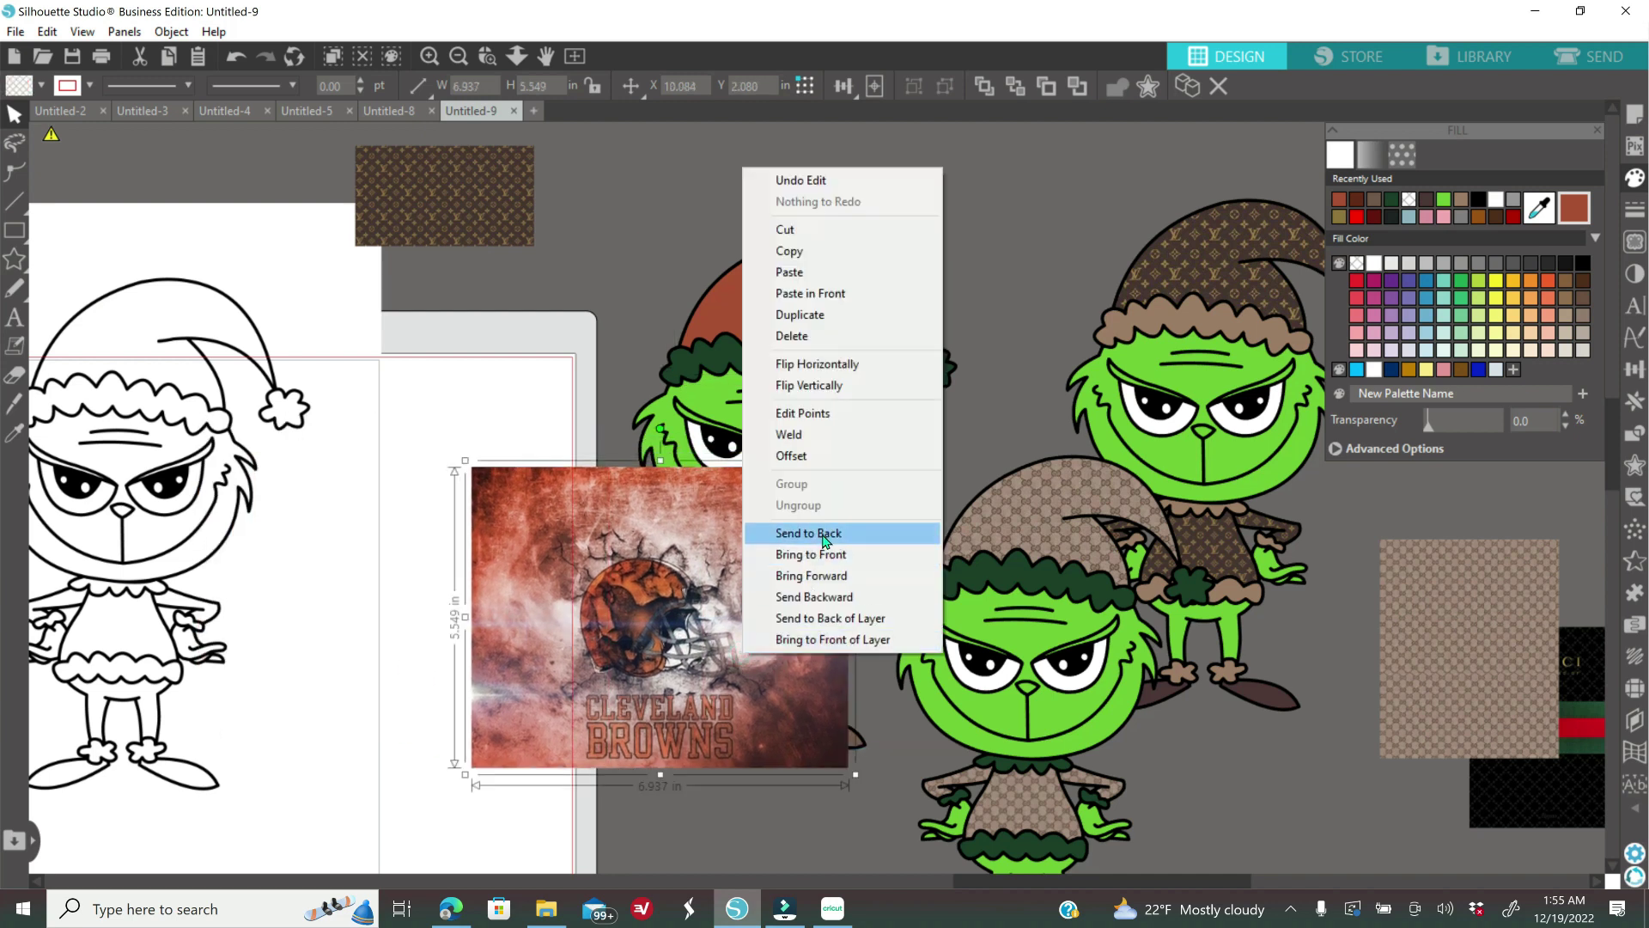
pyautogui.click(799, 534)
pyautogui.moveTo(466, 461); pyautogui.dragTo(604, 546)
pyautogui.moveTo(632, 639); pyautogui.dragTo(672, 580)
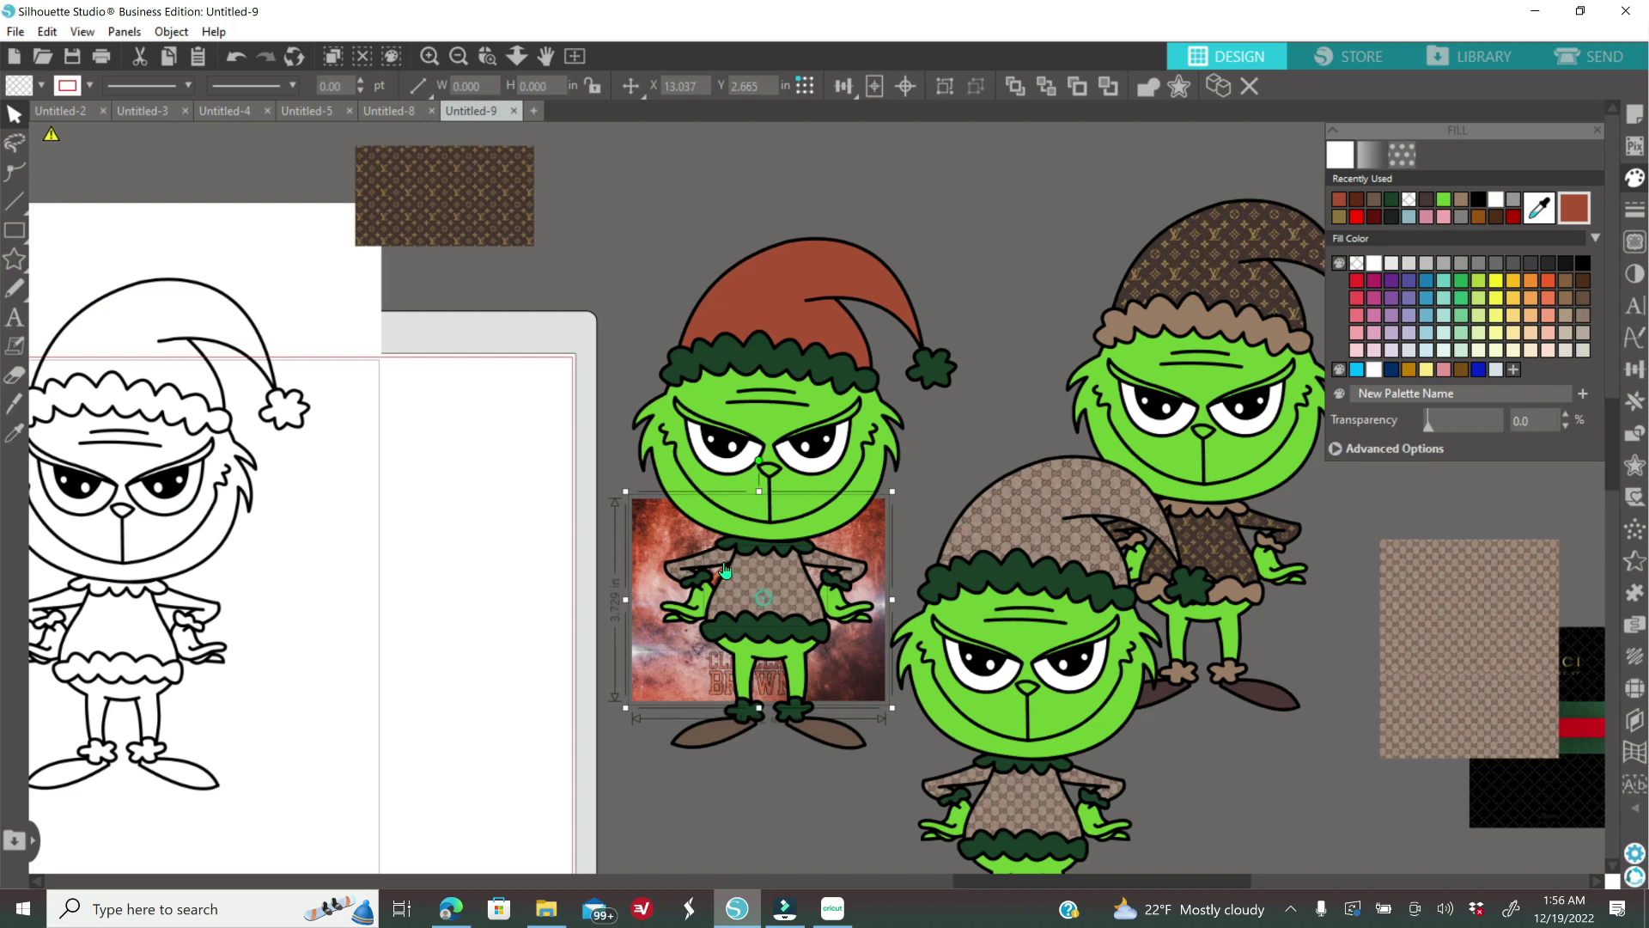
# - Crop the Cleveland Browns image to the Grinch's shirt shape and make the cropped pieces one compound path
pyautogui.click(1634, 432)
pyautogui.click(1513, 258)
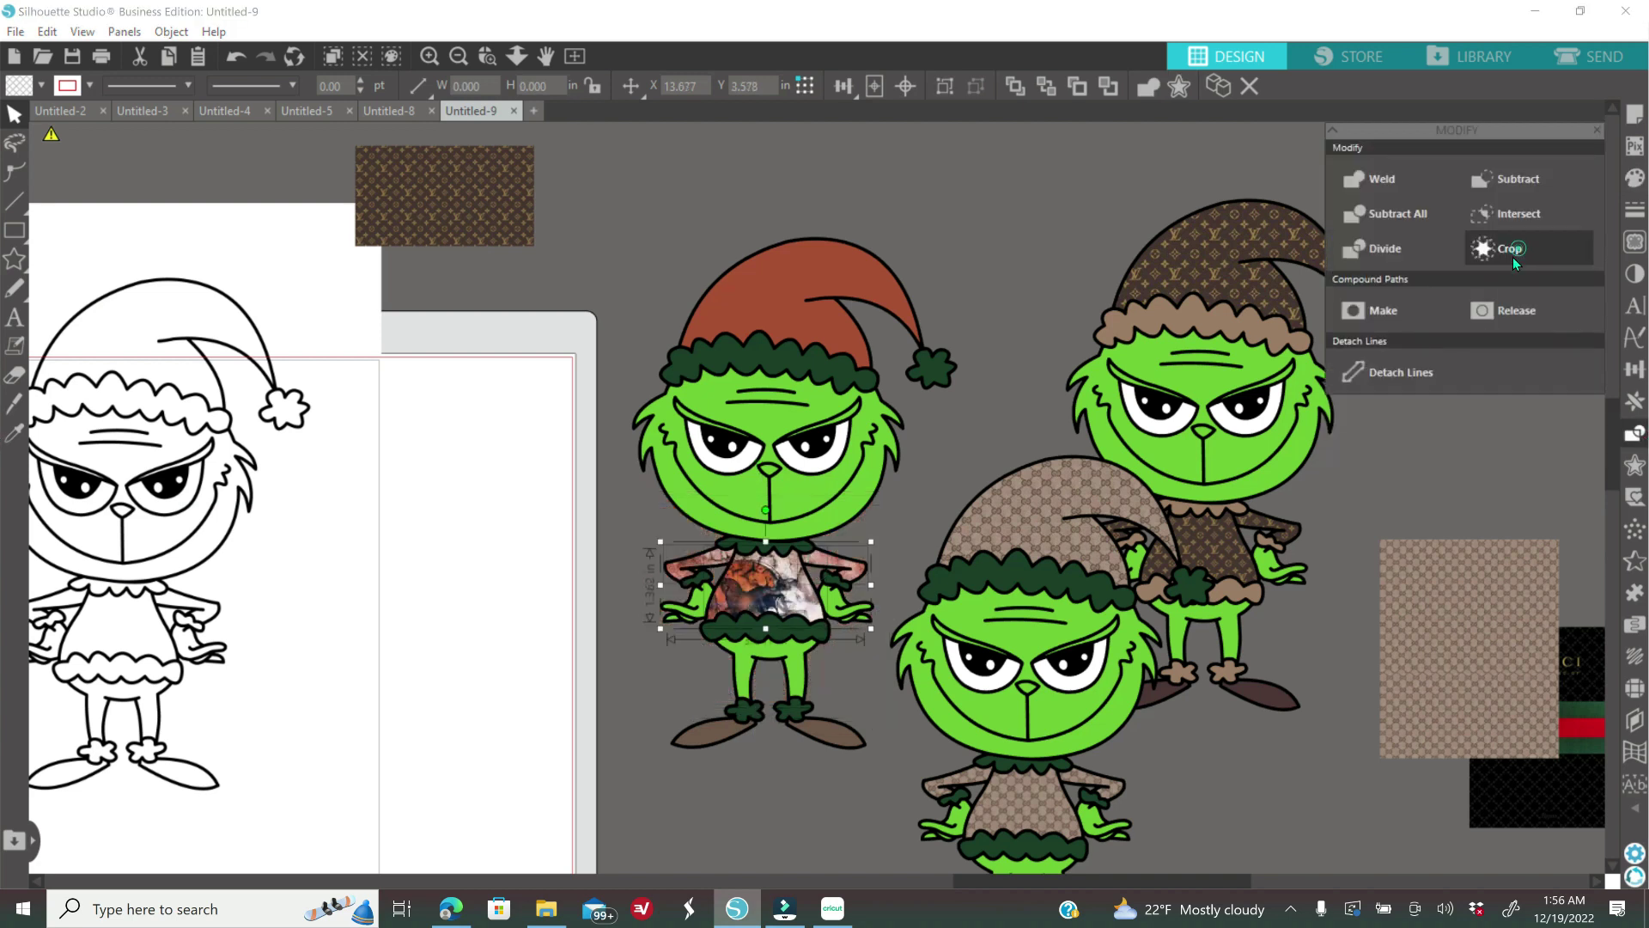
pyautogui.click(436, 57)
pyautogui.rightClick(955, 514)
pyautogui.click(1005, 739)
# - Keep the shirt pattern's aspect ratio, scale it to 68% and pan it so the helmet and lettering sit on the shirt
pyautogui.click(1634, 178)
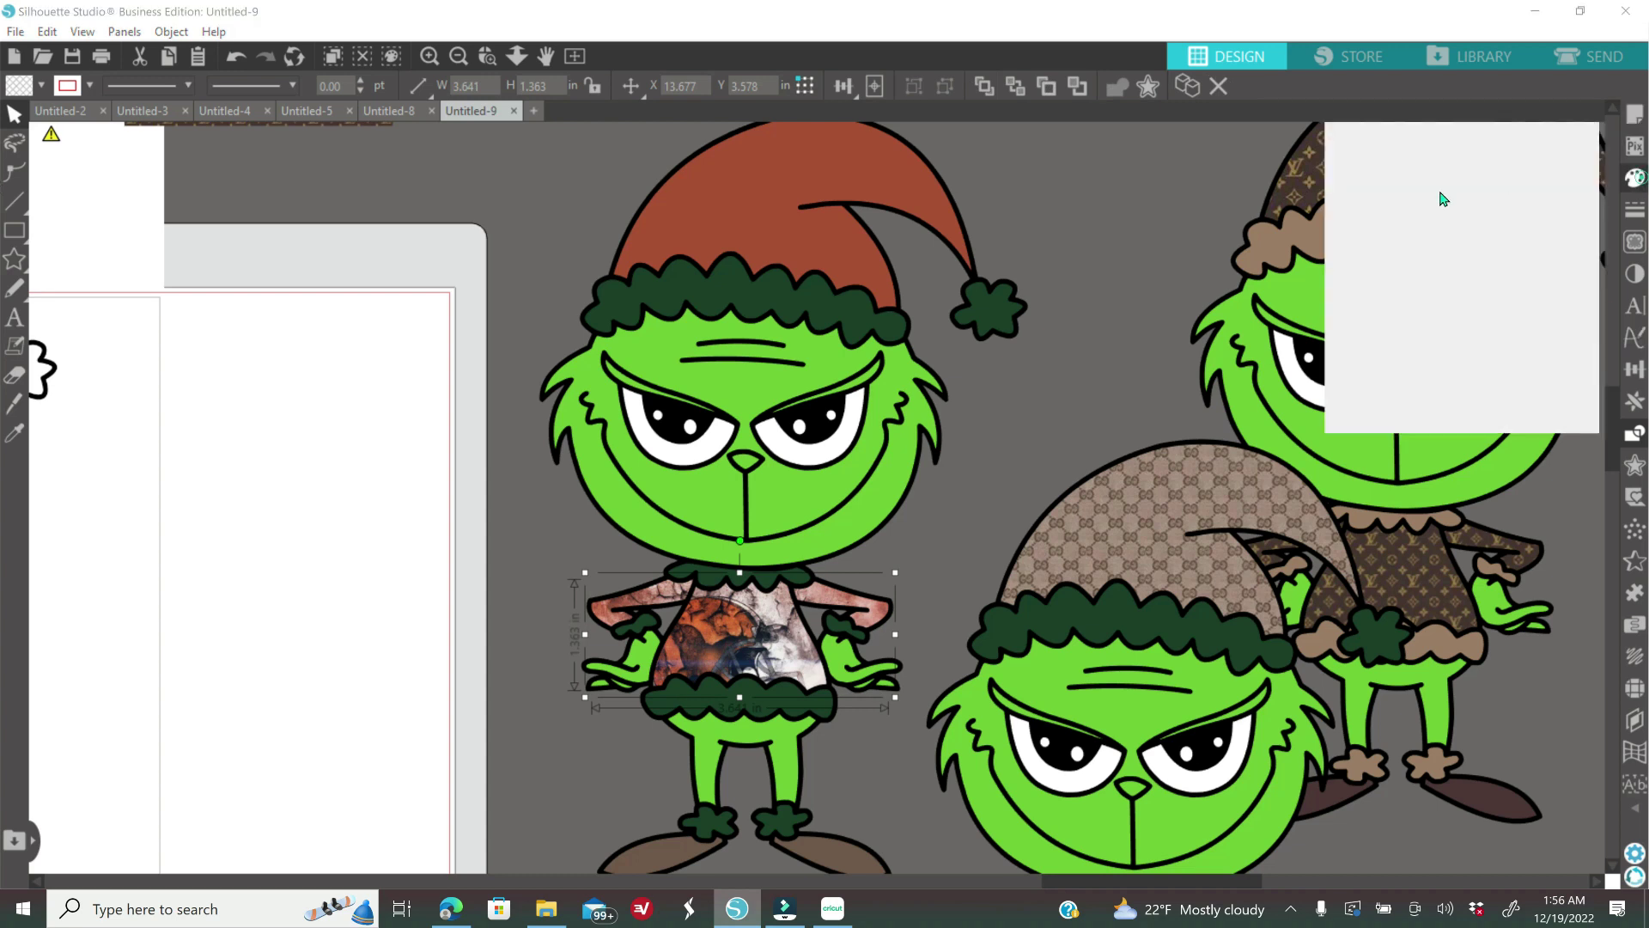
pyautogui.click(1336, 420)
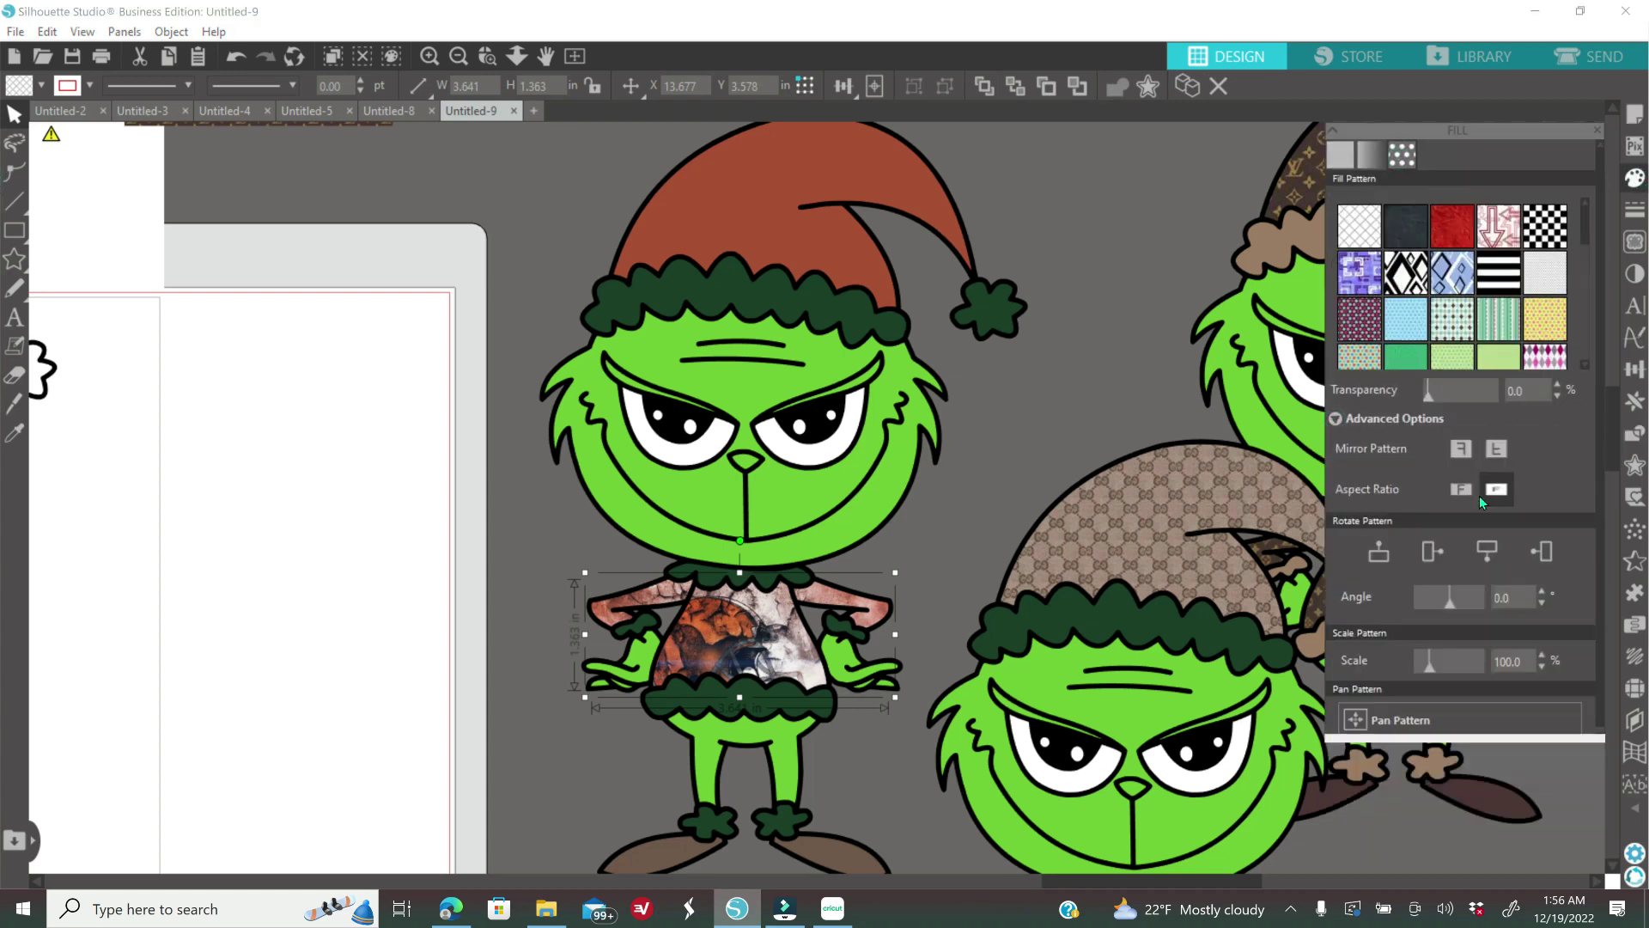
pyautogui.click(1549, 666)
pyautogui.click(1548, 668)
pyautogui.click(1355, 722)
pyautogui.moveTo(744, 602); pyautogui.dragTo(749, 596)
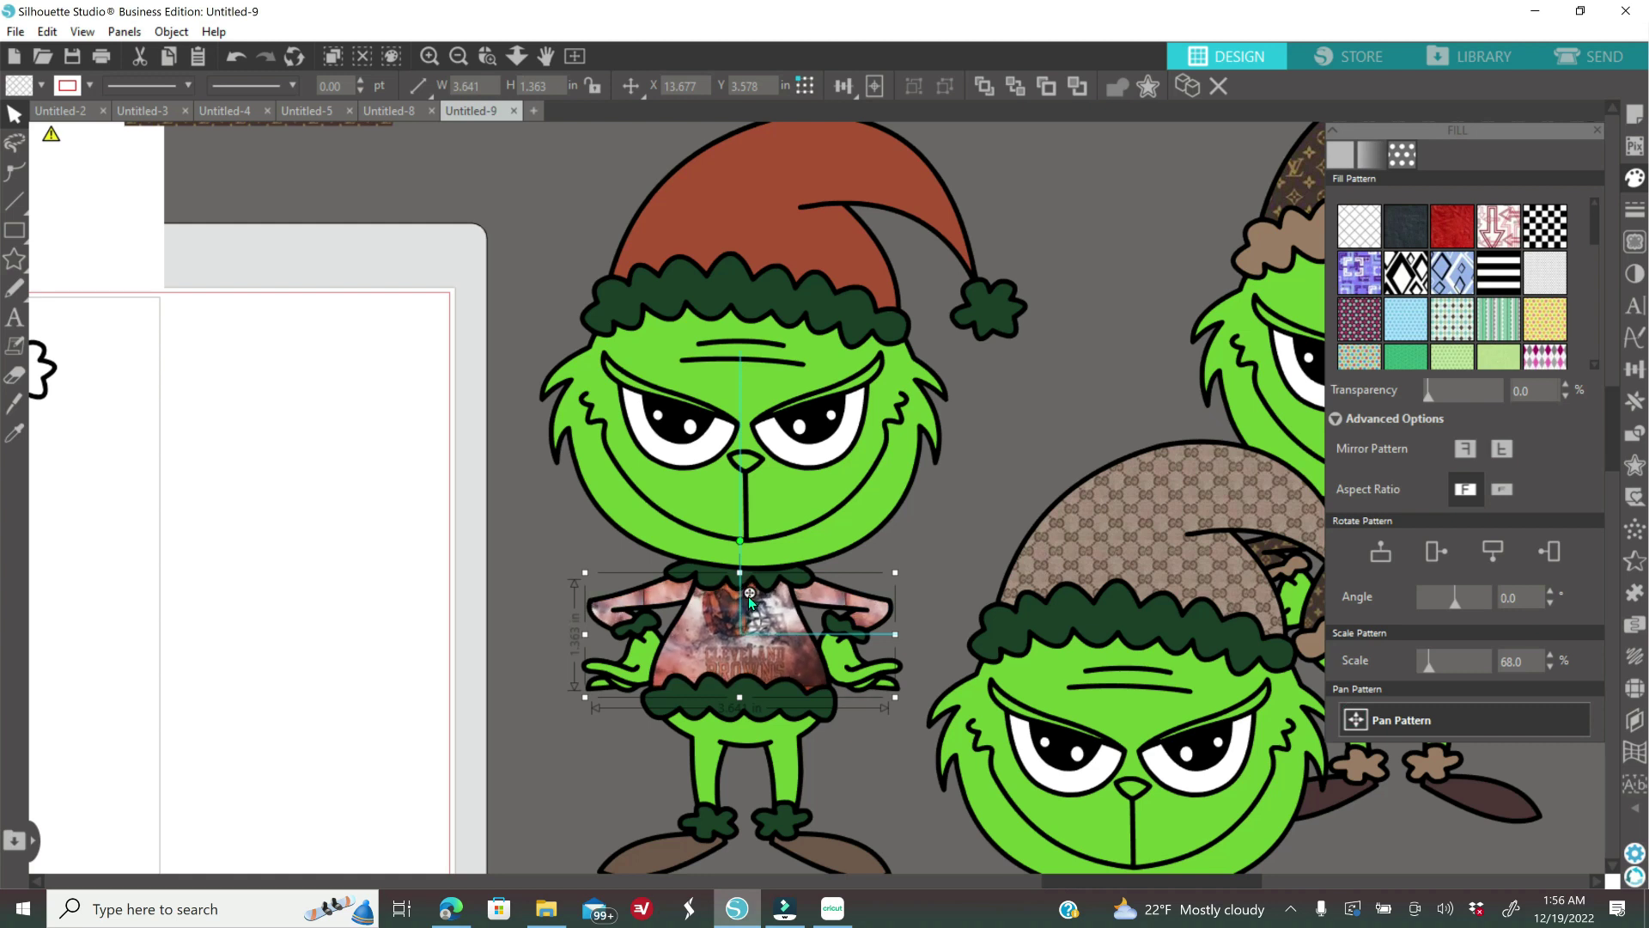
pyautogui.click(487, 56)
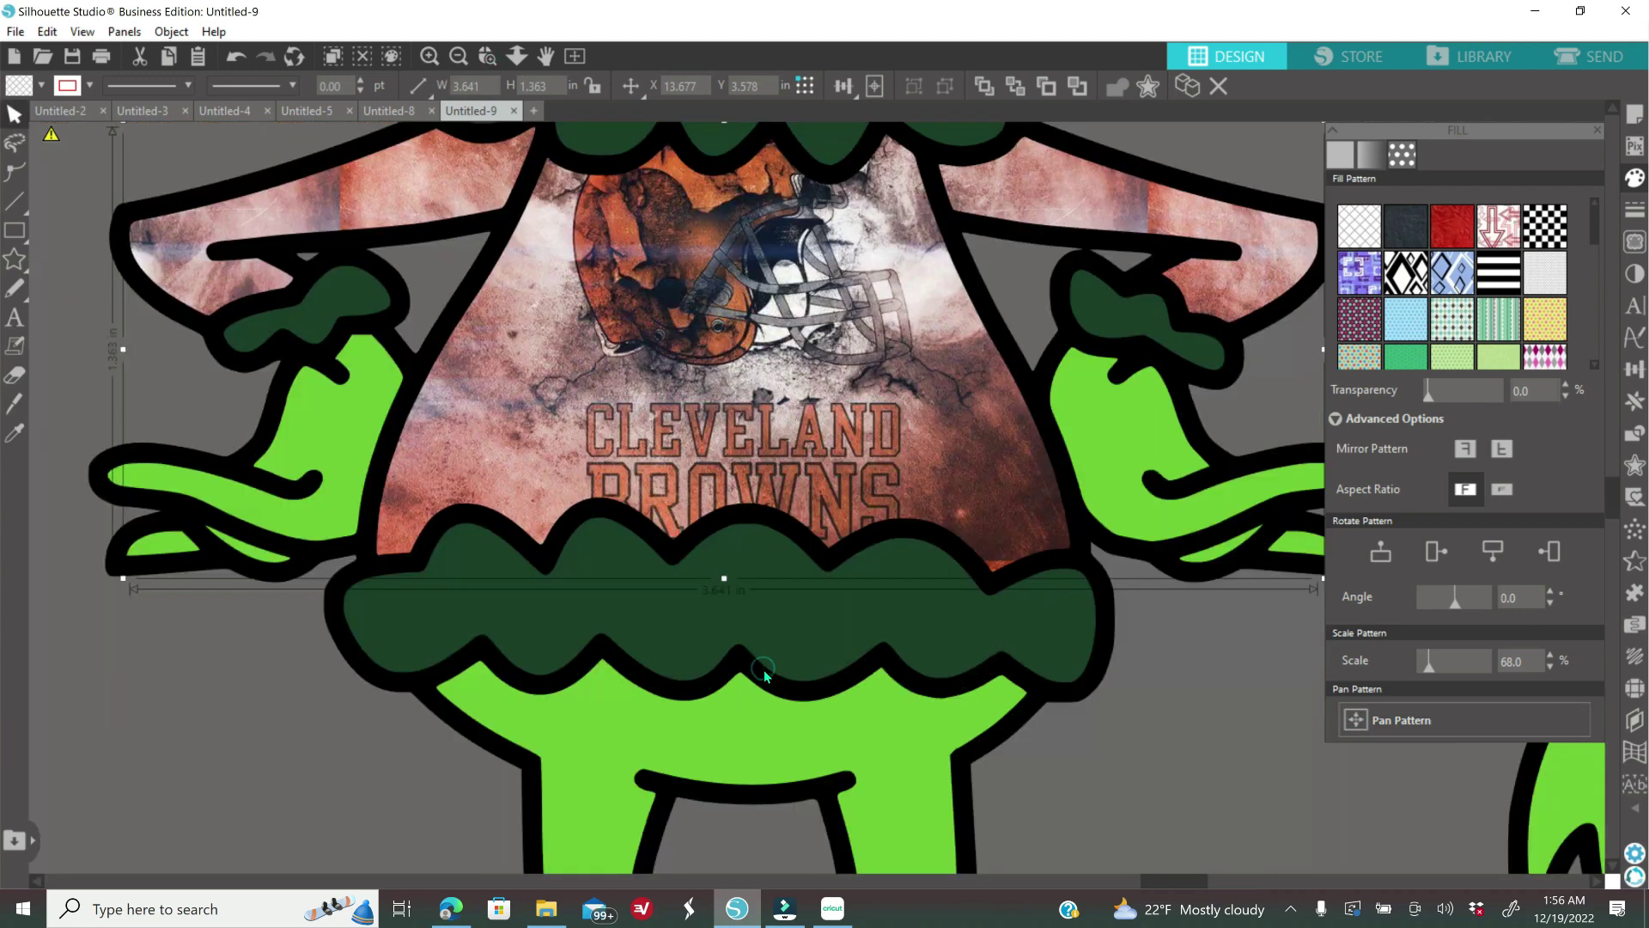
pyautogui.click(456, 59)
pyautogui.click(456, 59)
pyautogui.click(457, 59)
pyautogui.scroll(1, 482, 460)
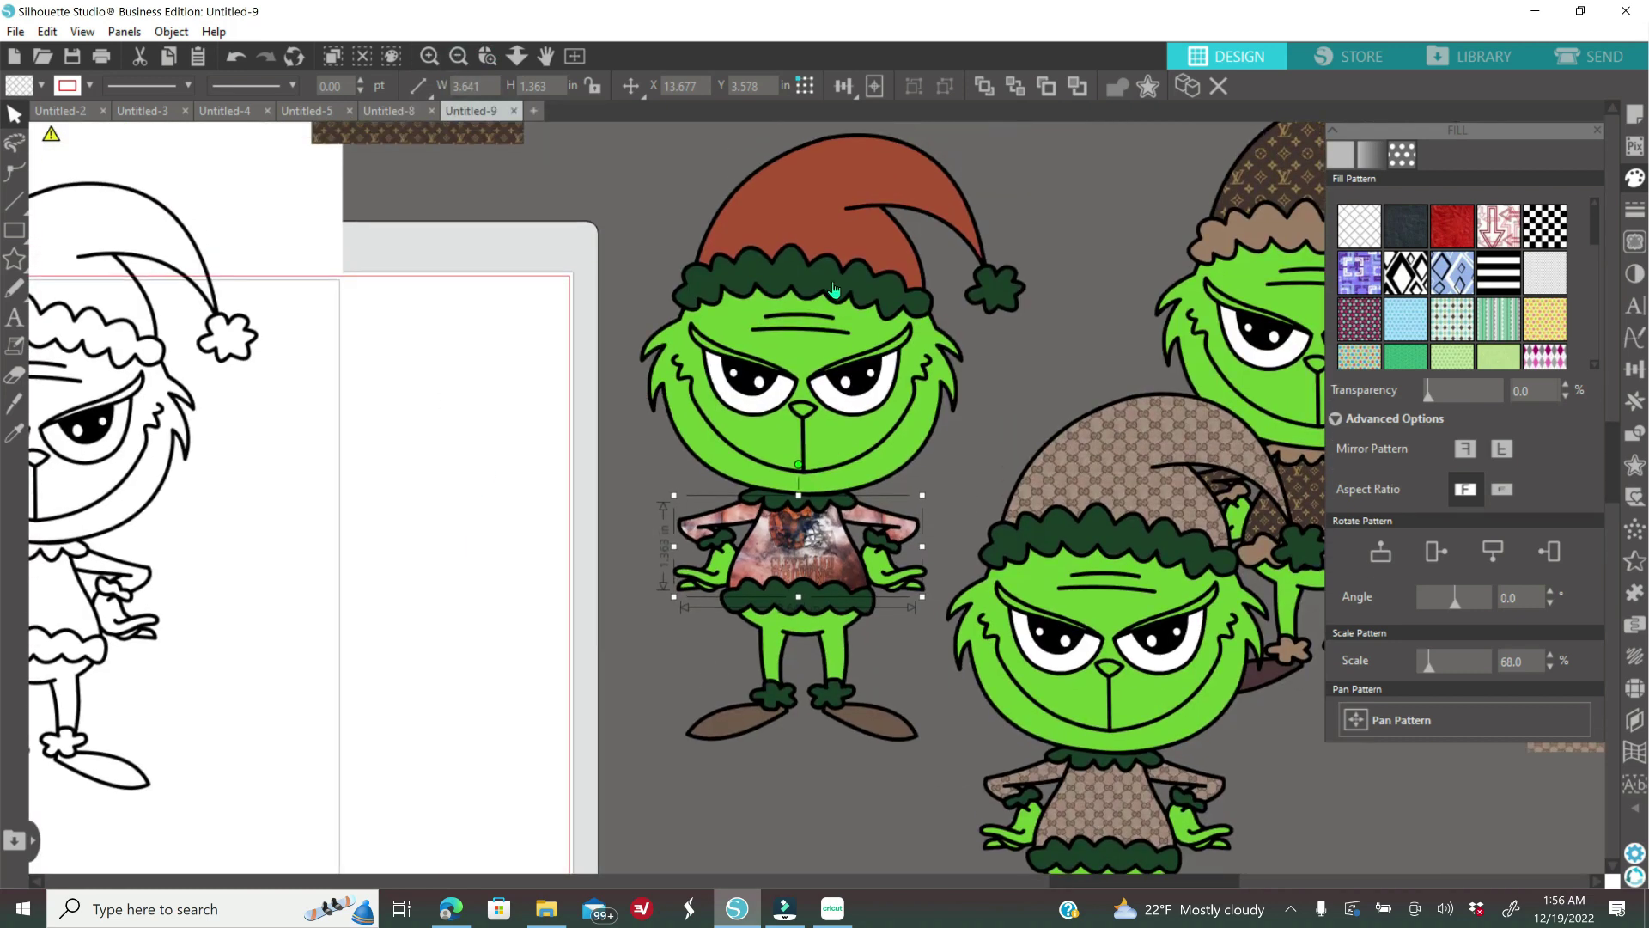
# - Switch to the browser, open the Cleveland Browns 2015 wallpaper with the orange helmet and copy the image
pyautogui.click(830, 281)
pyautogui.click(460, 917)
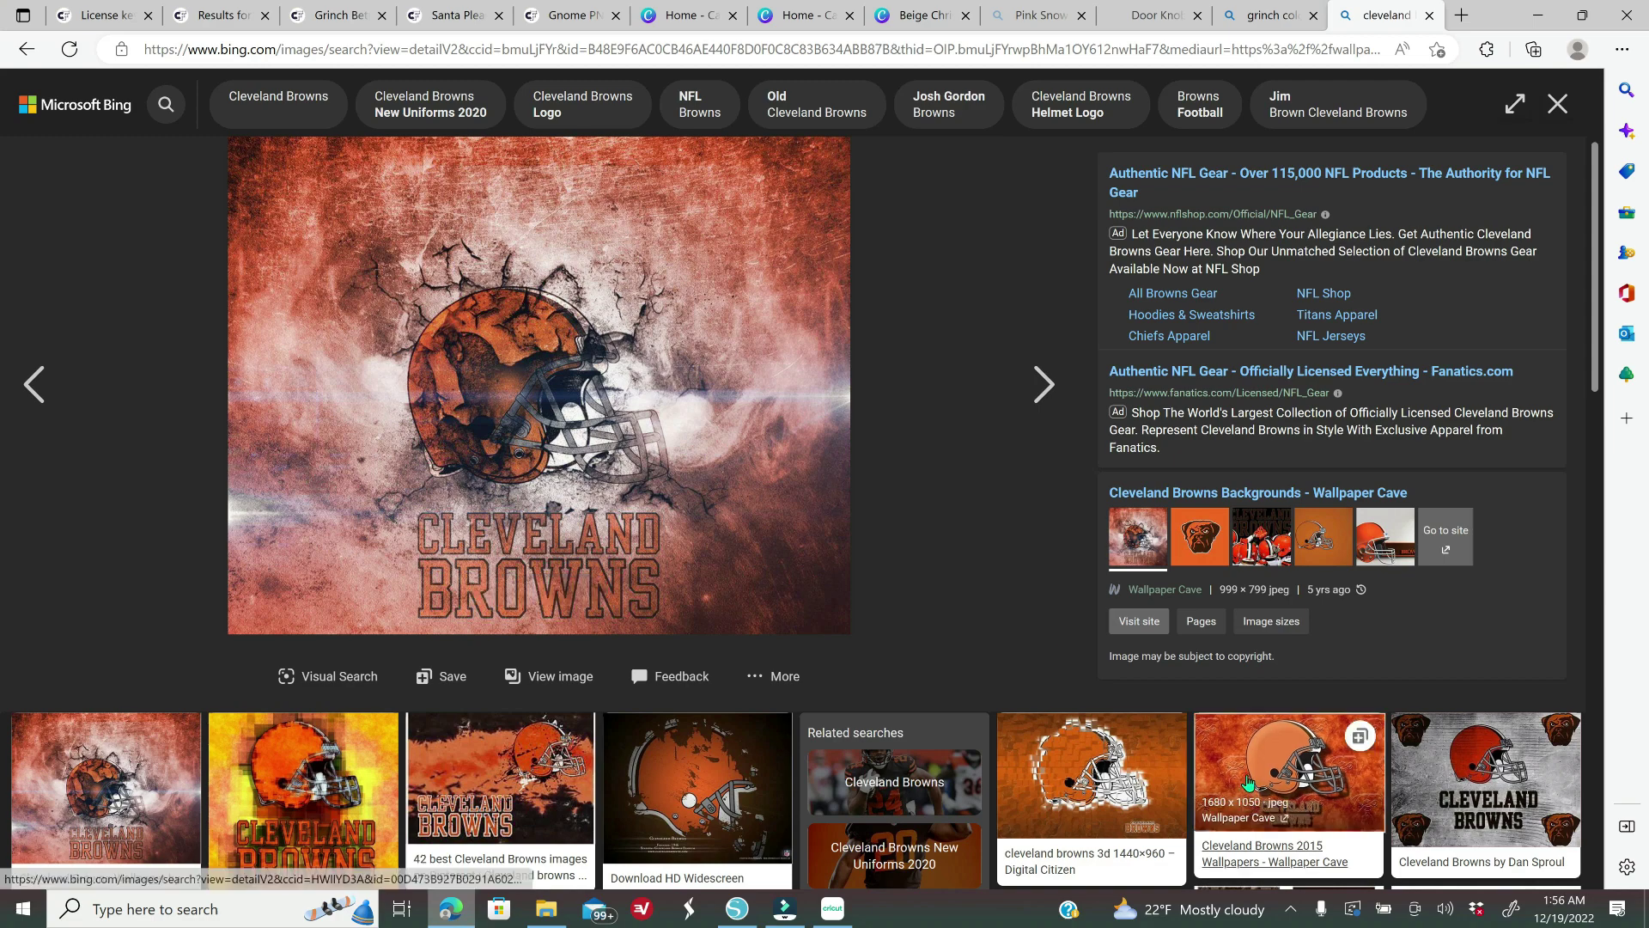
pyautogui.click(1280, 769)
pyautogui.rightClick(605, 358)
pyautogui.click(668, 441)
# - Return to Silhouette Studio, paste the orange helmet image and place it over the page beside the Browns Grinch
pyautogui.hotkey('alt', 'Tab')
pyautogui.rightClick(494, 526)
pyautogui.click(515, 479)
pyautogui.moveTo(557, 464); pyautogui.dragTo(233, 561)
pyautogui.moveTo(877, 342); pyautogui.dragTo(573, 529)
pyautogui.moveTo(454, 671); pyautogui.dragTo(482, 474)
# - Fill the Browns Grinch's hat with orange sampled from the helmet and its shoes with red sampled from the helmet image
pyautogui.click(811, 234)
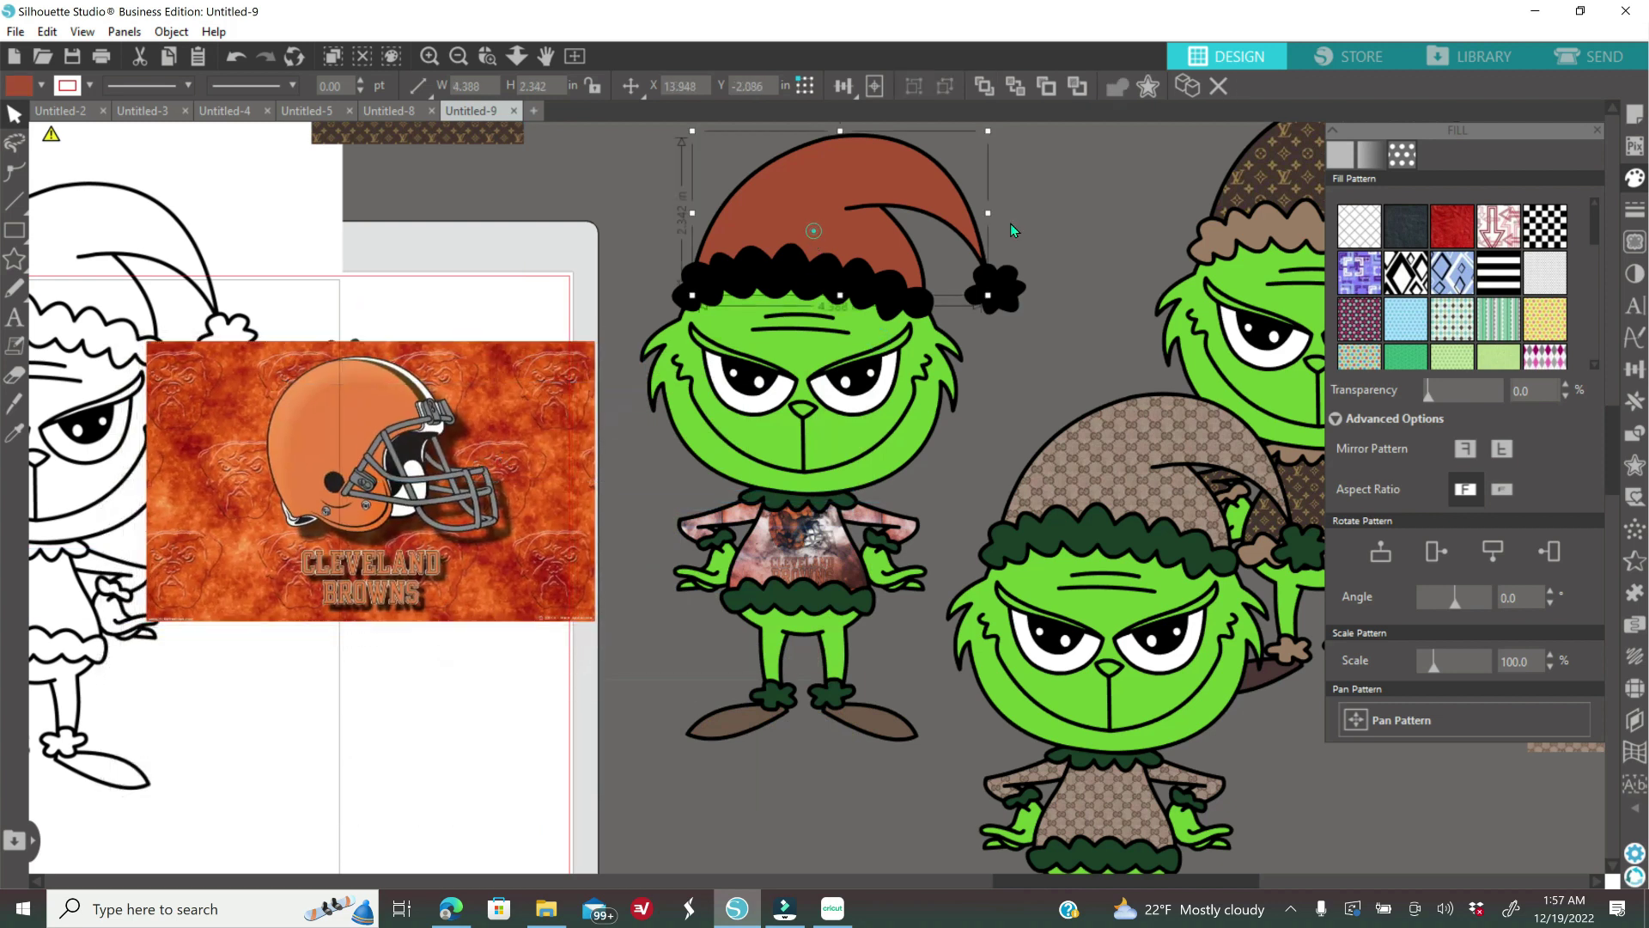
pyautogui.click(365, 399)
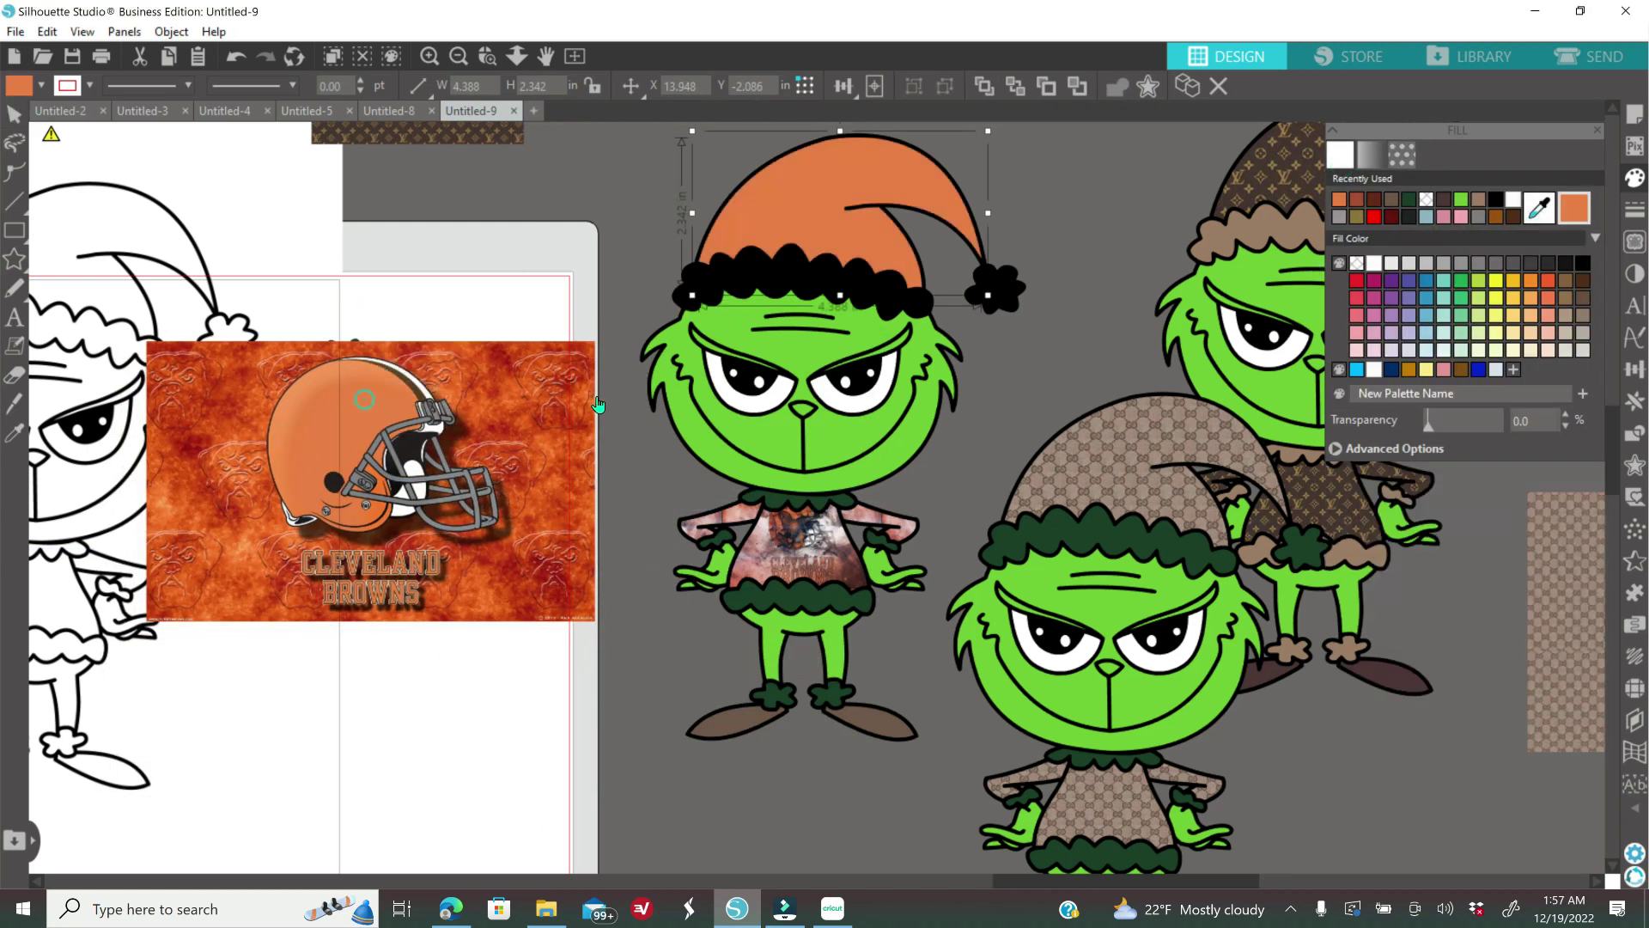
pyautogui.click(745, 732)
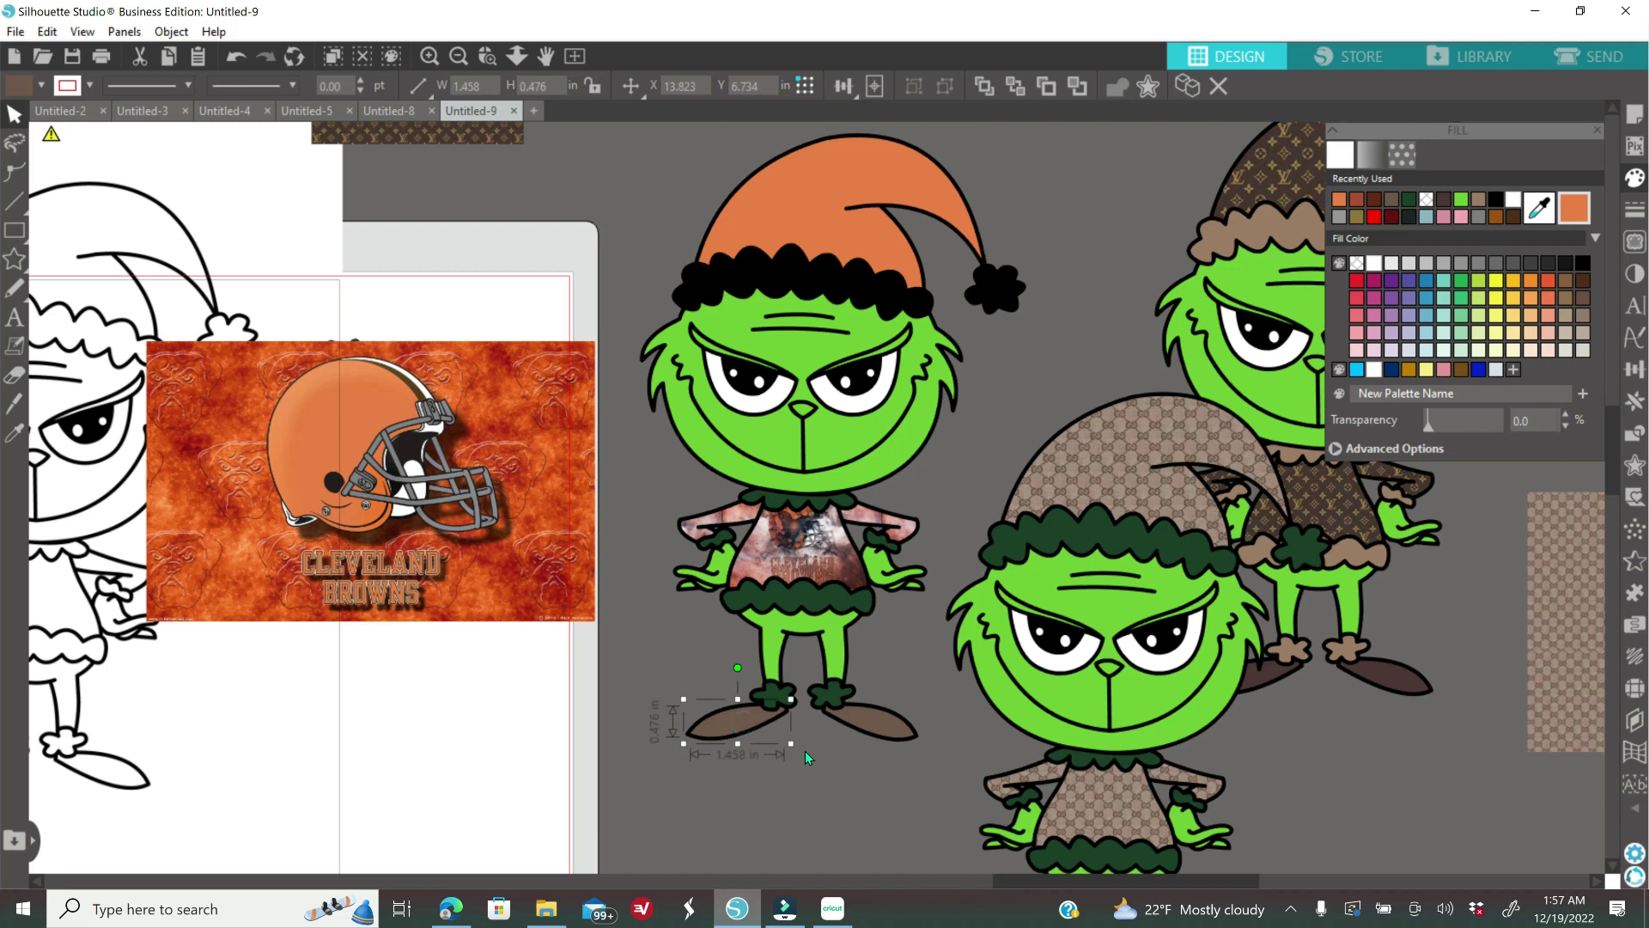
pyautogui.click(494, 371)
pyautogui.click(855, 366)
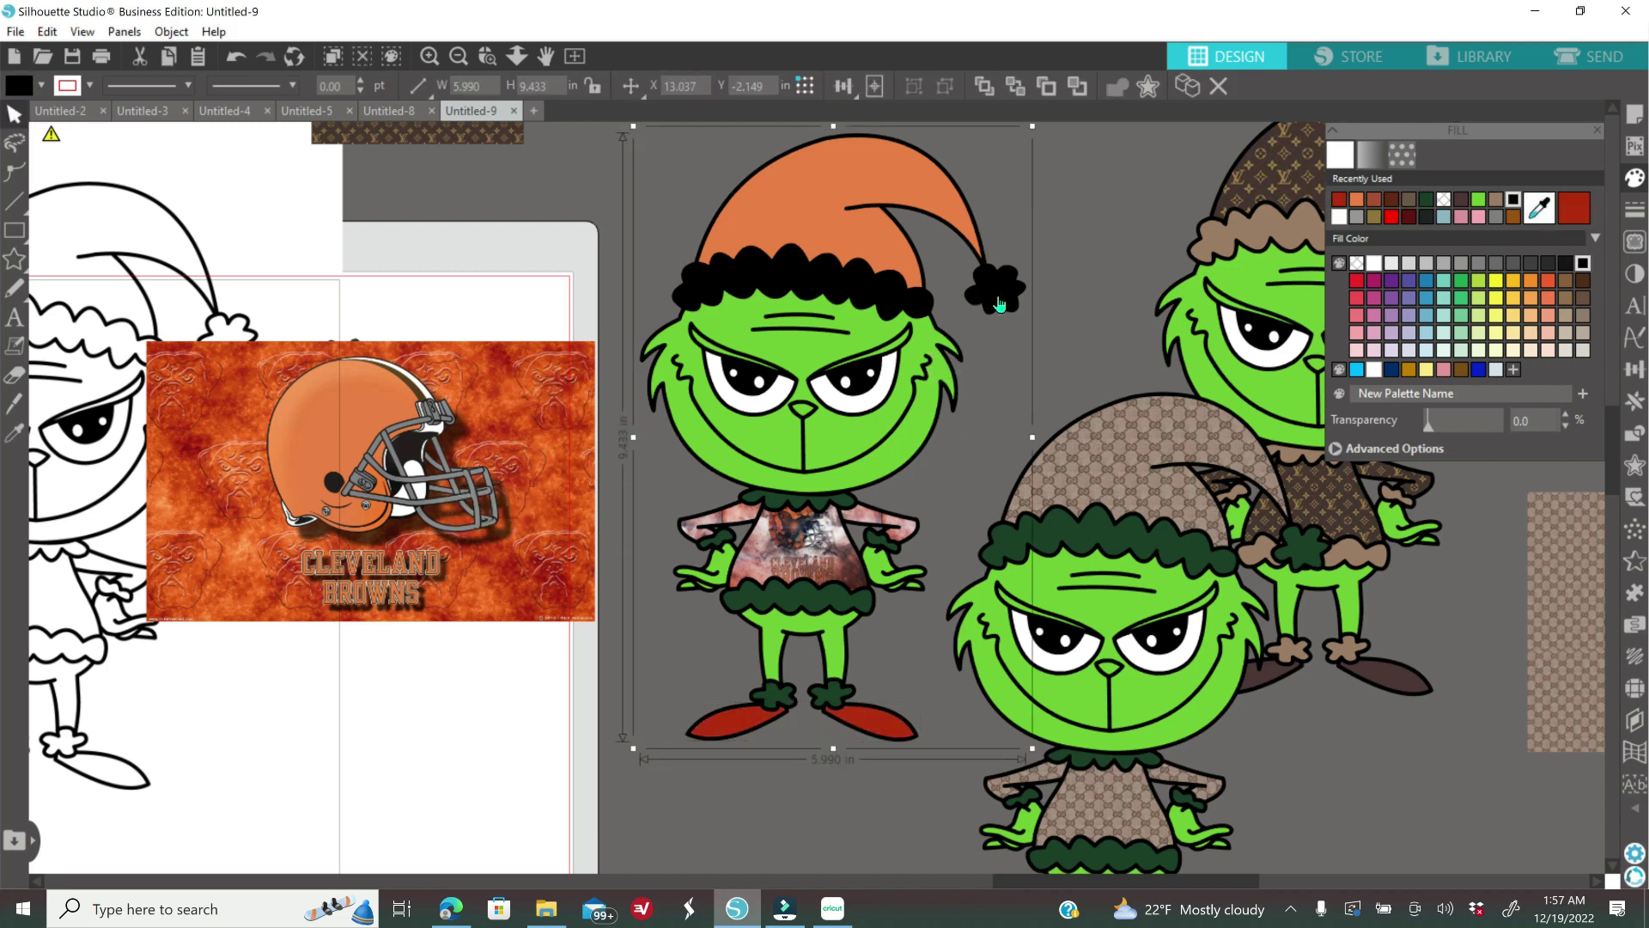
pyautogui.rightClick(892, 288)
pyautogui.click(939, 692)
pyautogui.moveTo(871, 295); pyautogui.dragTo(918, 444)
pyautogui.click(241, 53)
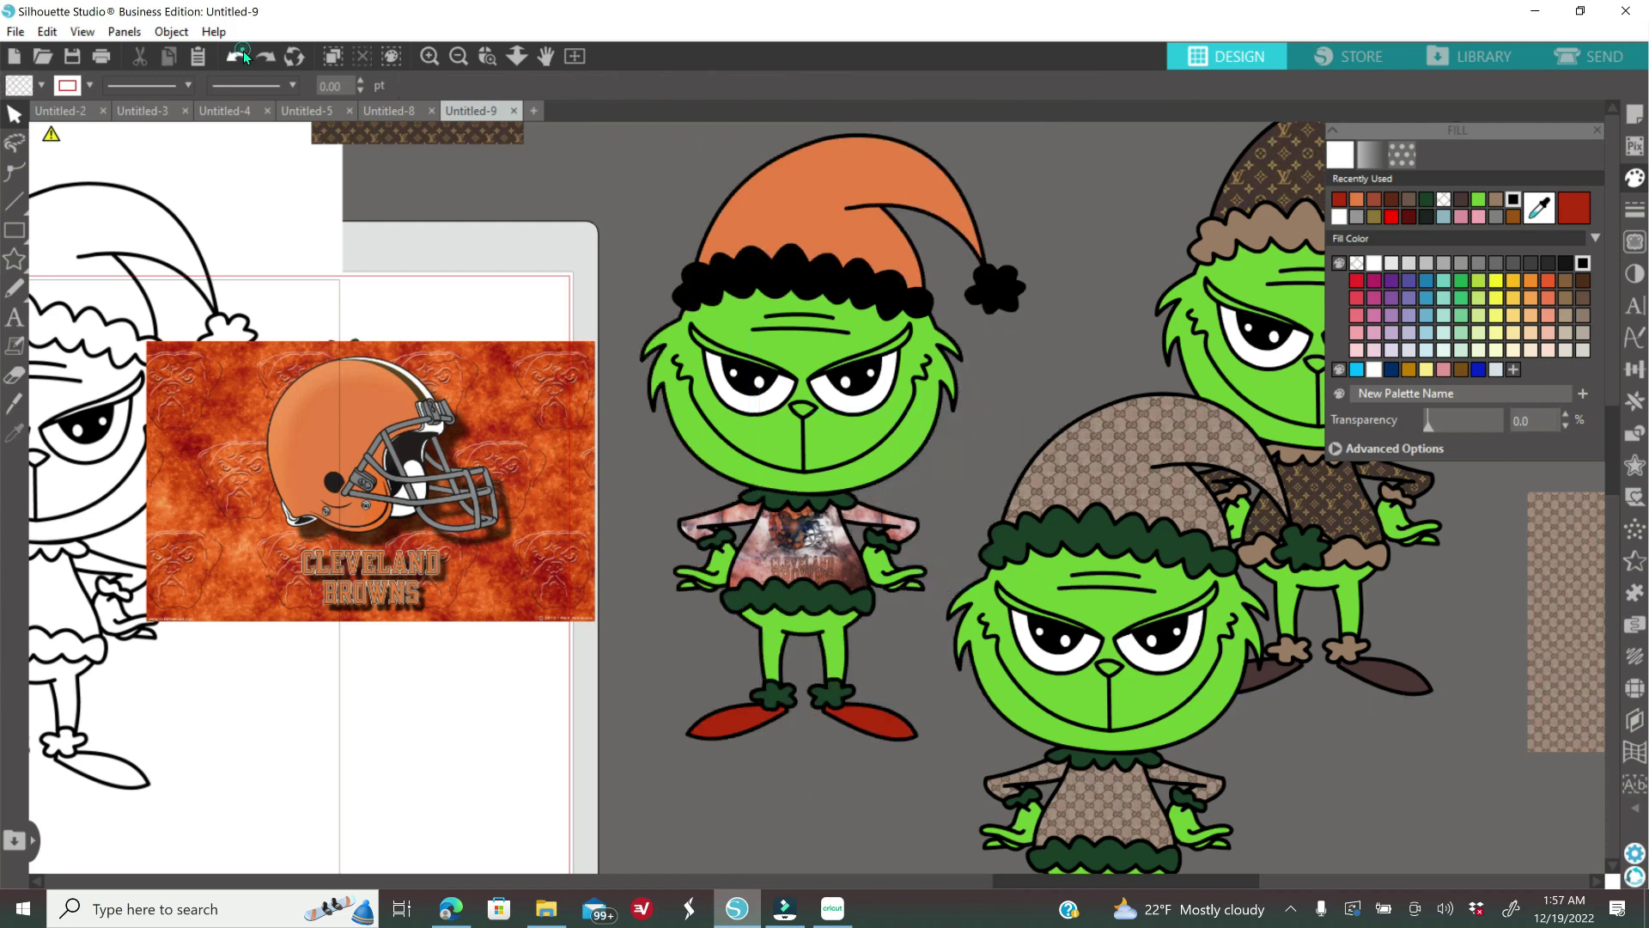
pyautogui.rightClick(1057, 547)
pyautogui.click(1127, 560)
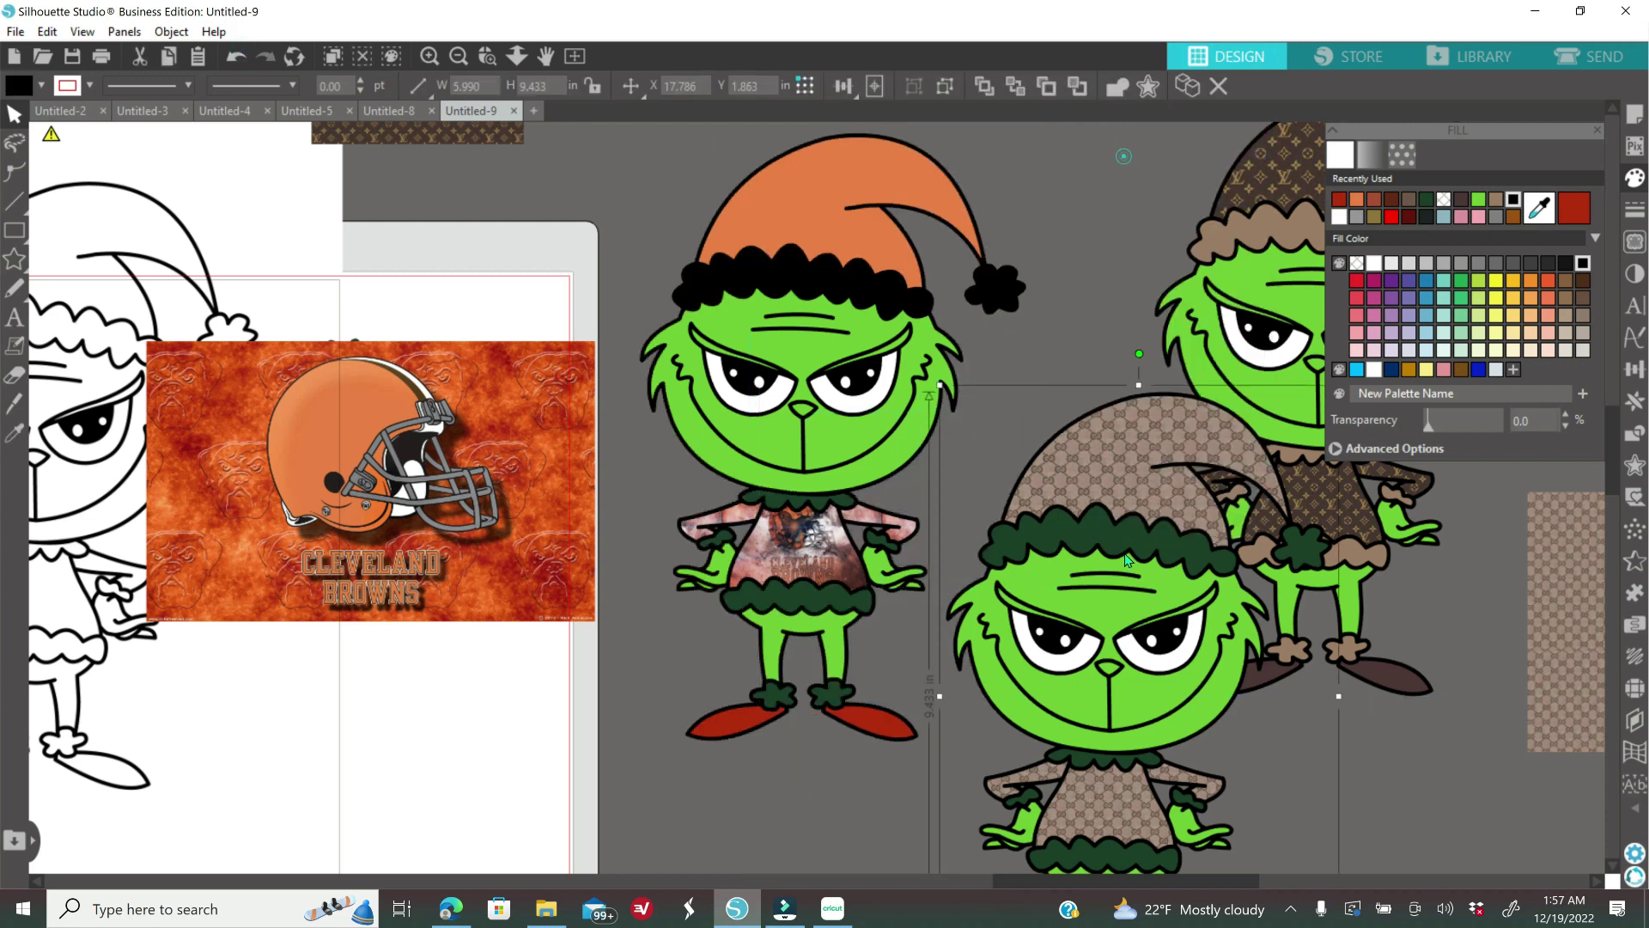
pyautogui.moveTo(1127, 560); pyautogui.dragTo(418, 548)
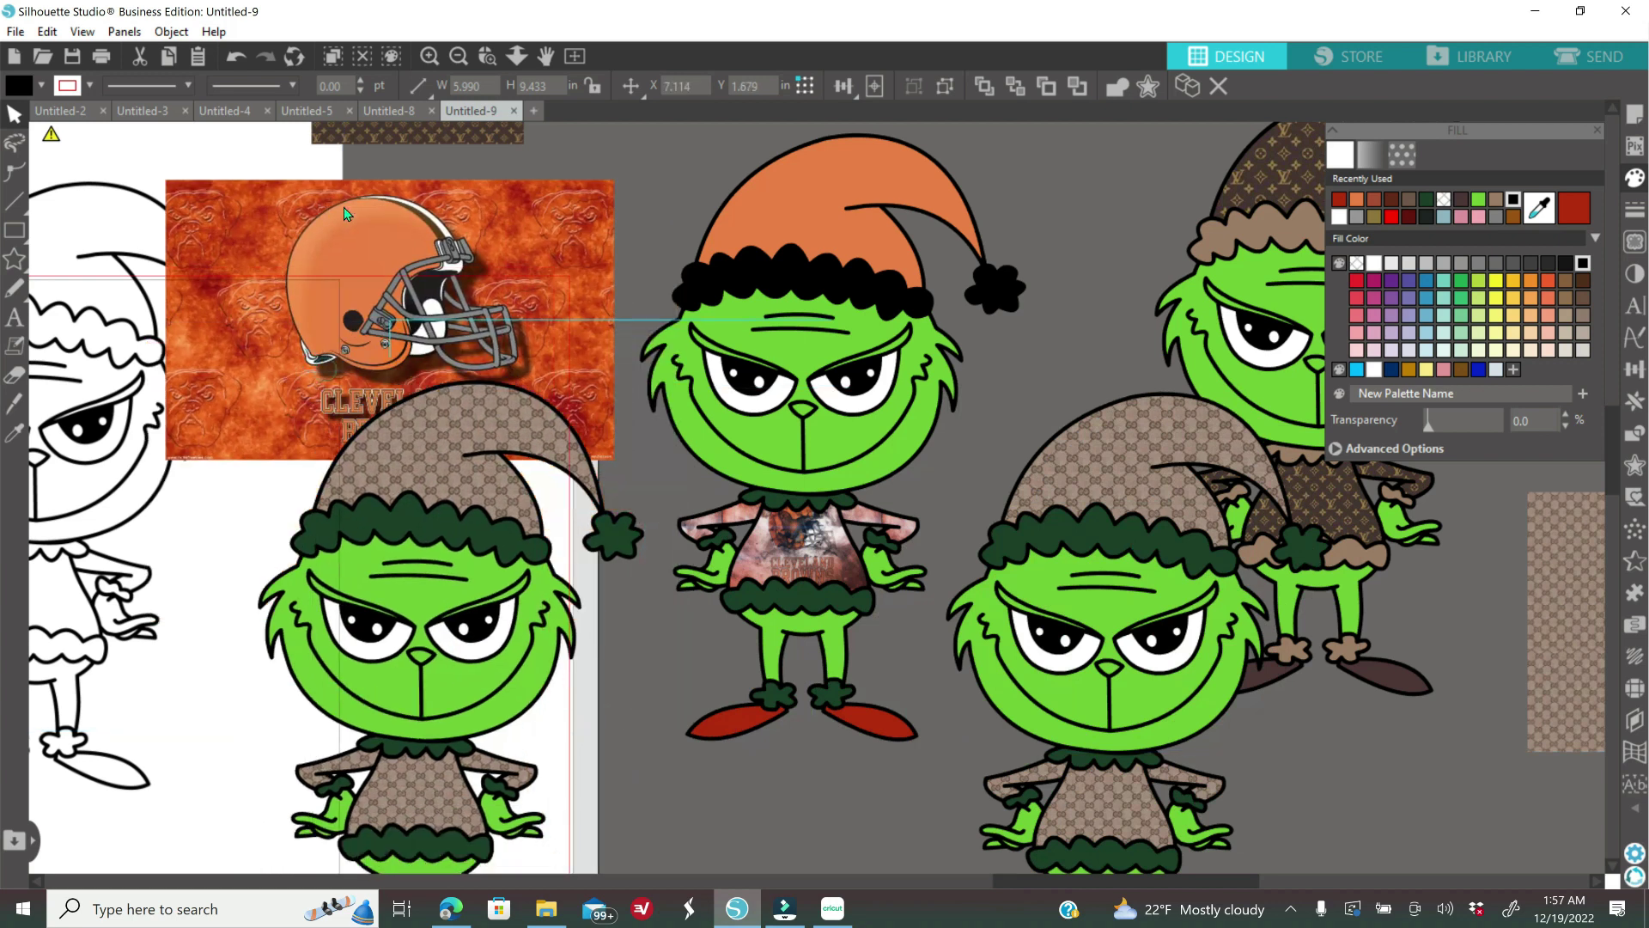
pyautogui.moveTo(344, 213); pyautogui.dragTo(44, 192)
pyautogui.click(464, 598)
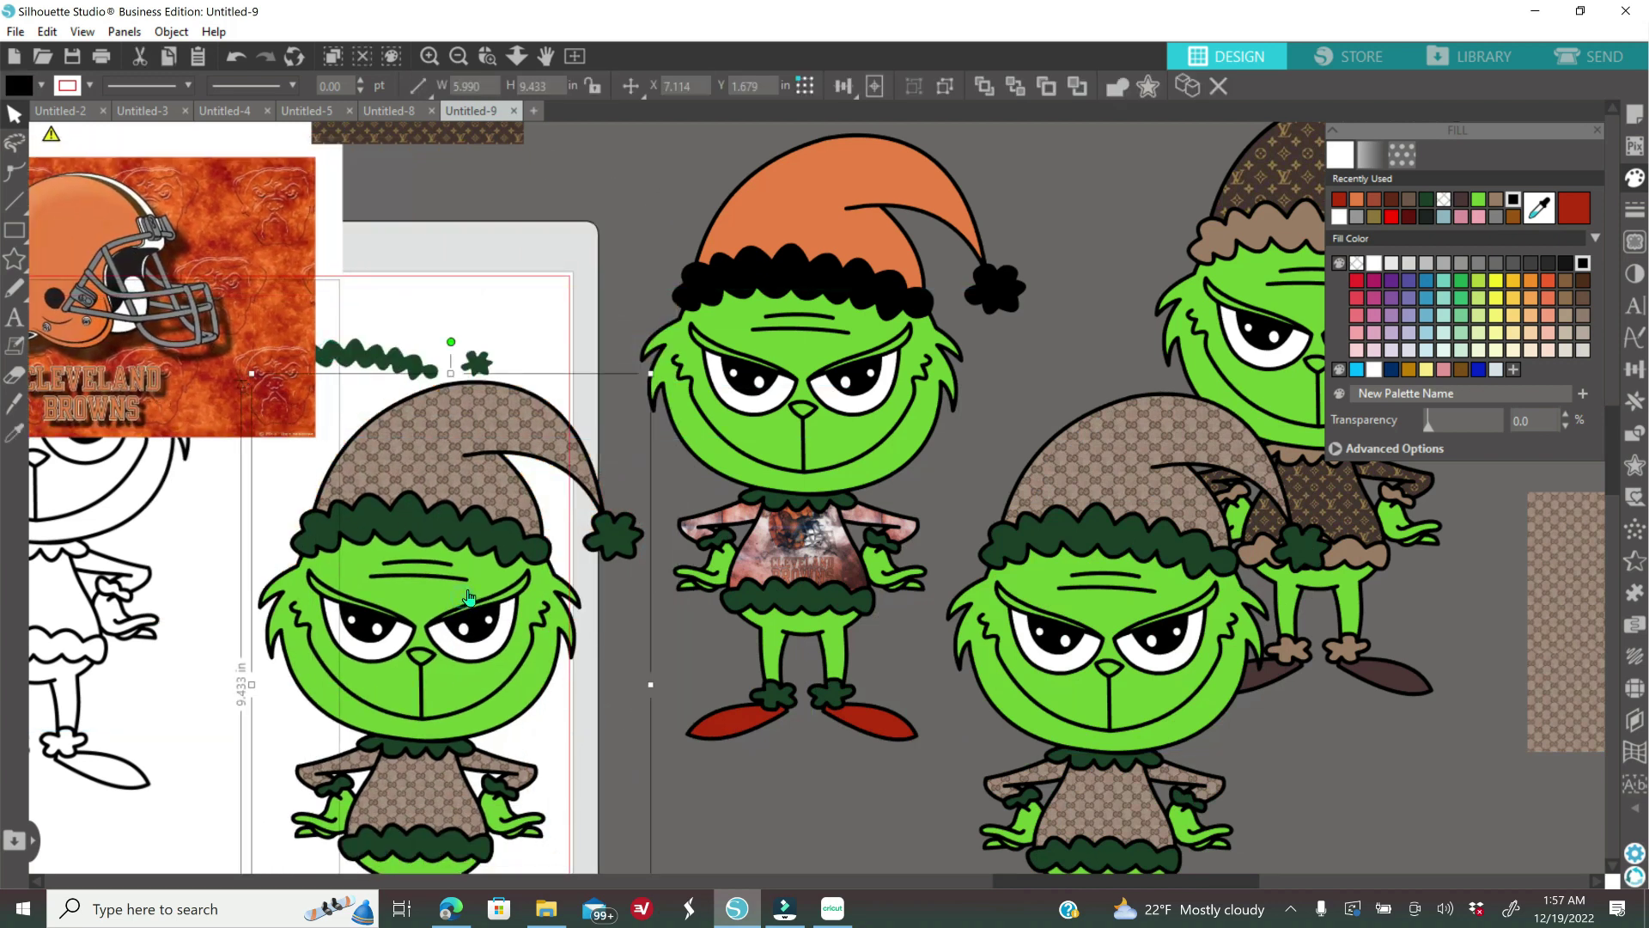
pyautogui.press('Delete')
# - Delete the stray green trim and restore the Browns Grinch's hat trim using the green trim from a duplicate of the Gucci Grinch
pyautogui.moveTo(394, 362); pyautogui.dragTo(532, 383)
pyautogui.press('Delete')
pyautogui.rightClick(1040, 554)
pyautogui.click(1105, 179)
pyautogui.moveTo(1203, 602); pyautogui.dragTo(902, 303)
pyautogui.rightClick(409, 507)
pyautogui.click(472, 673)
pyautogui.click(650, 641)
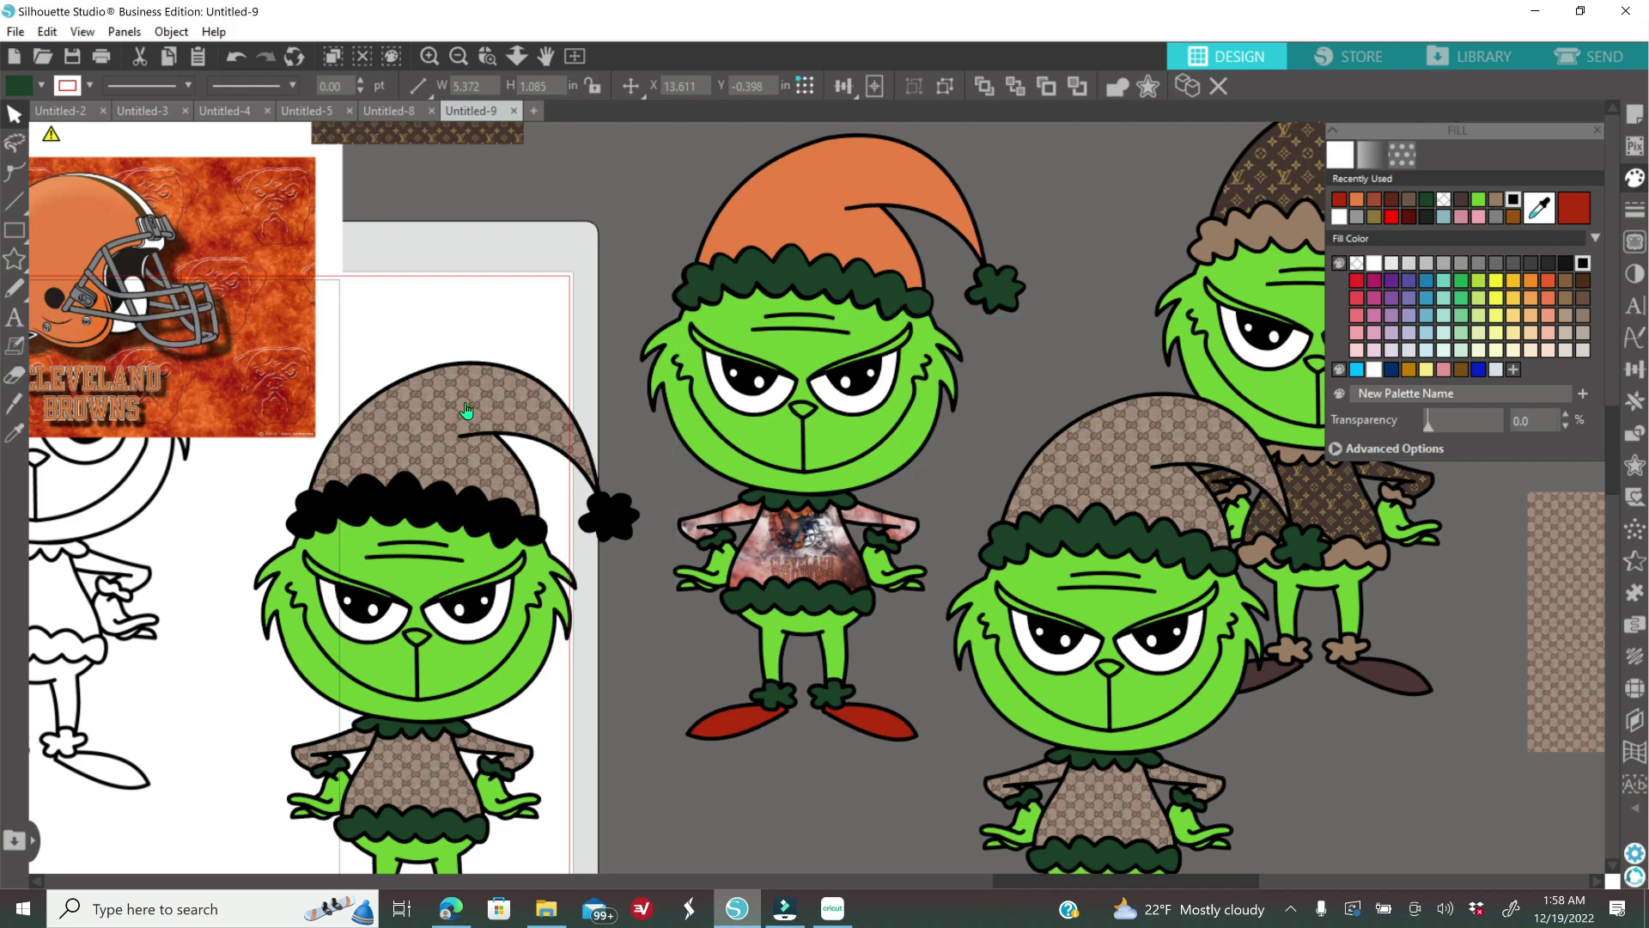
# - Delete the leftover Gucci Grinch copy and the coloring-page outline, and move the helmet image onto the empty page
pyautogui.moveTo(249, 343); pyautogui.dragTo(644, 664)
pyautogui.press('Delete')
pyautogui.moveTo(262, 633); pyautogui.dragTo(499, 774)
pyautogui.press('Delete')
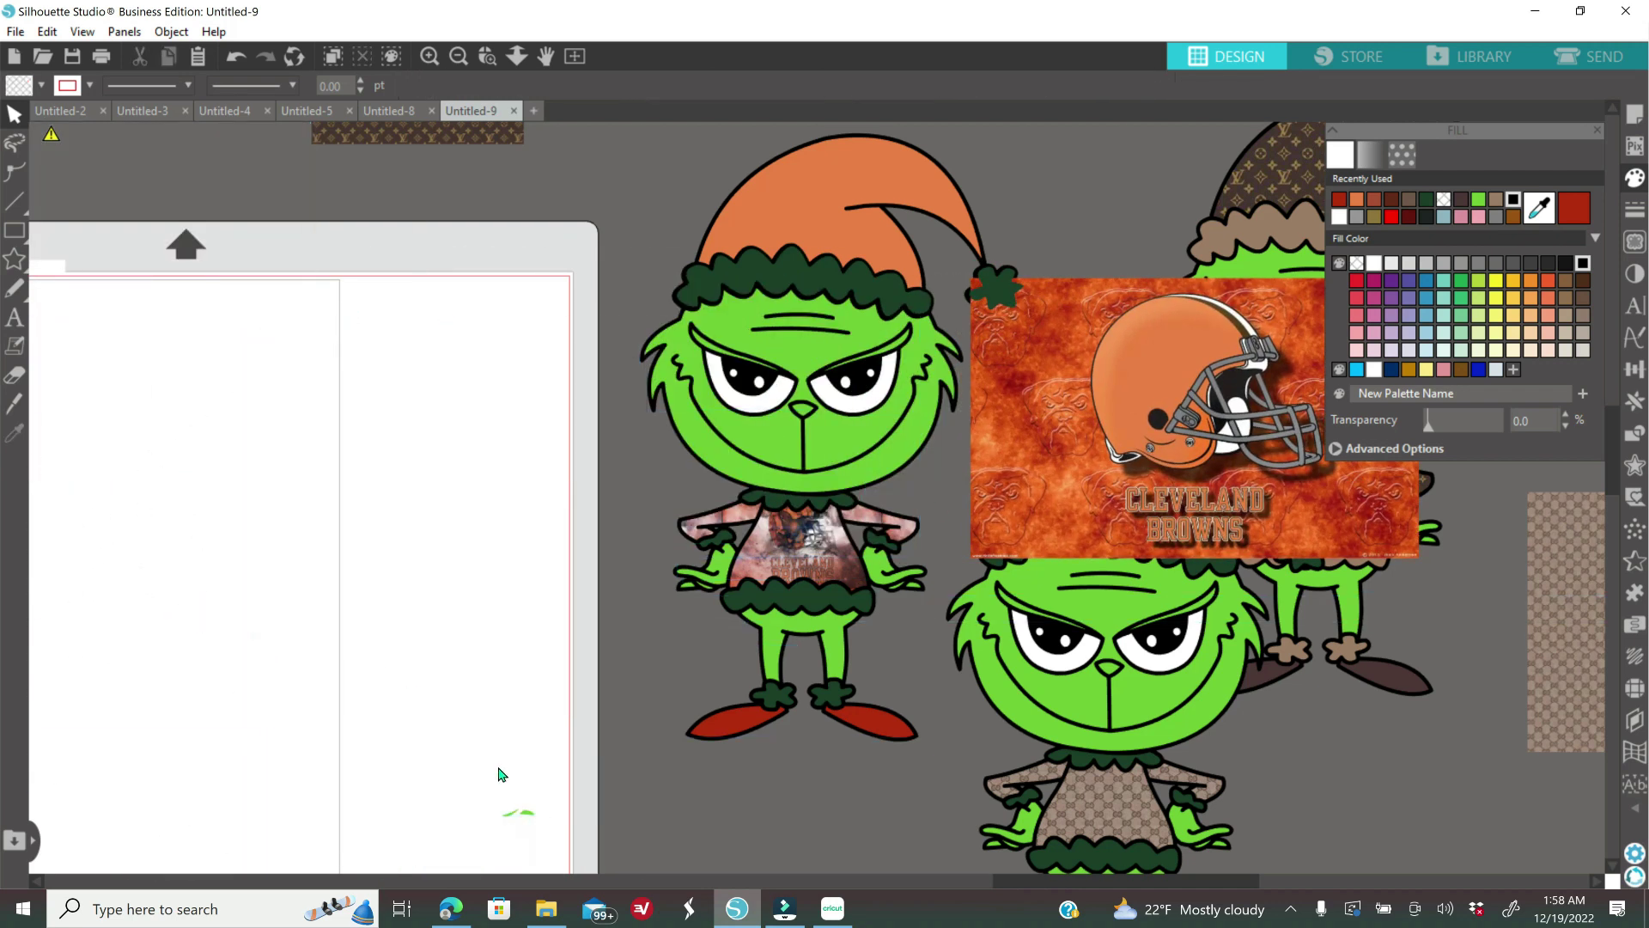
pyautogui.scroll(-2, 502, 774)
pyautogui.moveTo(274, 658); pyautogui.dragTo(528, 773)
pyautogui.press('Delete')
pyautogui.moveTo(1107, 354); pyautogui.dragTo(499, 527)
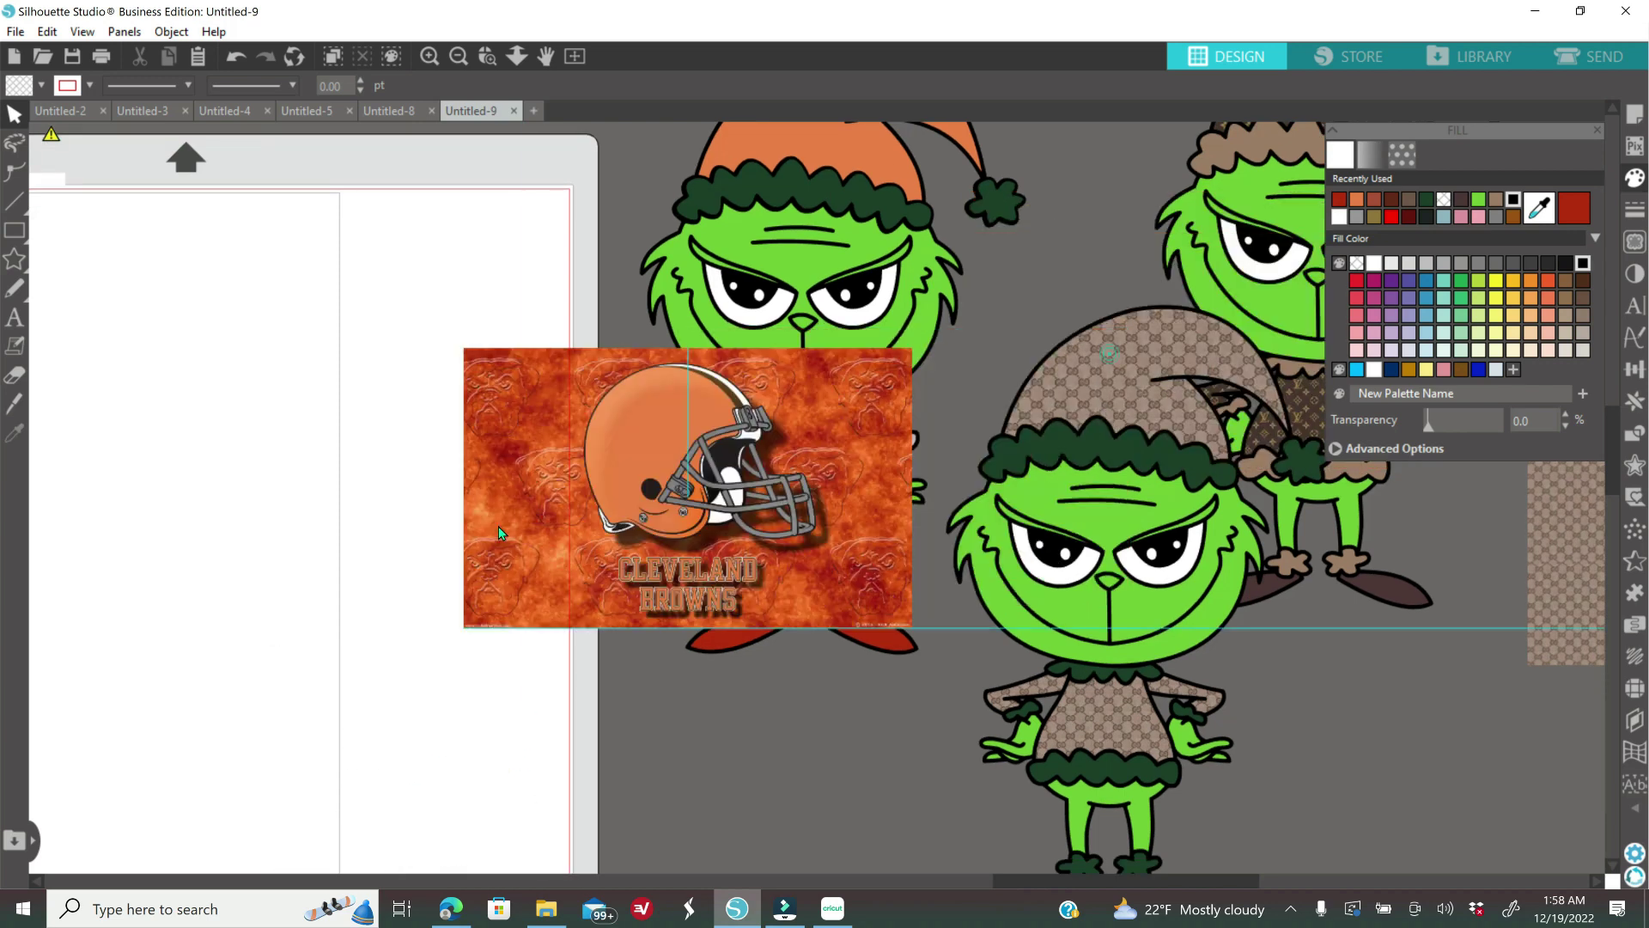
pyautogui.scroll(2, 615, 590)
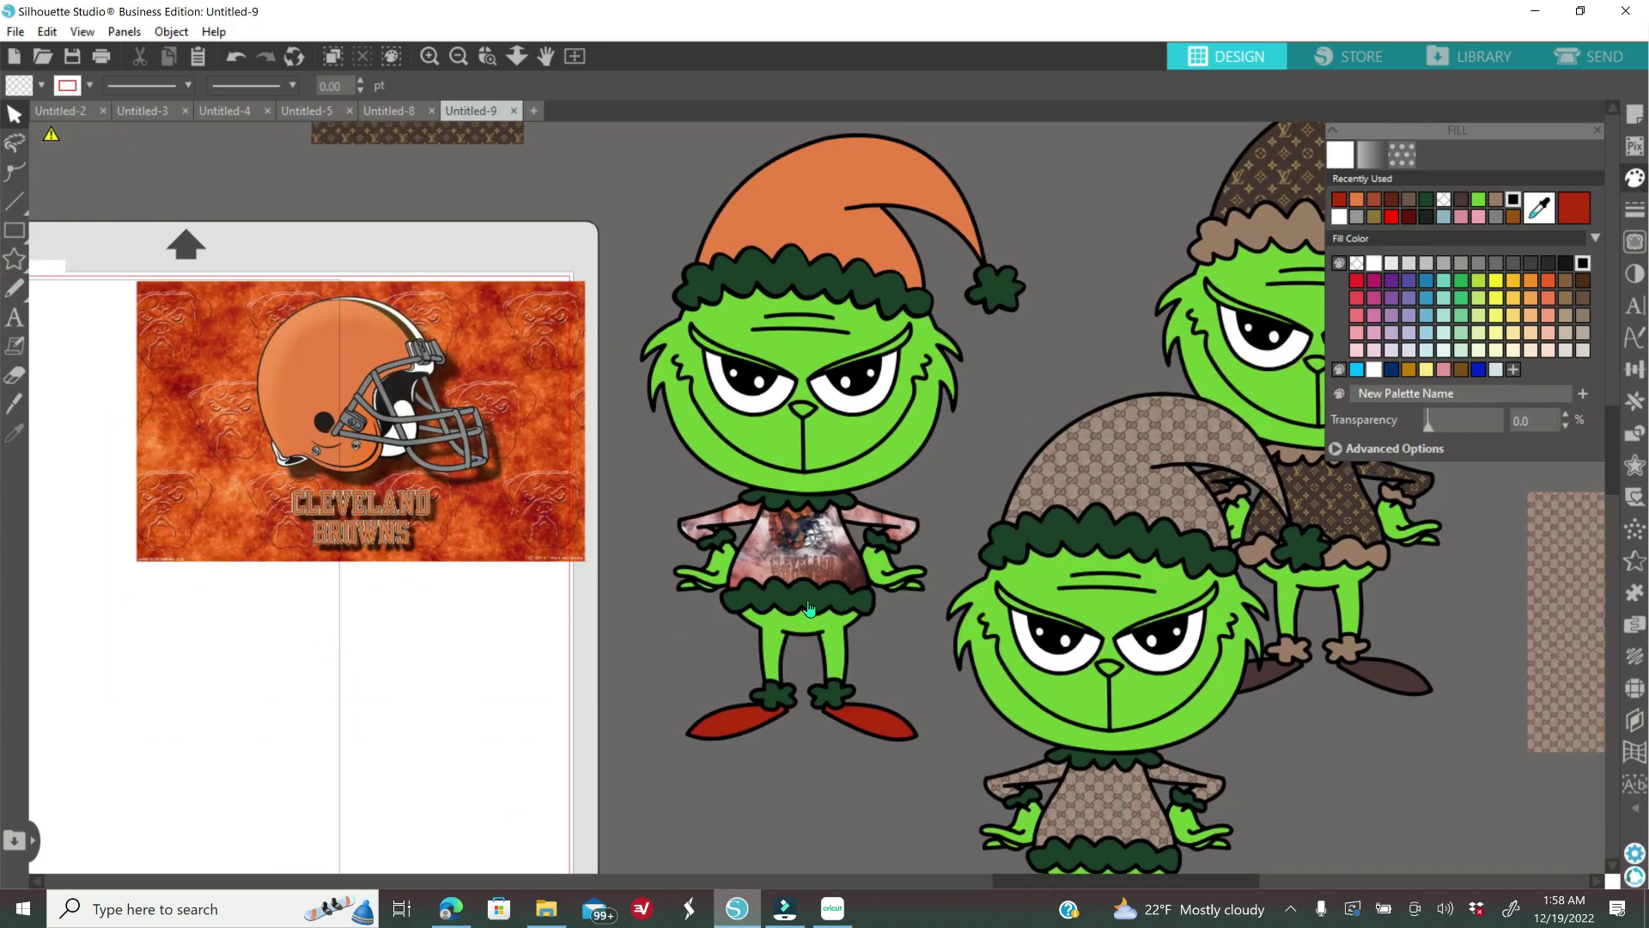
# - Fill the Browns Grinch's hat, shirt and ankle trim with a dark reddish brown sampled from the helmet image's lettering
pyautogui.click(808, 608)
pyautogui.keyDown('shift'); pyautogui.click(779, 704); pyautogui.keyUp('shift')
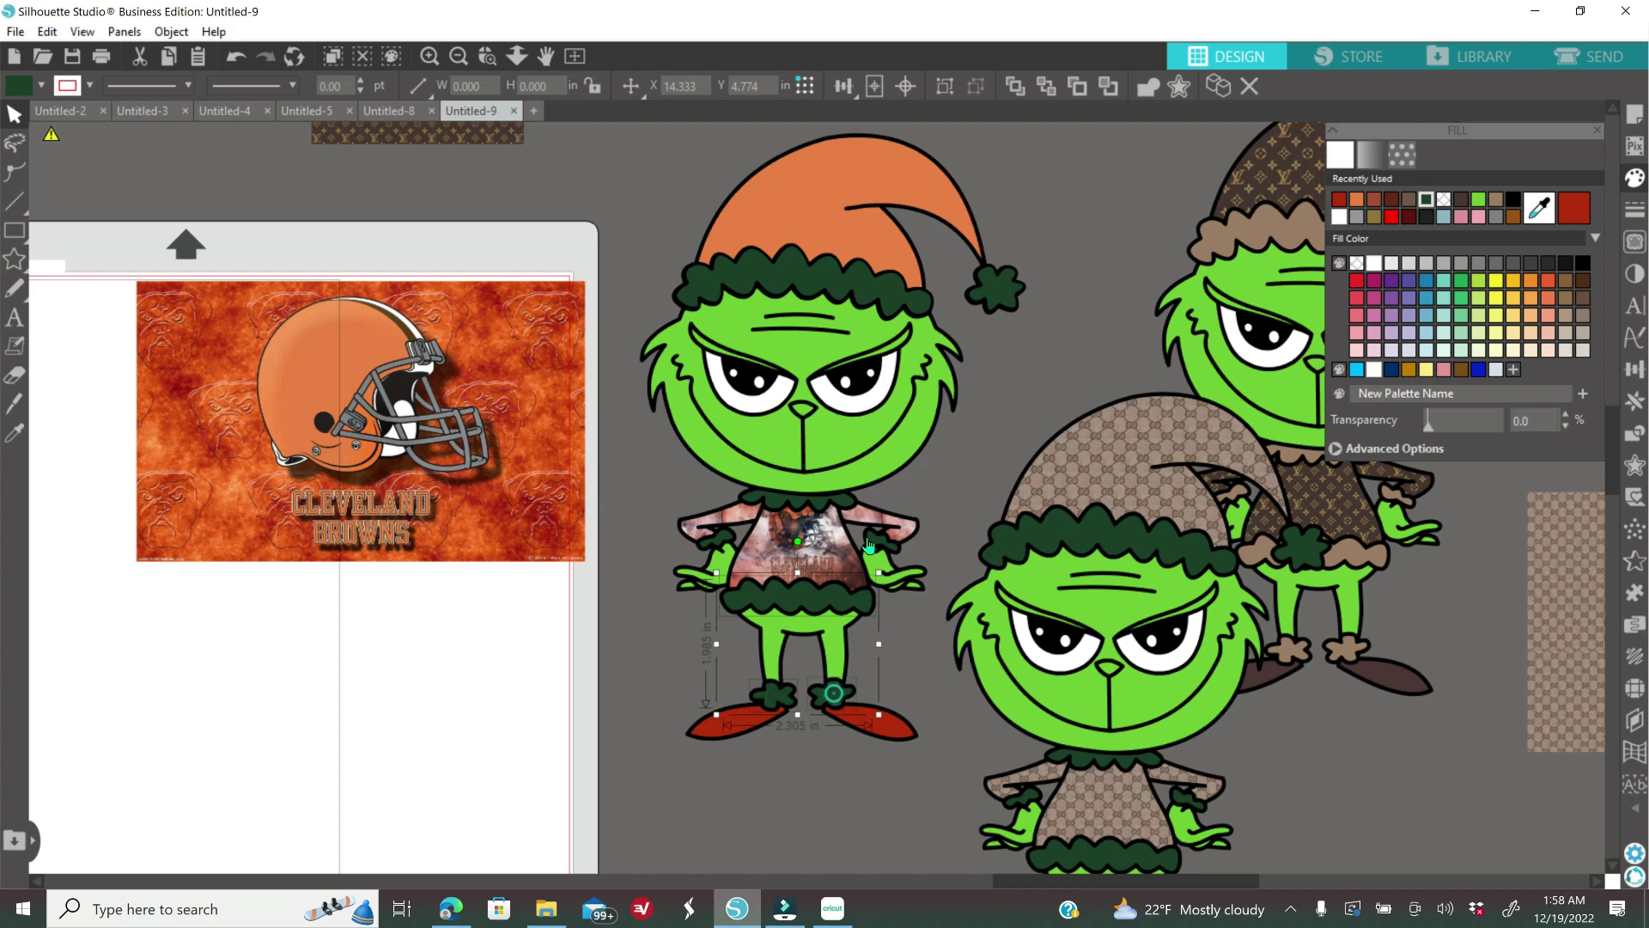
pyautogui.keyDown('shift'); pyautogui.click(826, 276); pyautogui.keyUp('shift')
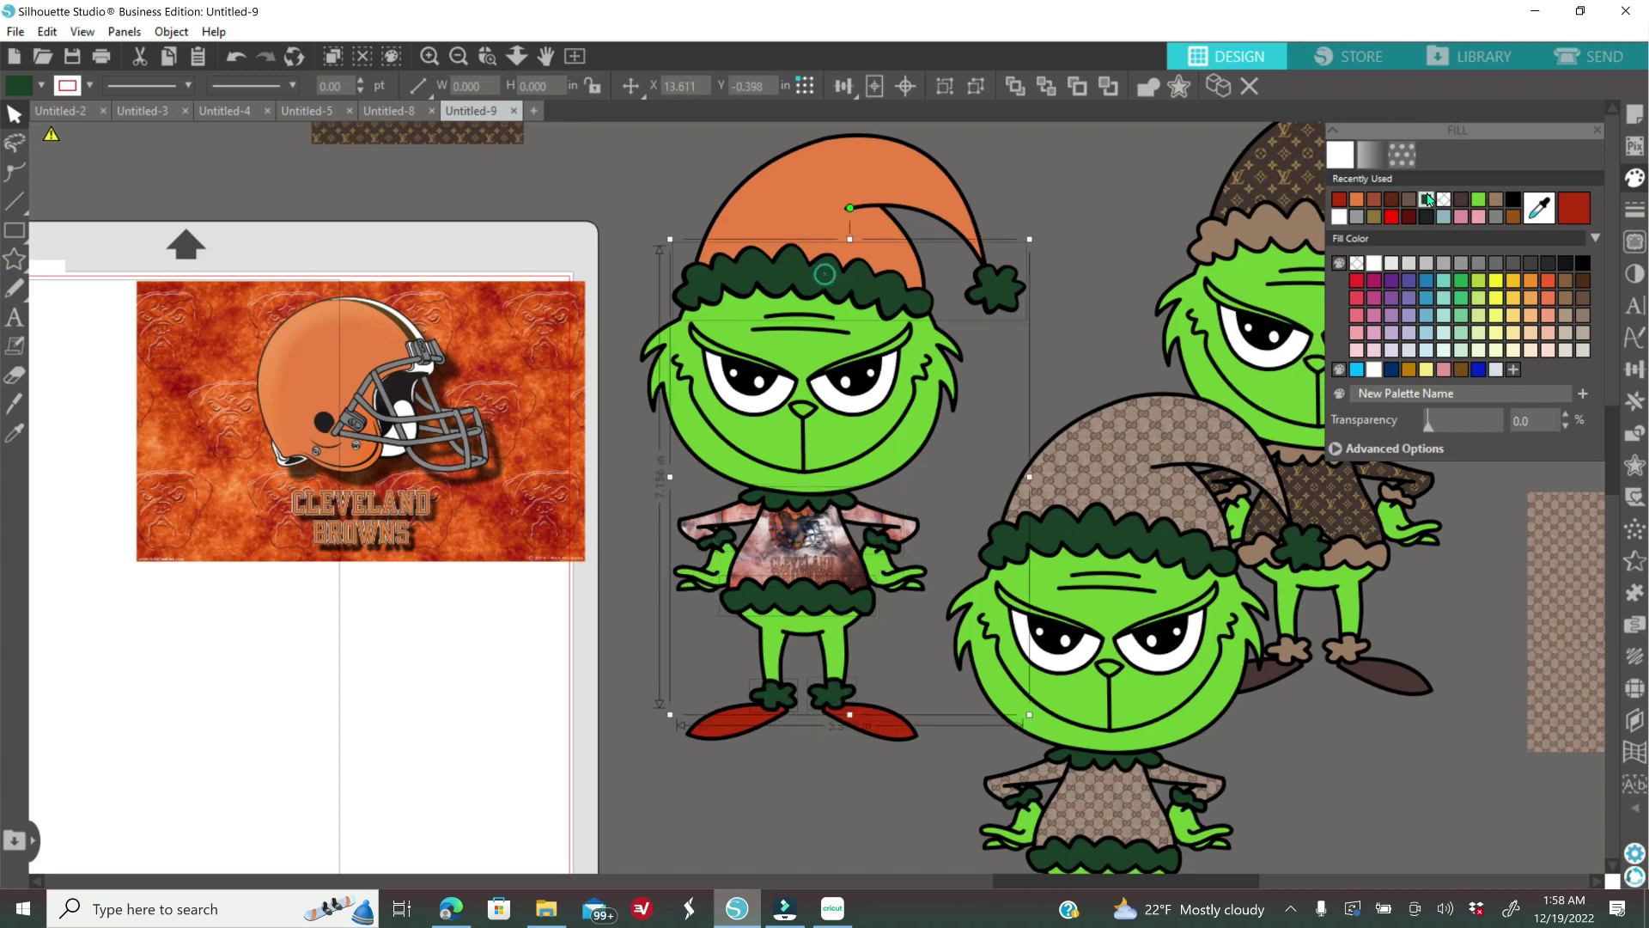
pyautogui.click(548, 347)
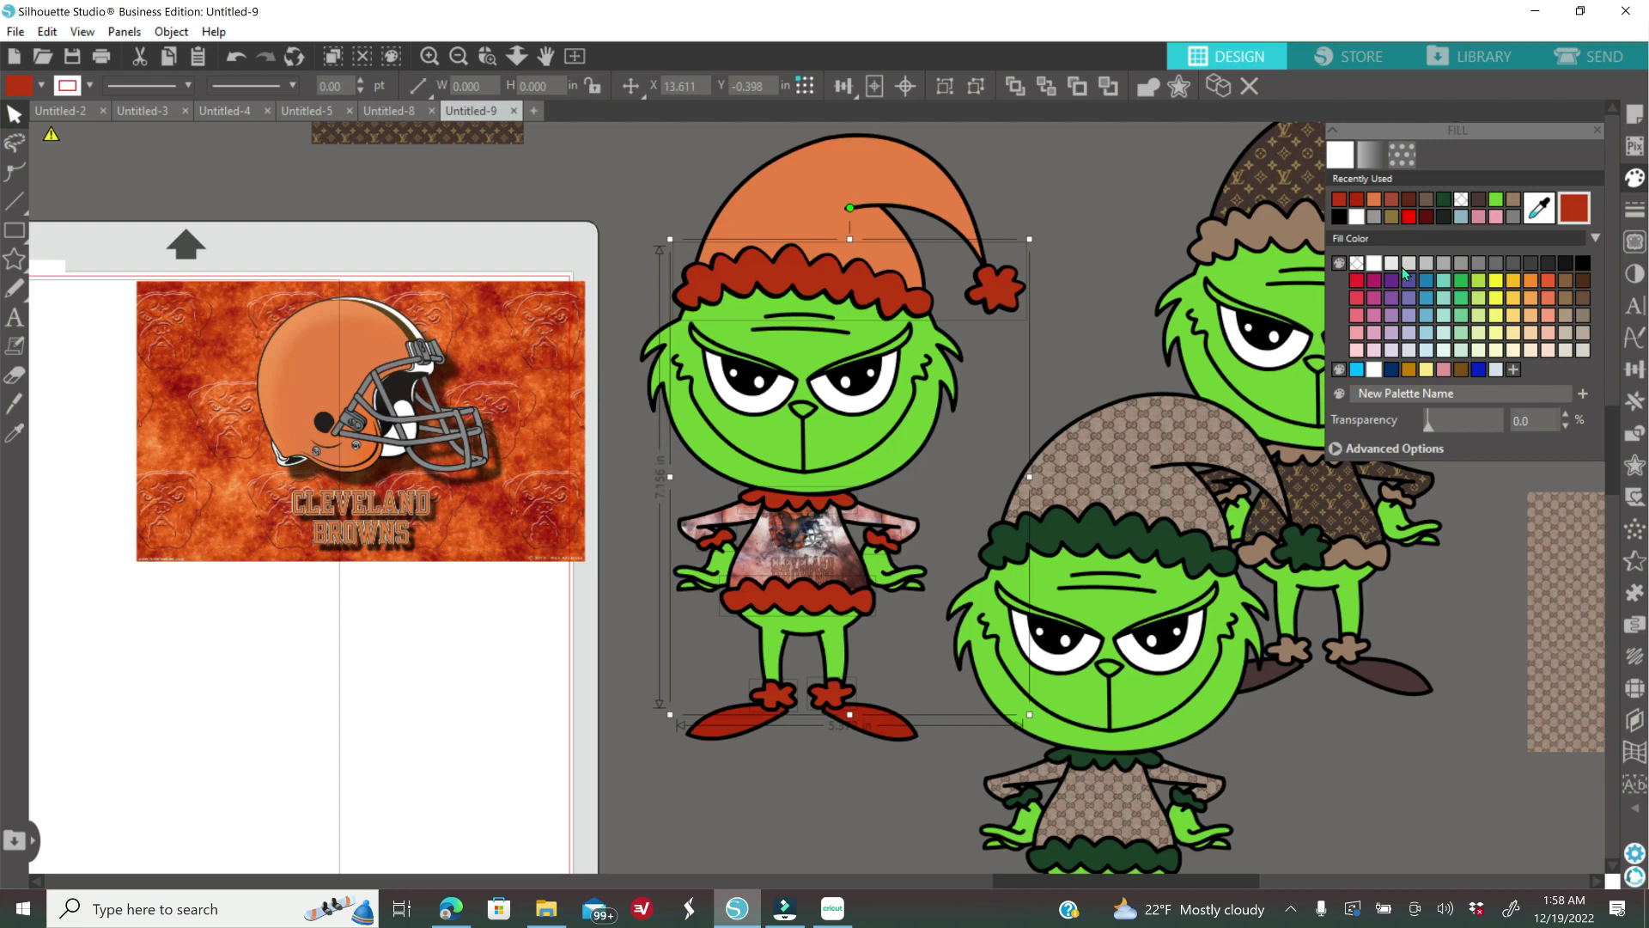
pyautogui.click(432, 514)
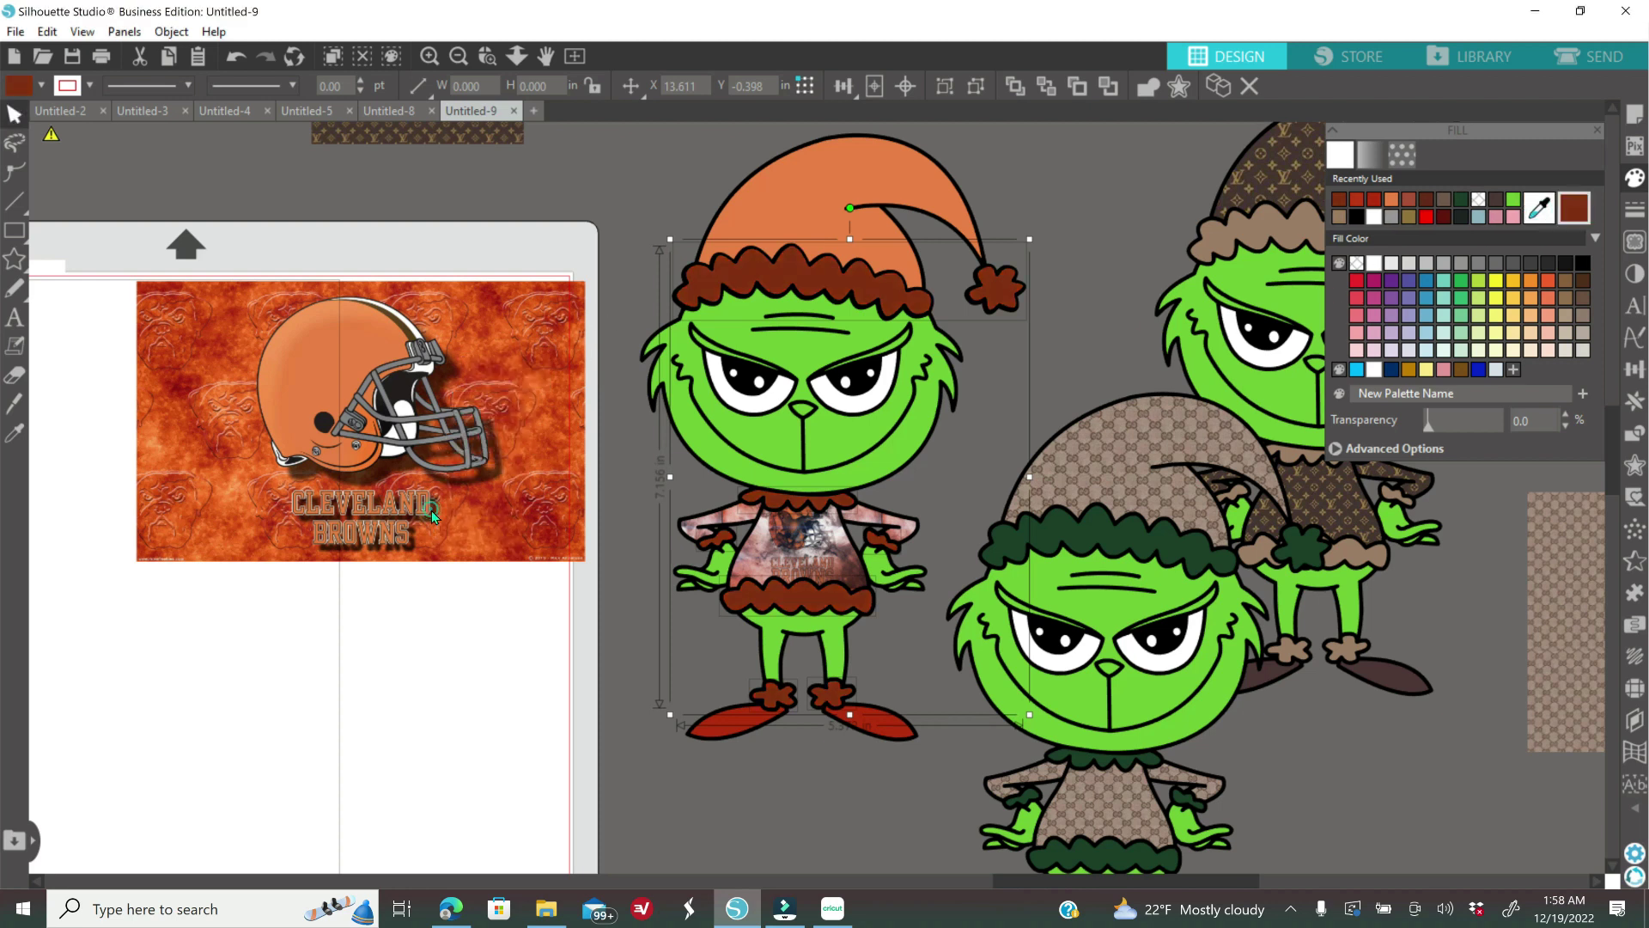
# - Refill the Browns Grinch's hat with a dark red sampled from the helmet image's background
pyautogui.click(944, 201)
pyautogui.click(1539, 207)
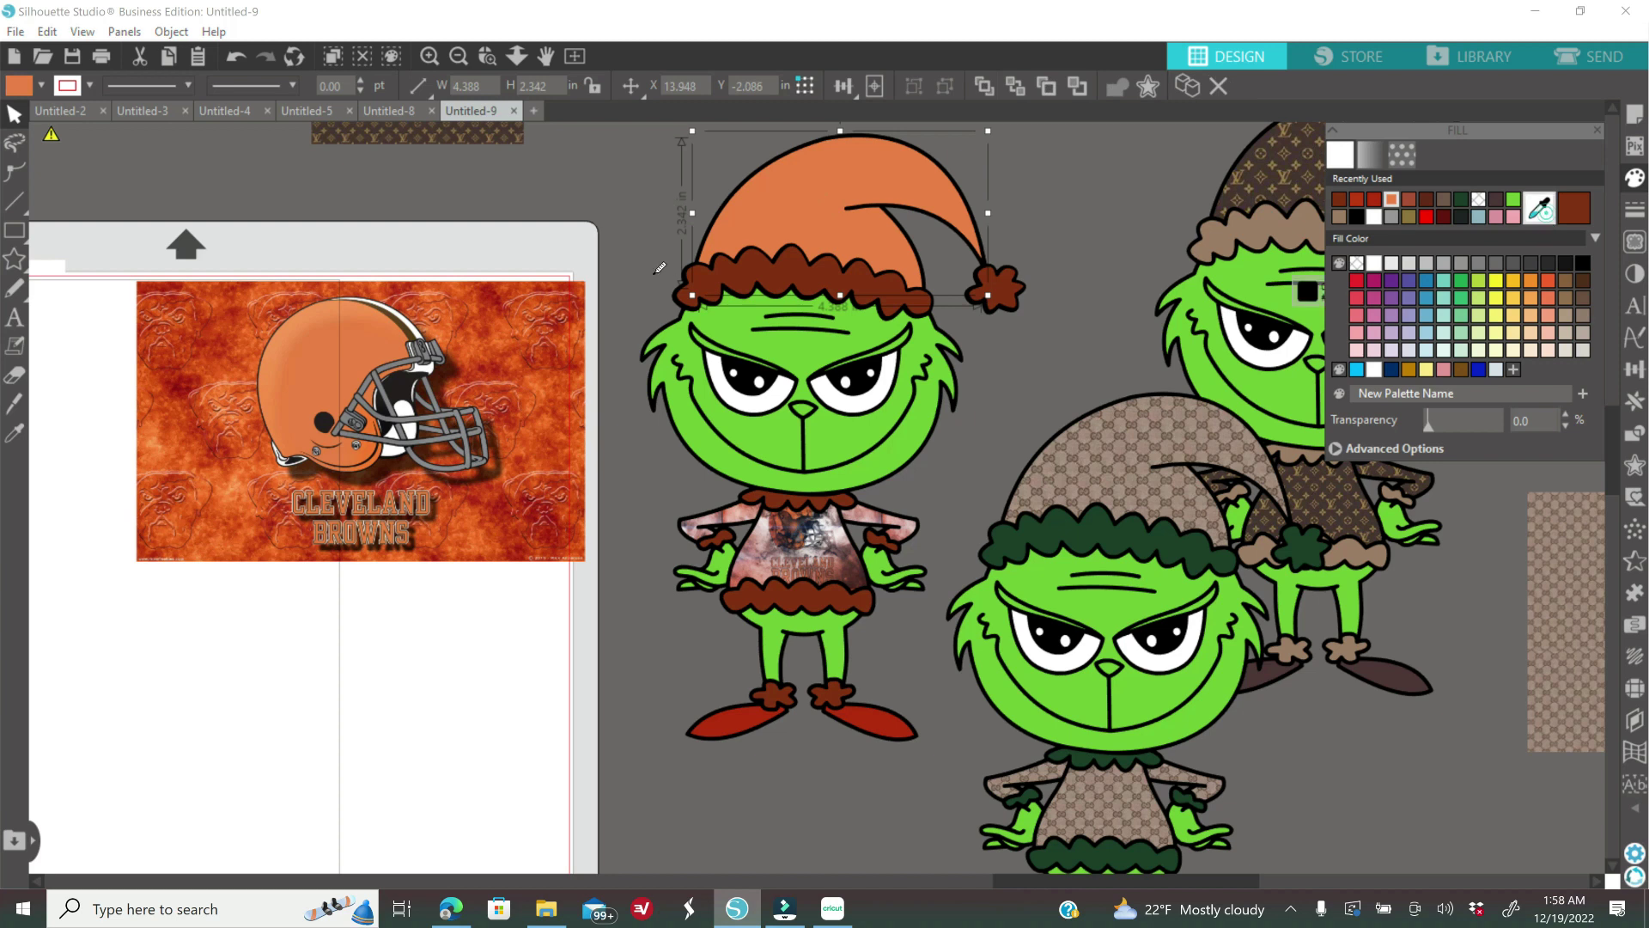
pyautogui.click(554, 352)
pyautogui.click(977, 407)
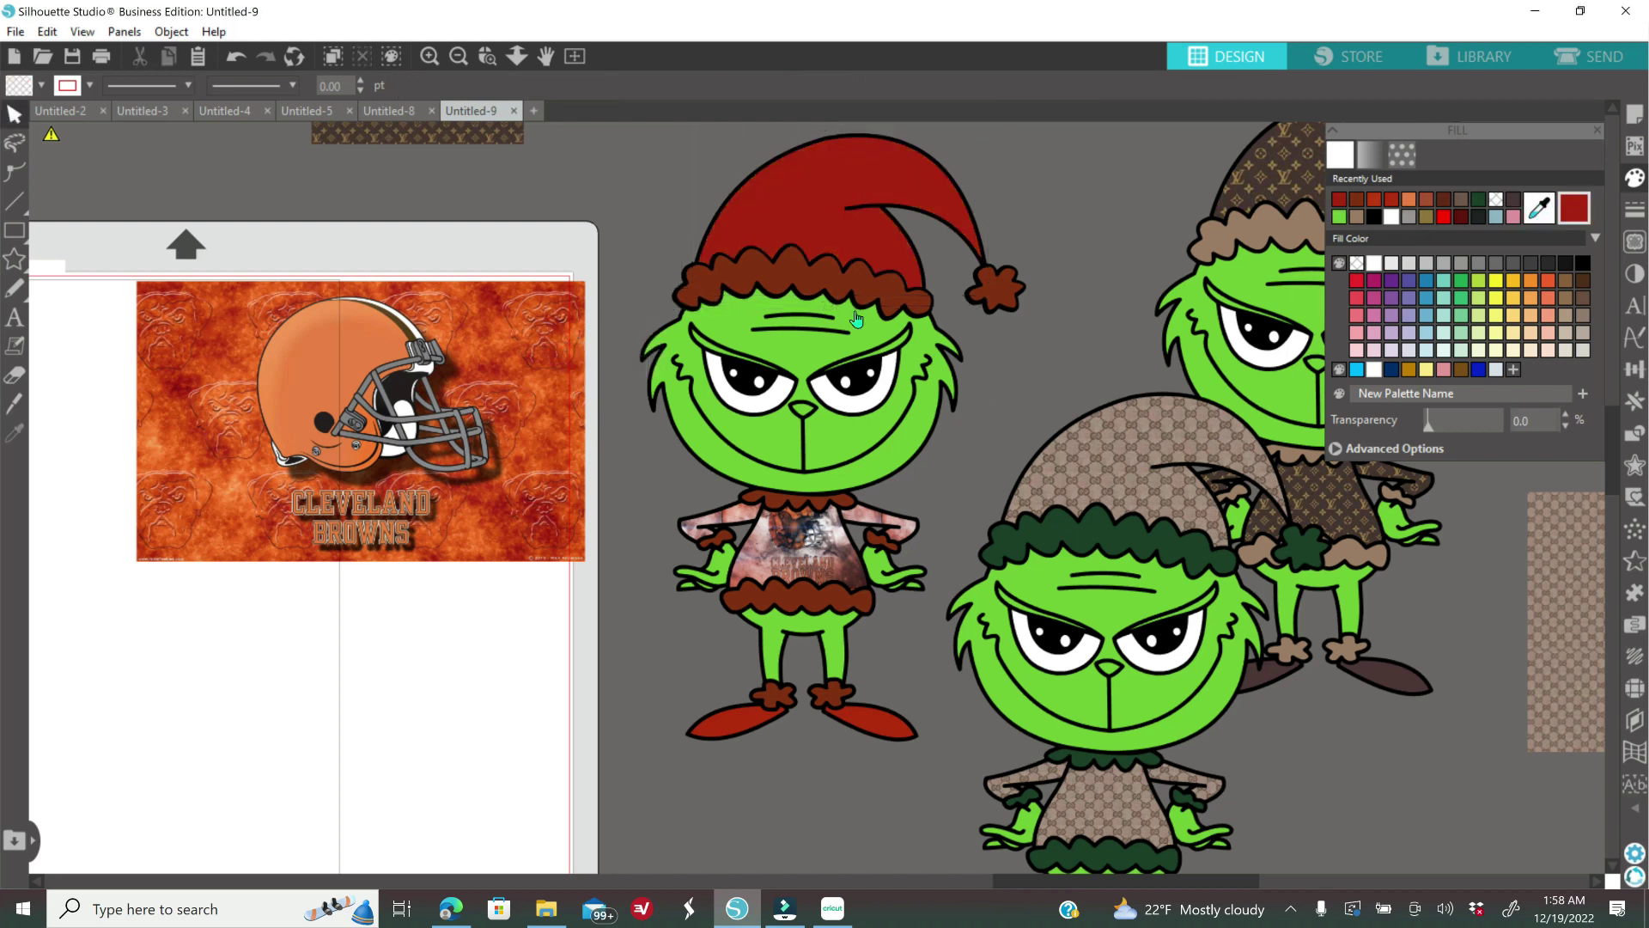
# - Examine the file types offered for saving the design to the hard drive and leave without saving
pyautogui.click(458, 56)
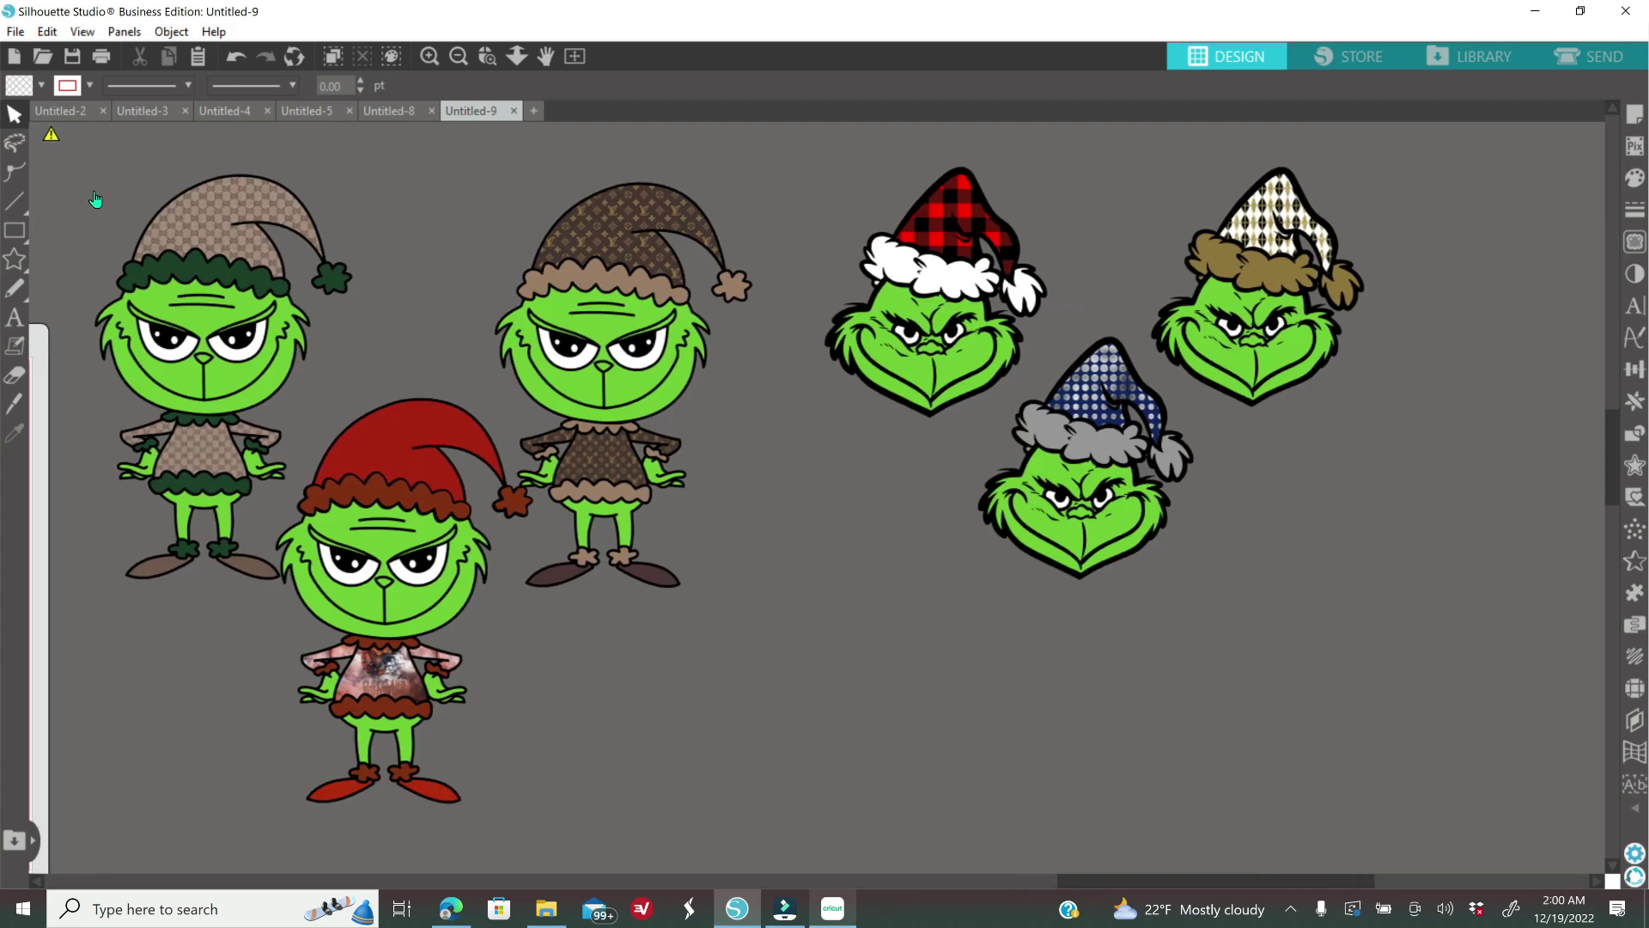
pyautogui.click(19, 33)
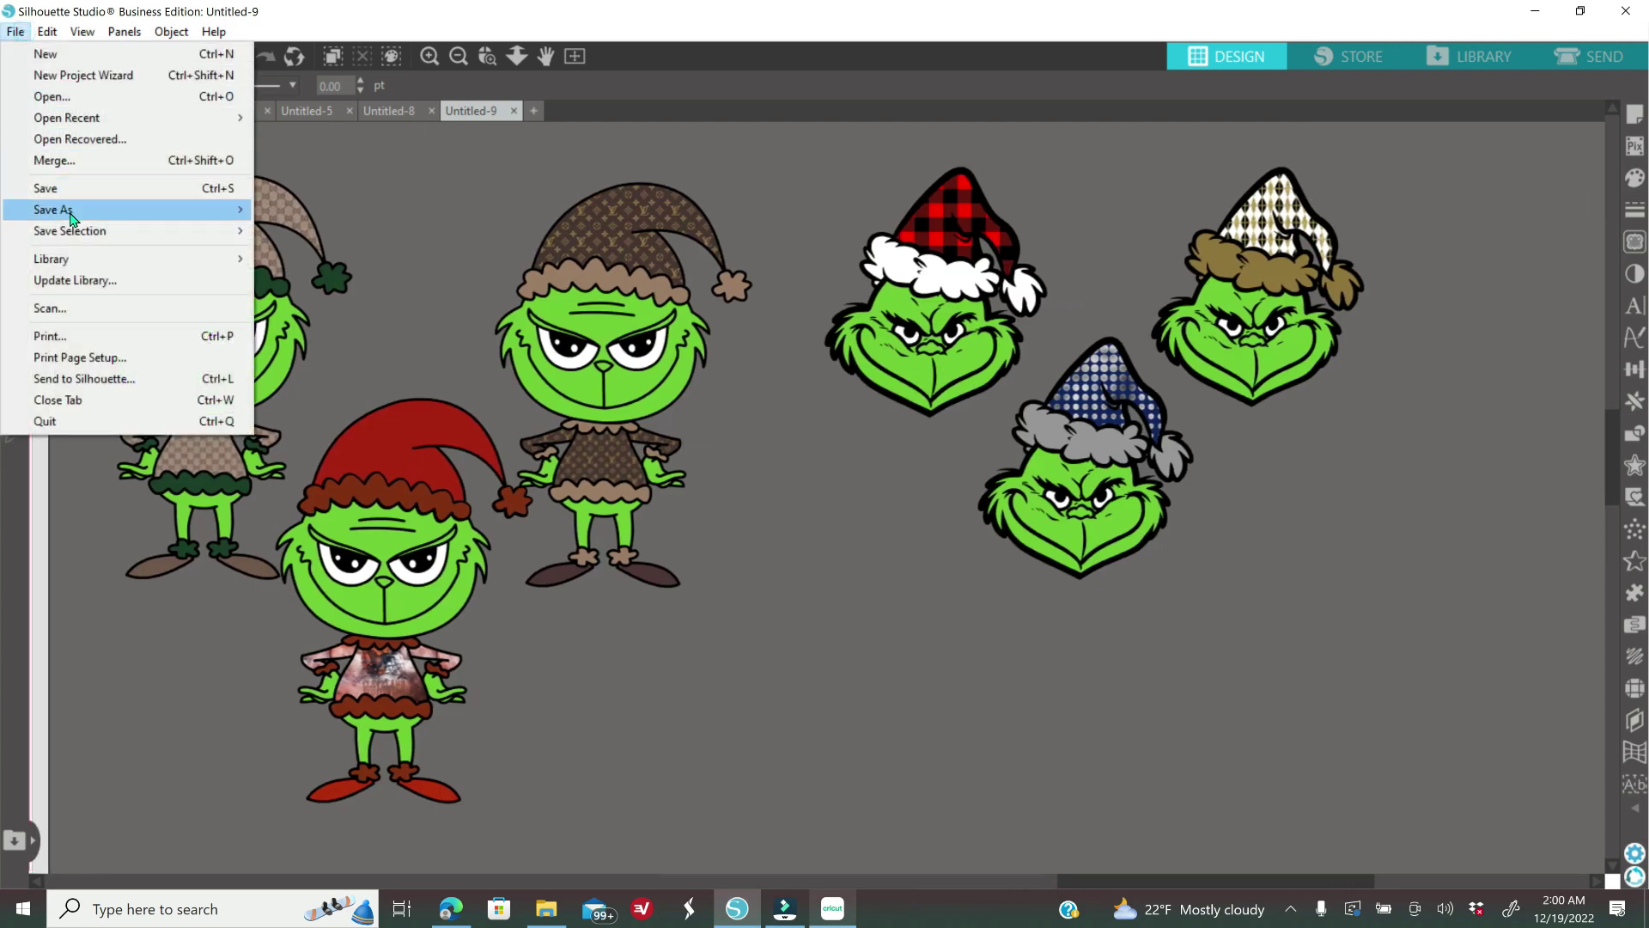
pyautogui.moveTo(73, 217)
pyautogui.click(306, 215)
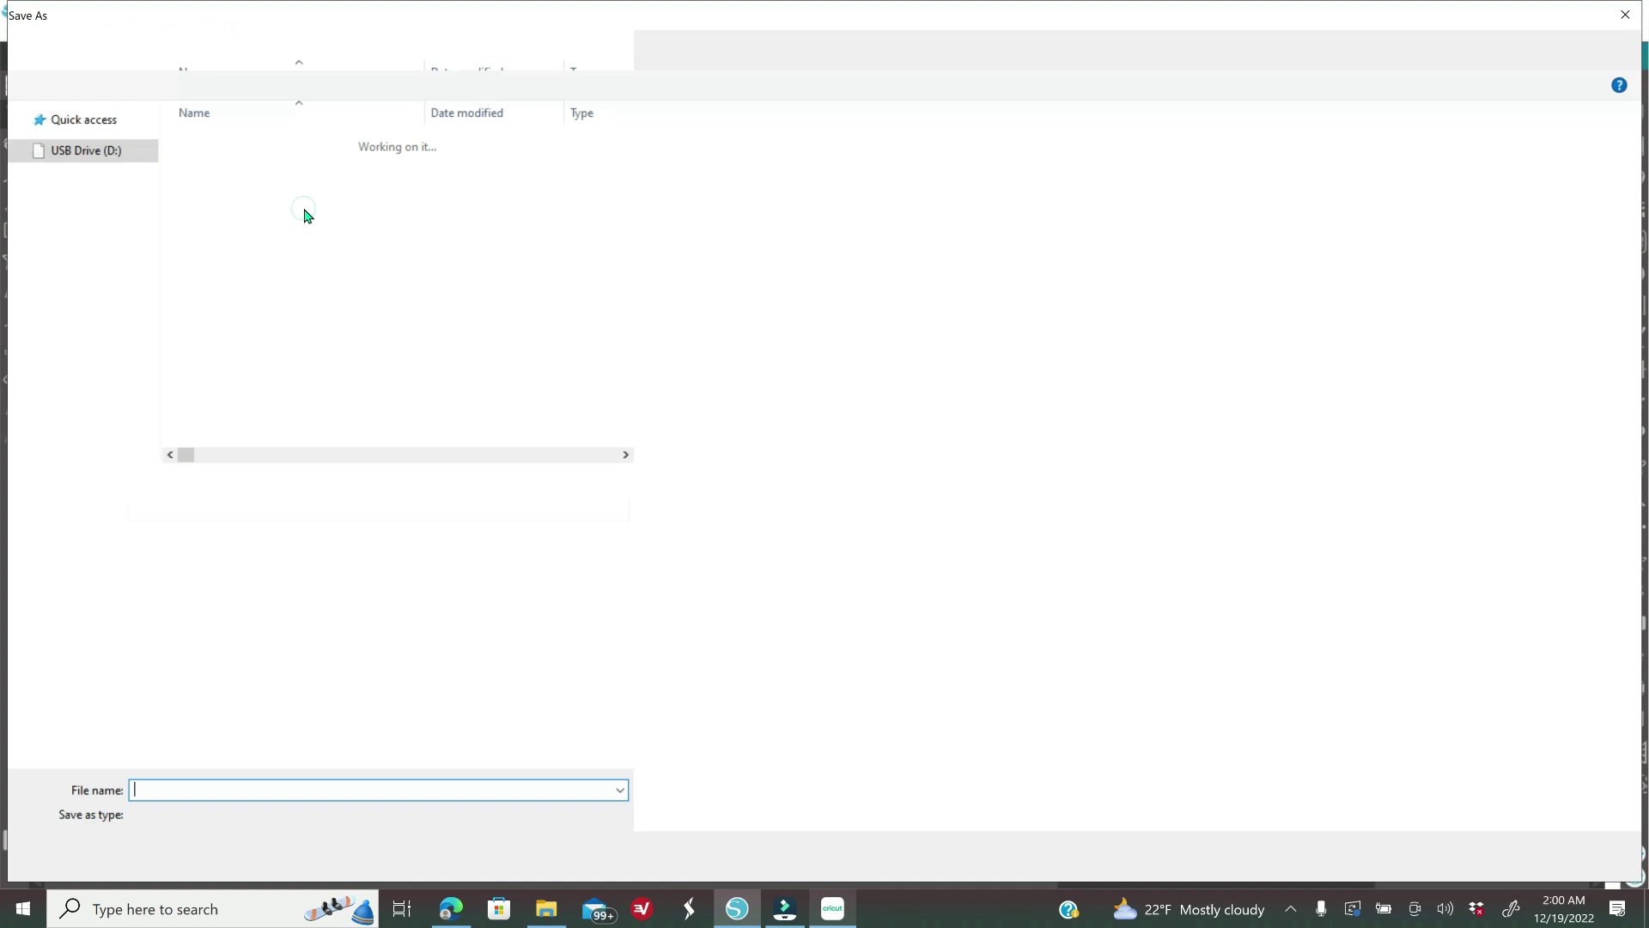
pyautogui.click(206, 814)
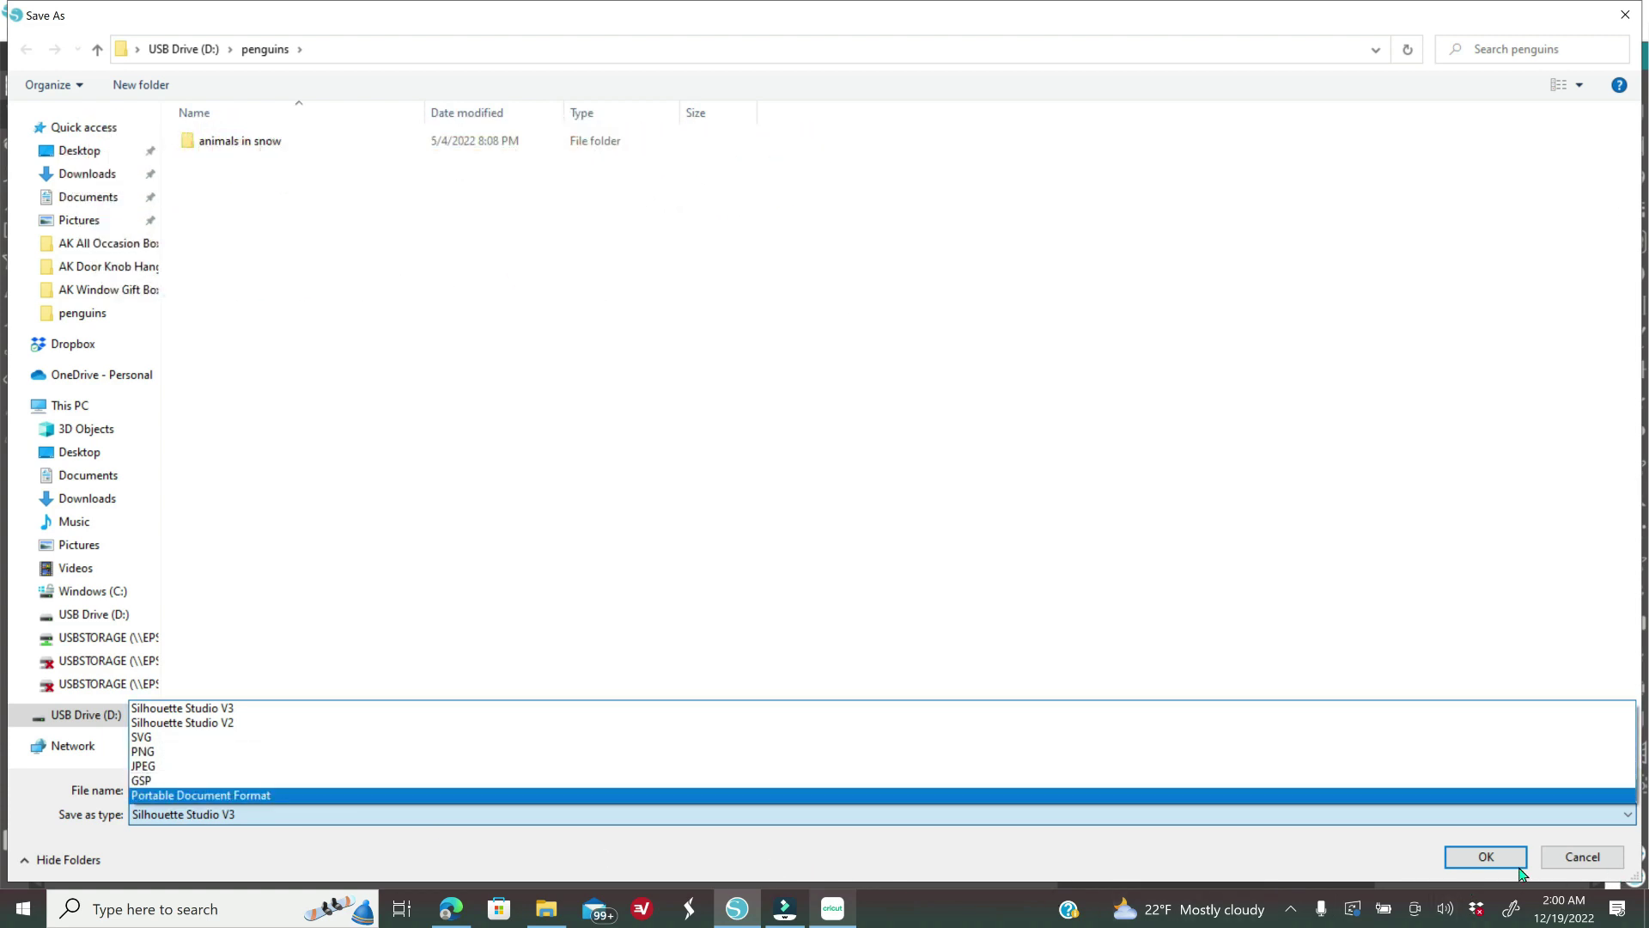
pyautogui.click(1585, 872)
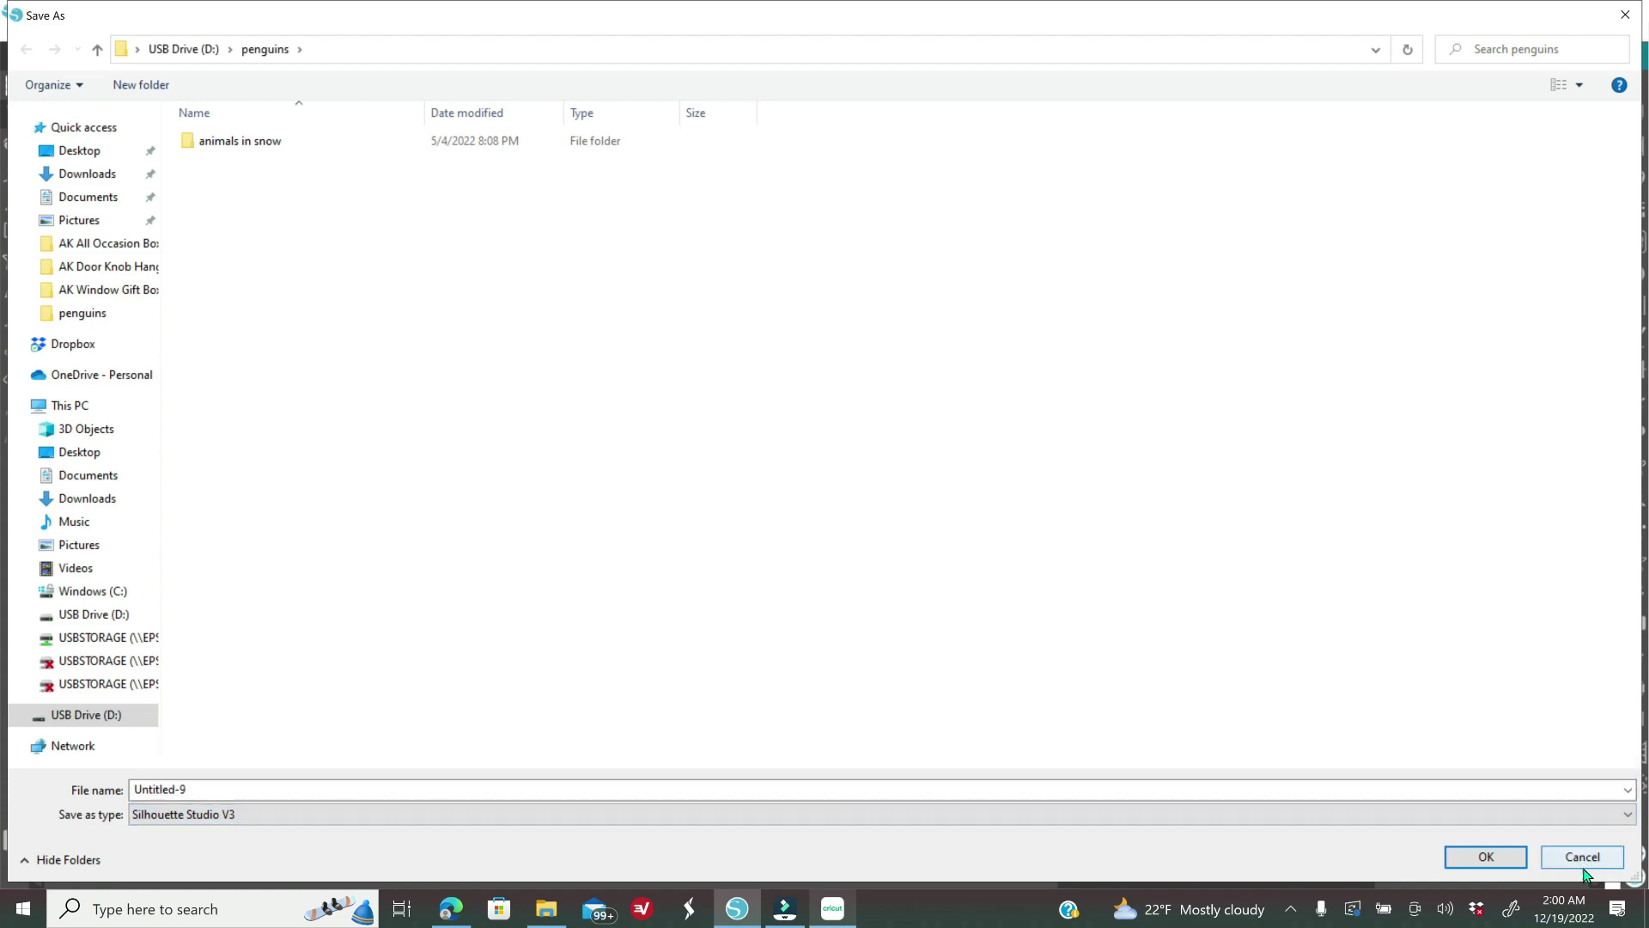